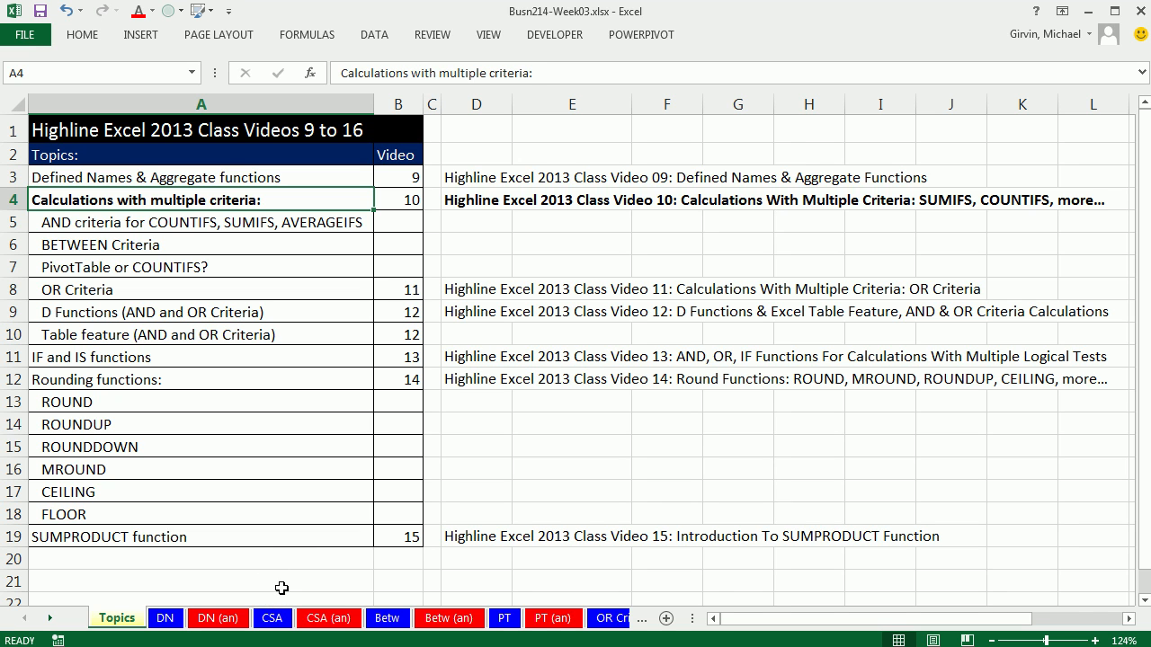
# On the CSA sheet, start a SUMIFS formula in K8 with the Sales values G2:G2000 as the sum range.
pyautogui.click(273, 618)
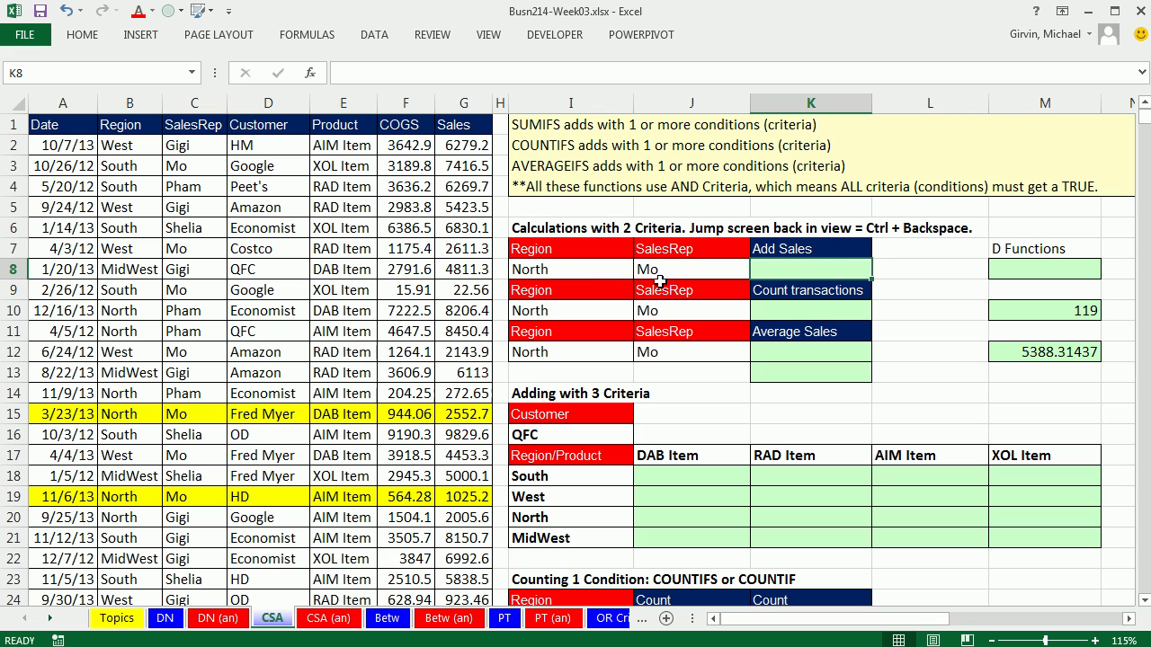
pyautogui.moveTo(467, 144); pyautogui.dragTo(472, 557)
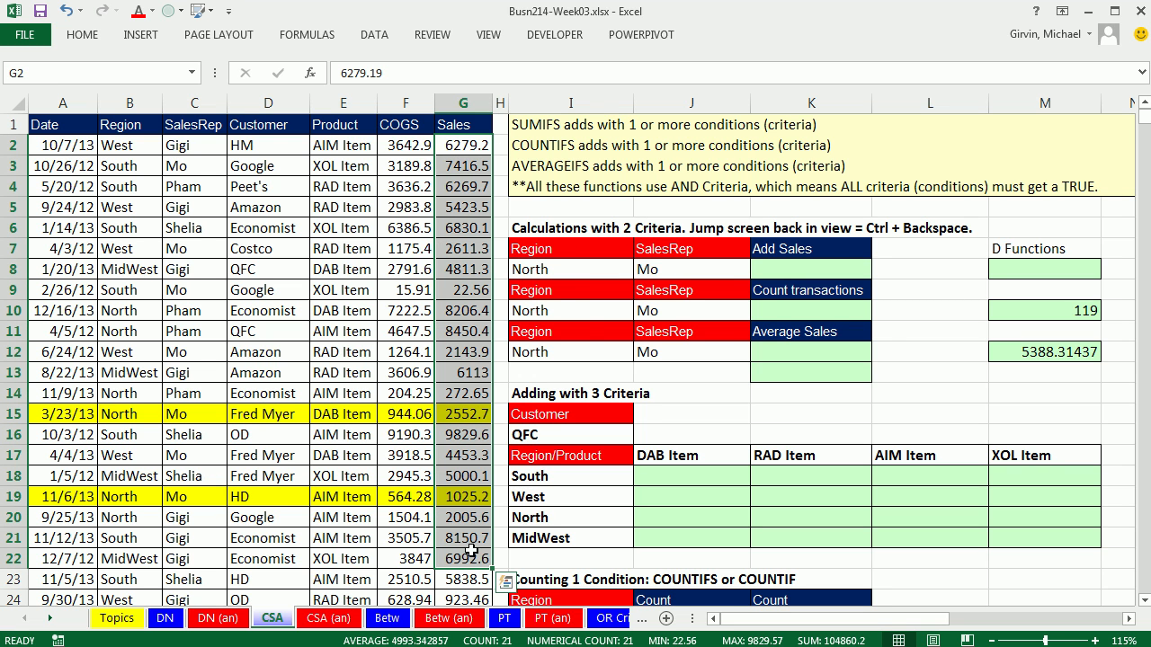
pyautogui.click(775, 267)
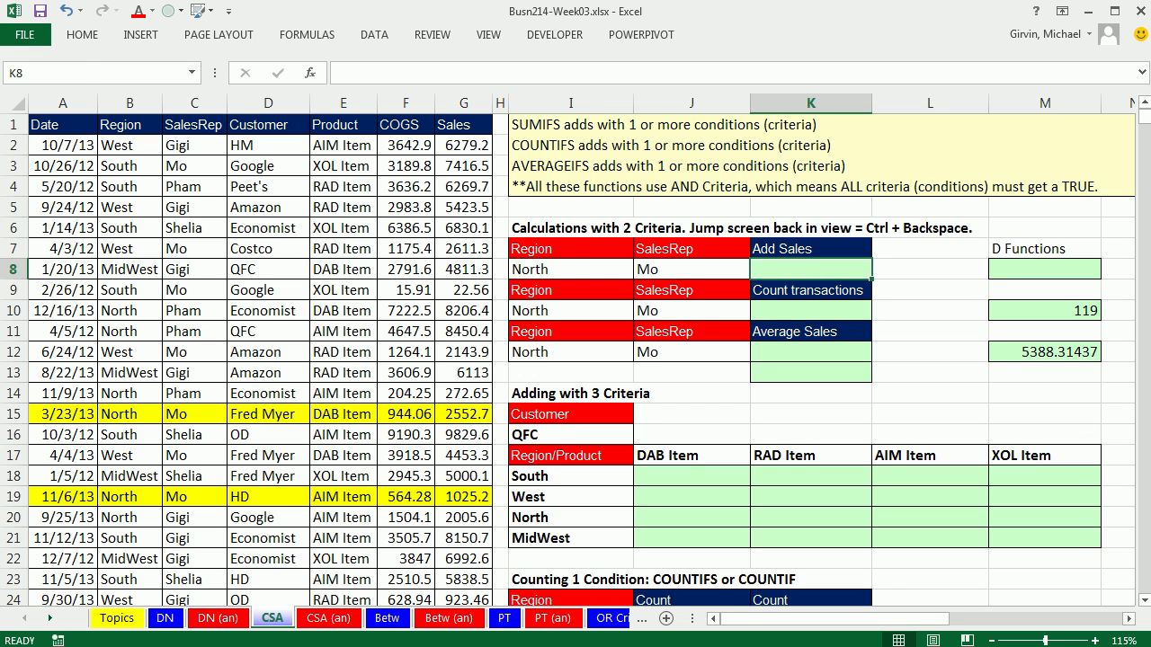
pyautogui.write('=sumifs')
pyautogui.press('Tab')
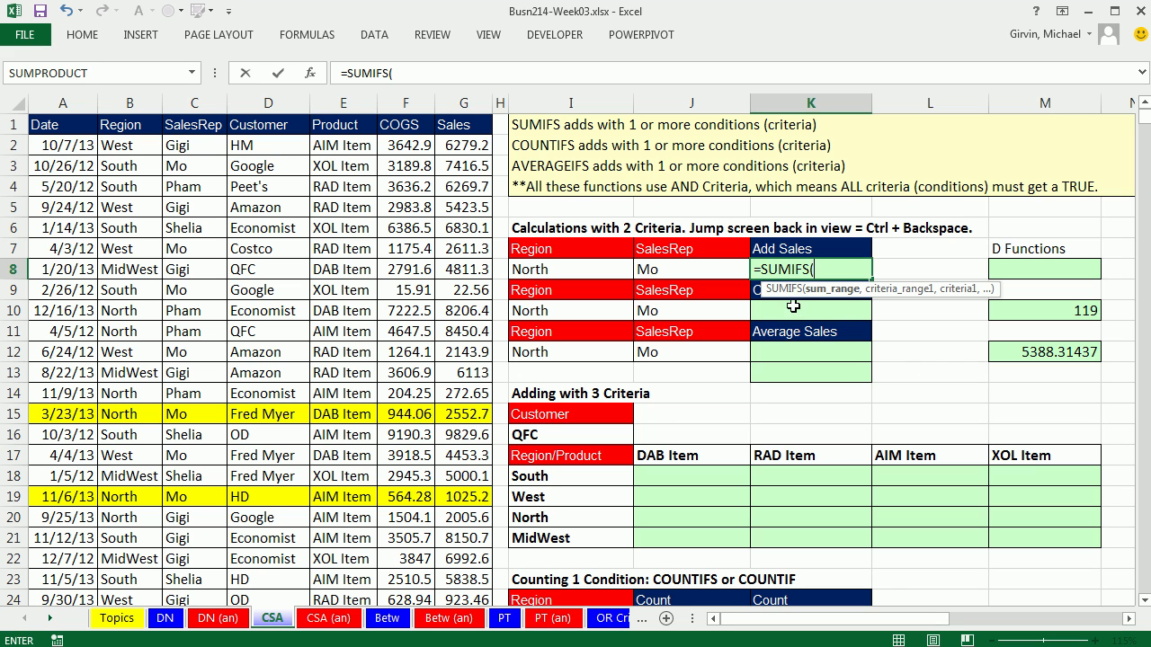
pyautogui.click(449, 149)
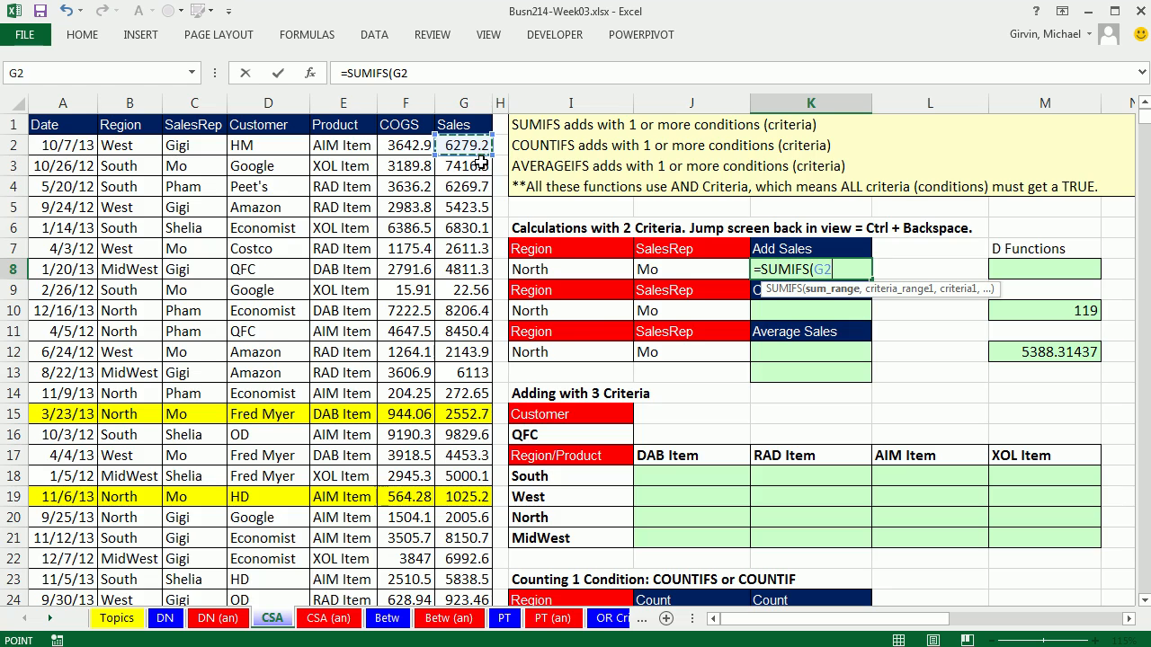
pyautogui.hotkey('ctrl', 'shift', 'Down')
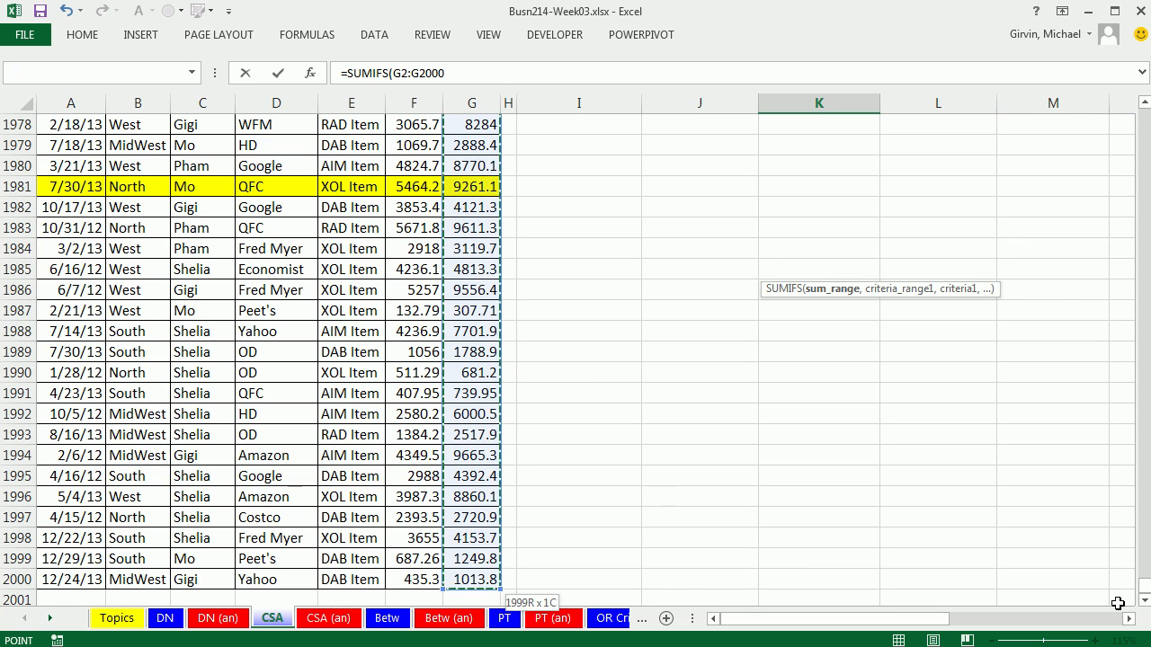
pyautogui.hotkey('ctrl', 'BackSpace')
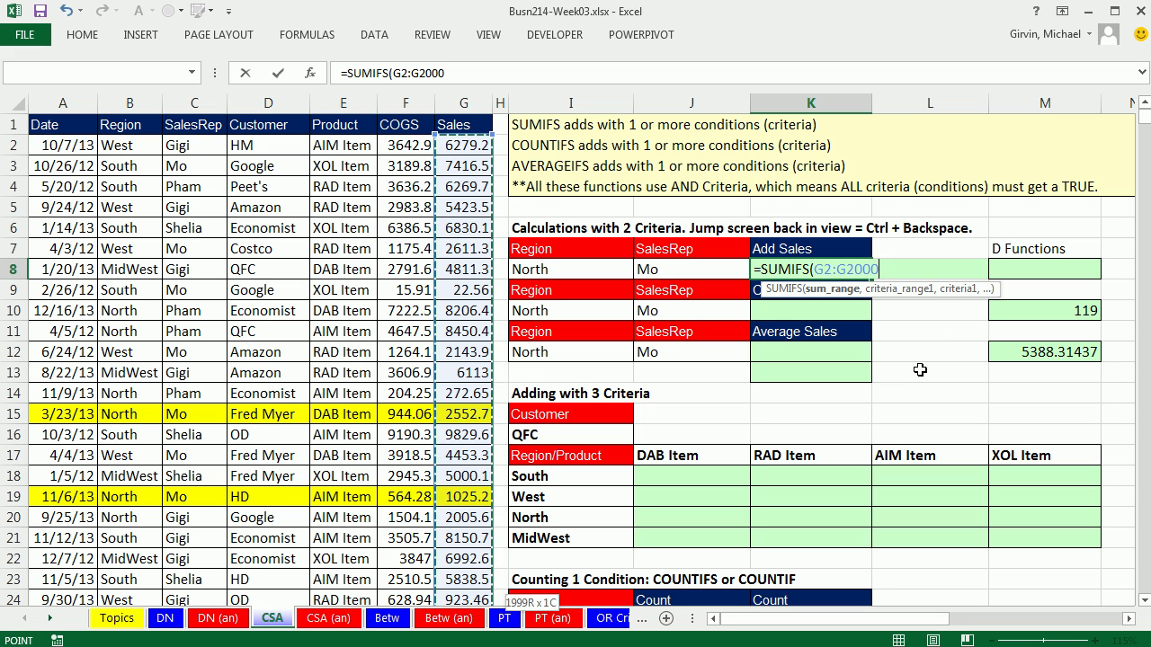
pyautogui.write(',')
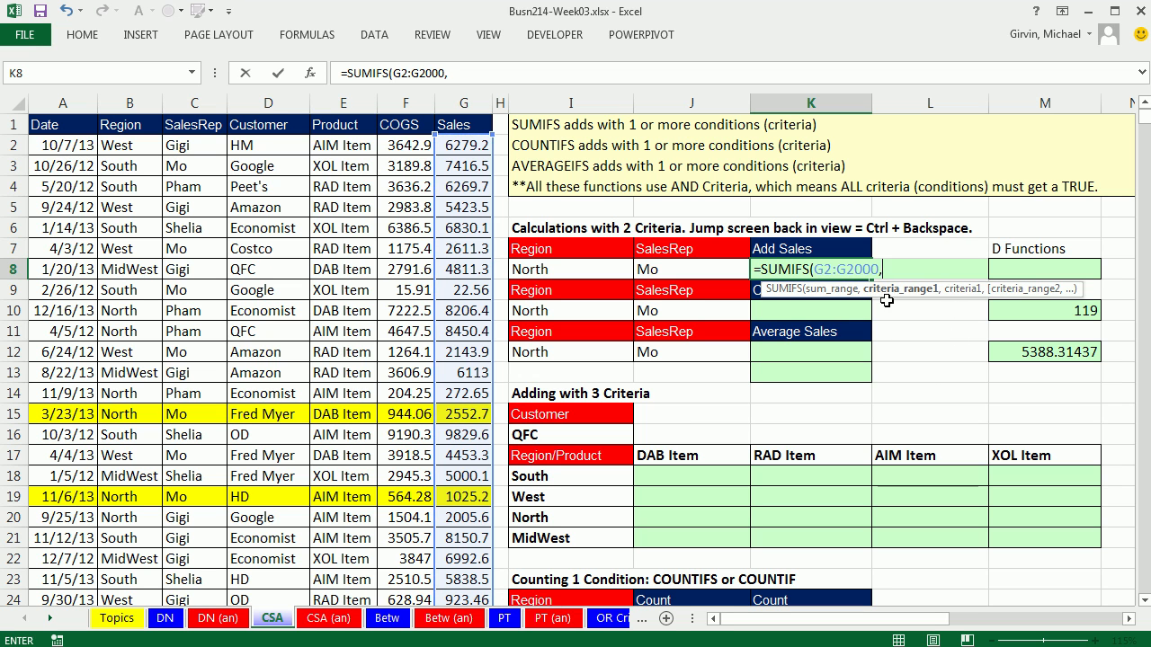
# Add the first condition to the SUMIFS formula: Region range B2:B2000 with I8 as its criterion.
pyautogui.click(117, 146)
pyautogui.hotkey('ctrl', 'shift', 'Down')
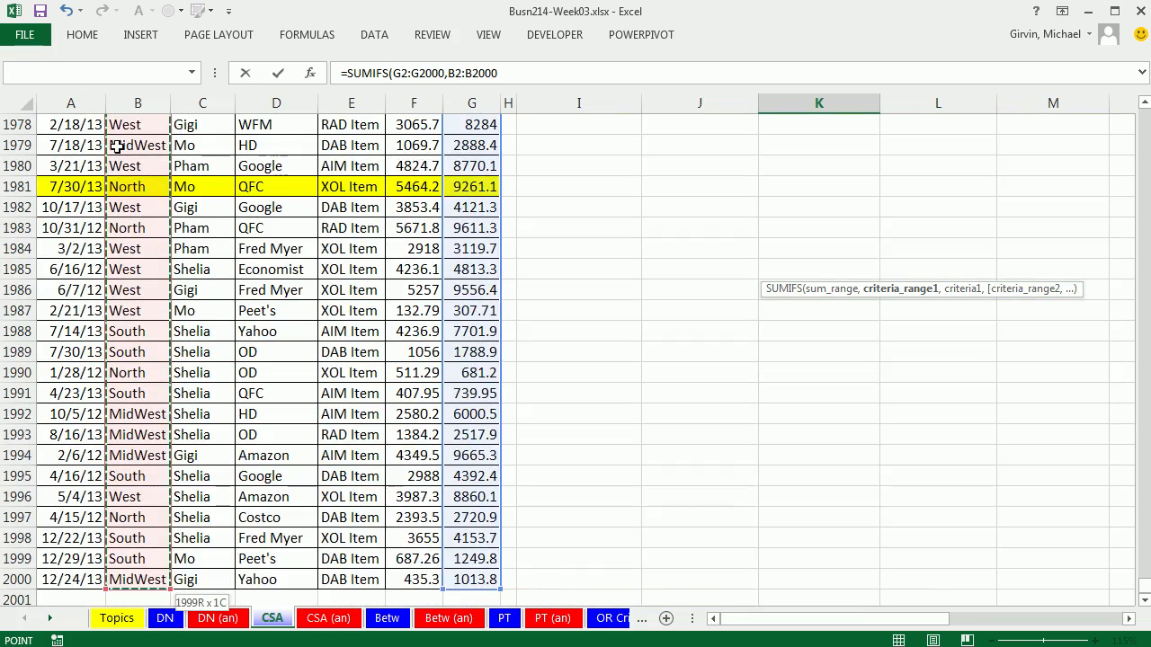
pyautogui.hotkey('ctrl', 'BackSpace')
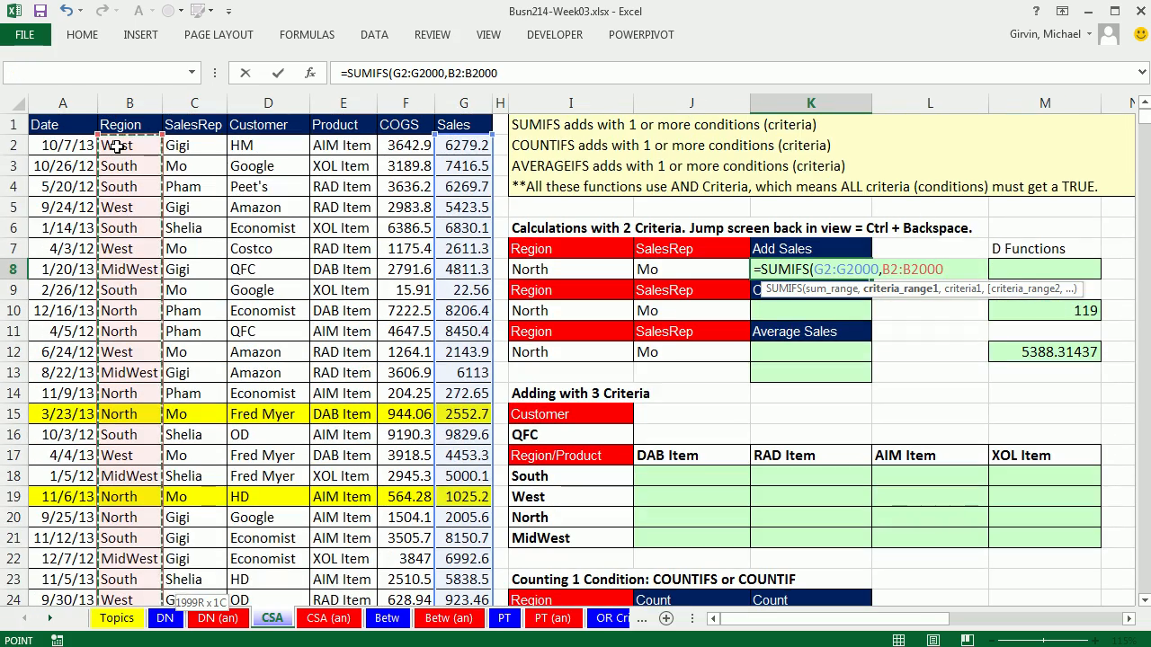
pyautogui.write(',')
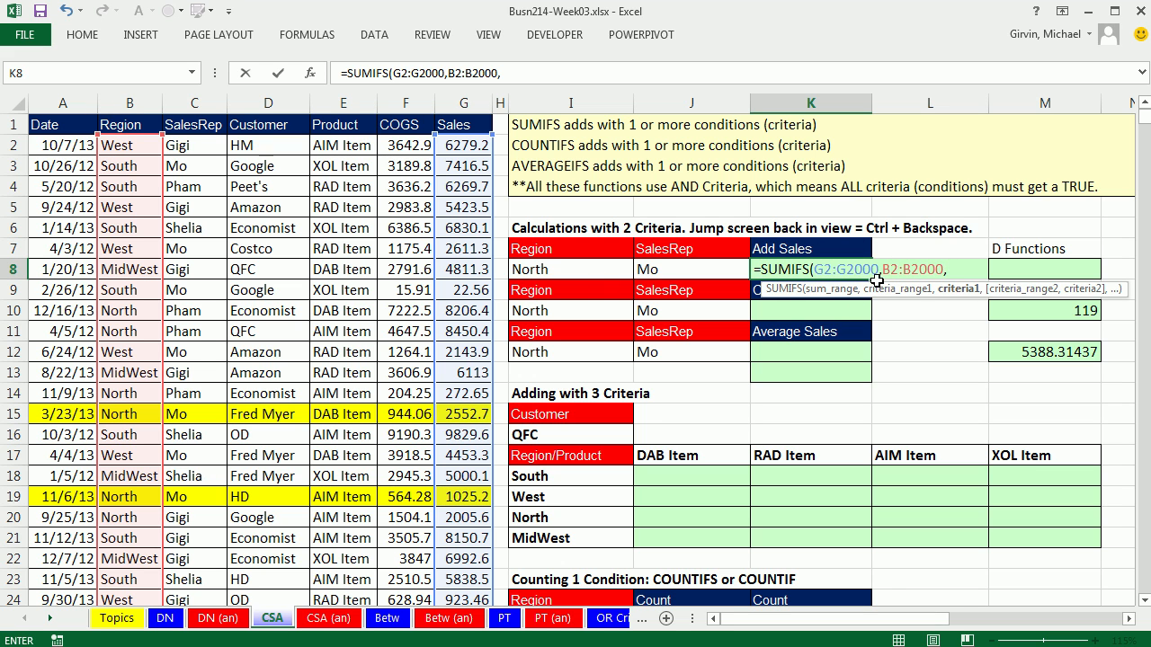
pyautogui.click(902, 268)
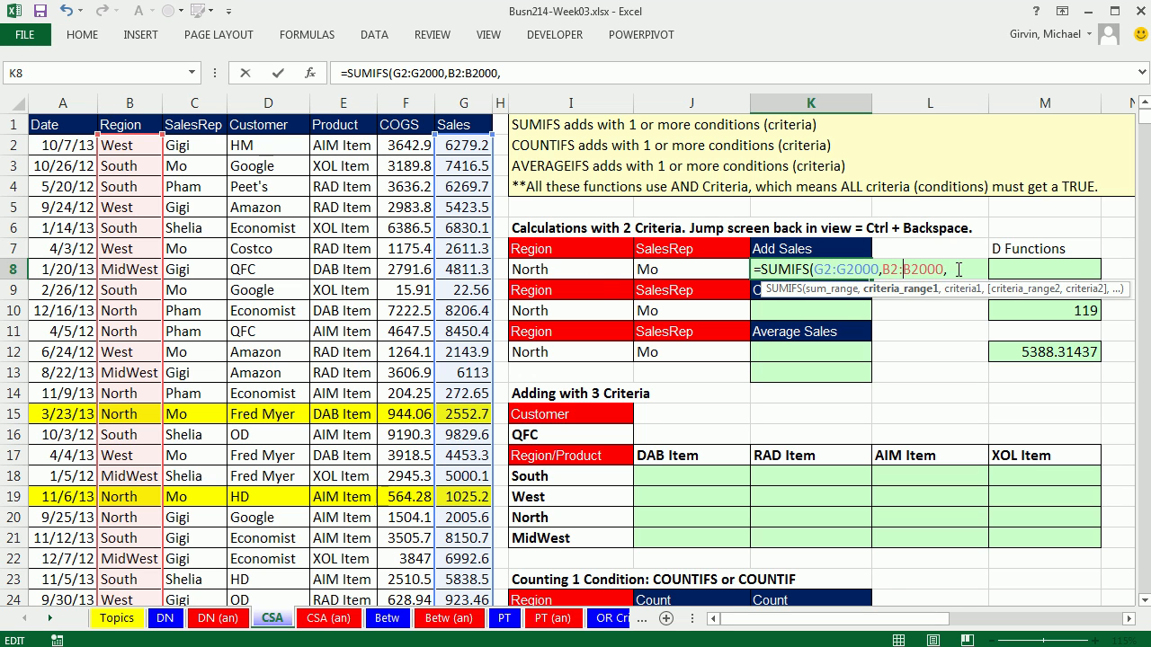
pyautogui.click(973, 299)
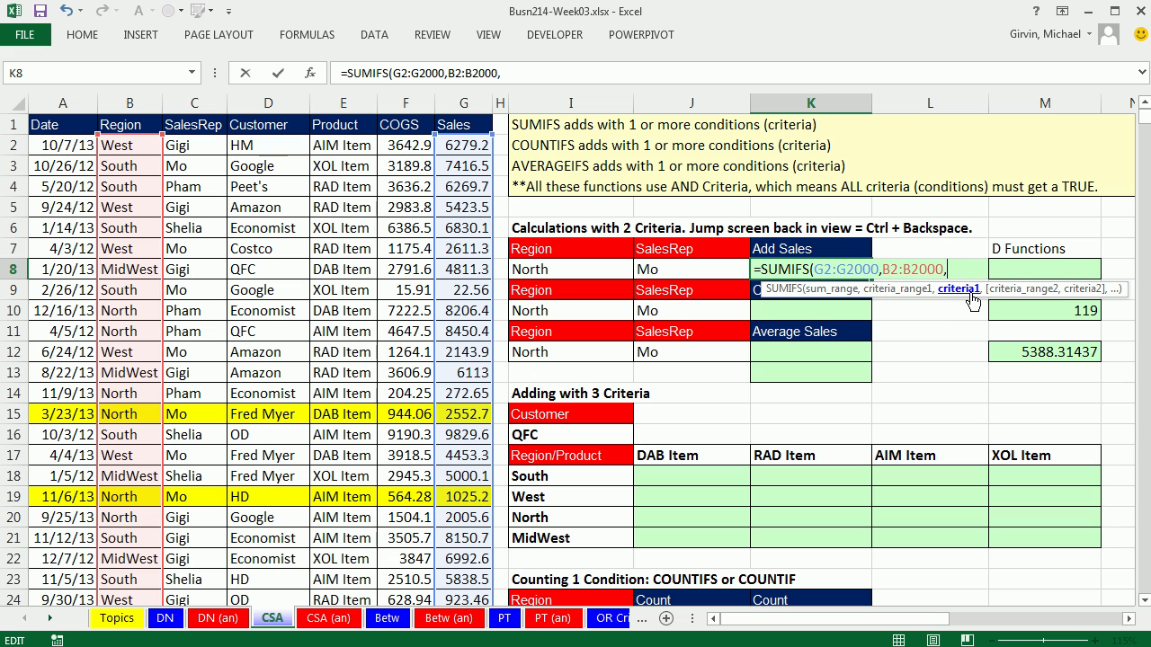
pyautogui.click(542, 269)
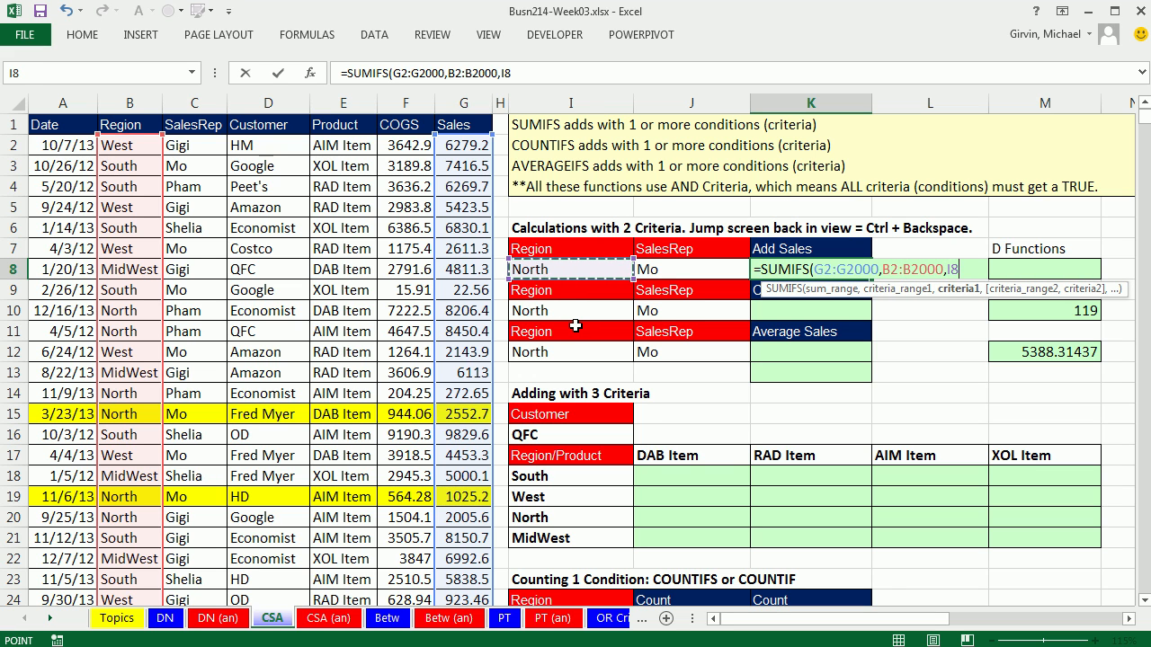
pyautogui.write(',')
# Add the SalesRep range C2:C2000 with criterion J8 as the second SUMIFS condition and enter the formula.
pyautogui.click(197, 146)
pyautogui.hotkey('ctrl', 'shift', 'Down')
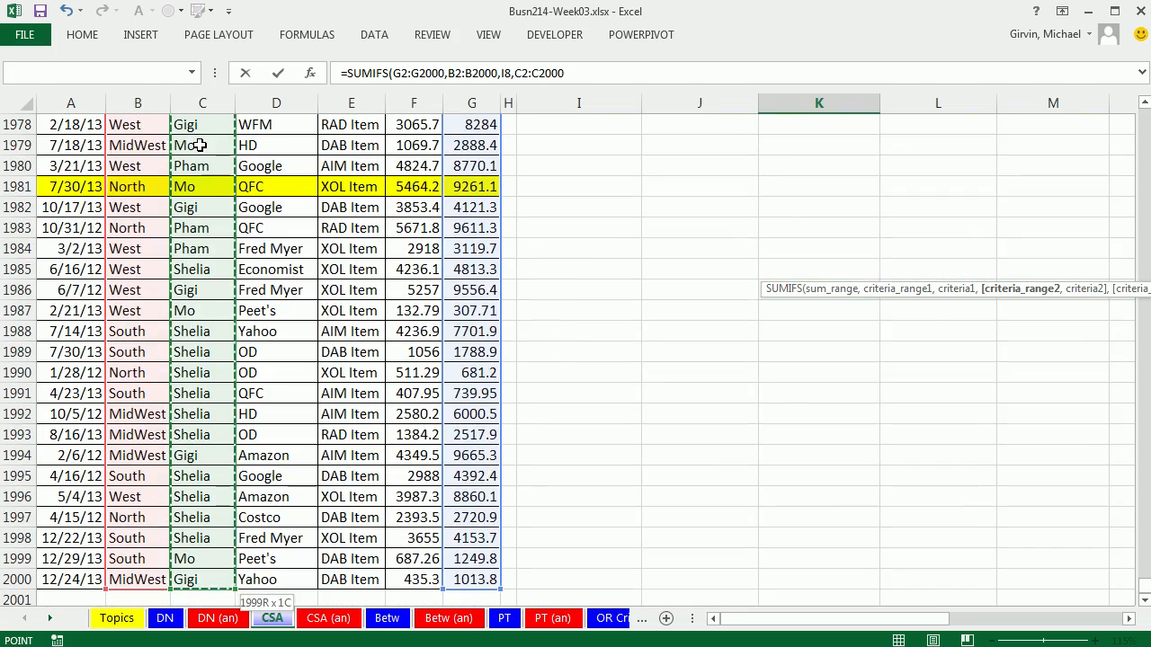
pyautogui.hotkey('ctrl', 'BackSpace')
pyautogui.write(',')
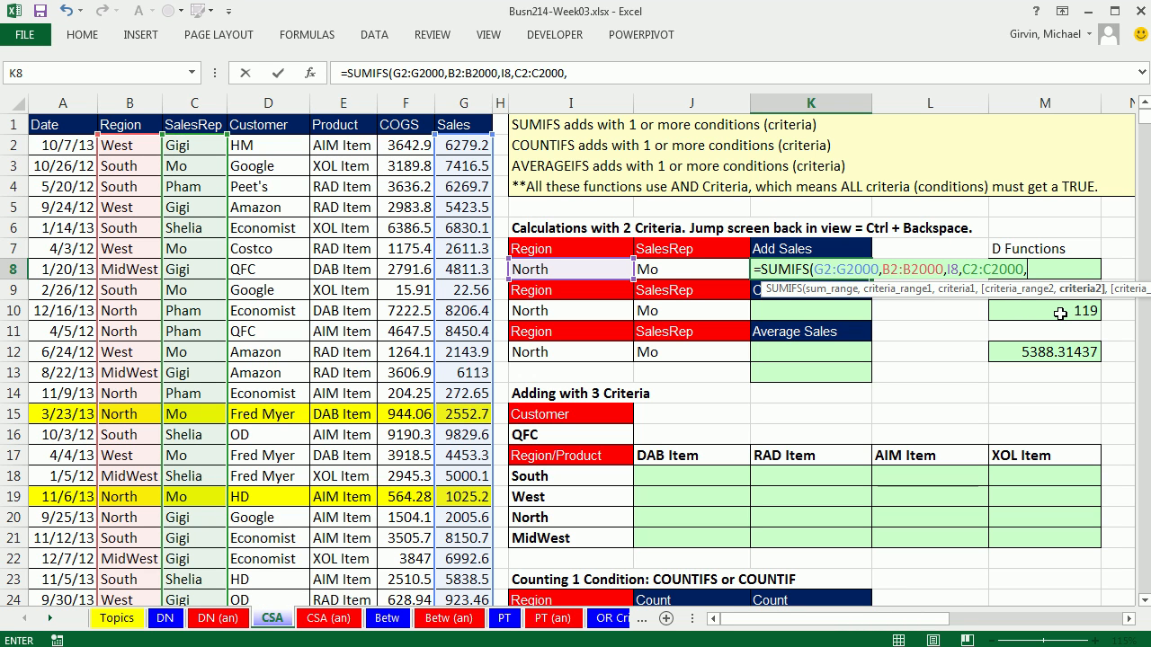
pyautogui.press('Left')
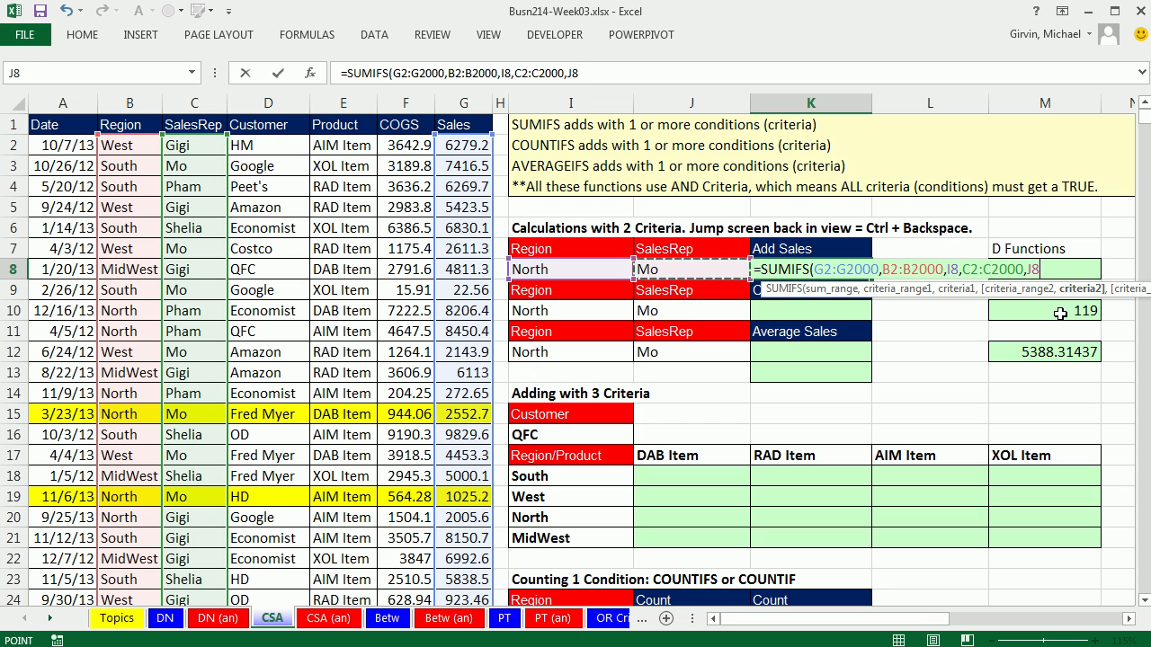
pyautogui.write(')')
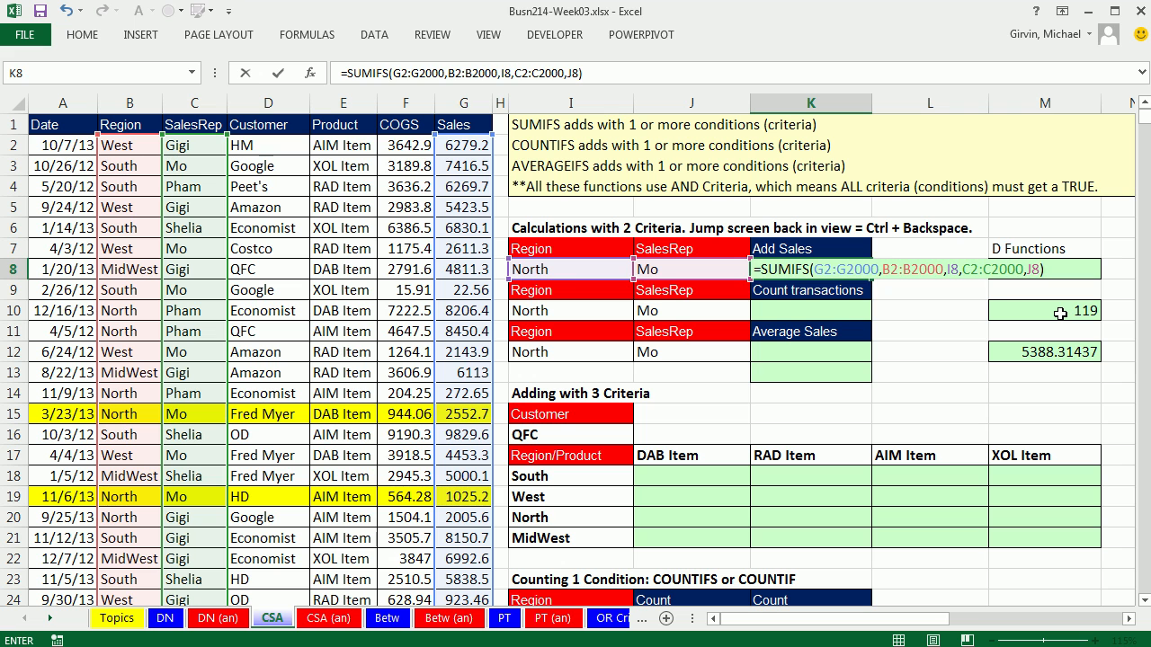
pyautogui.press('Return')
pyautogui.press('Down')
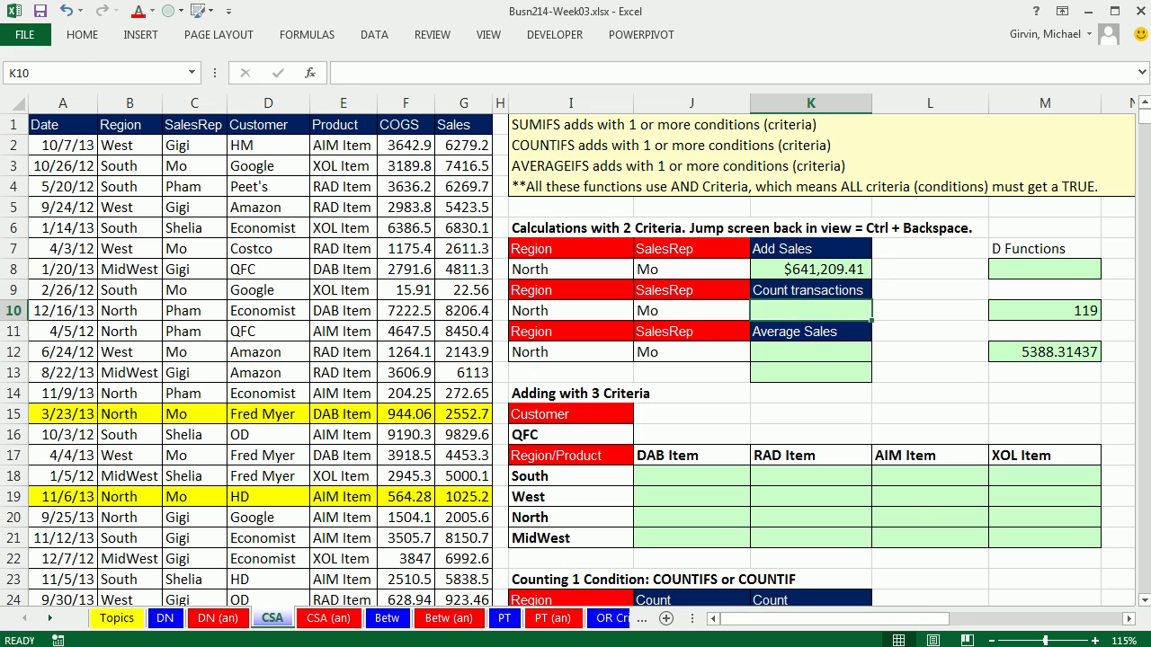
# Start a COUNTIFS formula in K10 with Region range B2:B2000 and criterion I10.
pyautogui.write('=count')
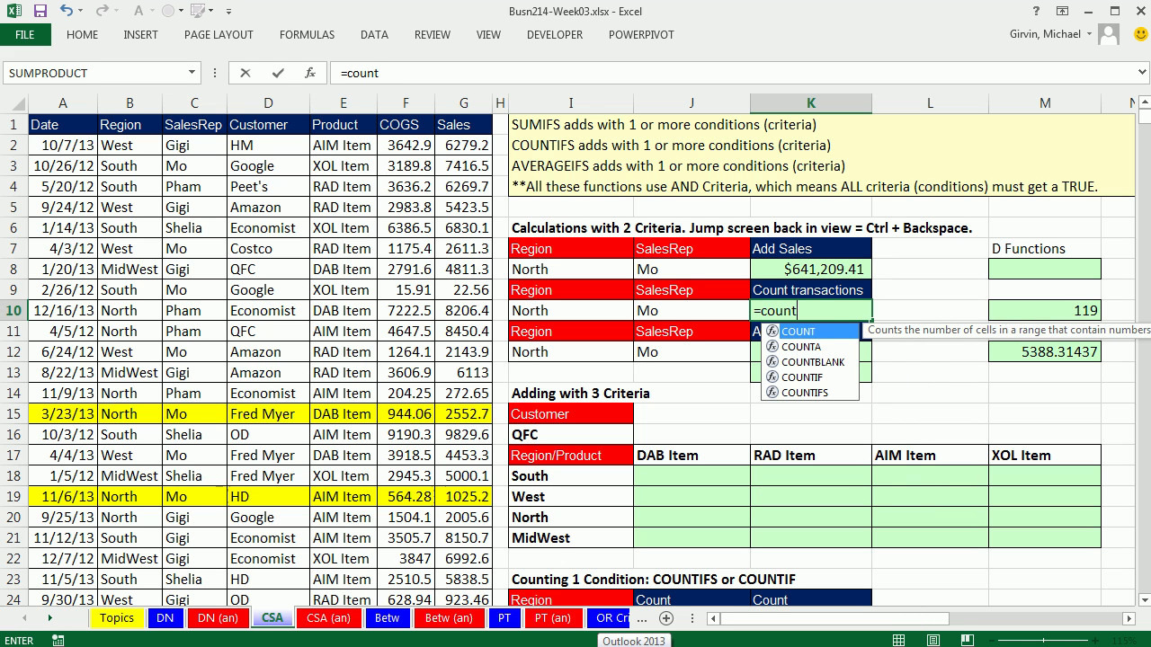
pyautogui.write('ifs')
pyautogui.press('Tab')
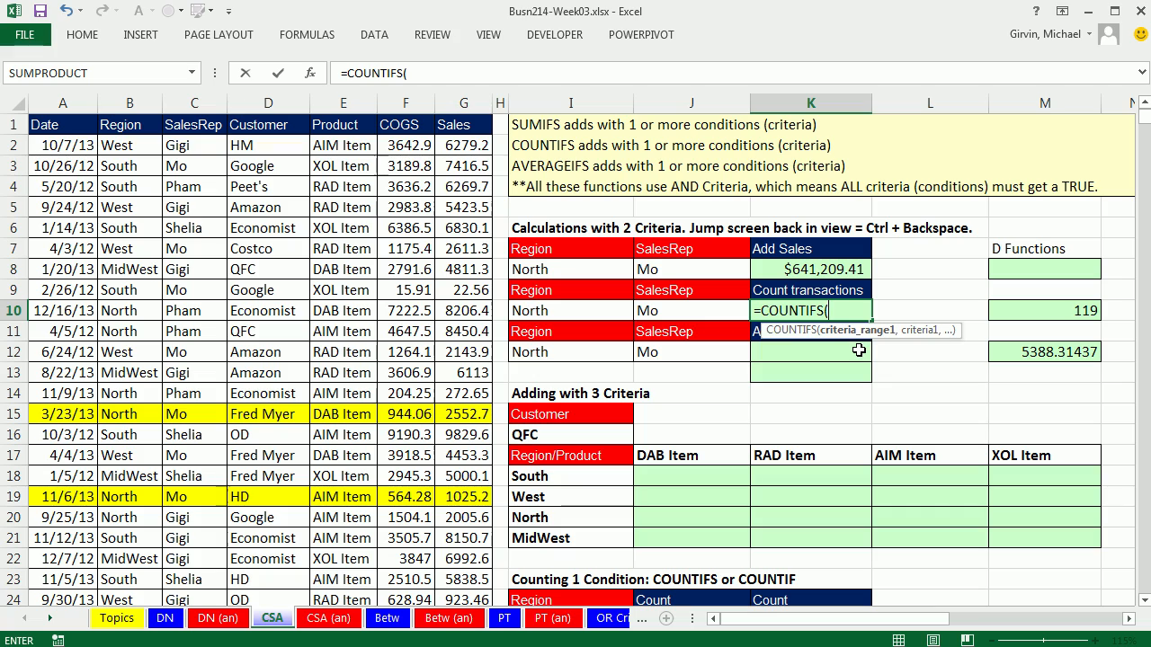
pyautogui.click(120, 145)
pyautogui.hotkey('ctrl', 'shift', 'Down')
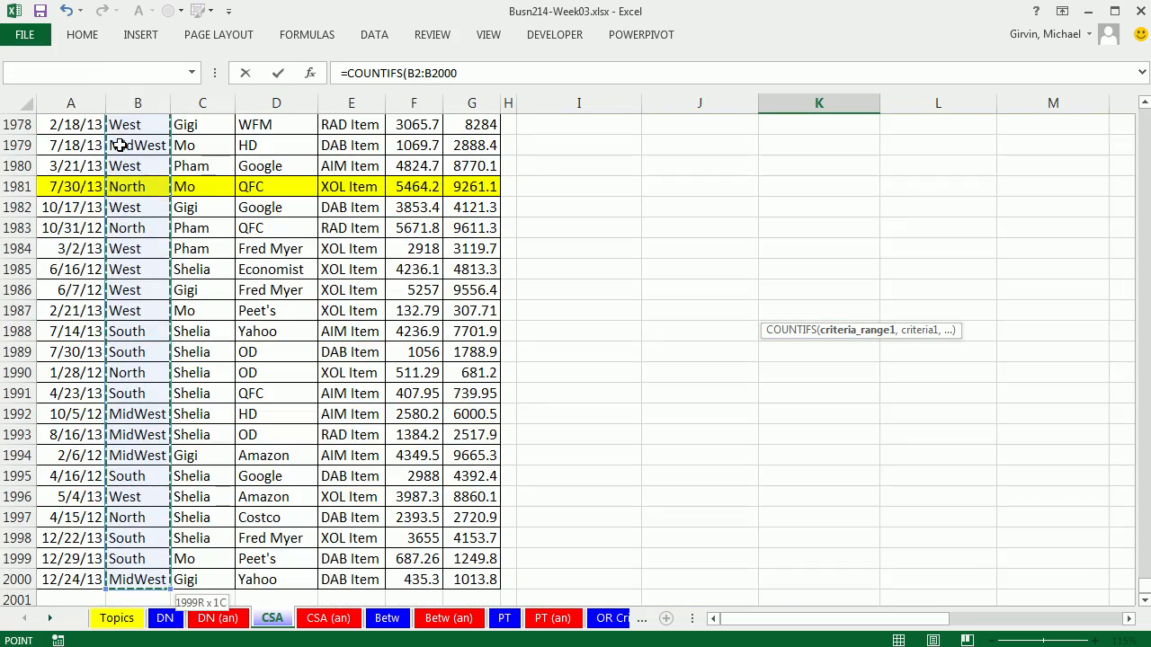
pyautogui.hotkey('ctrl', 'BackSpace')
pyautogui.write(',')
pyautogui.press('Left')
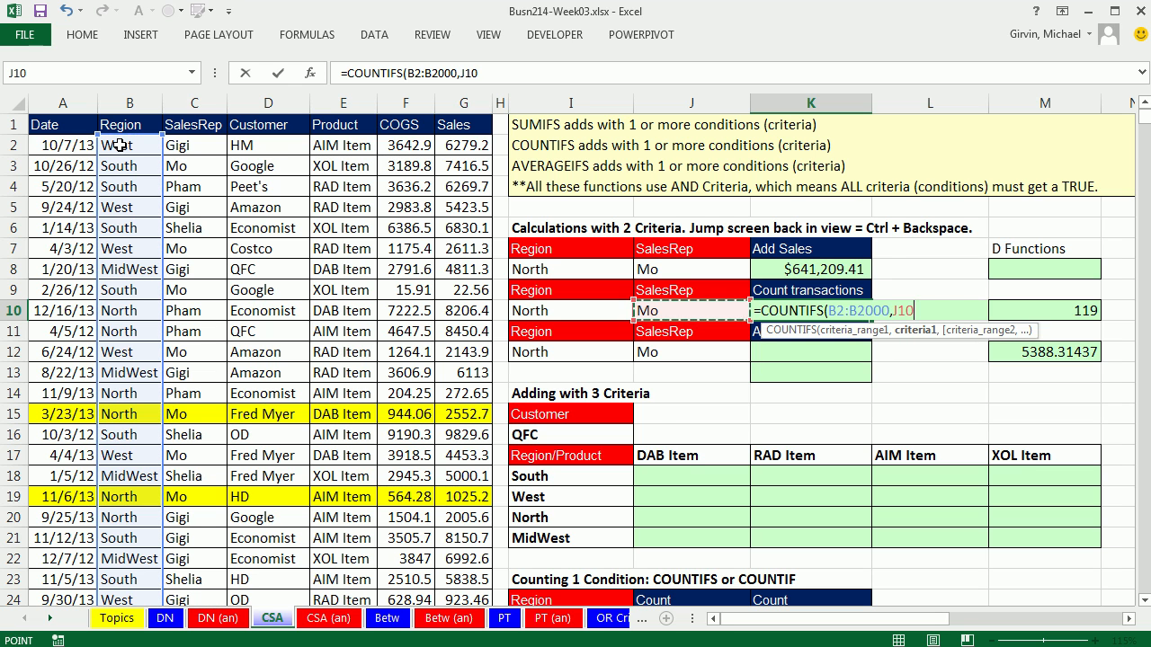
pyautogui.press('Left')
pyautogui.write(',')
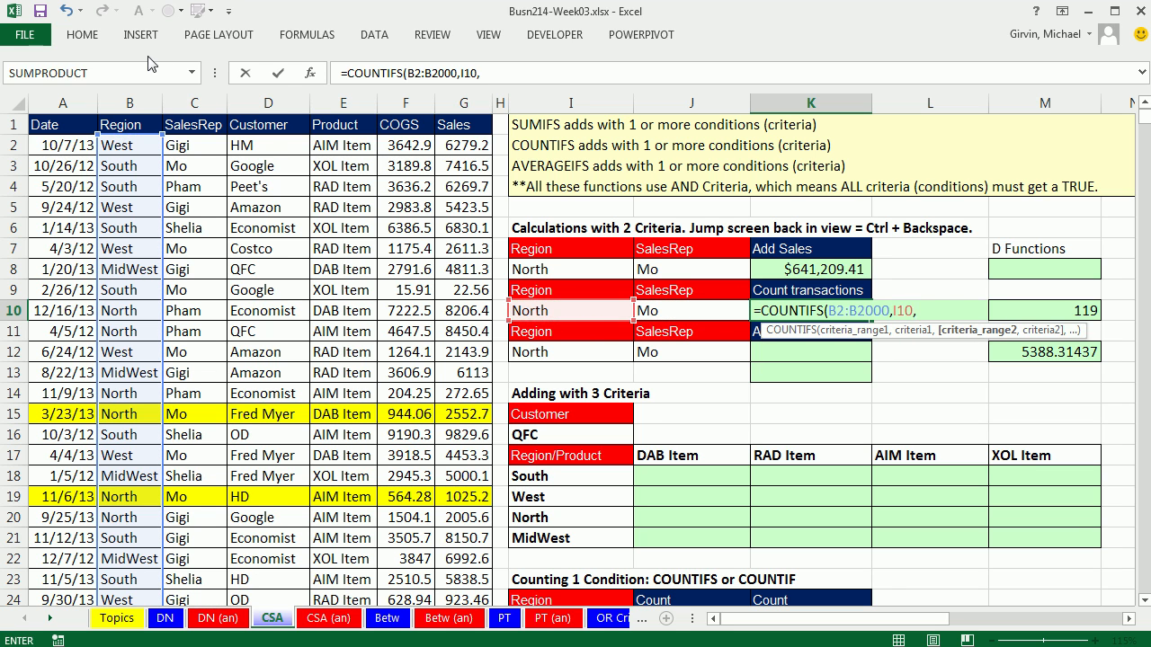
# Add the SalesRep range C2:C2000 with criterion J10 to the COUNTIFS formula and enter it.
pyautogui.click(199, 143)
pyautogui.hotkey('ctrl', 'shift', 'Down')
pyautogui.hotkey('ctrl', 'BackSpace')
pyautogui.write(',')
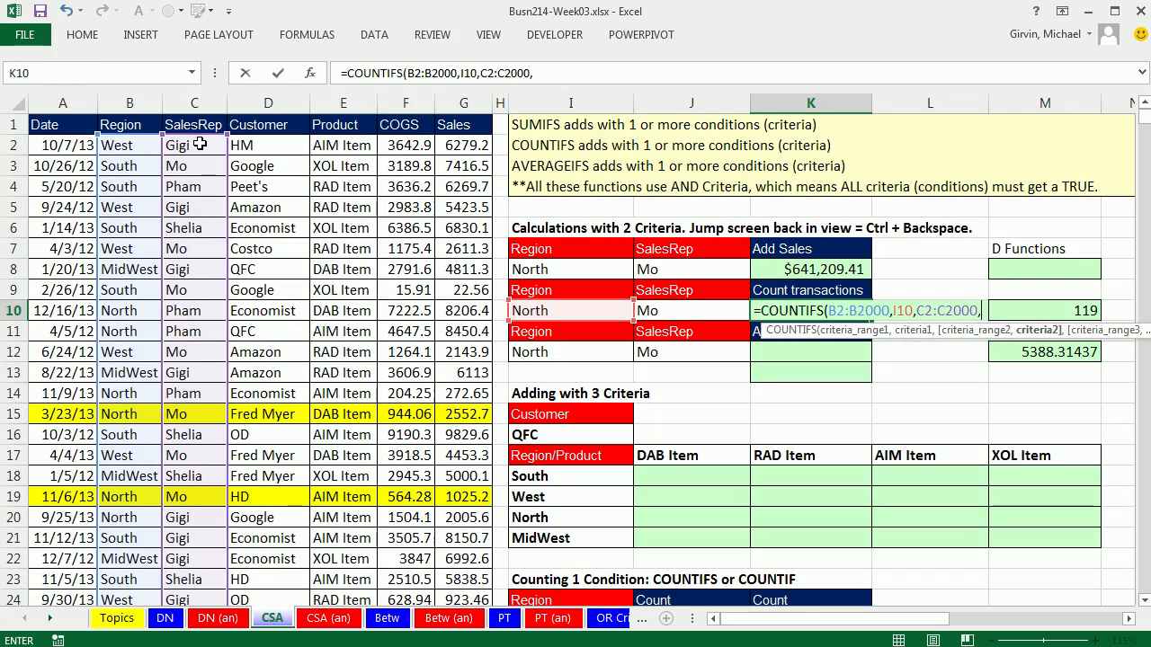
pyautogui.press('Left')
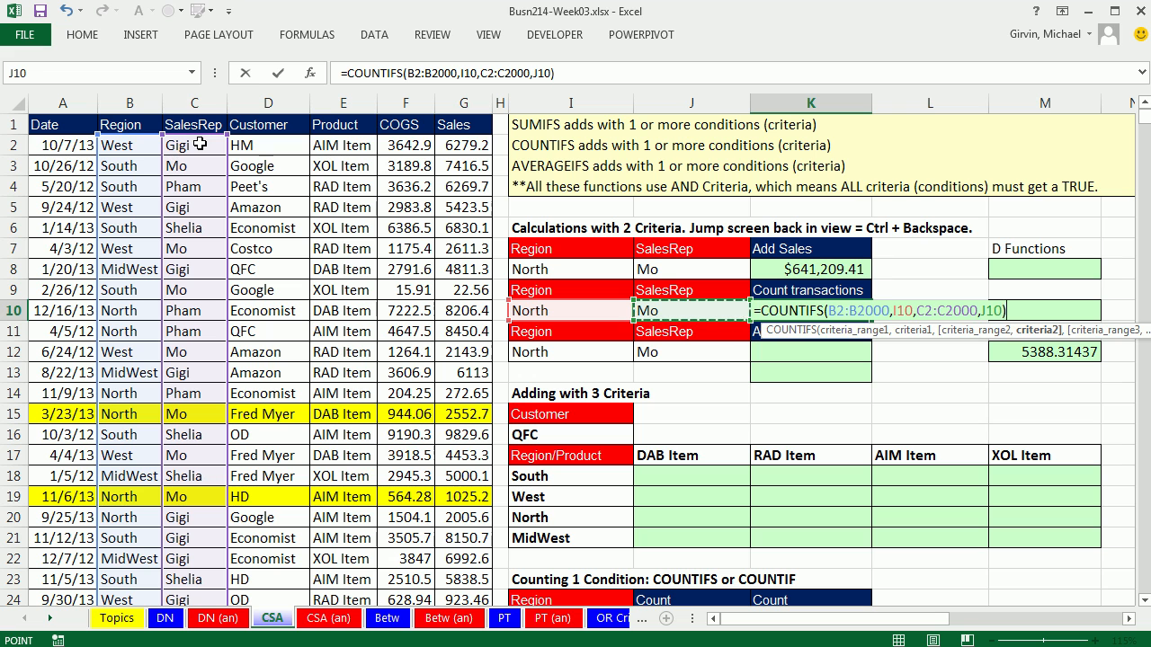
pyautogui.hotkey('ctrl', 'Return')
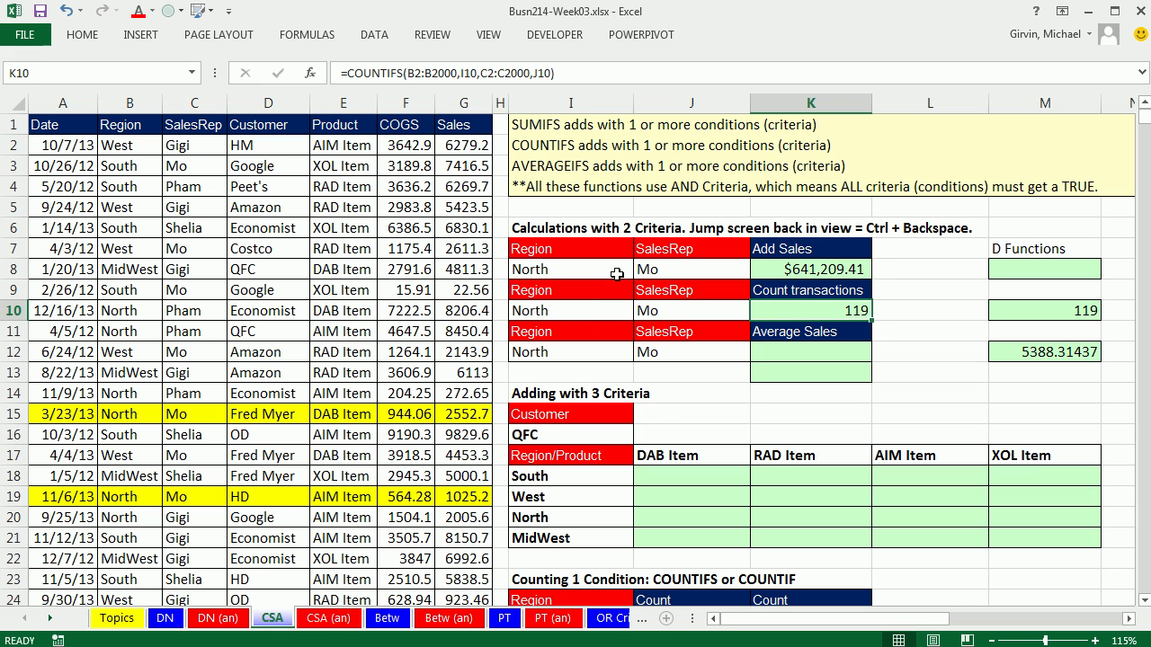
# Calculate the average sale in K13 by dividing total sales by the transaction count with =K8/K10, and review its references.
pyautogui.click(778, 354)
pyautogui.click(785, 373)
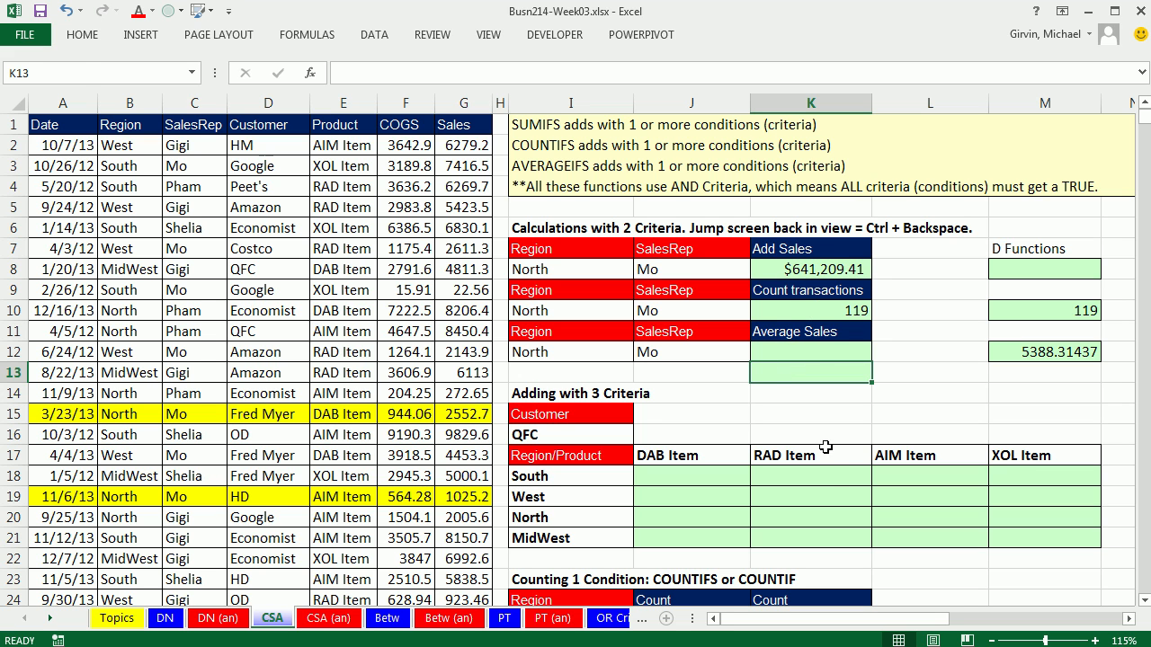
pyautogui.write('=')
pyautogui.click(821, 269)
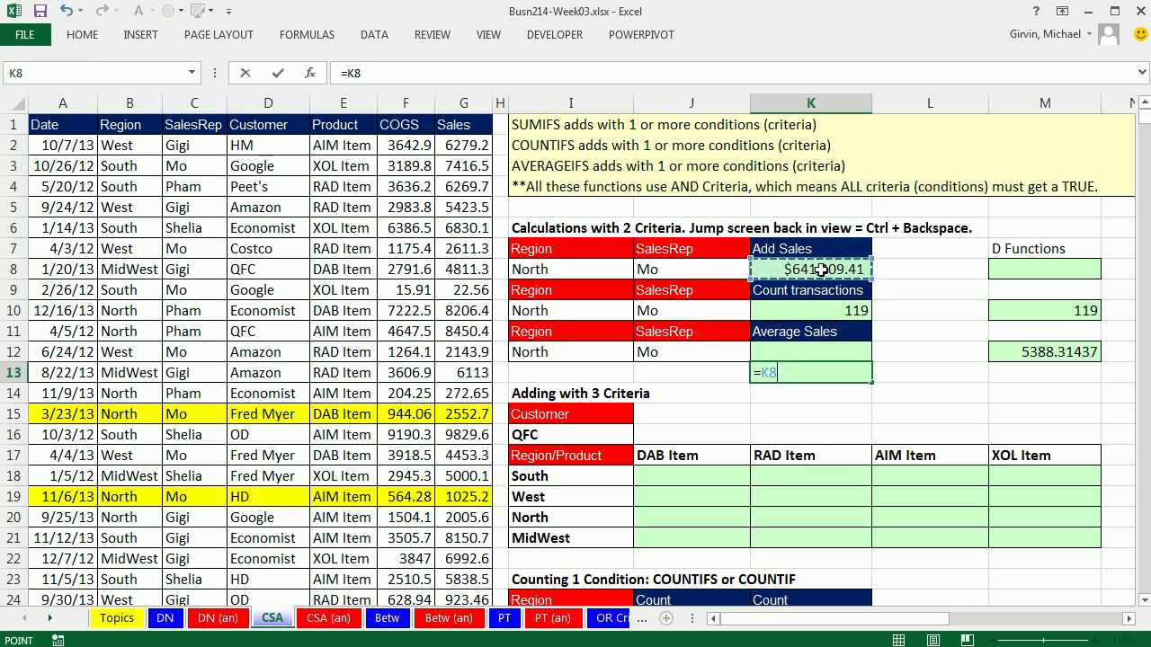
pyautogui.write('/')
pyautogui.click(836, 311)
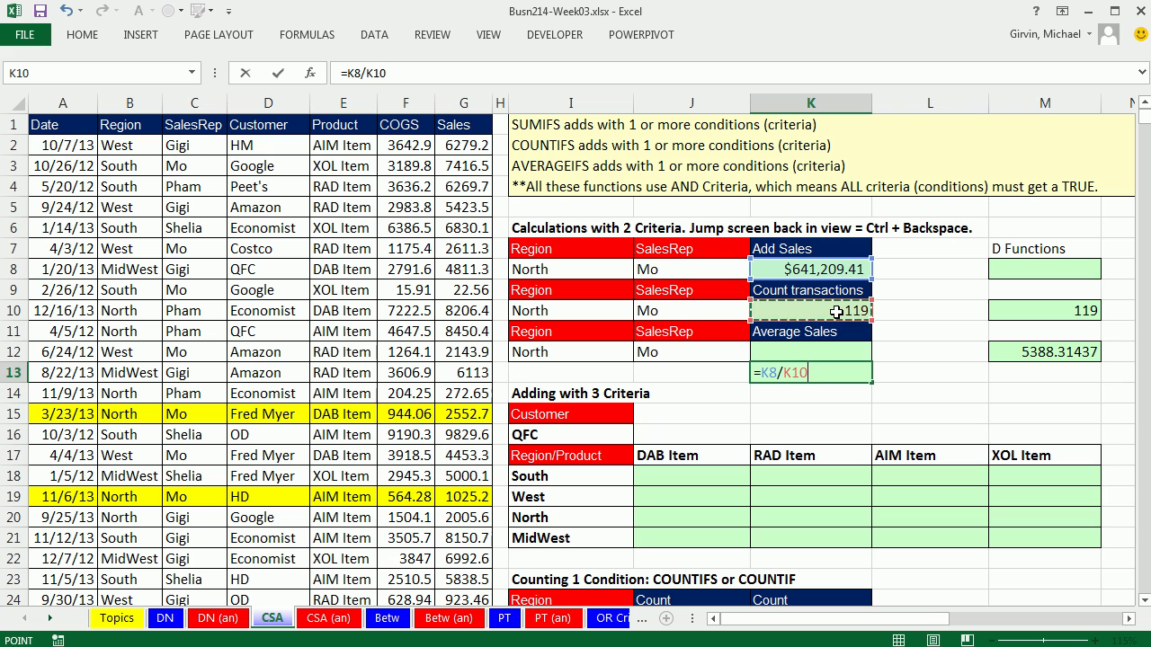
pyautogui.hotkey('ctrl', 'Return')
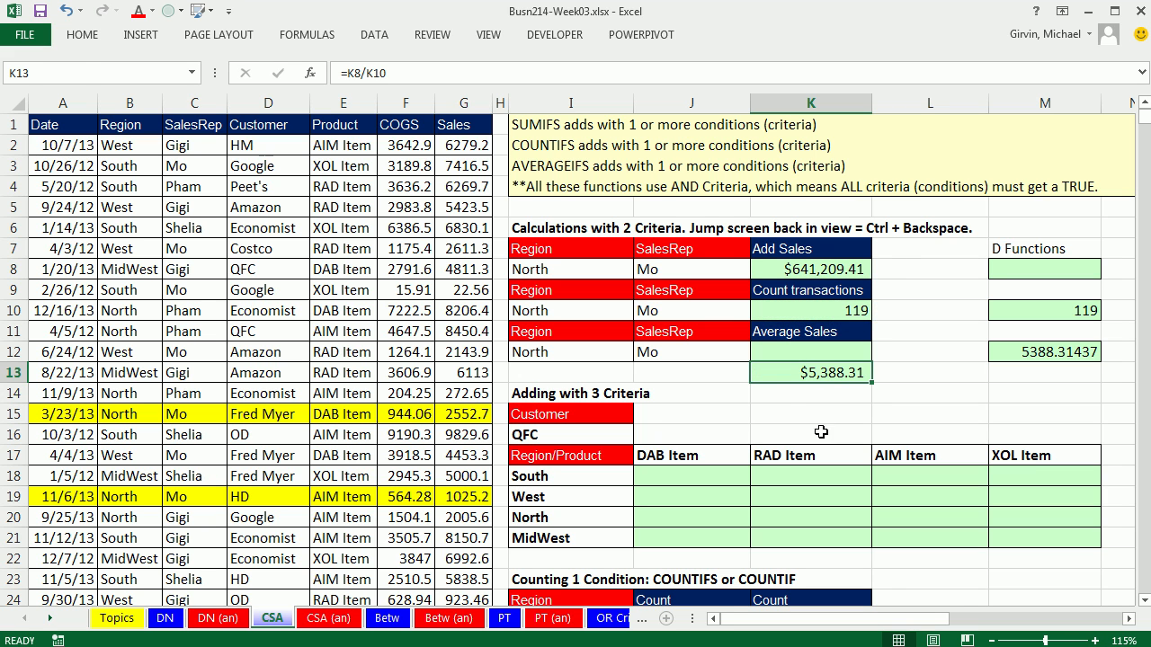
pyautogui.doubleClick(826, 383)
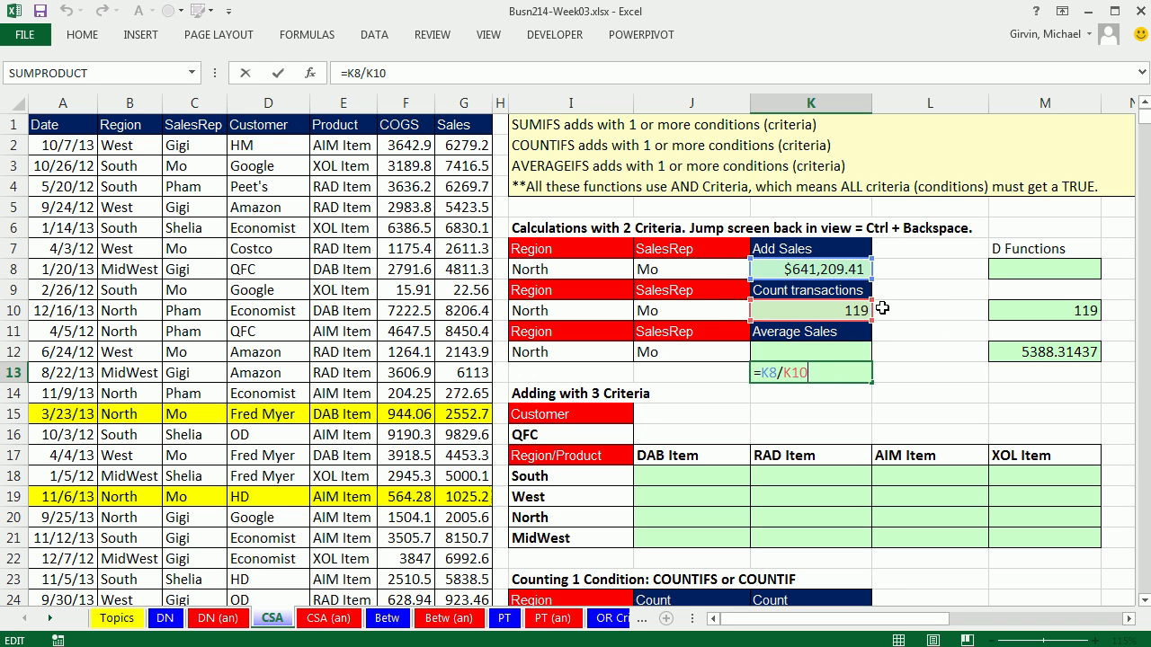
pyautogui.hotkey('ctrl', 'Return')
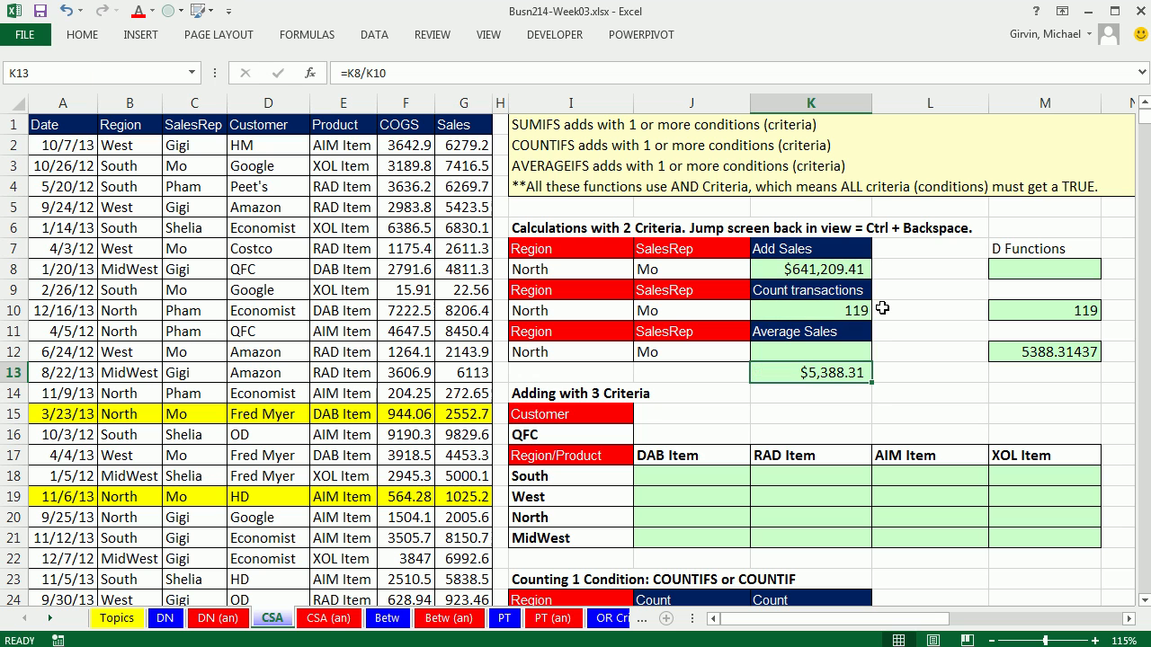
# Start an AVERAGEIFS formula in K12 with the Sales range G2:G2000 as the average range.
pyautogui.click(831, 352)
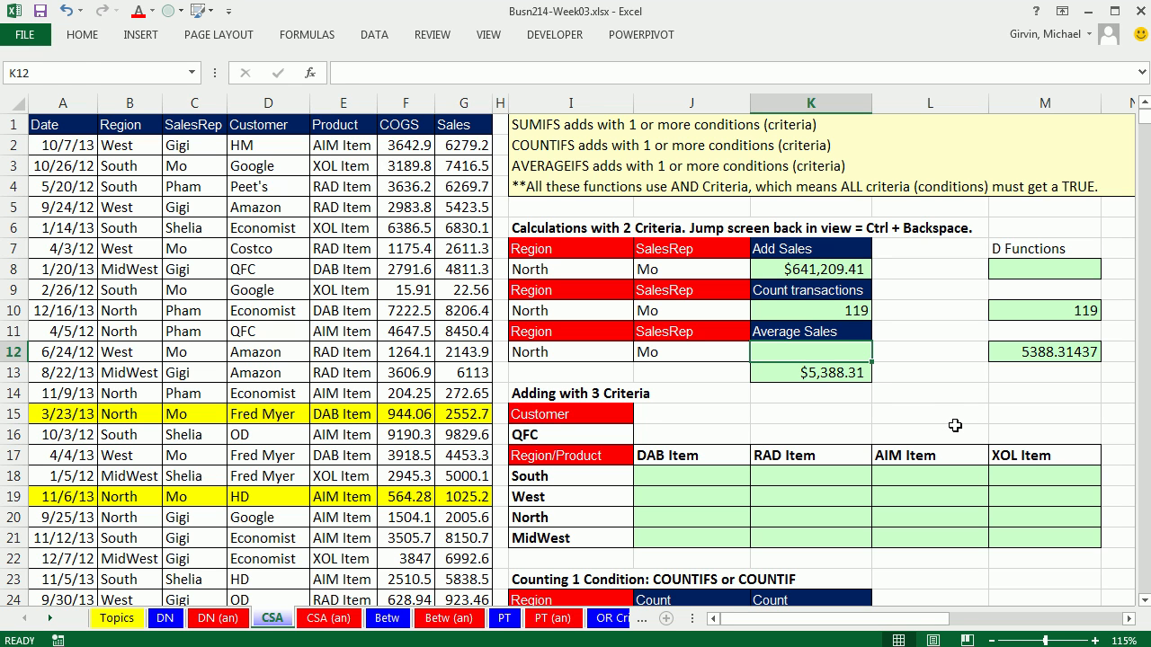
pyautogui.write('=')
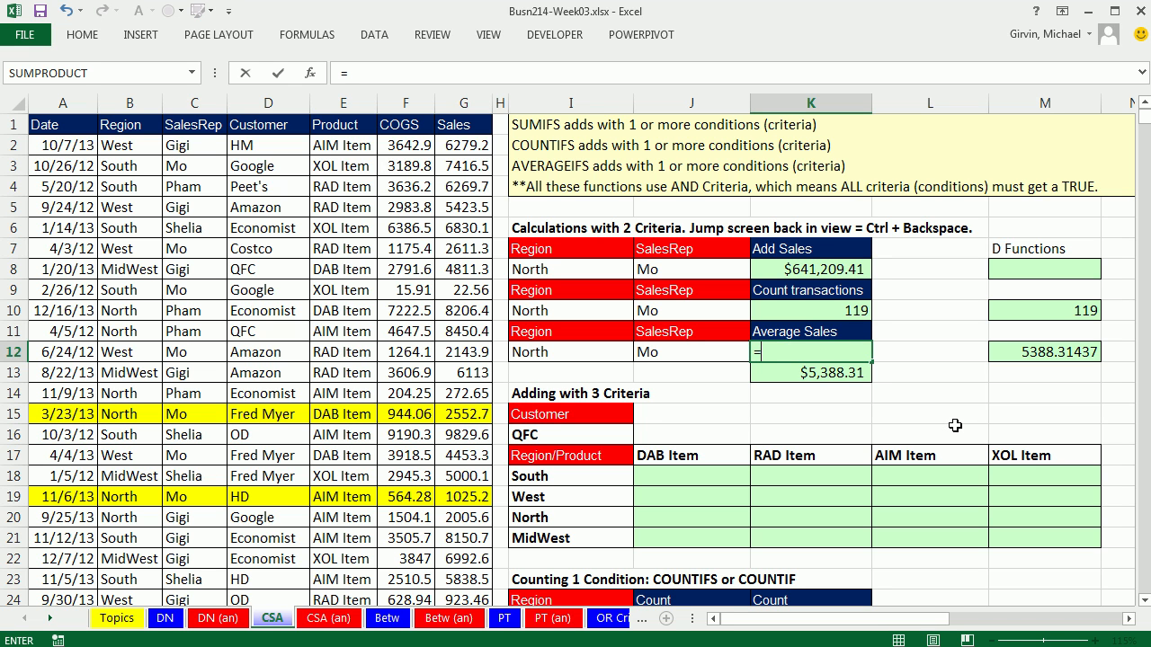
pyautogui.write('aver')
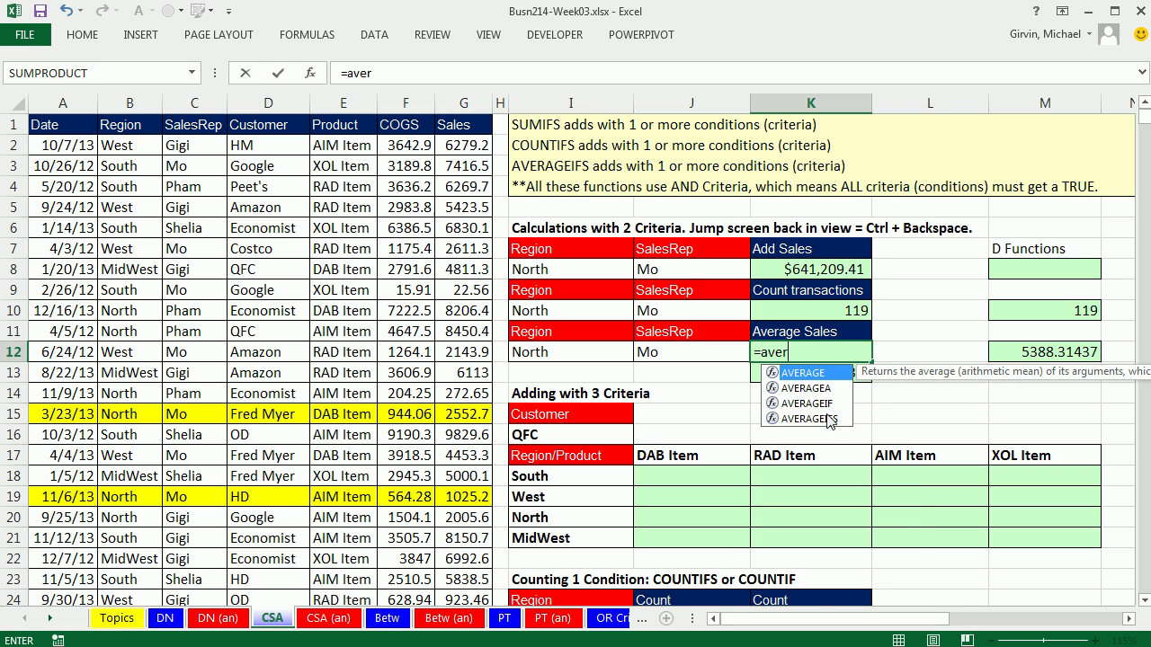
pyautogui.doubleClick(820, 426)
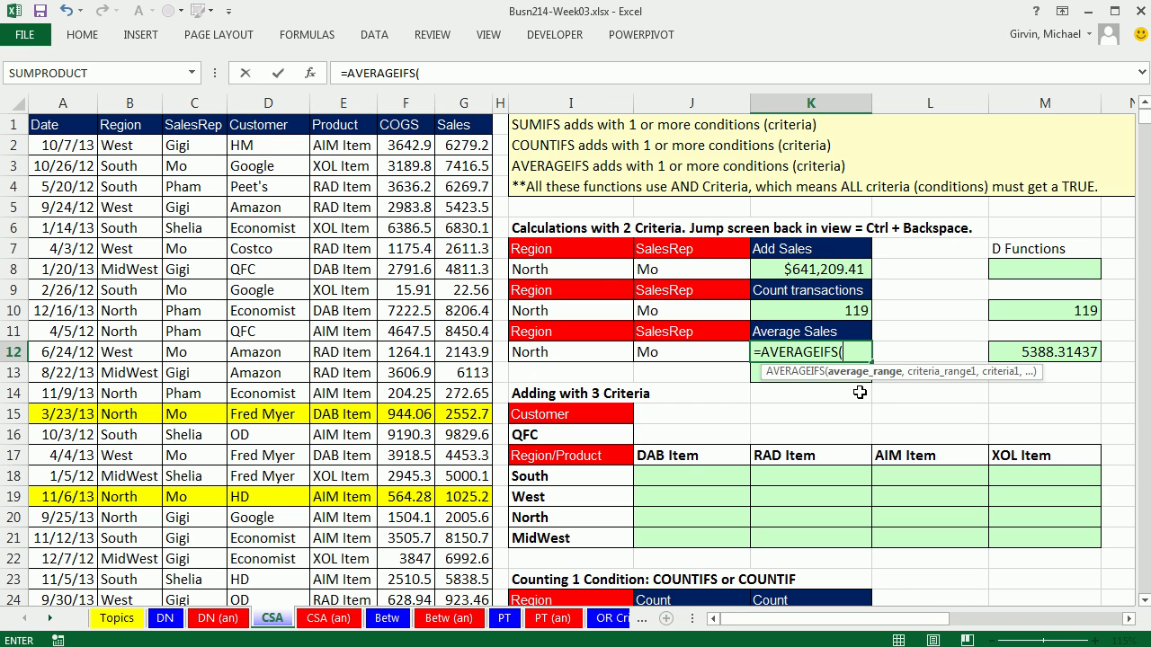
pyautogui.click(478, 148)
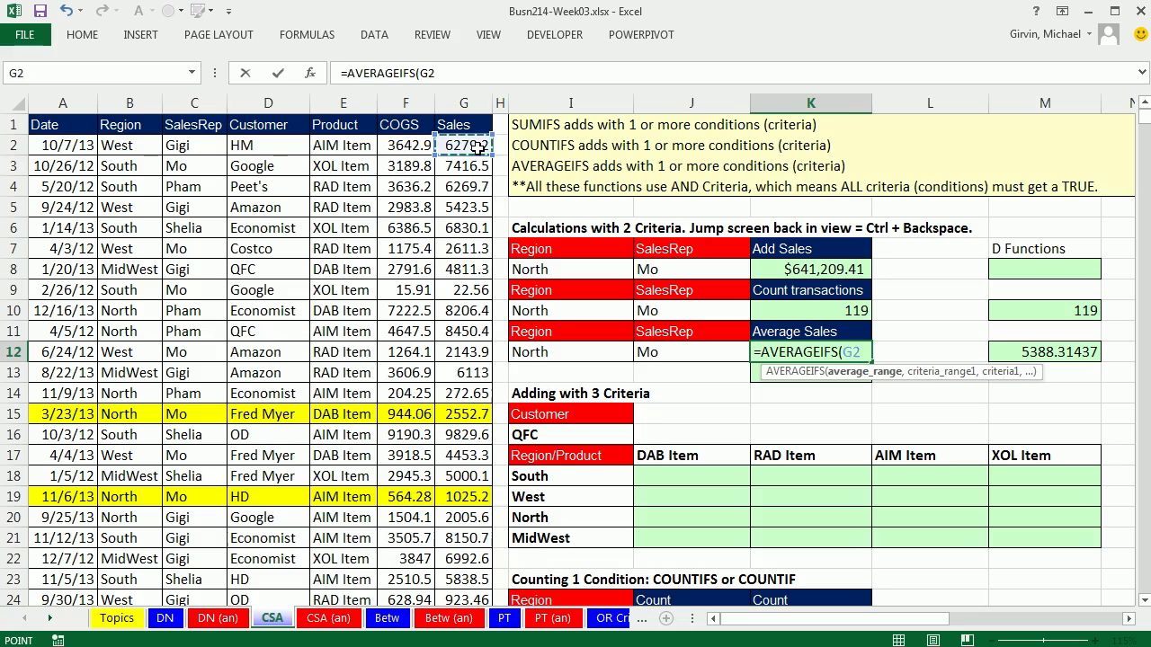
pyautogui.hotkey('ctrl', 'shift', 'Down')
pyautogui.hotkey('ctrl', 'BackSpace')
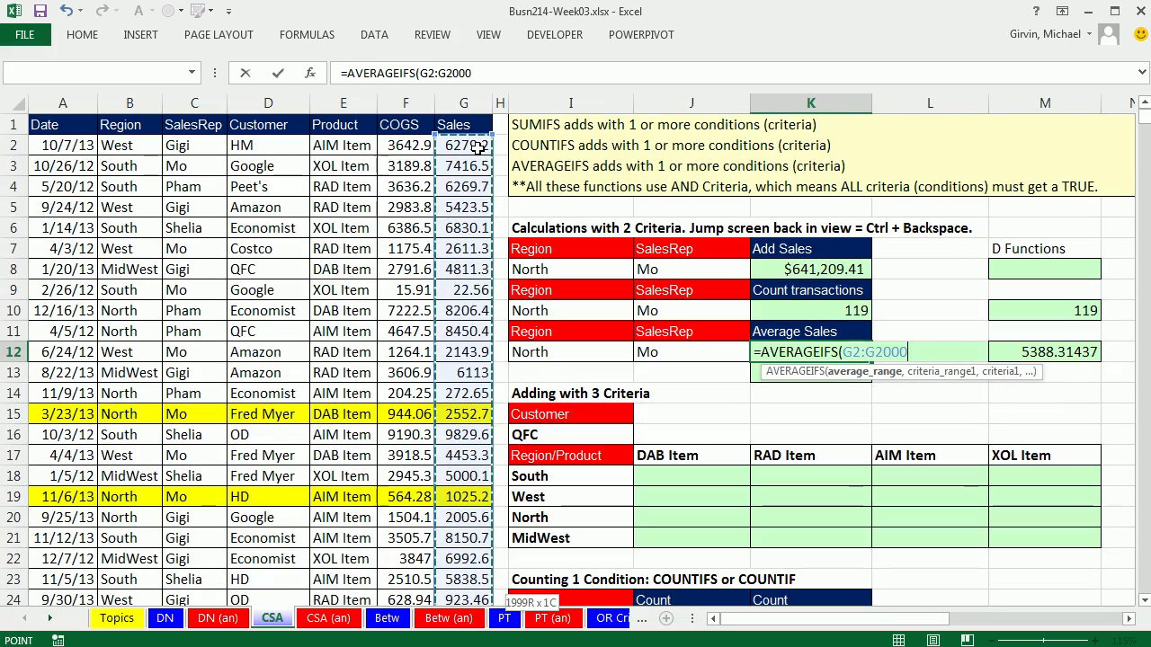
pyautogui.write(',')
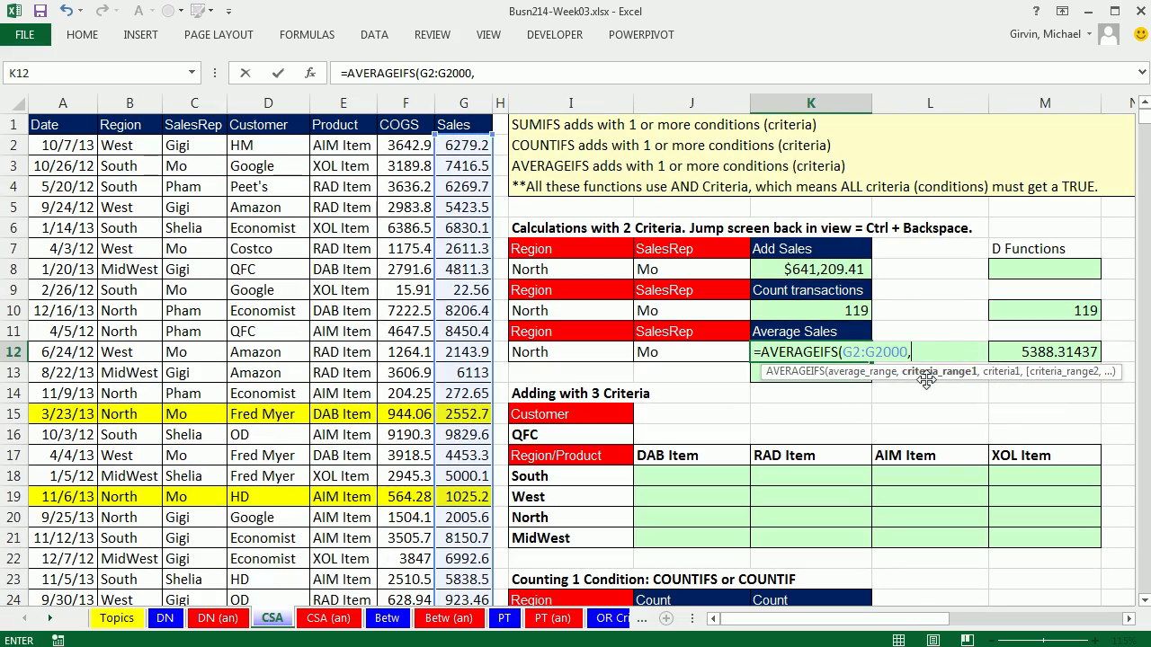
# Add the Region range B2:B2000 with criterion I12 as the first AVERAGEIFS condition.
pyautogui.click(109, 142)
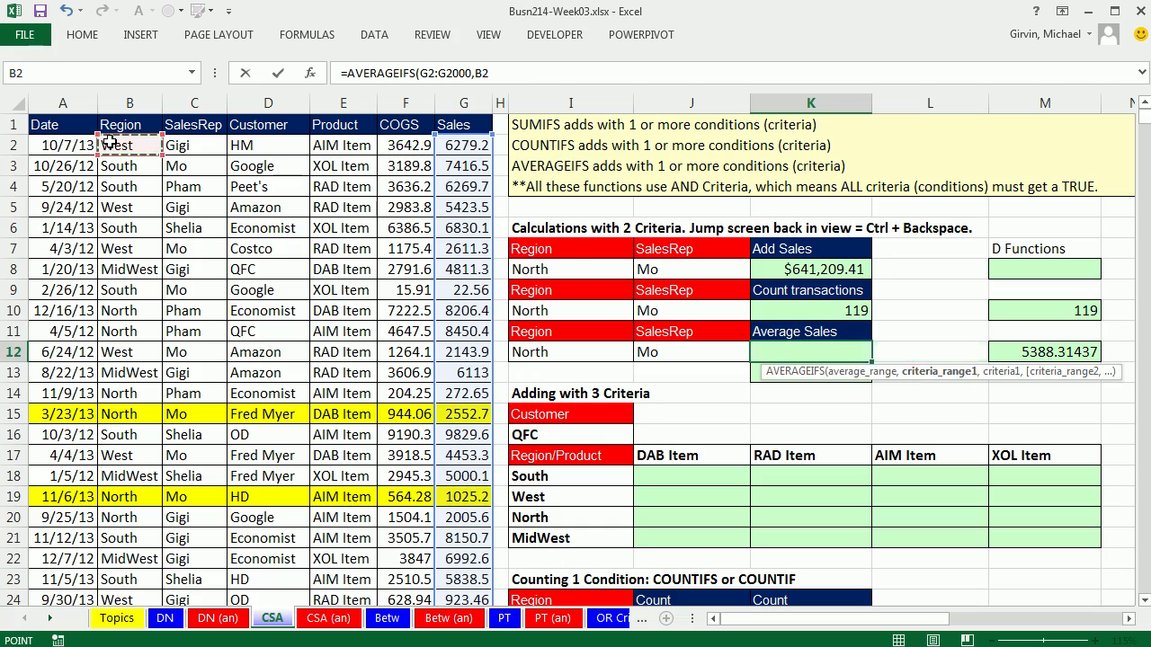
pyautogui.hotkey('ctrl', 'shift', 'Down')
pyautogui.hotkey('ctrl', 'BackSpace')
pyautogui.write(',')
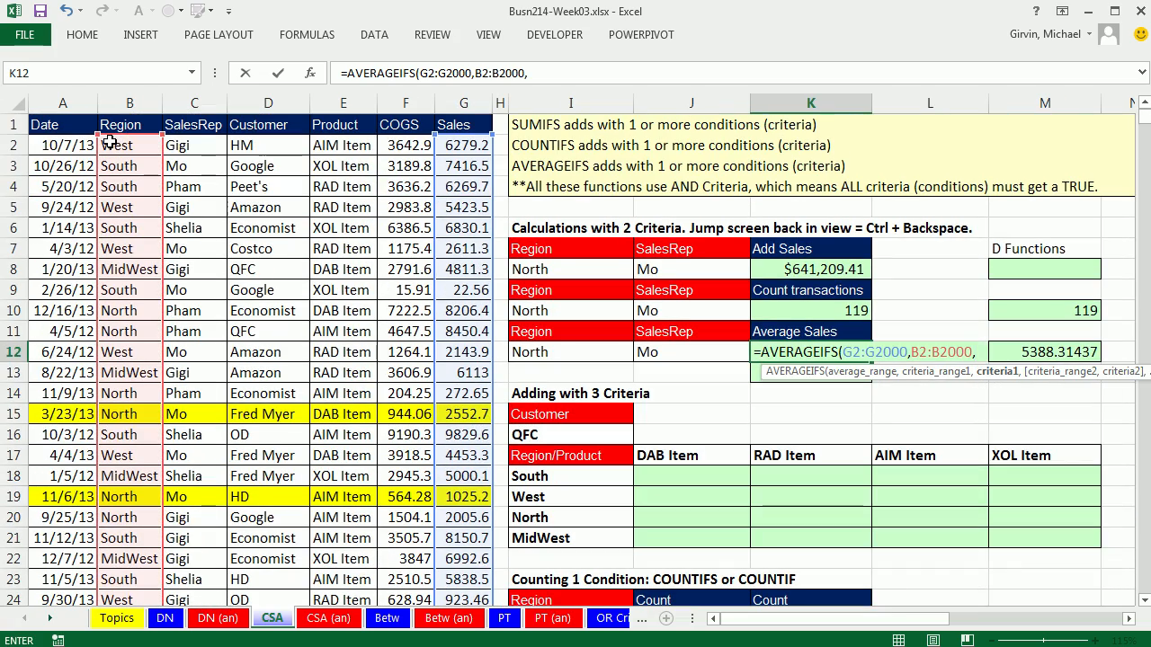
pyautogui.press('Left')
pyautogui.press('Left')
pyautogui.write(',')
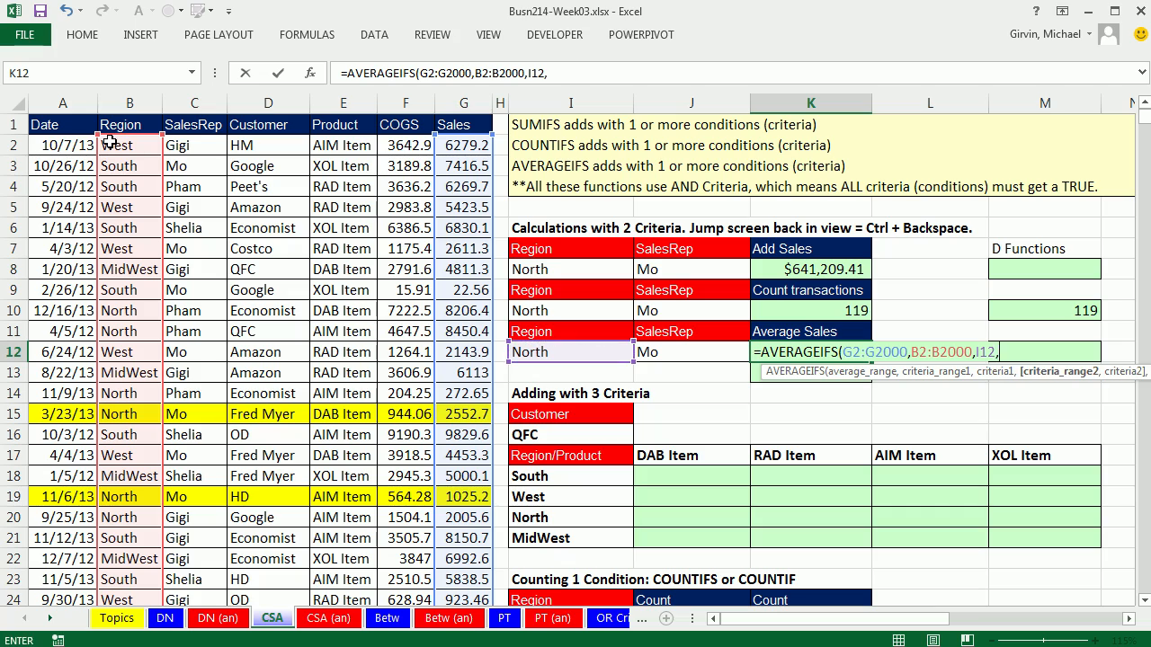
# Add the SalesRep range C2:C2000 with criterion J12 as the second AVERAGEIFS condition and enter the formula.
pyautogui.click(200, 147)
pyautogui.hotkey('ctrl', 'shift', 'Down')
pyautogui.hotkey('ctrl', 'BackSpace')
pyautogui.write(',')
pyautogui.press('Left')
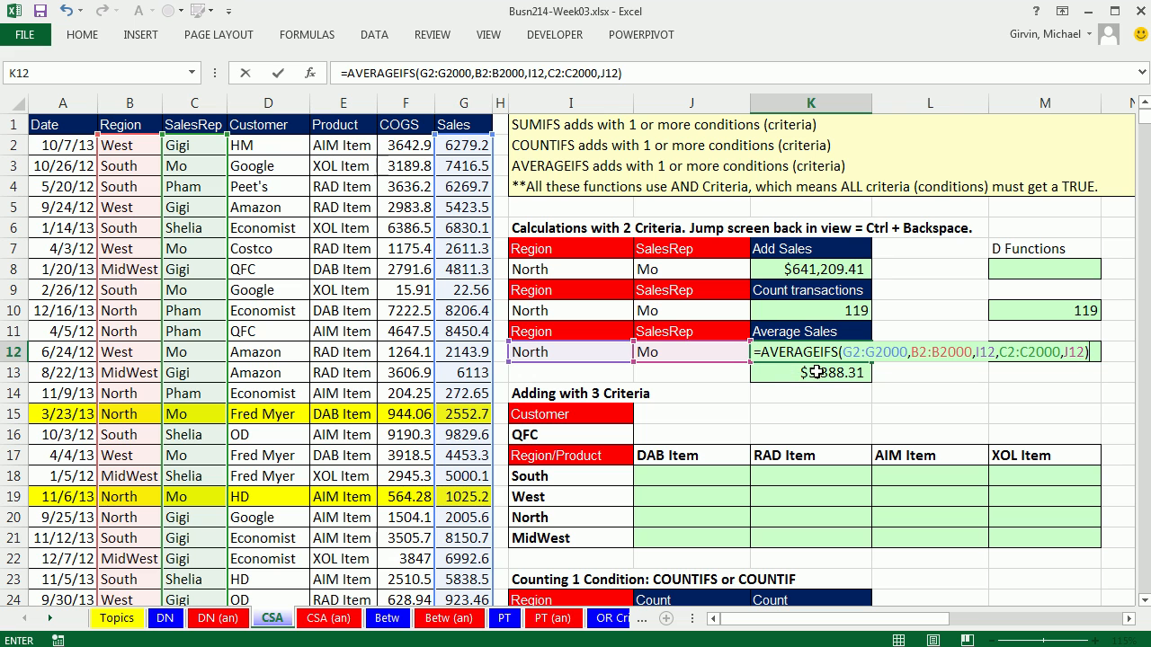
pyautogui.hotkey('ctrl', 'Return')
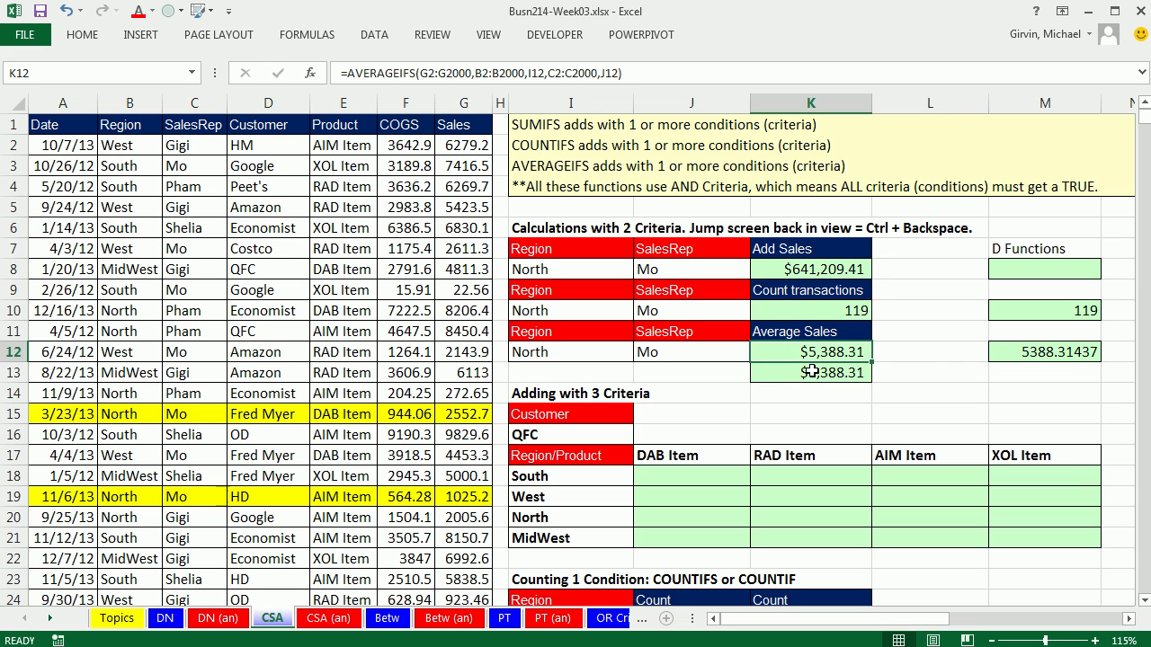
# Review the SUMIFS formula in K8 and the ranges and criteria cells it references.
pyautogui.click(808, 268)
pyautogui.doubleClick(808, 268)
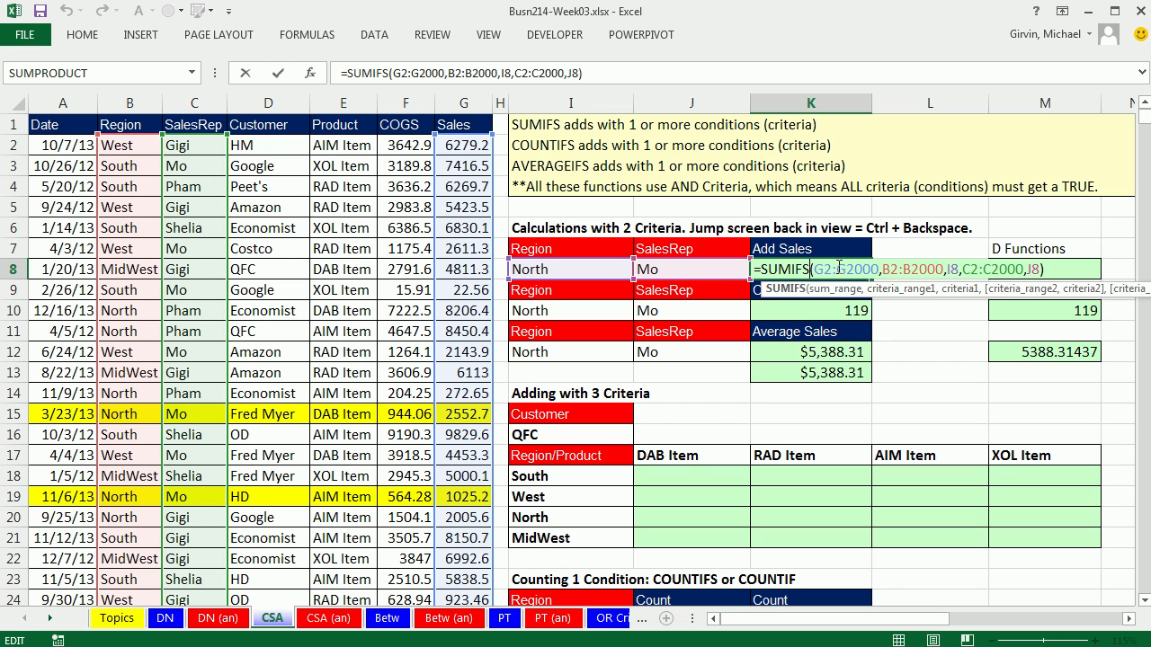
pyautogui.hotkey('ctrl', 'Return')
pyautogui.click(690, 477)
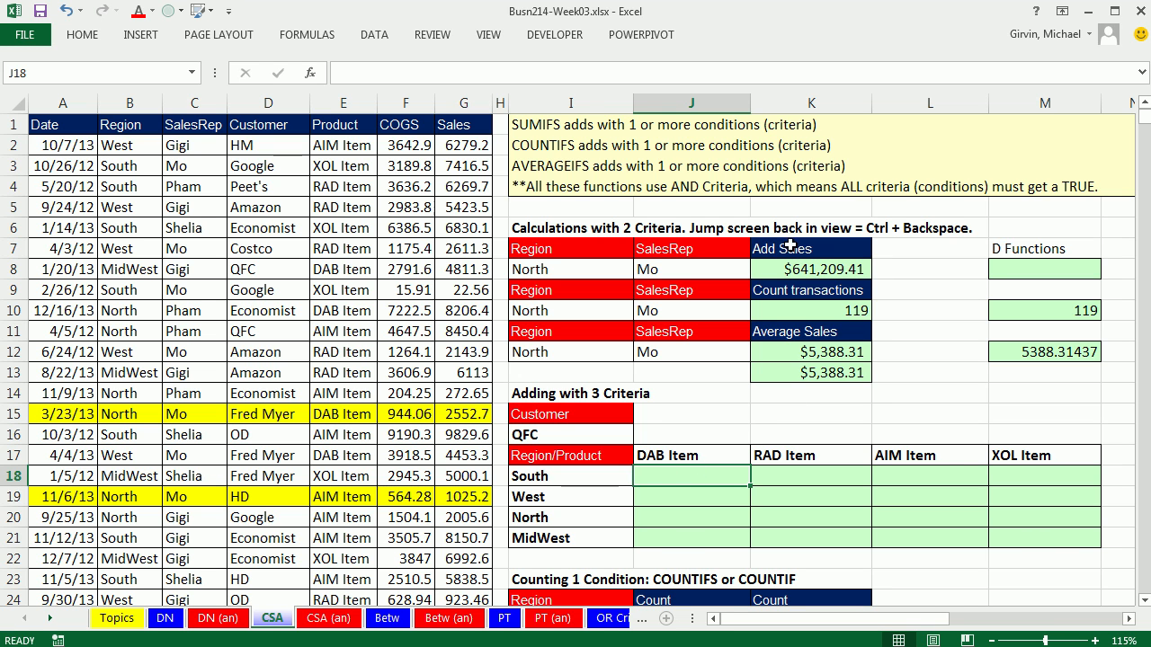
pyautogui.doubleClick(805, 268)
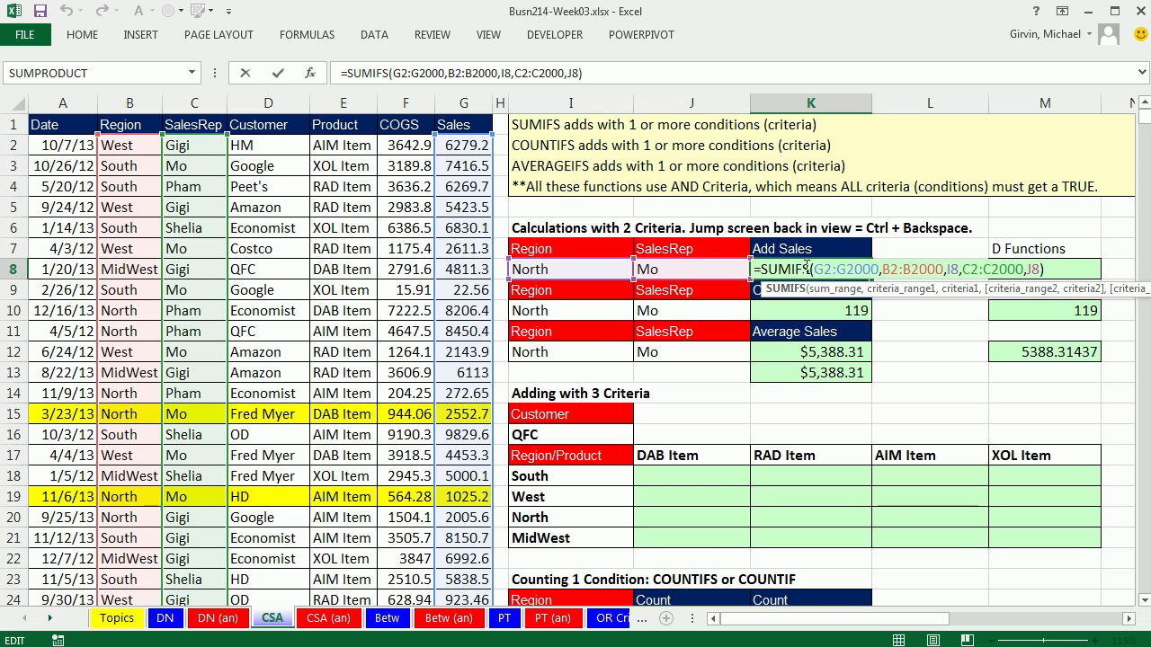
pyautogui.hotkey('ctrl', 'Return')
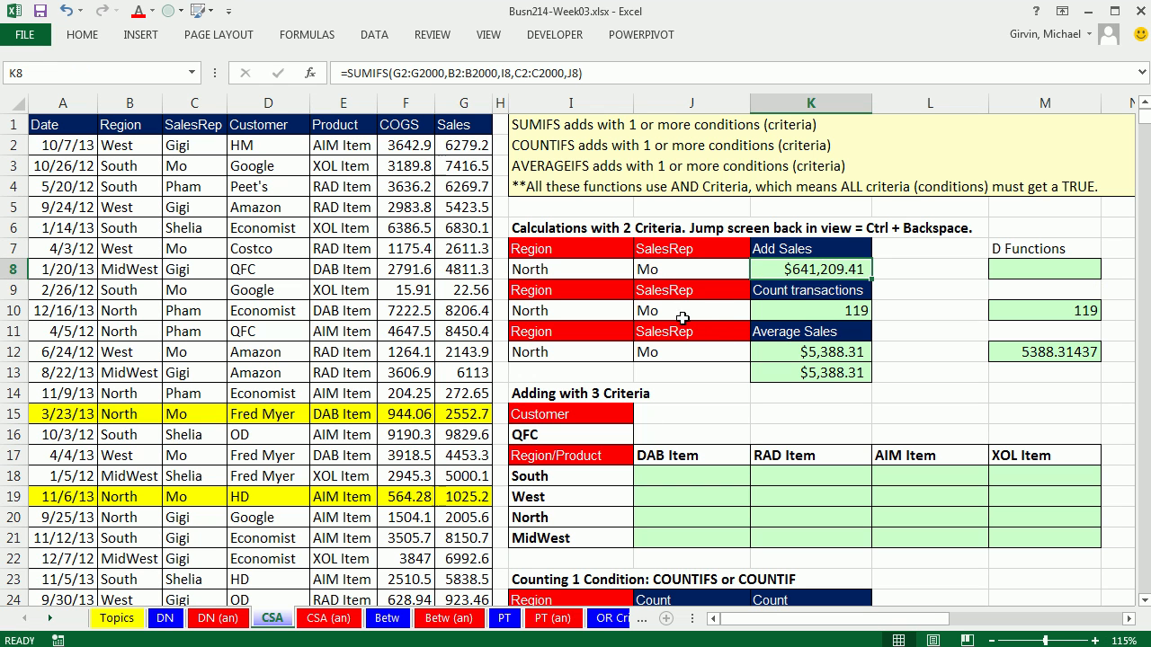
# Examine the Region and SalesRep headings and the criteria beneath them in I7:J8, along with the adjacent total in K8.
pyautogui.click(590, 254)
pyautogui.click(678, 250)
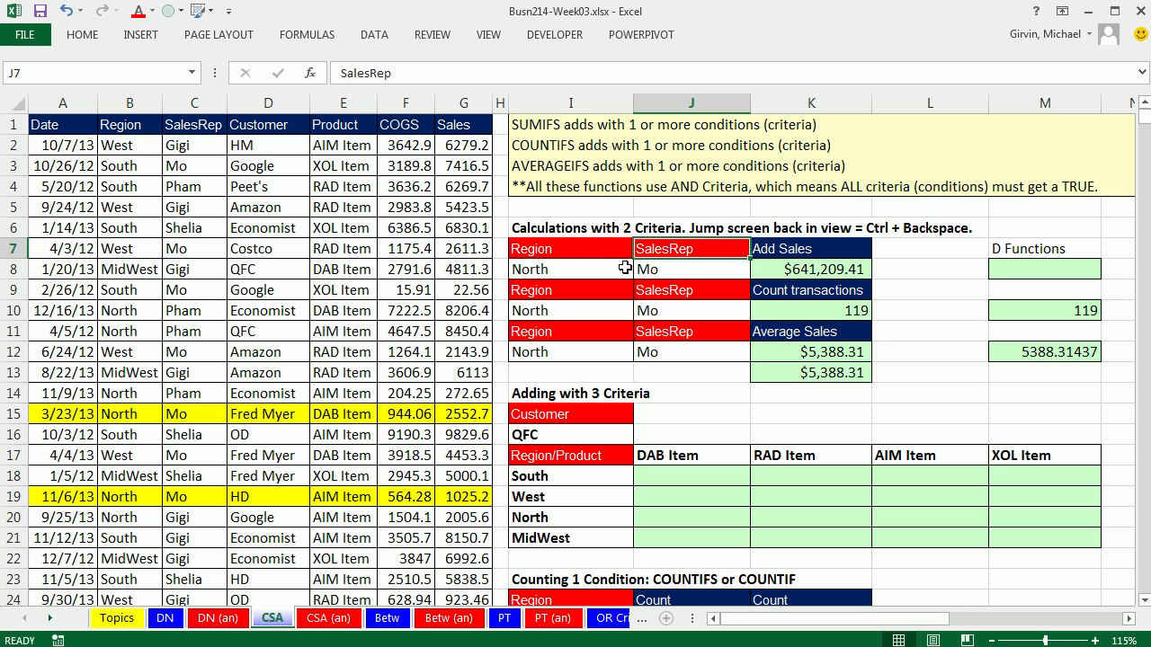
pyautogui.click(597, 269)
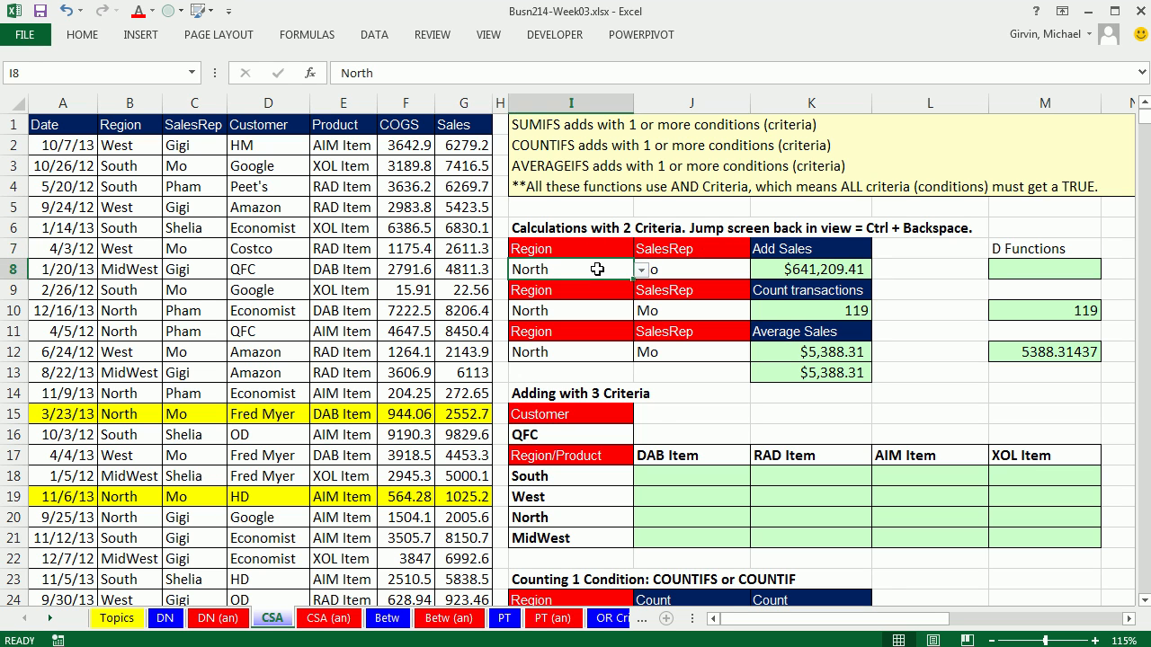
pyautogui.click(683, 270)
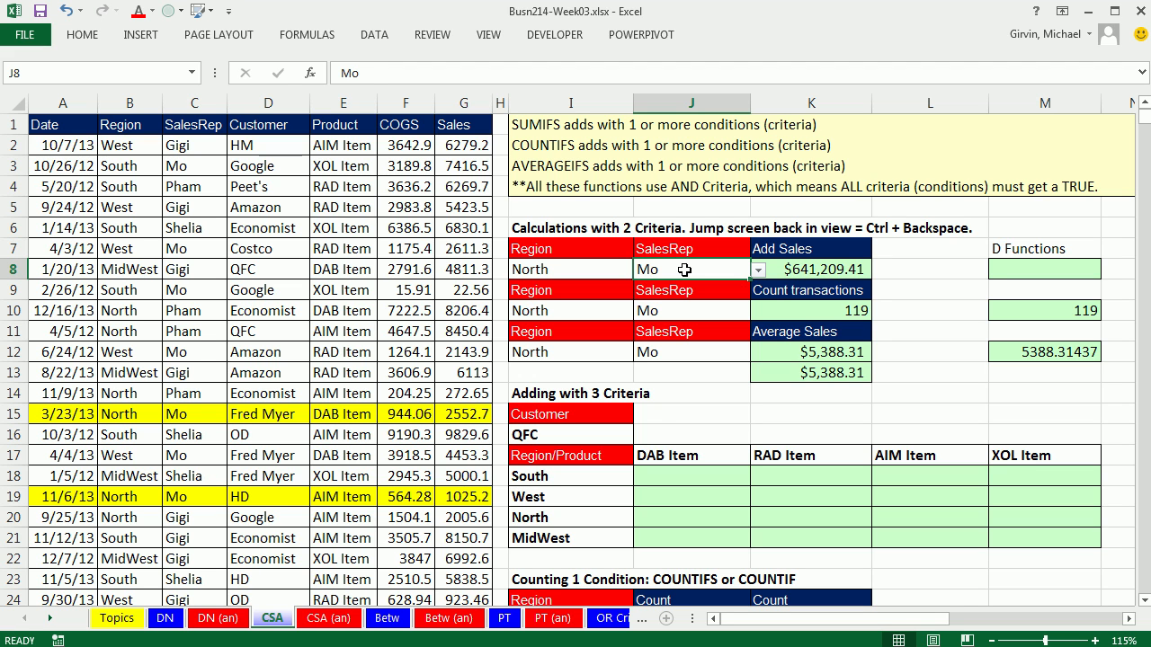
pyautogui.moveTo(582, 248); pyautogui.dragTo(681, 250)
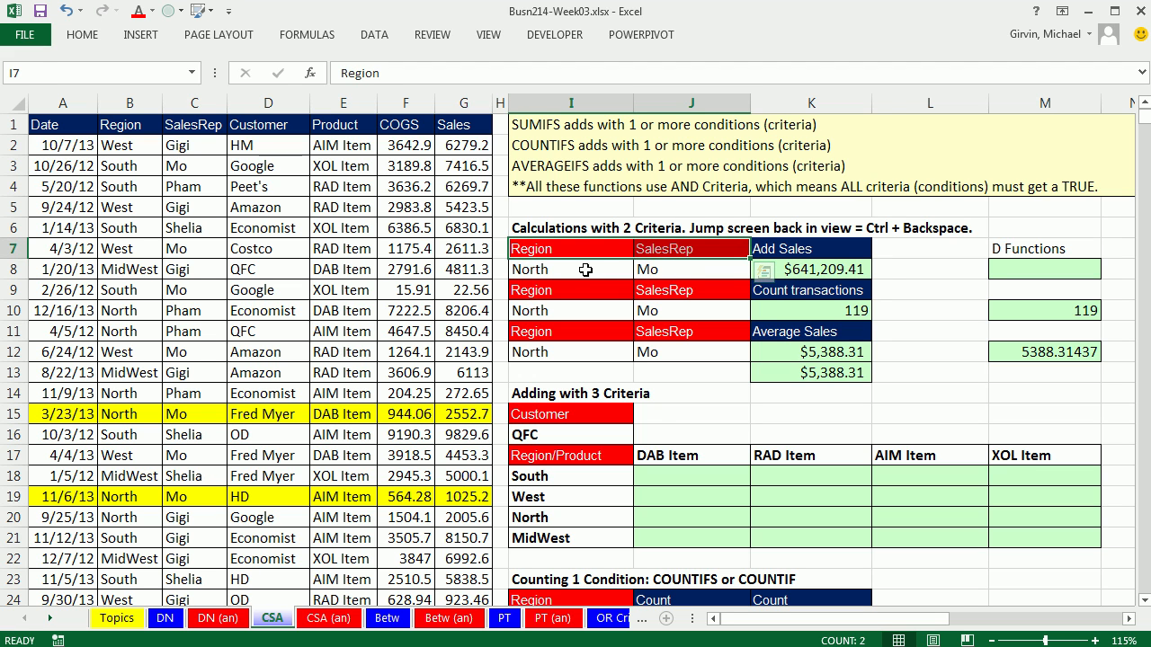
pyautogui.moveTo(585, 270); pyautogui.dragTo(688, 268)
pyautogui.click(789, 269)
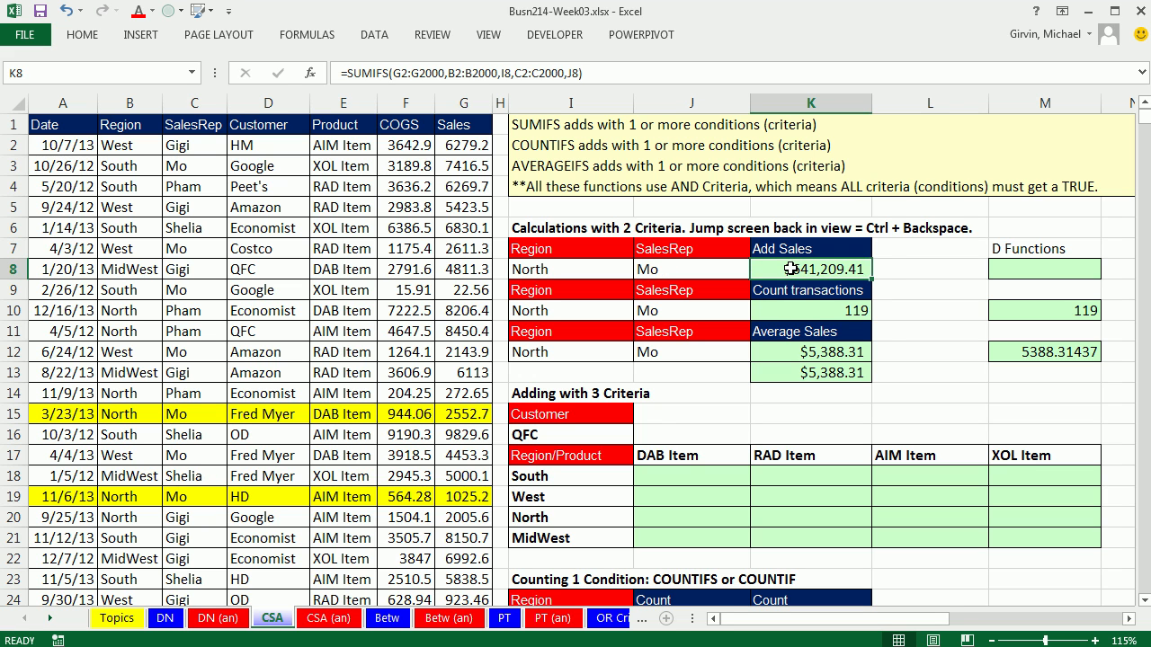
# Narrow column L and start a DSUM formula in M8 under the D Functions heading.
pyautogui.moveTo(988, 101); pyautogui.dragTo(887, 124)
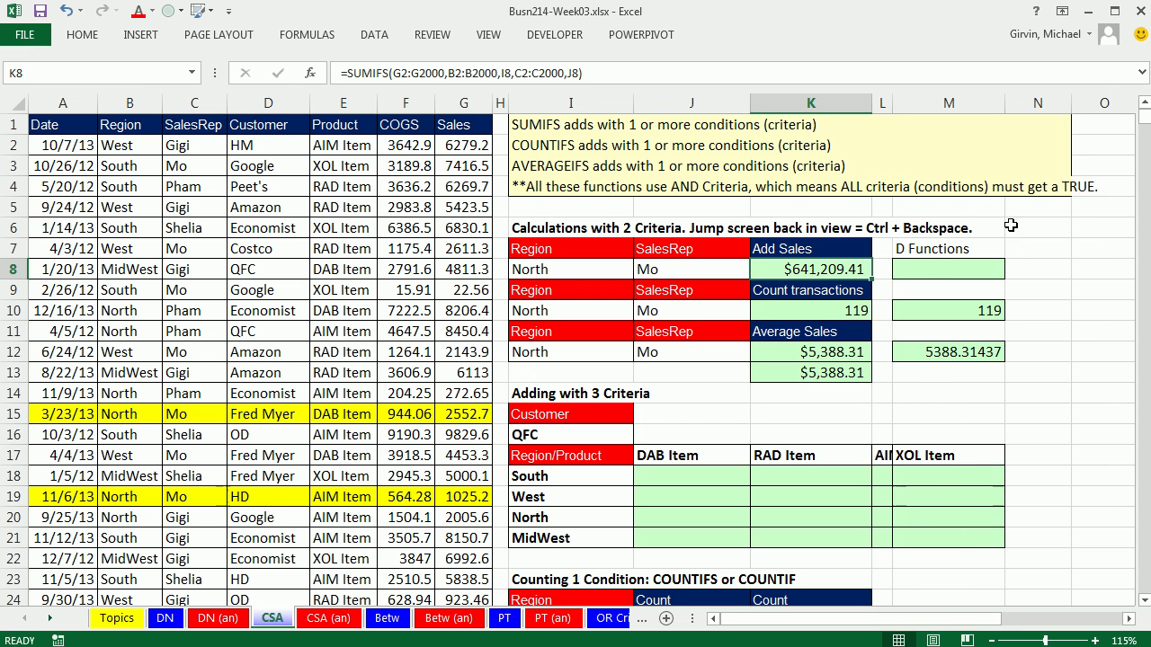
pyautogui.click(931, 268)
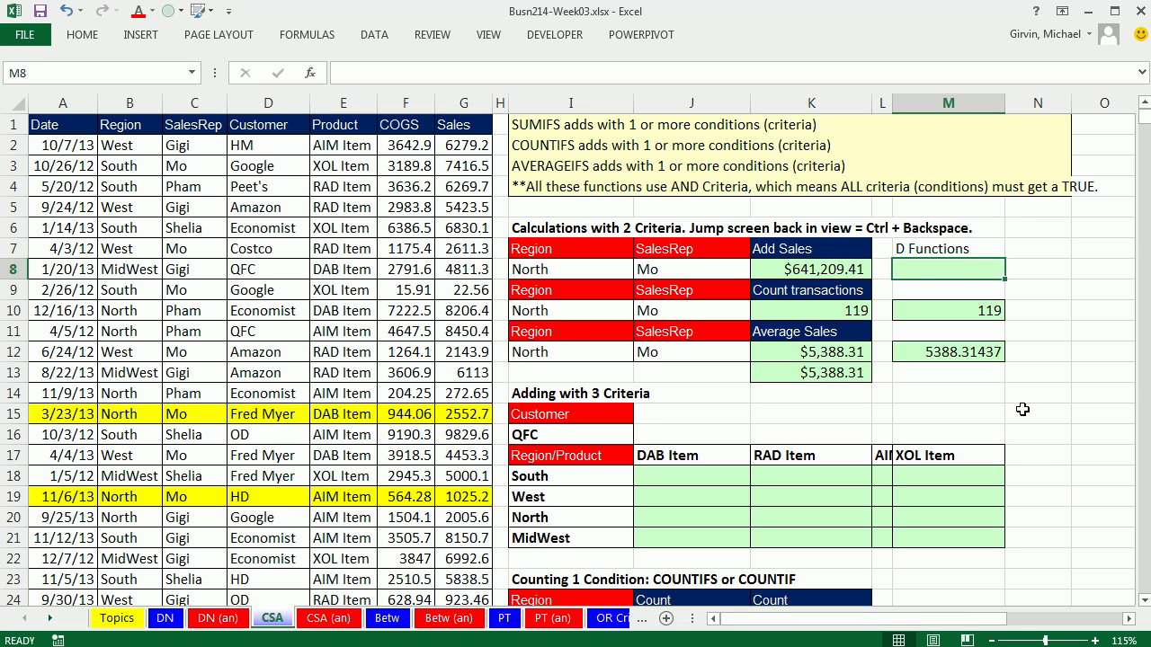
pyautogui.write('=')
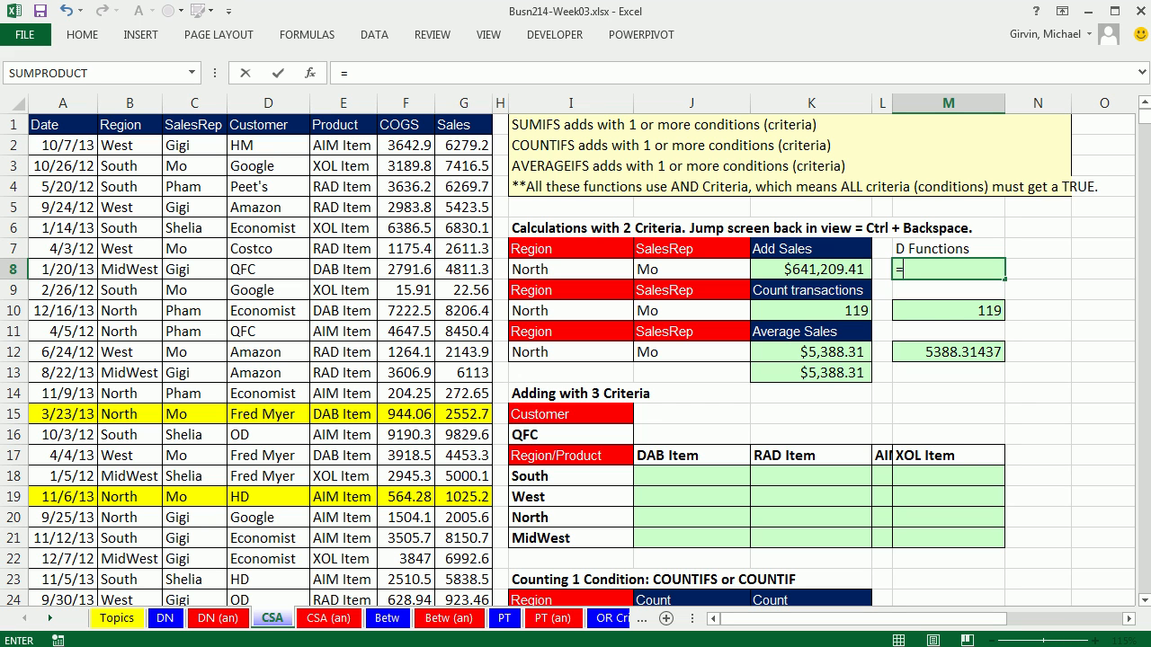
pyautogui.write('d')
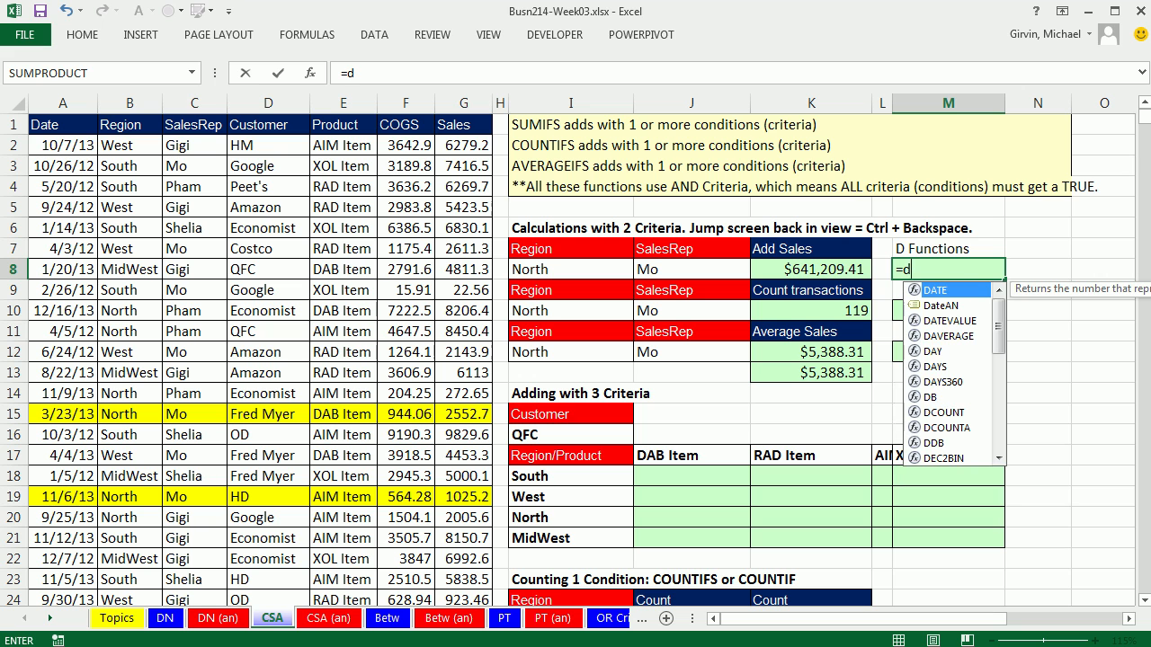
pyautogui.write('s')
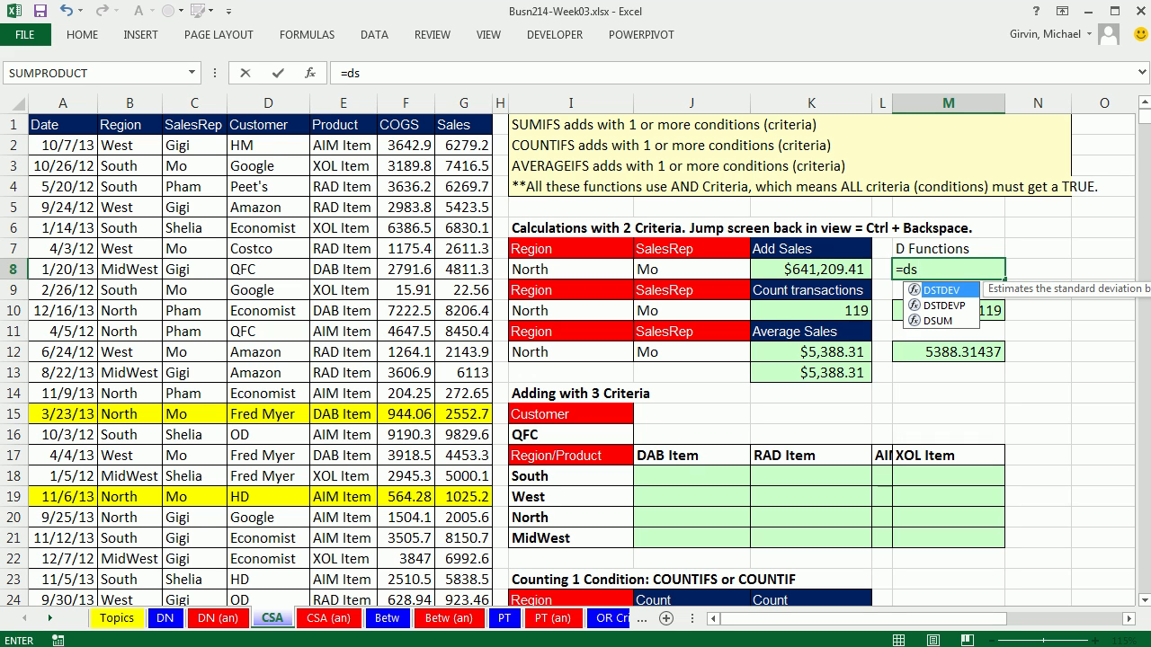
pyautogui.click(935, 322)
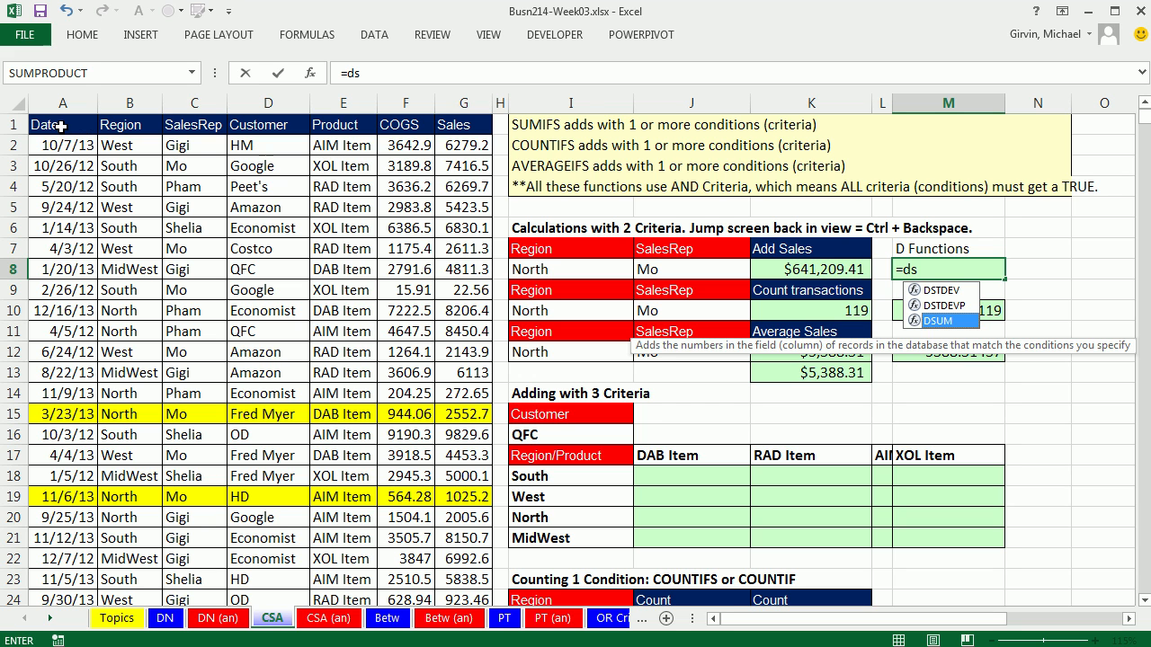
pyautogui.doubleClick(969, 322)
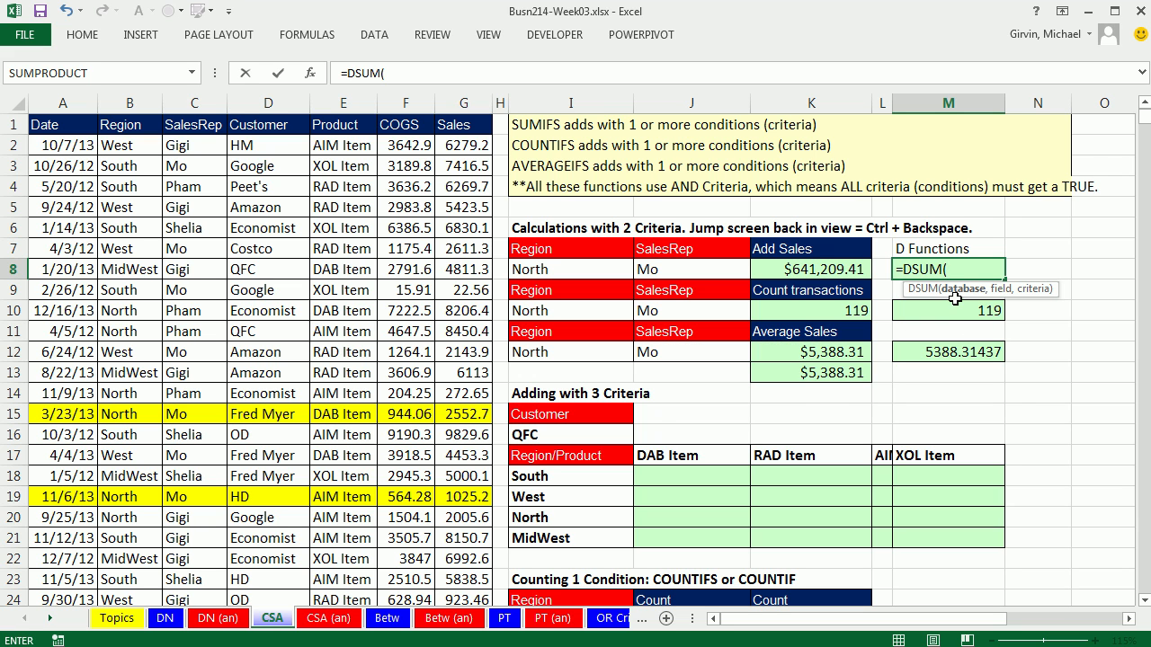
# Set the whole sales table with its headings, A1:G2000, as the DSUM database argument.
pyautogui.moveTo(50, 124); pyautogui.dragTo(442, 124)
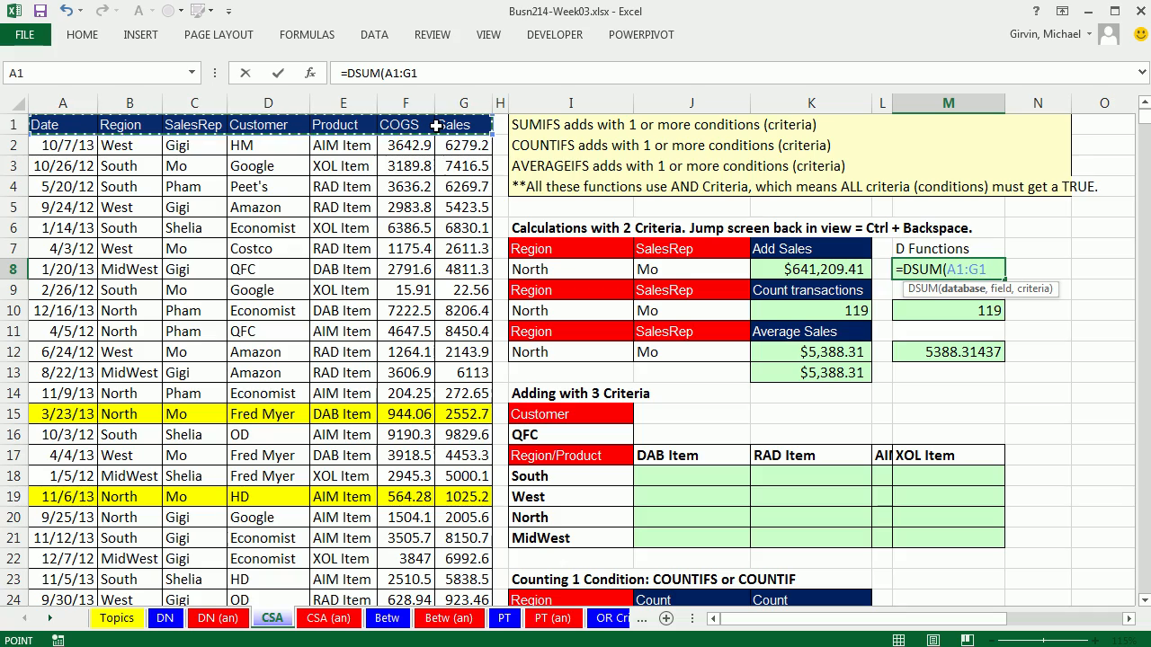
pyautogui.hotkey('ctrl', 'shift', 'Down')
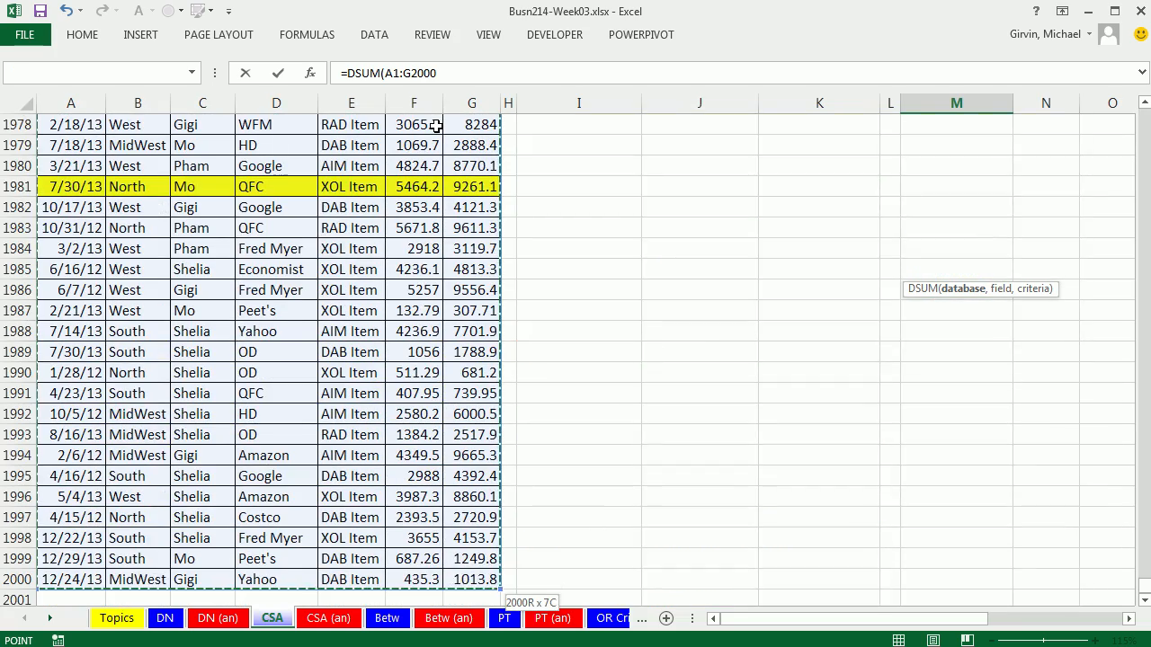
pyautogui.hotkey('ctrl', 'BackSpace')
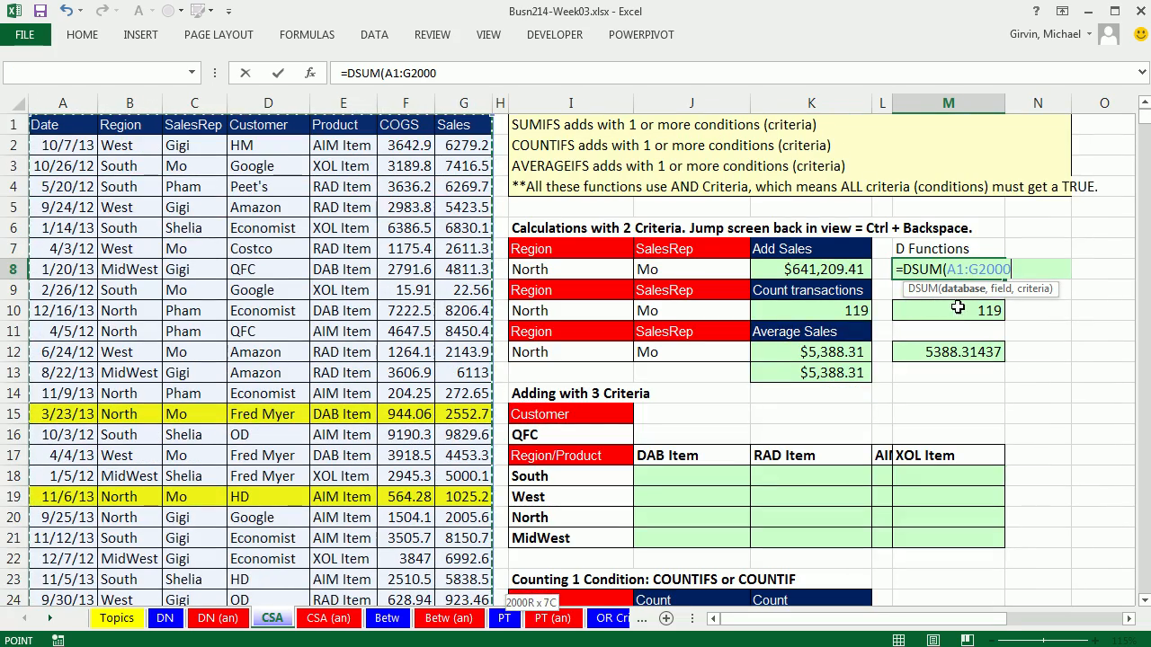
pyautogui.write(',')
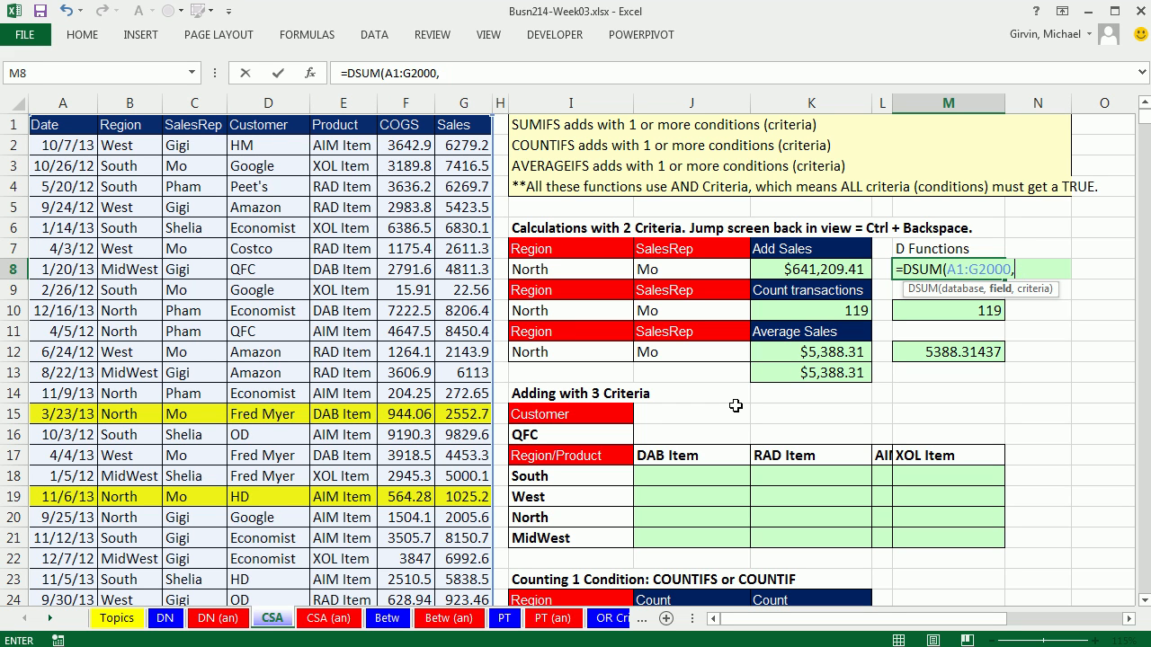
# Complete the DSUM formula in M8 with the Sales heading G1 as field and I7:J8 as criteria, and enter it.
pyautogui.write('s')
pyautogui.click(459, 124)
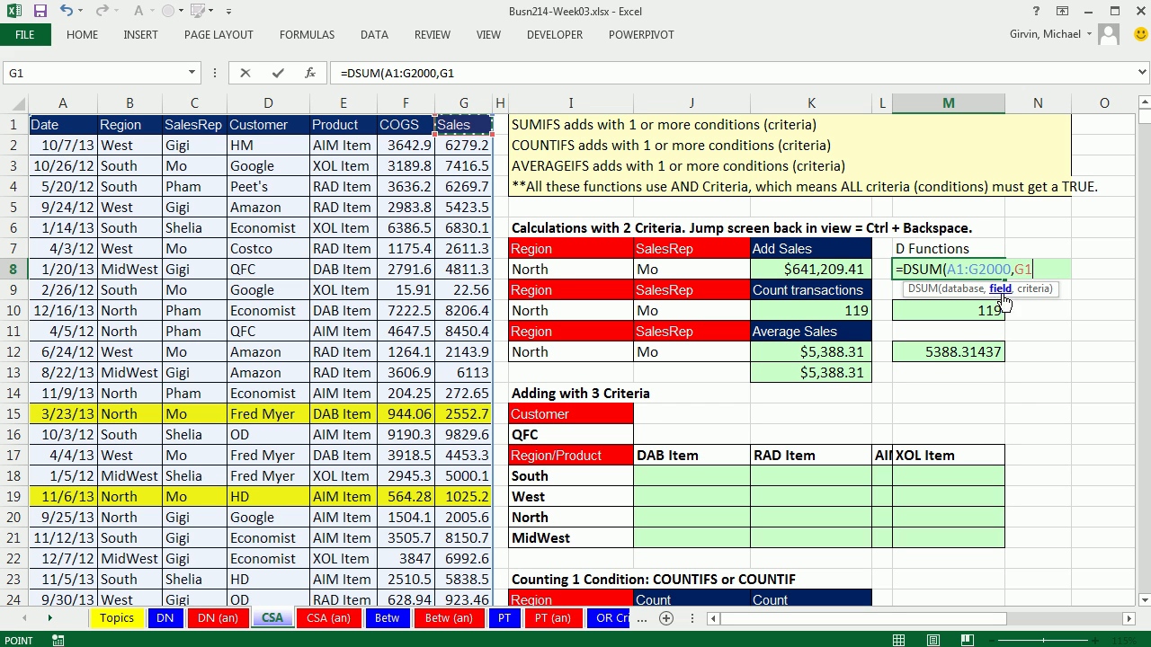
pyautogui.write(',')
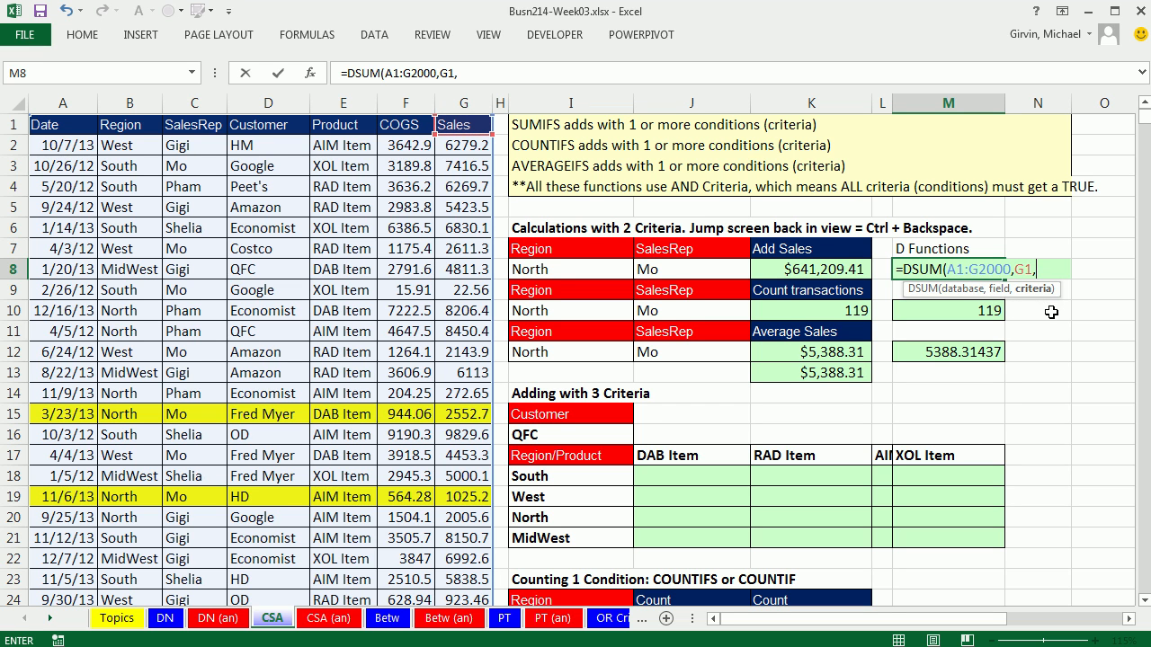
pyautogui.moveTo(543, 248); pyautogui.dragTo(698, 273)
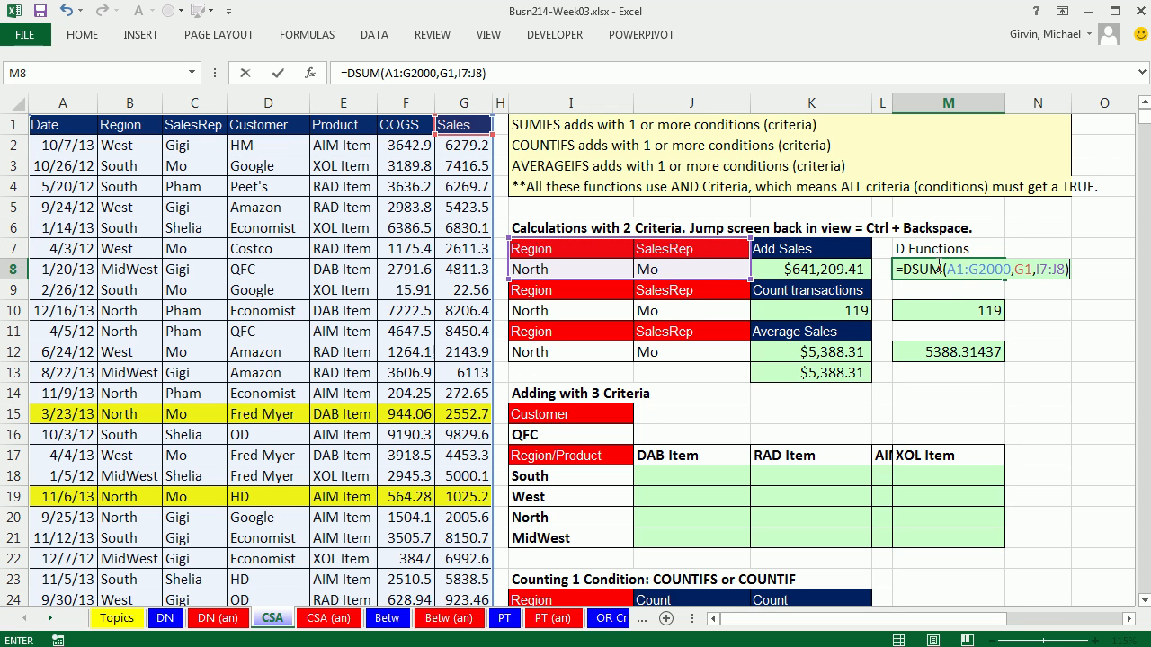
pyautogui.hotkey('ctrl', 'Return')
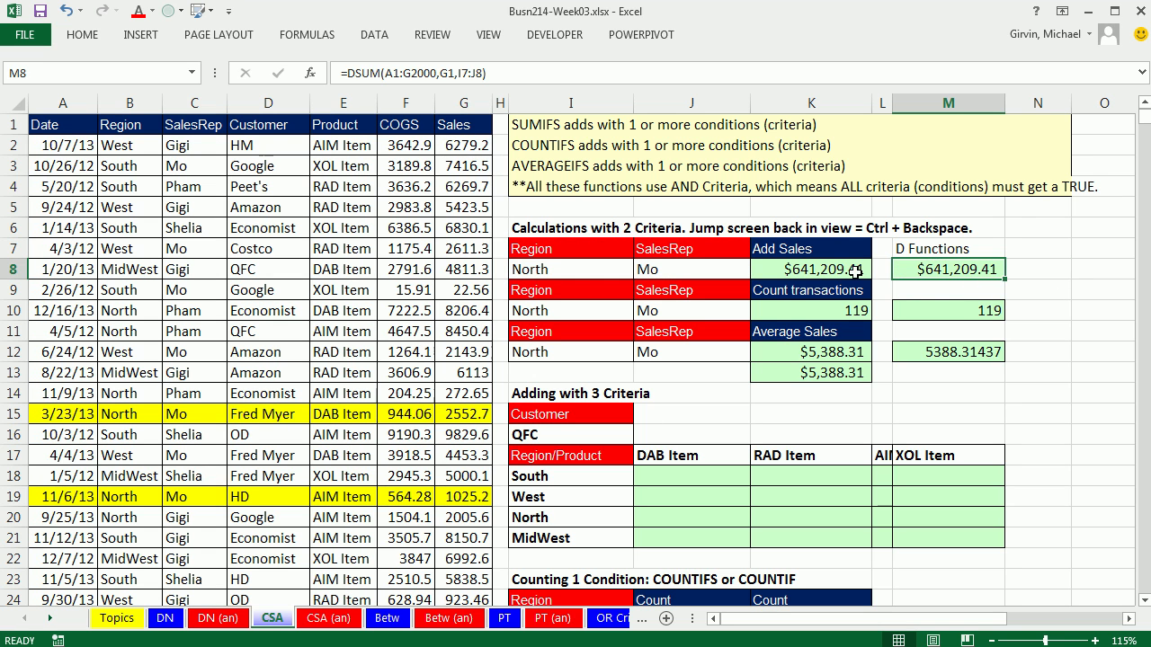
# Check the DCOUNT formula in M10 and replace the "Sales" field argument of the DAVERAGE formula in M12 with column number 7.
pyautogui.doubleClick(985, 311)
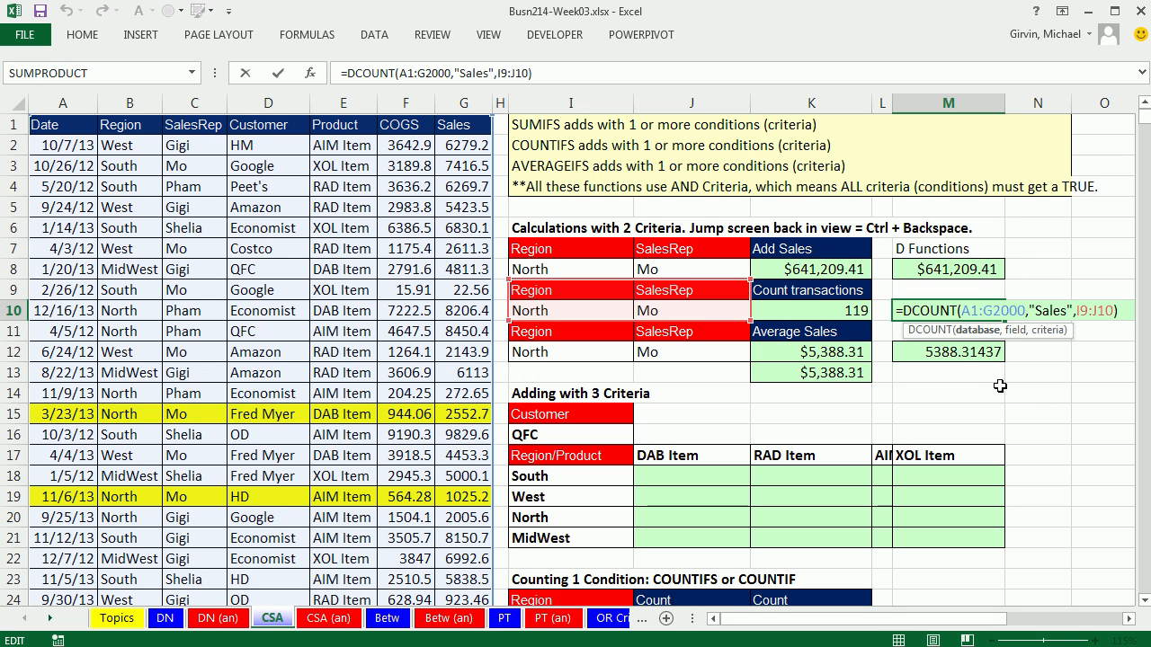
pyautogui.press('Escape')
pyautogui.doubleClick(959, 351)
pyautogui.moveTo(1046, 351); pyautogui.dragTo(1069, 347)
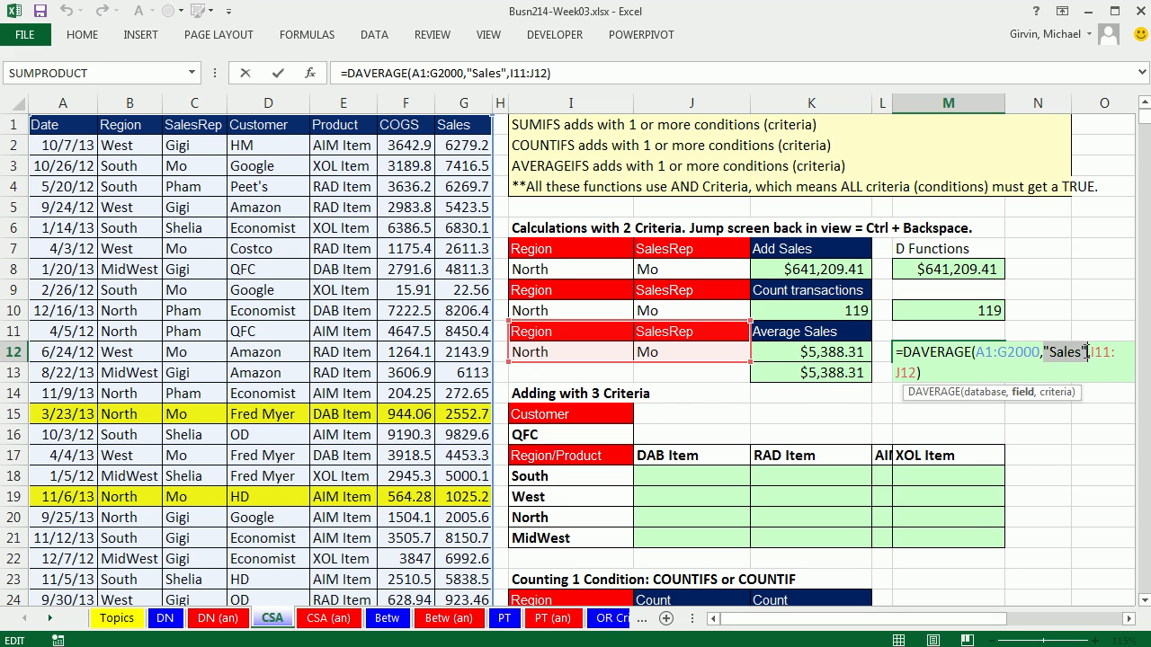
pyautogui.write('7')
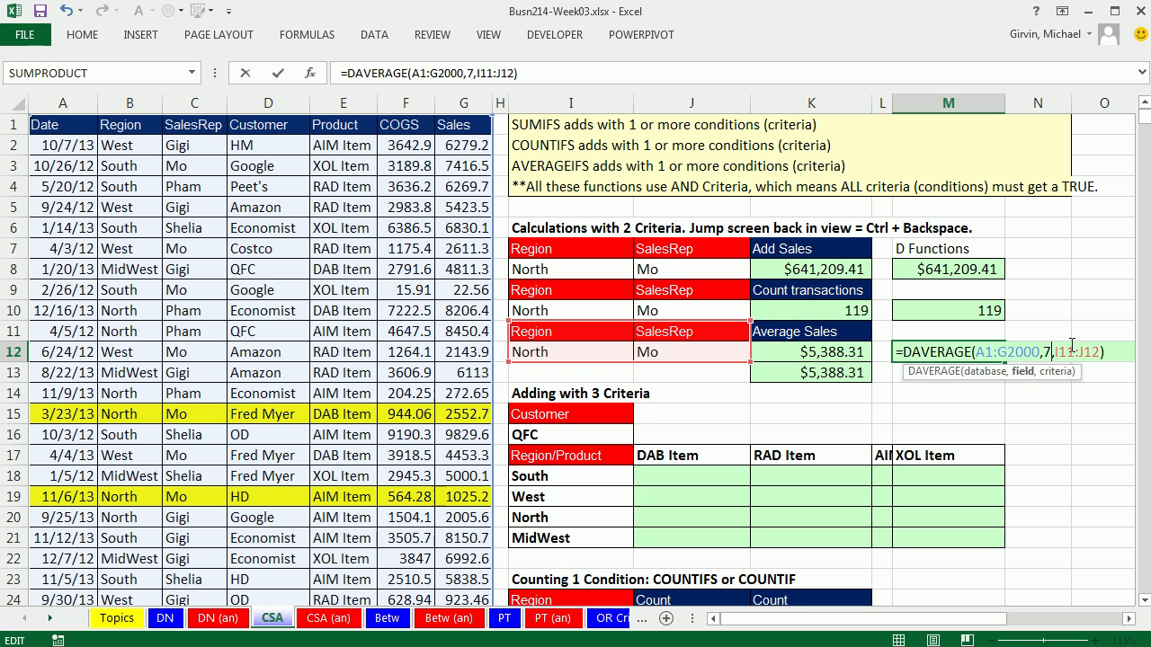
pyautogui.hotkey('ctrl', 'Return')
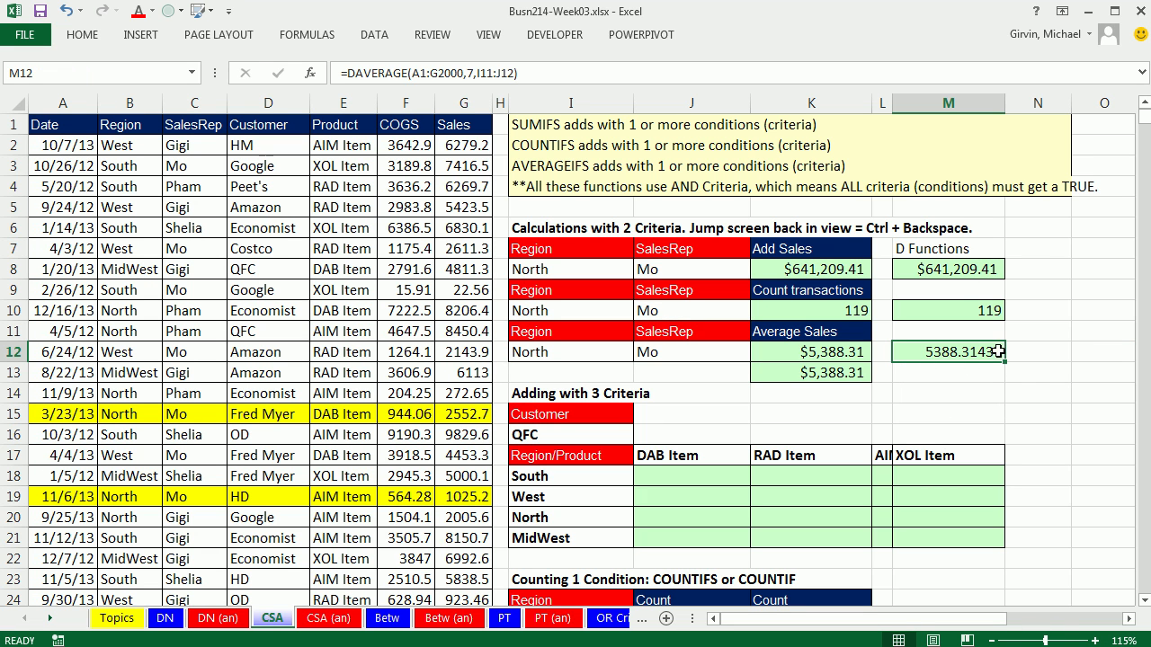
# Review the database, field and criteria arguments of the DSUM formula in M8.
pyautogui.click(967, 269)
pyautogui.doubleClick(967, 269)
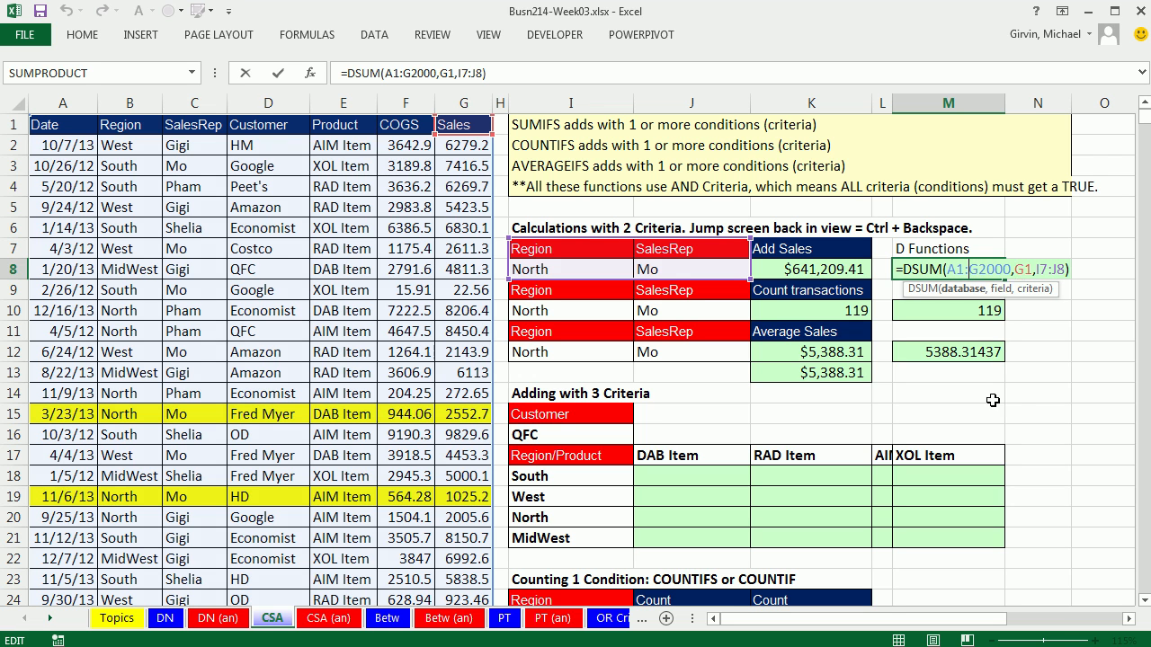
pyautogui.hotkey('ctrl', 'Return')
# Widen column L so that the AIM Item heading in the three-criteria table fits.
pyautogui.click(683, 477)
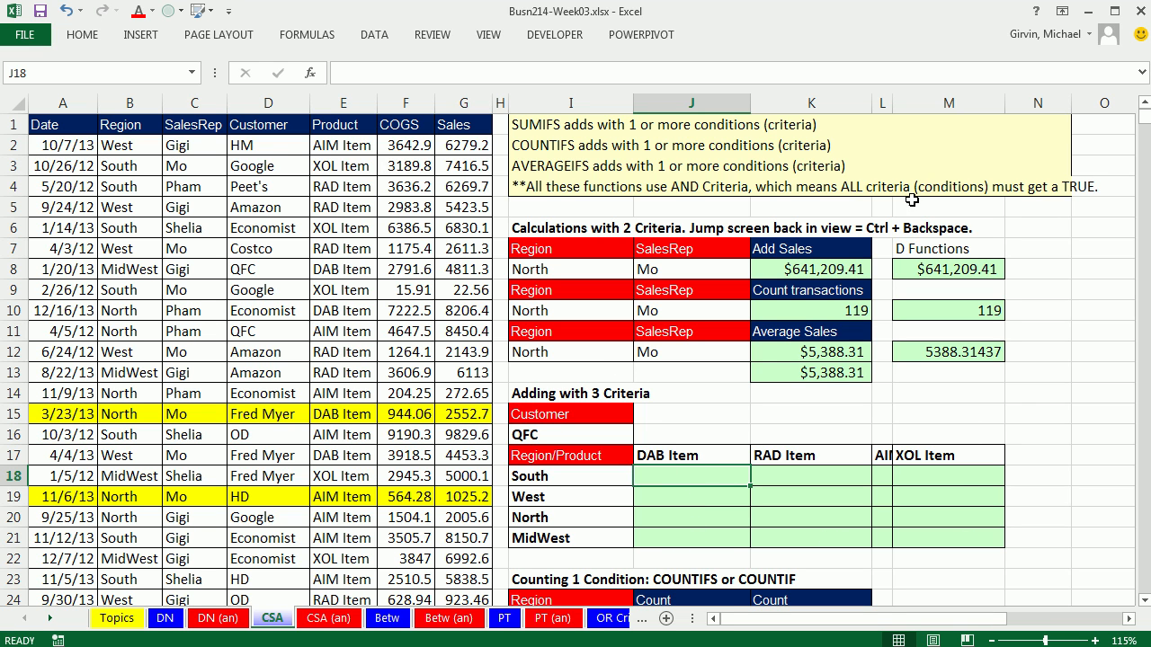
pyautogui.moveTo(890, 105); pyautogui.dragTo(941, 106)
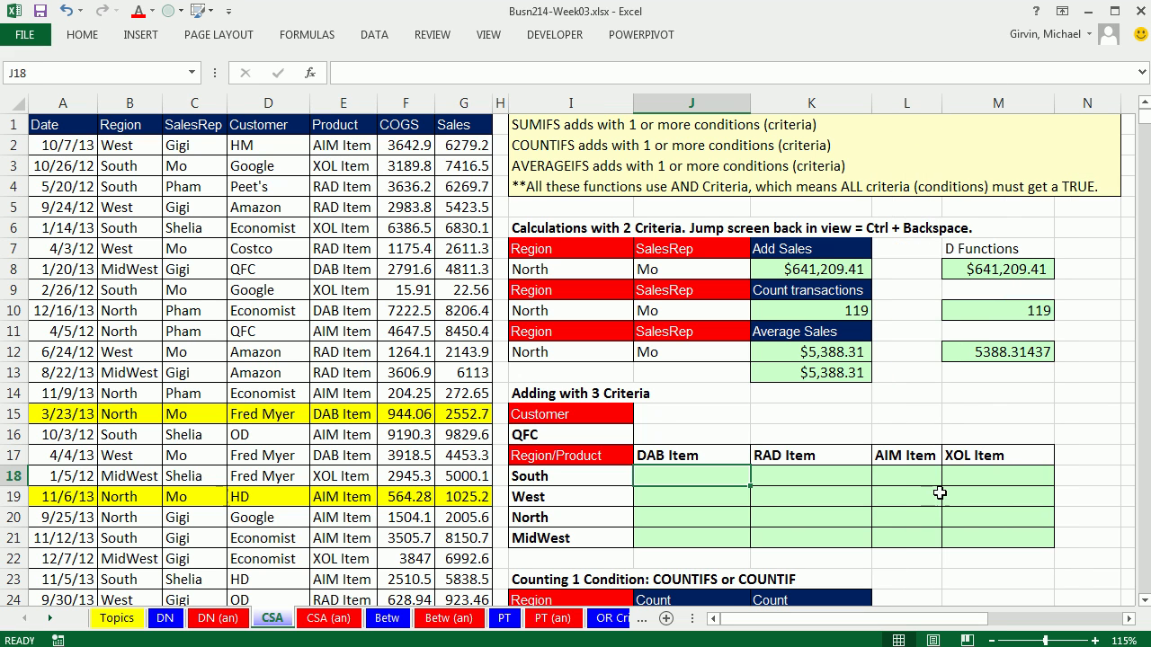
pyautogui.click(770, 501)
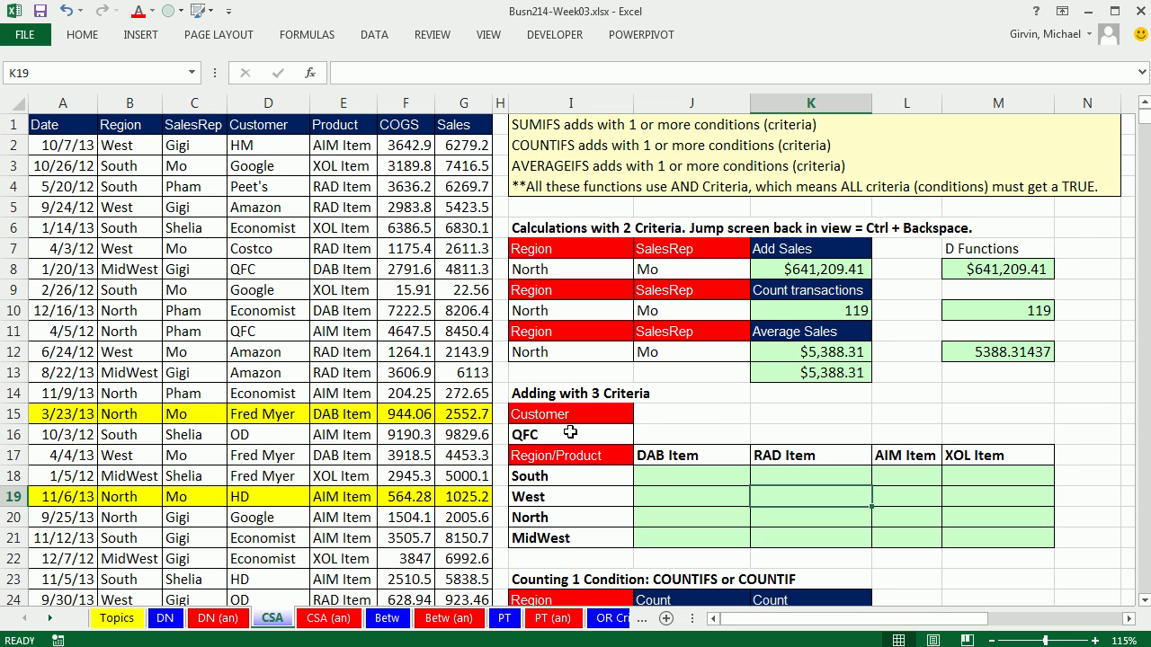
# Start a SUMIFS formula in J18 with the Sales data as the absolute sum range $G$2:$G$2000.
pyautogui.click(654, 481)
pyautogui.write('=sumifs')
pyautogui.press('Tab')
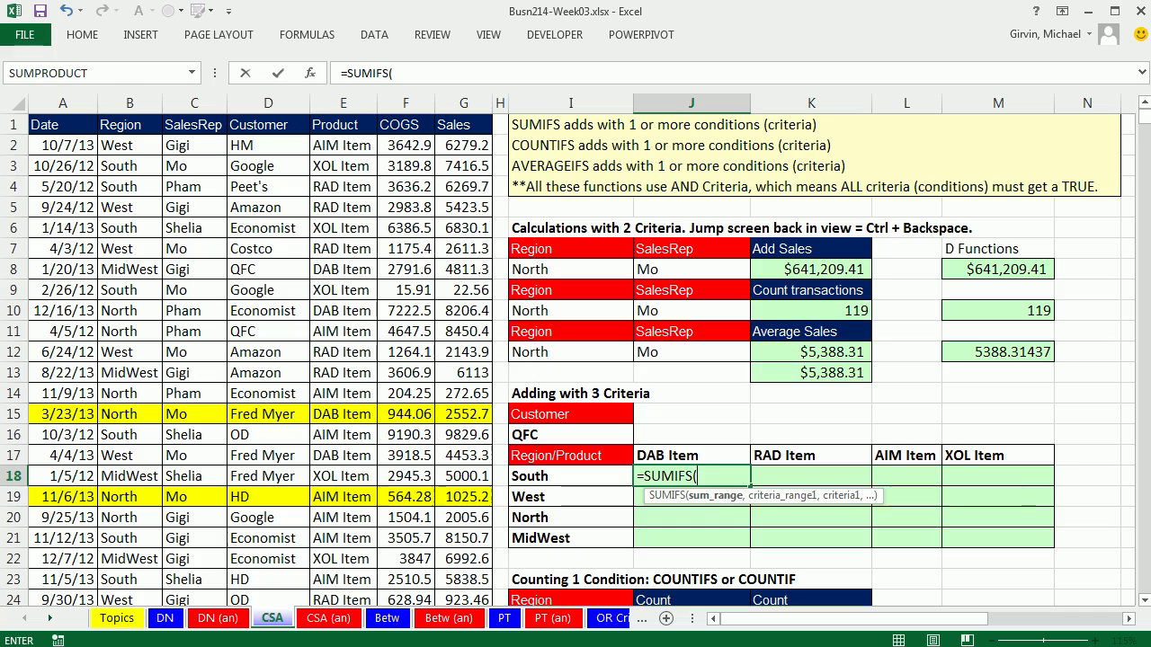
pyautogui.click(477, 147)
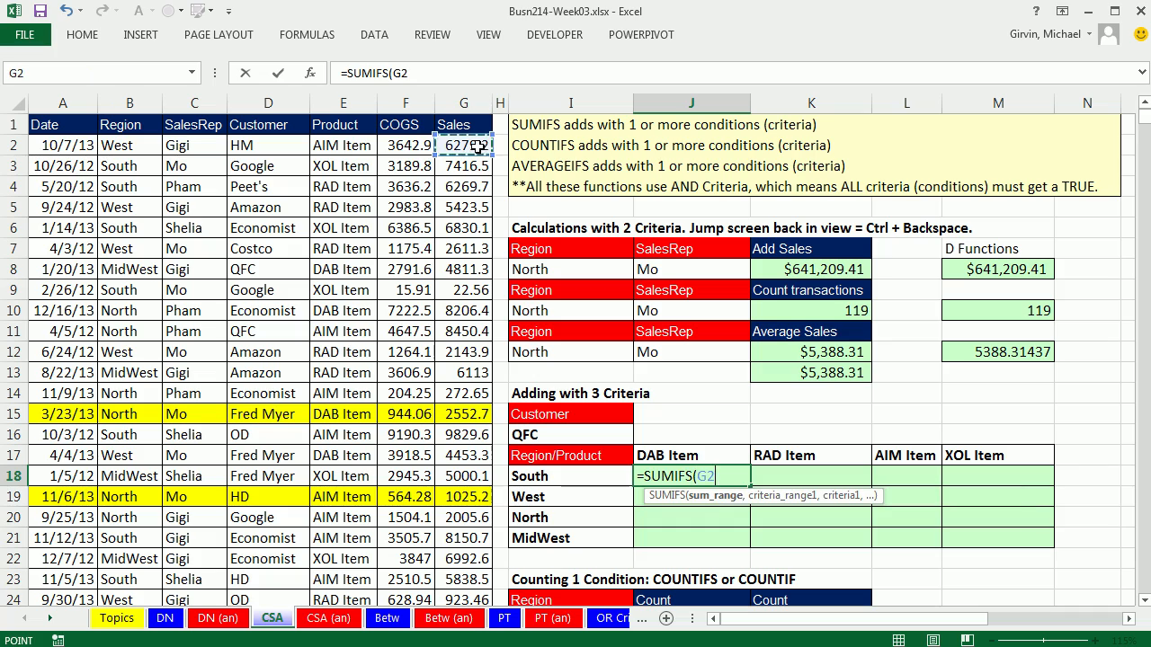
pyautogui.hotkey('ctrl', 'shift', 'Down')
pyautogui.press('F4')
pyautogui.hotkey('ctrl', 'BackSpace')
pyautogui.write(',')
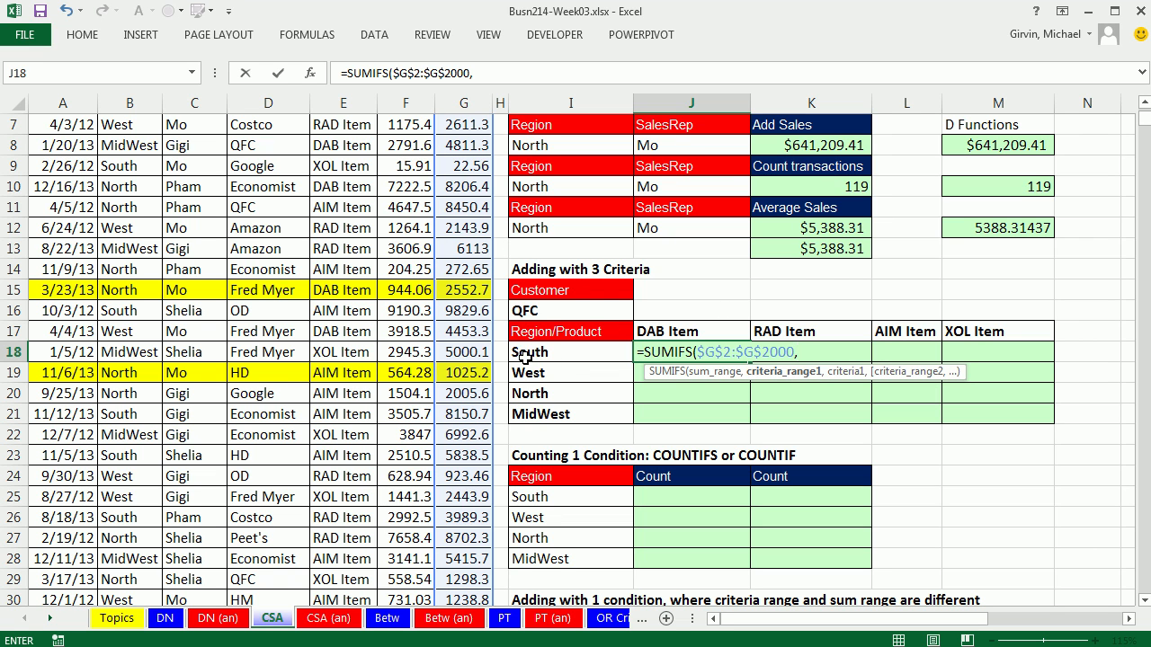
# Add the Region data as the first criteria range of the SUMIFS formula, locked as $B$2:$B$2000.
pyautogui.scroll(2, 517, 372)
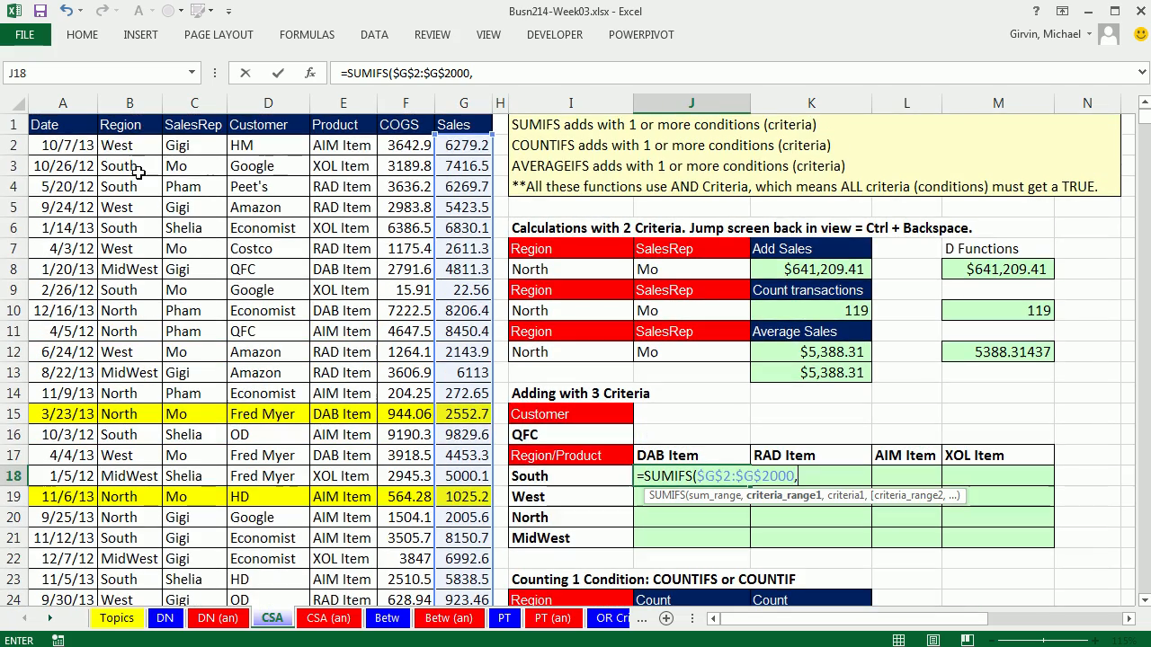
pyautogui.click(129, 144)
pyautogui.hotkey('ctrl', 'shift', 'Down')
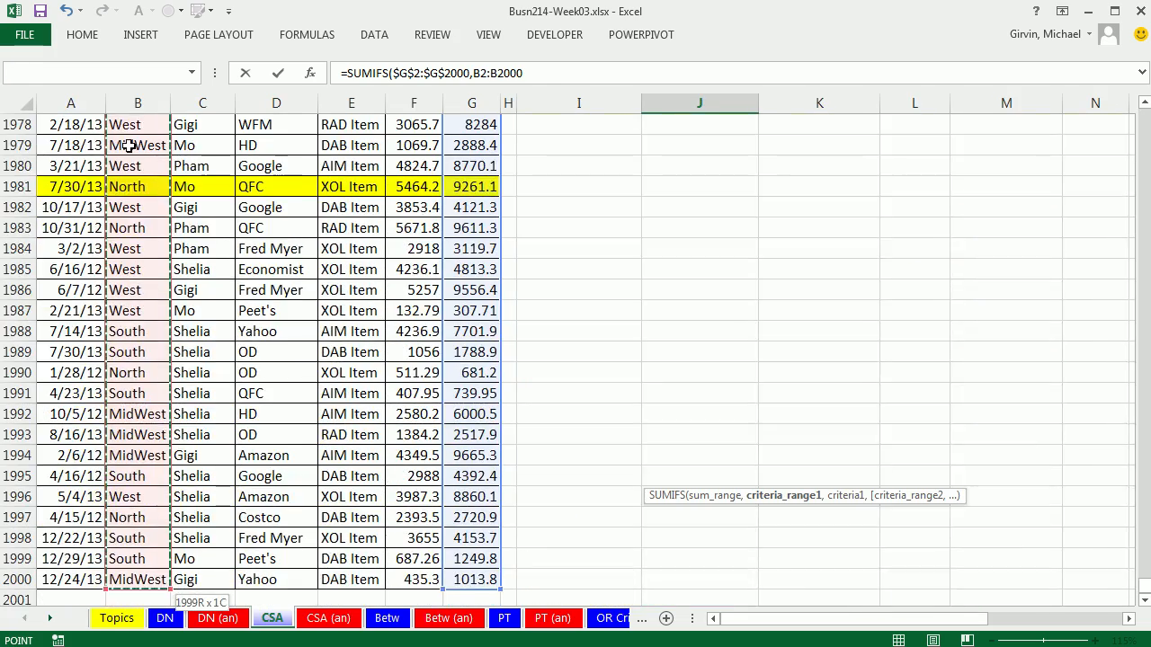
pyautogui.press('F4')
pyautogui.hotkey('ctrl', 'BackSpace')
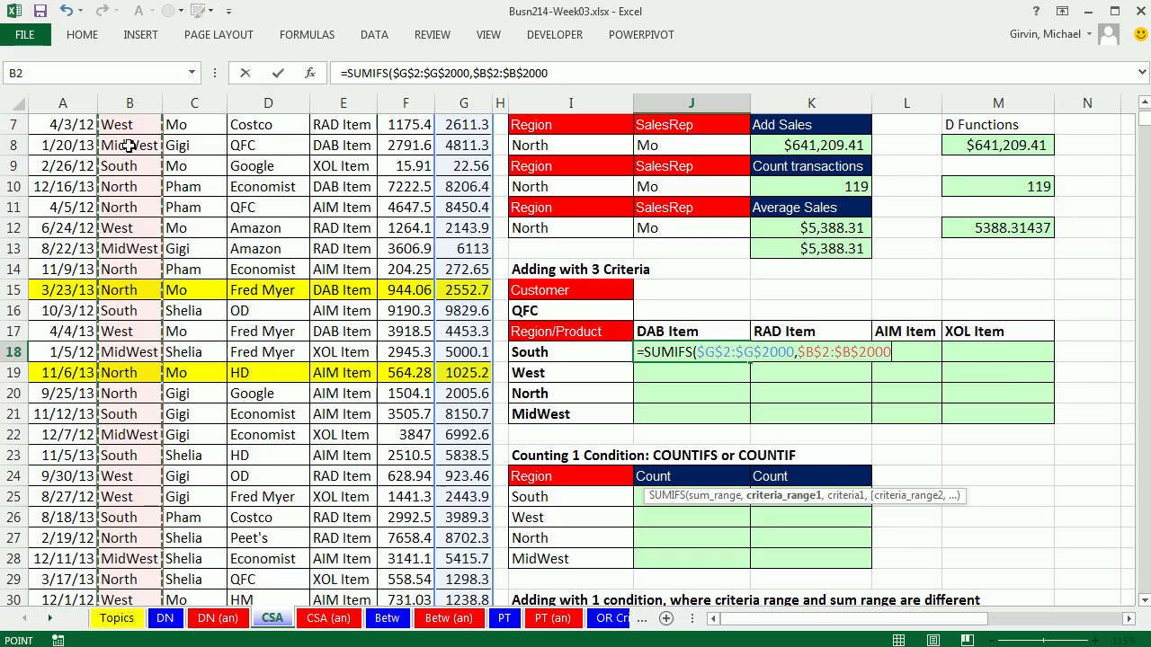
pyautogui.write(',')
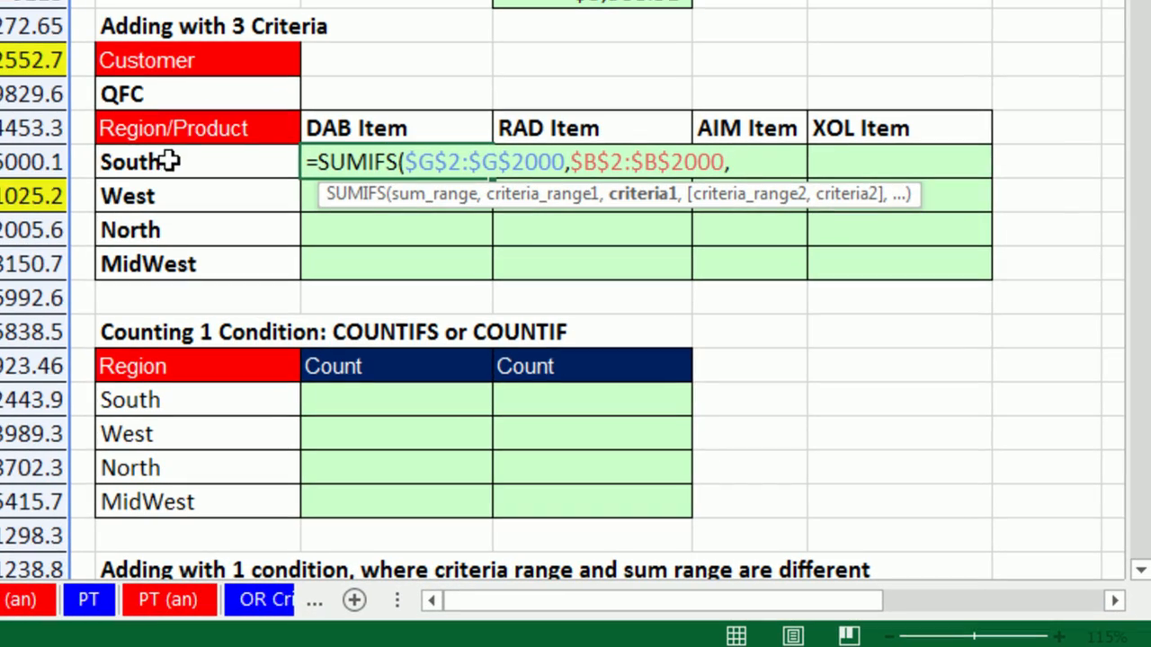
# Use the South label as the first criterion with only its column locked, $I18.
pyautogui.click(361, 256)
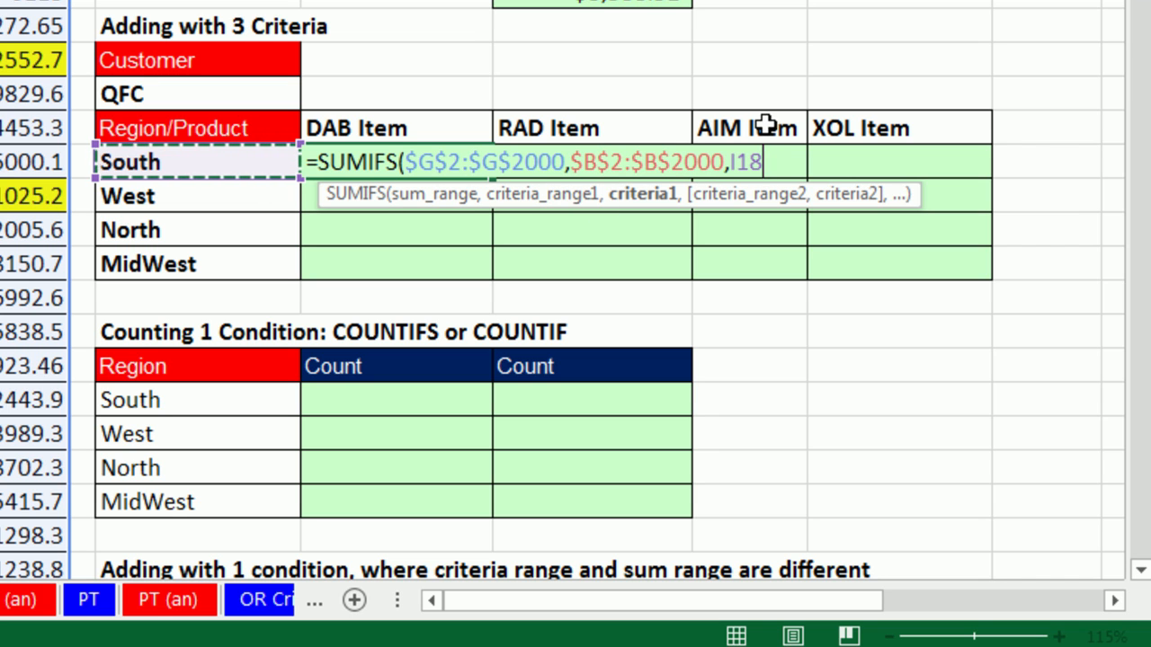
pyautogui.press('F4')
pyautogui.press('F4')
pyautogui.press('F4')
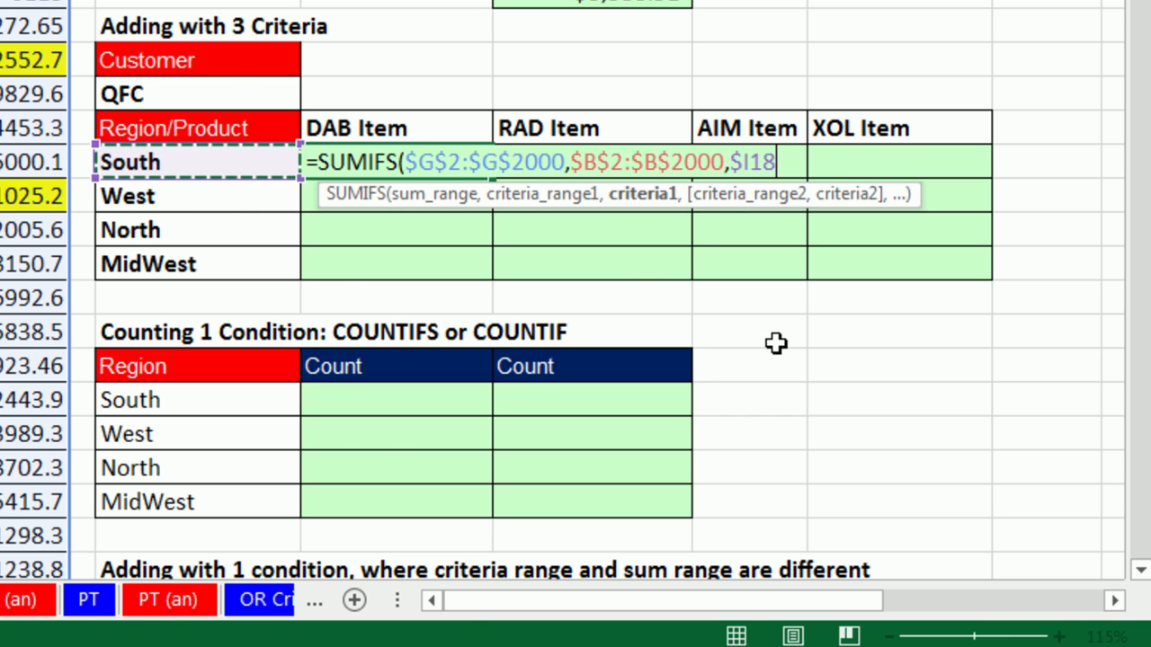
pyautogui.write(',')
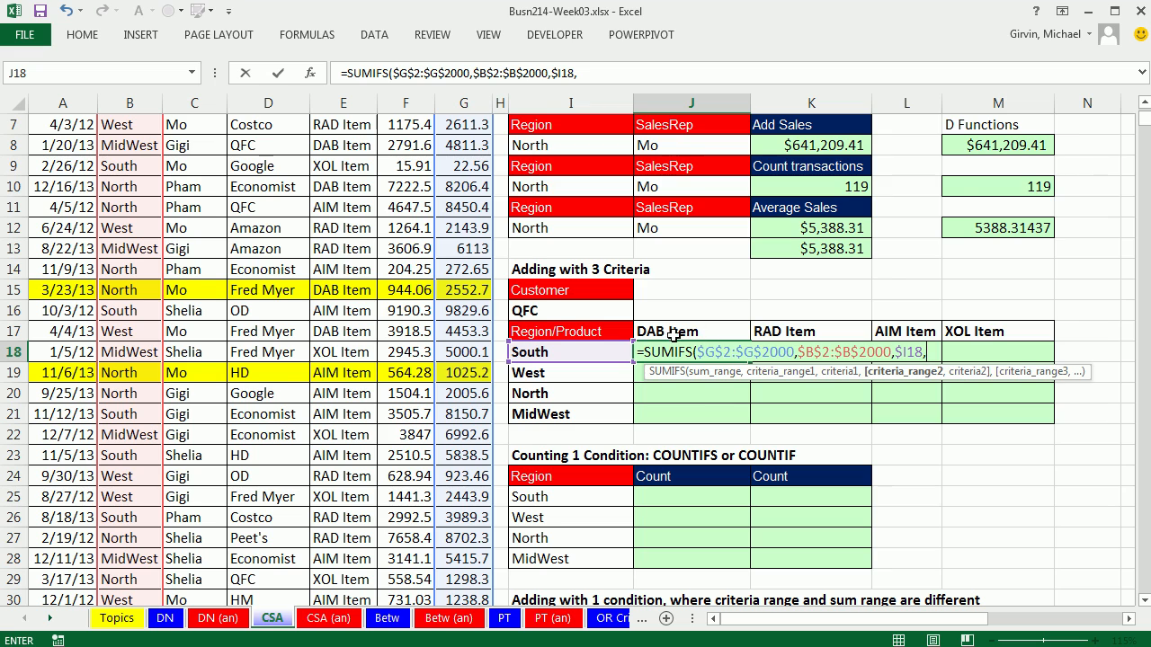
# Add the Product data as the second criteria range, locked as $E$2:$E$2000.
pyautogui.scroll(2, 391, 379)
pyautogui.click(338, 147)
pyautogui.hotkey('ctrl', 'shift', 'Down')
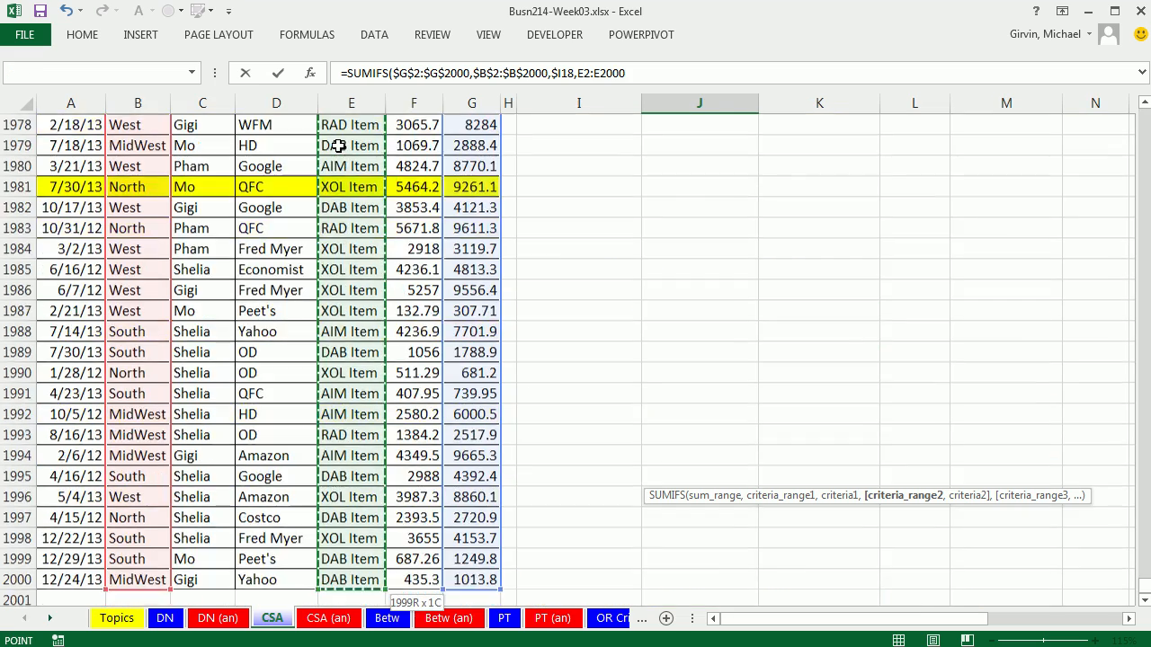
pyautogui.press('F4')
pyautogui.hotkey('ctrl', 'BackSpace')
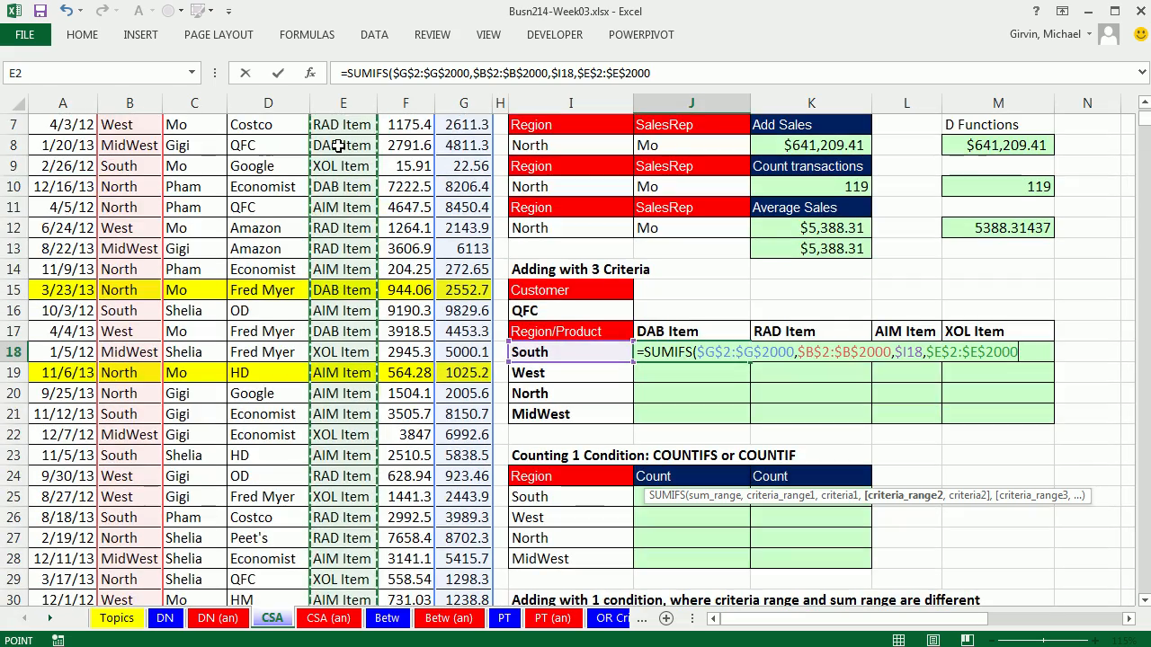
pyautogui.write(',')
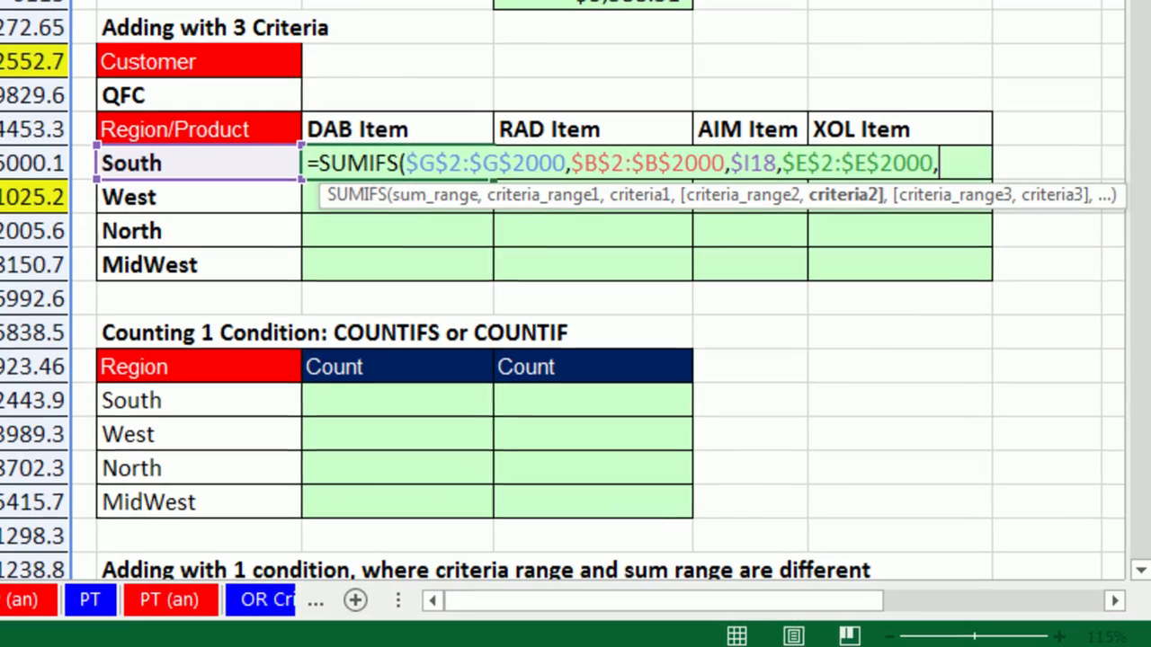
# Use the DAB Item heading as the second criterion with only its row locked, J$17.
pyautogui.click(393, 130)
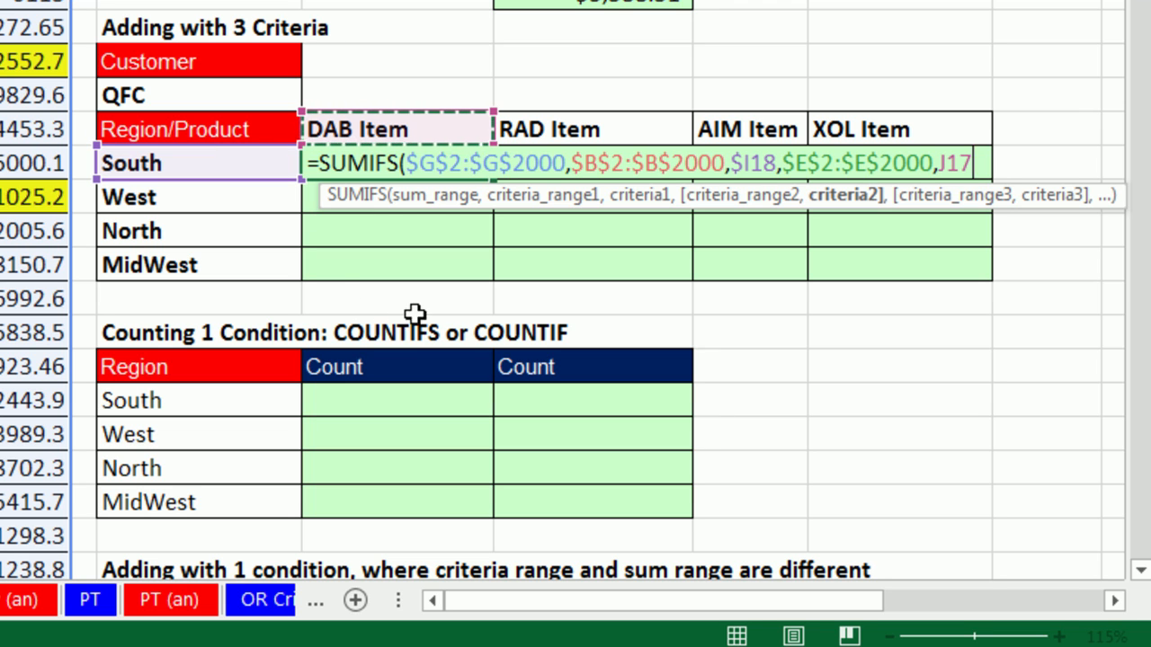
pyautogui.press('F4')
pyautogui.press('F4')
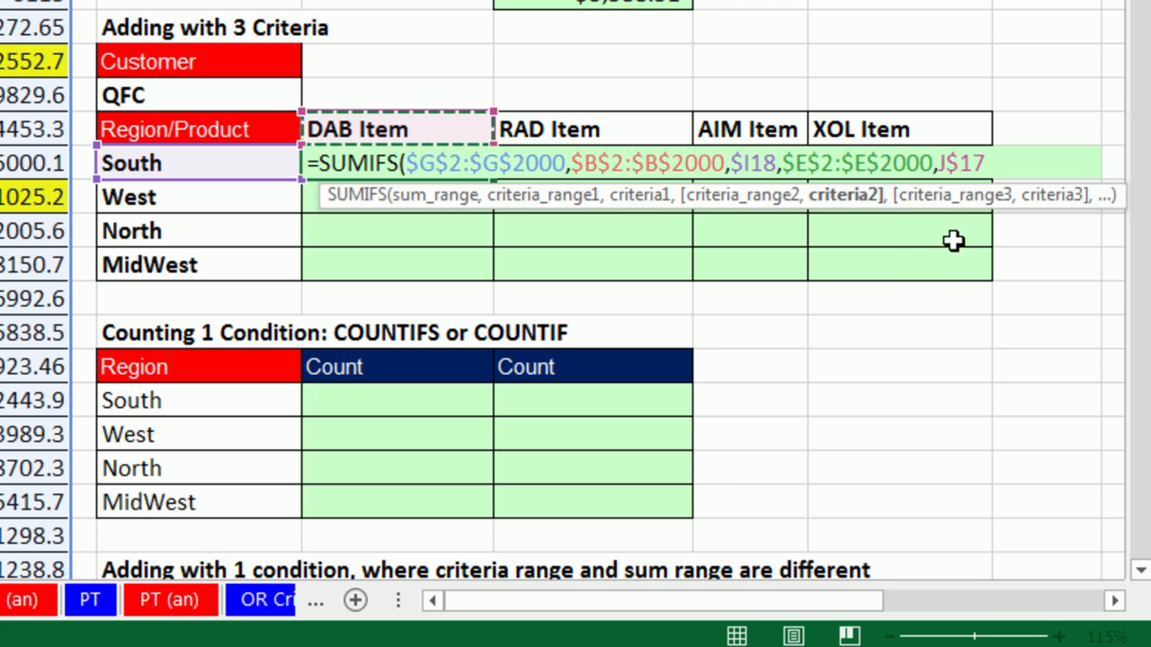
pyautogui.write(',')
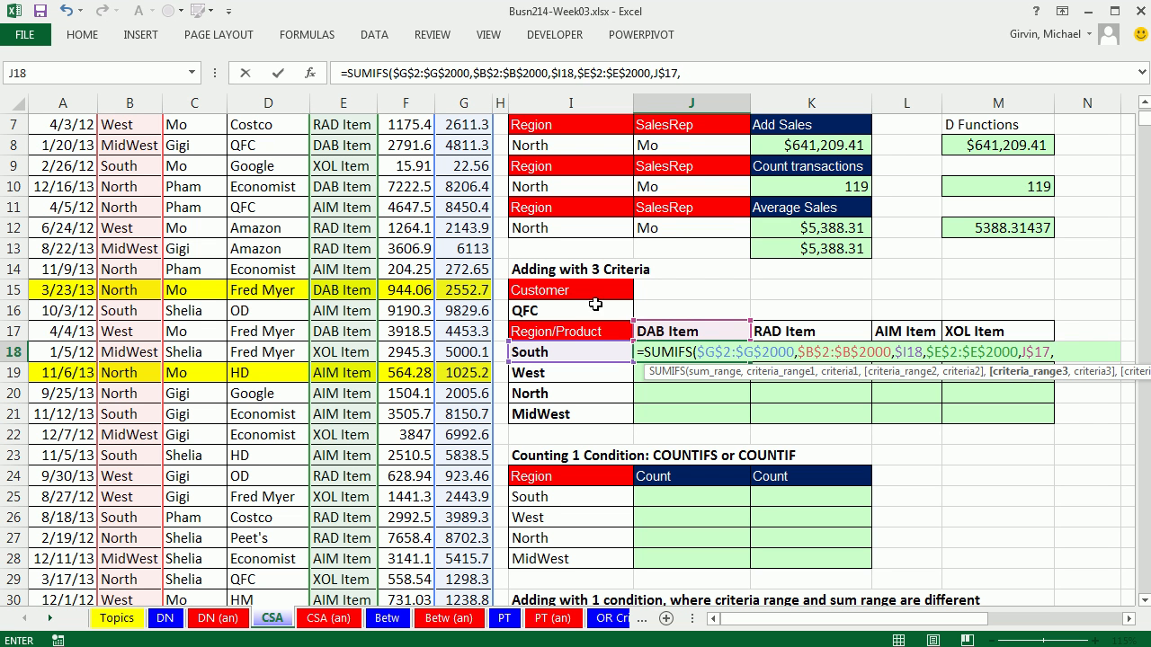
# Add the Customer data as the third criteria range, locked as $D$2:$D$2000.
pyautogui.scroll(2, 266, 148)
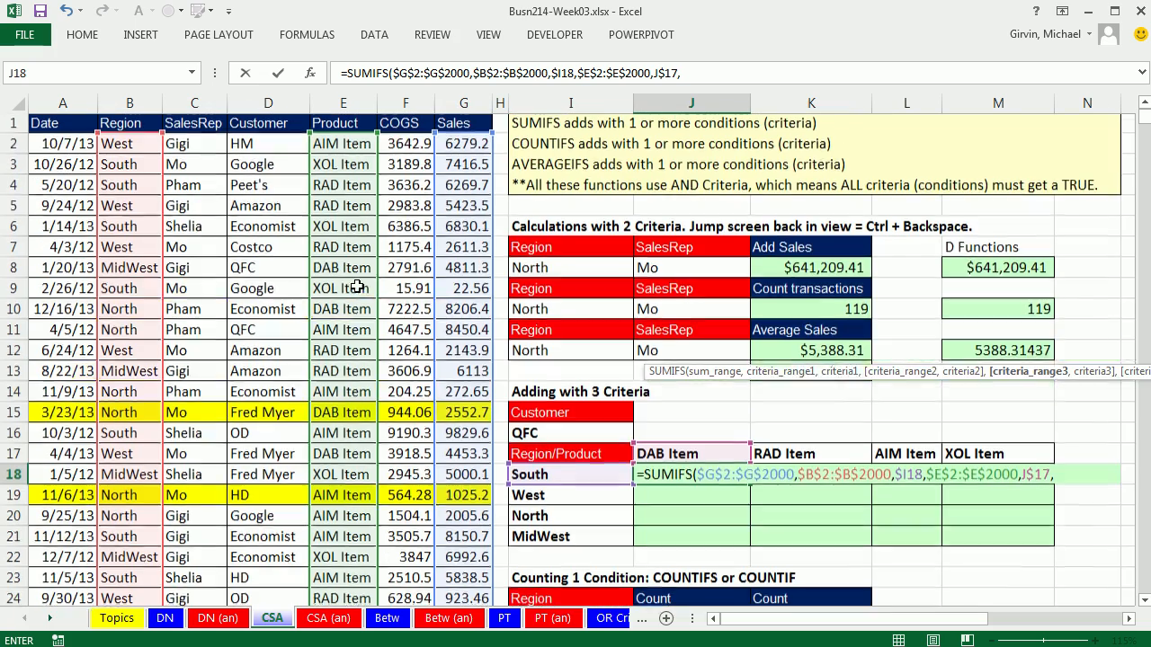
pyautogui.click(256, 144)
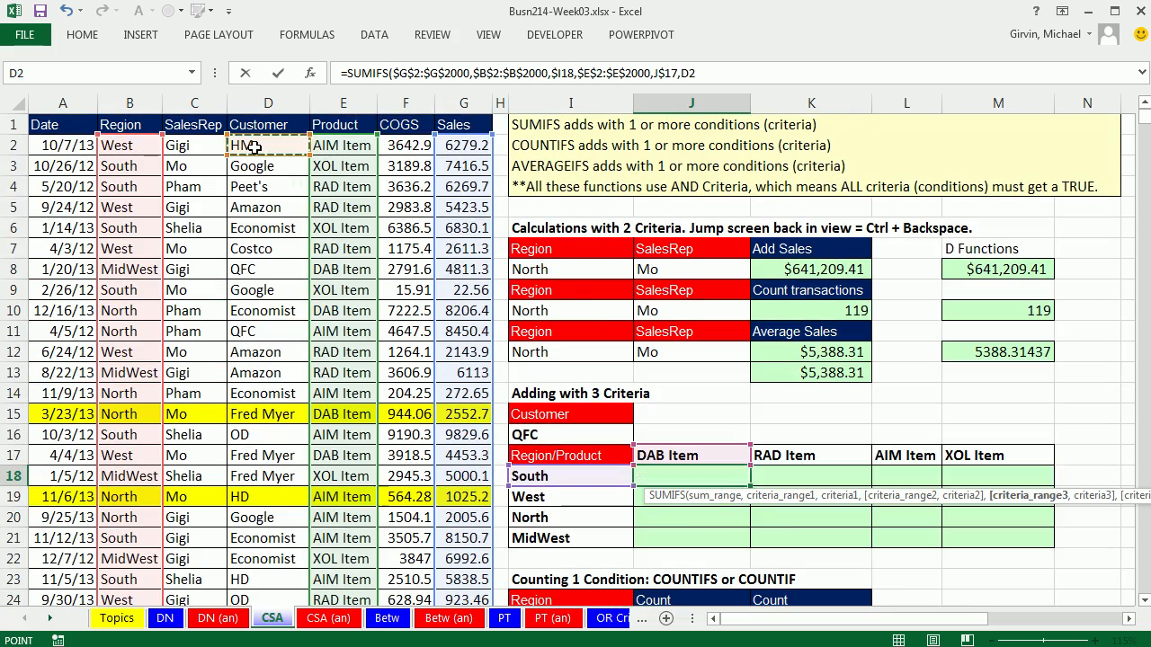
pyautogui.hotkey('ctrl', 'shift', 'Down')
pyautogui.hotkey('ctrl', 'BackSpace')
pyautogui.press('F4')
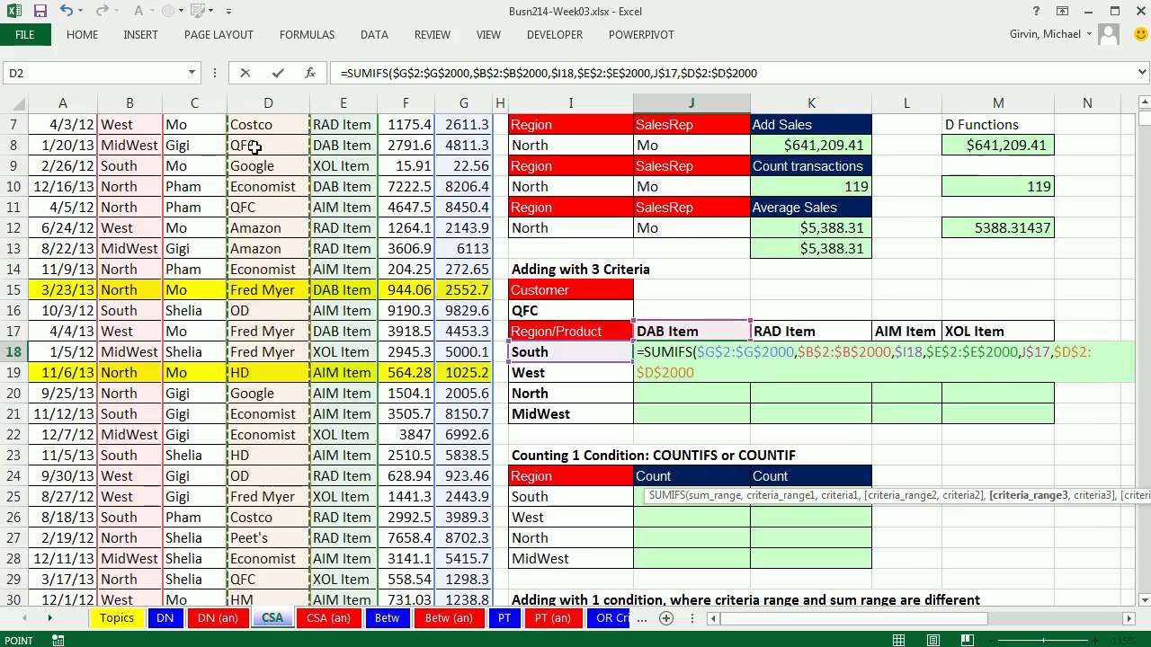
pyautogui.write(',')
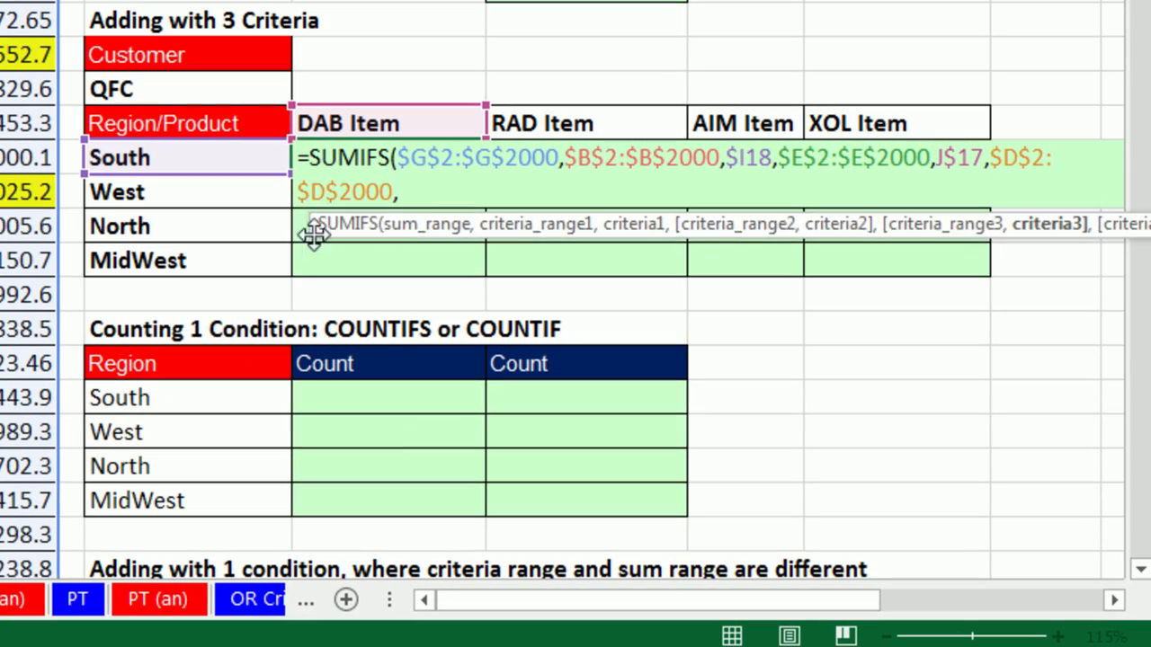
# Move the function hint aside, set the QFC customer cell as the third criterion, locked as $I$16, and close the SUMIFS parenthesis.
pyautogui.moveTo(313, 232); pyautogui.dragTo(21, 237)
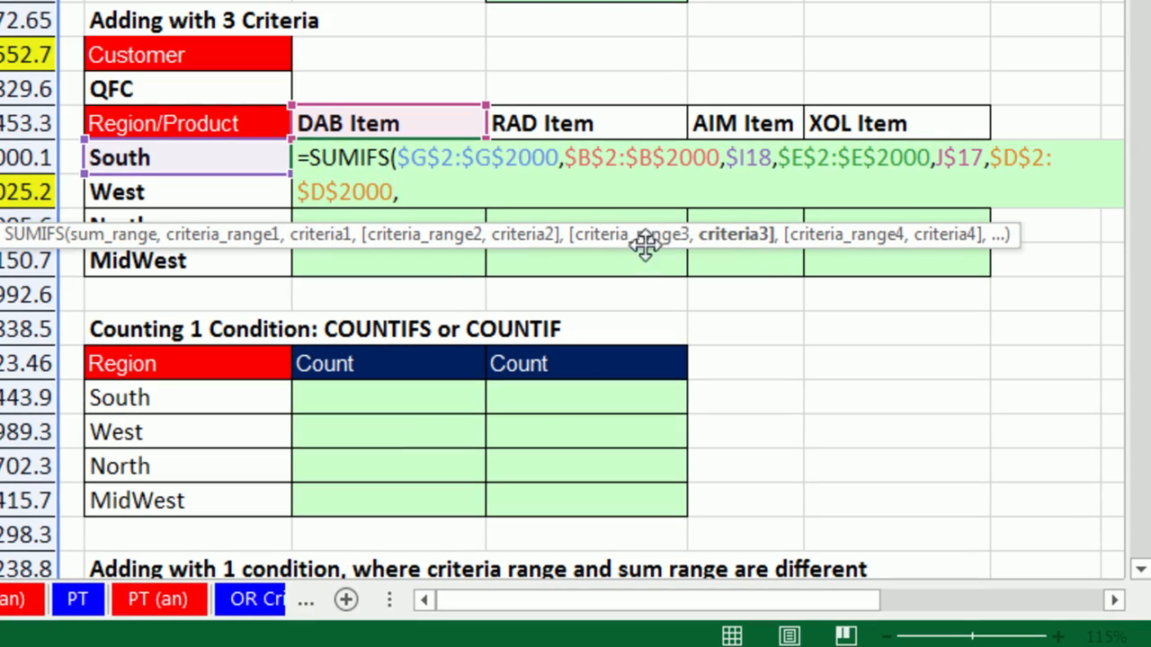
pyautogui.click(161, 87)
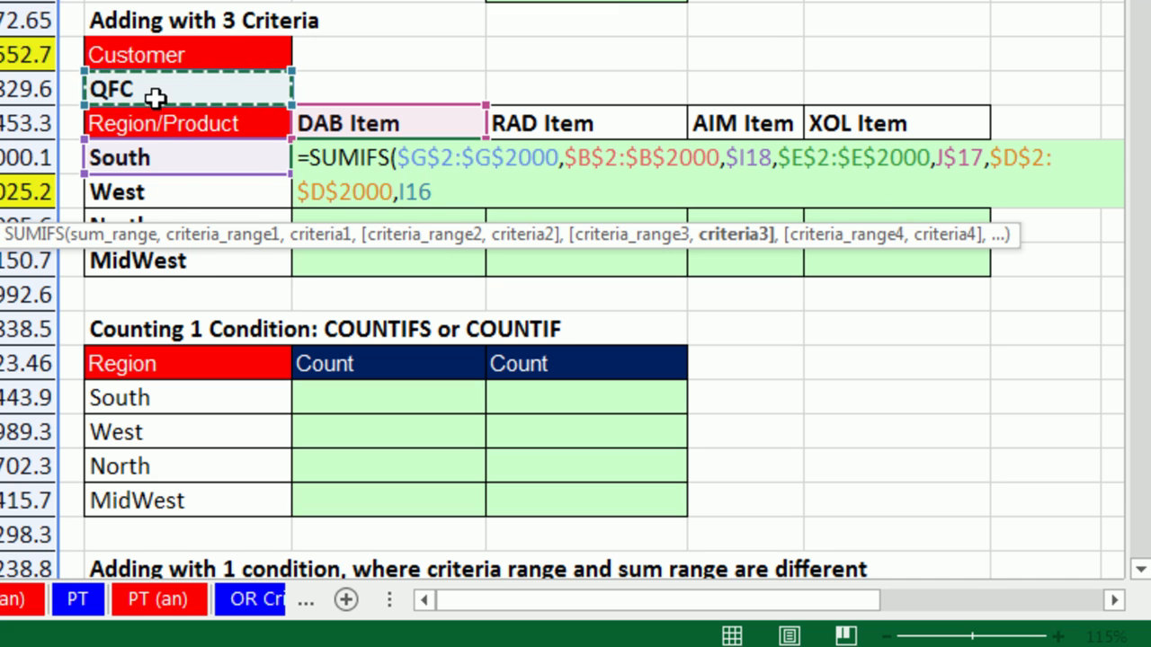
pyautogui.press('F4')
pyautogui.write(')')
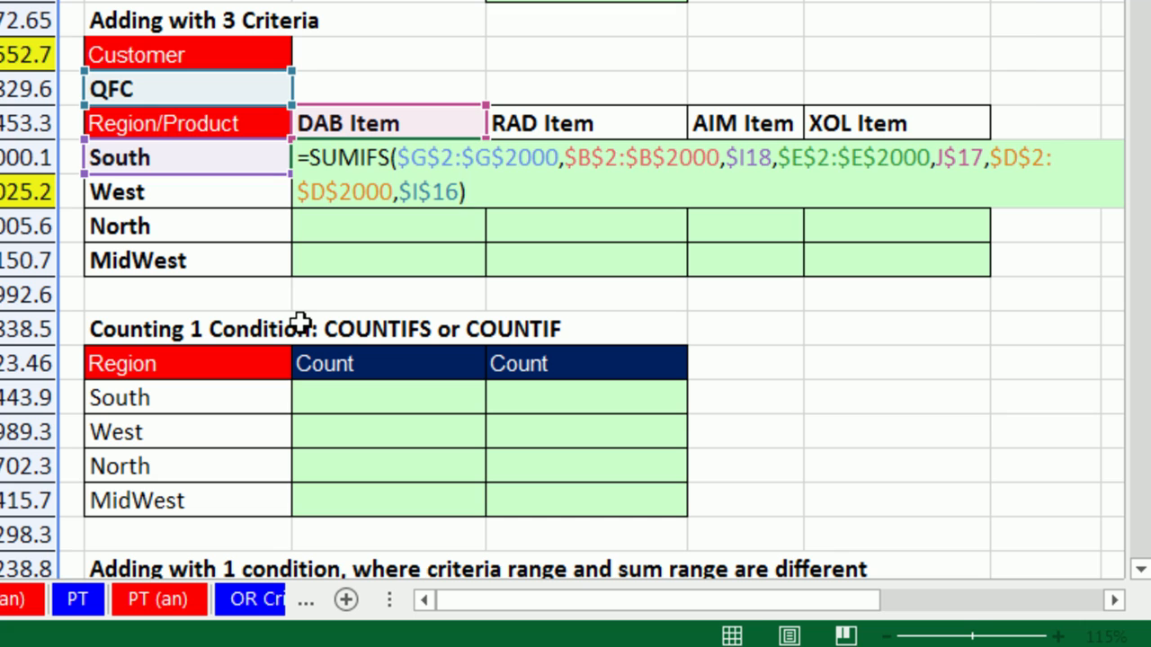
# Enter the three-criteria SUMIFS formula, copy it to all regions and products in the table, and widen the AIM Item column to fit.
pyautogui.hotkey('ctrl', 'Return')
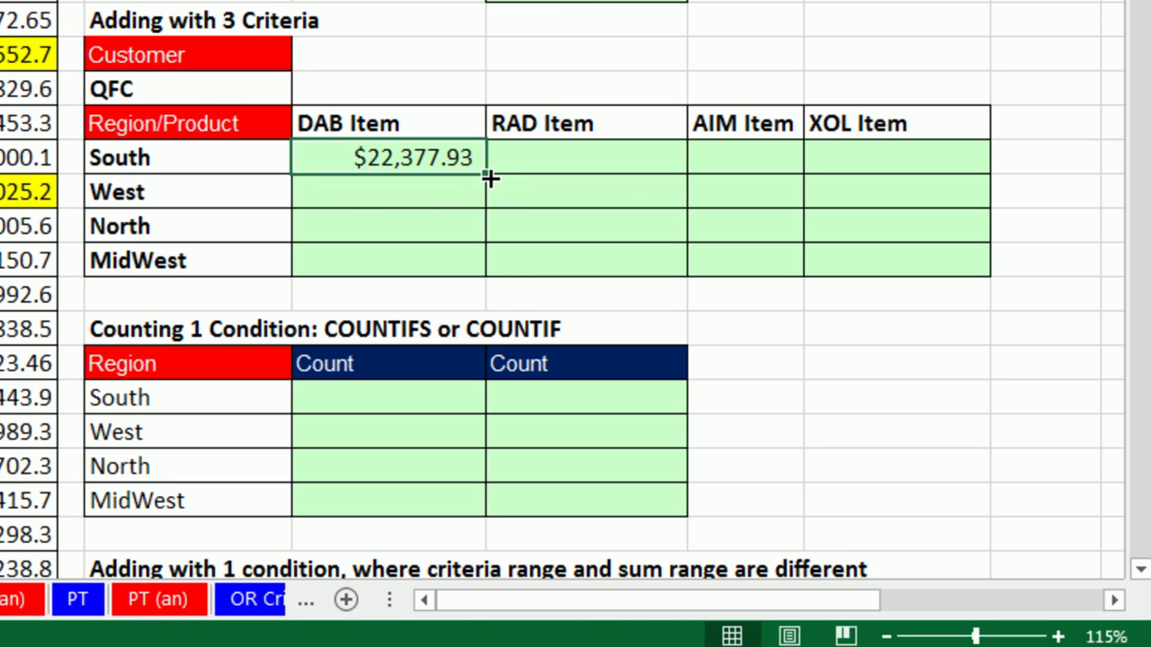
pyautogui.moveTo(487, 177); pyautogui.dragTo(486, 272)
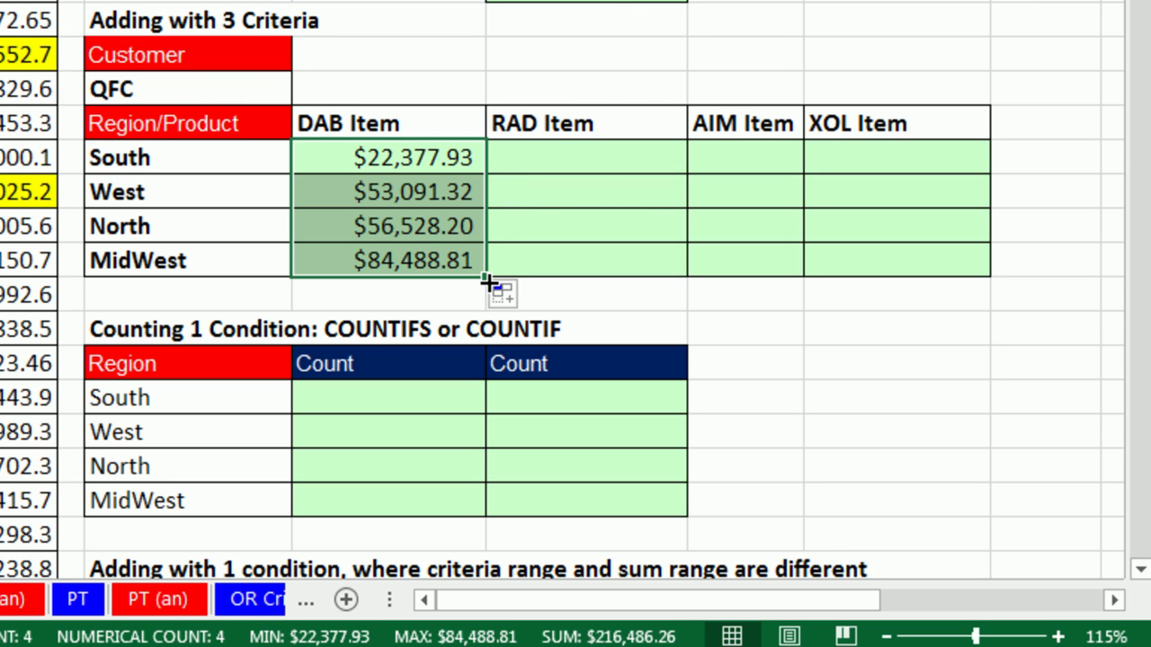
pyautogui.moveTo(486, 282)
pyautogui.mouseDown()
pyautogui.moveTo(623, 270)
pyautogui.moveTo(963, 285)
pyautogui.mouseUp()
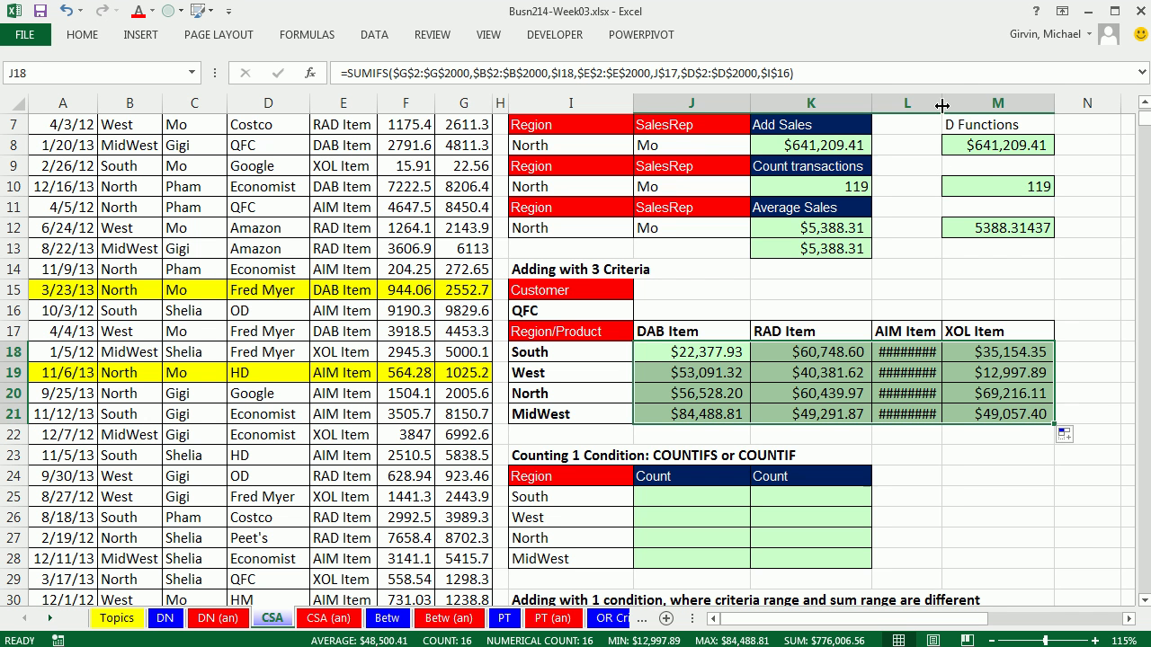
pyautogui.moveTo(941, 106); pyautogui.dragTo(968, 106)
# Check the cell references of the SUMIFS formula in the MidWest / XOL Item cell against the data columns.
pyautogui.click(1038, 414)
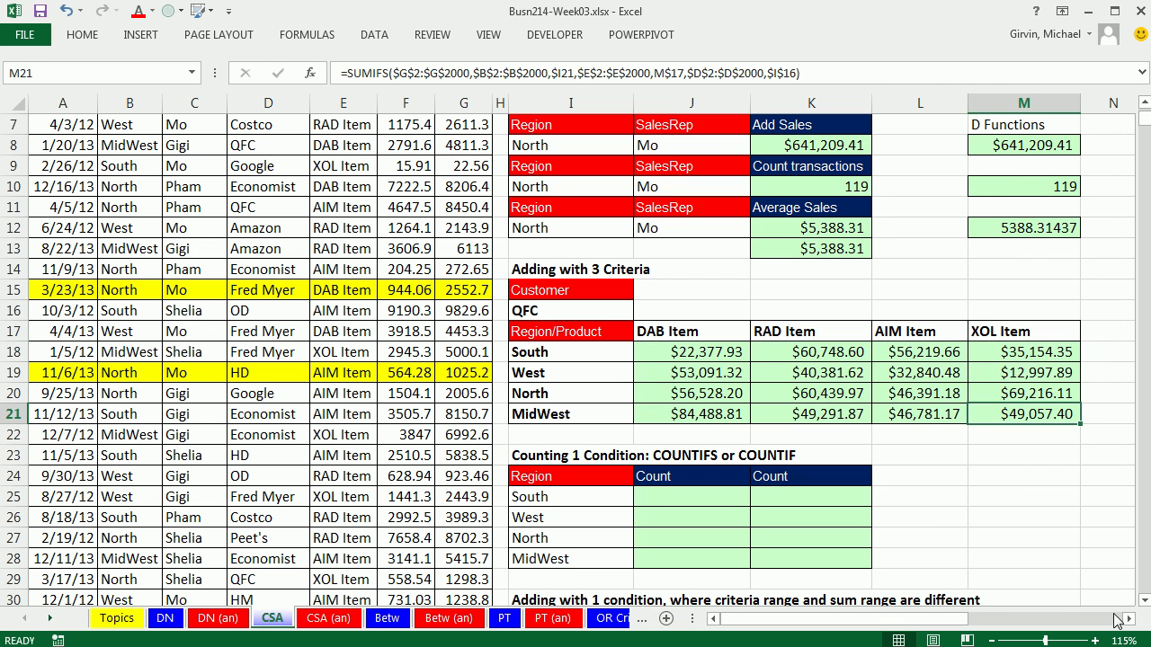
pyautogui.hscroll(2, 578, 375)
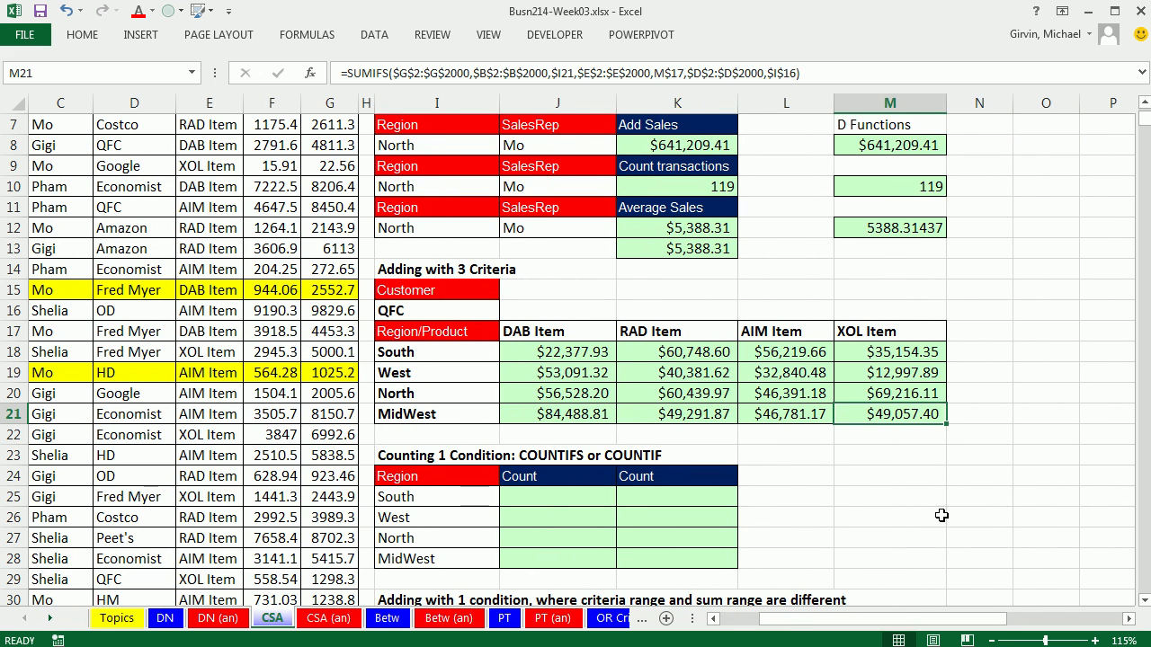
pyautogui.press('F2')
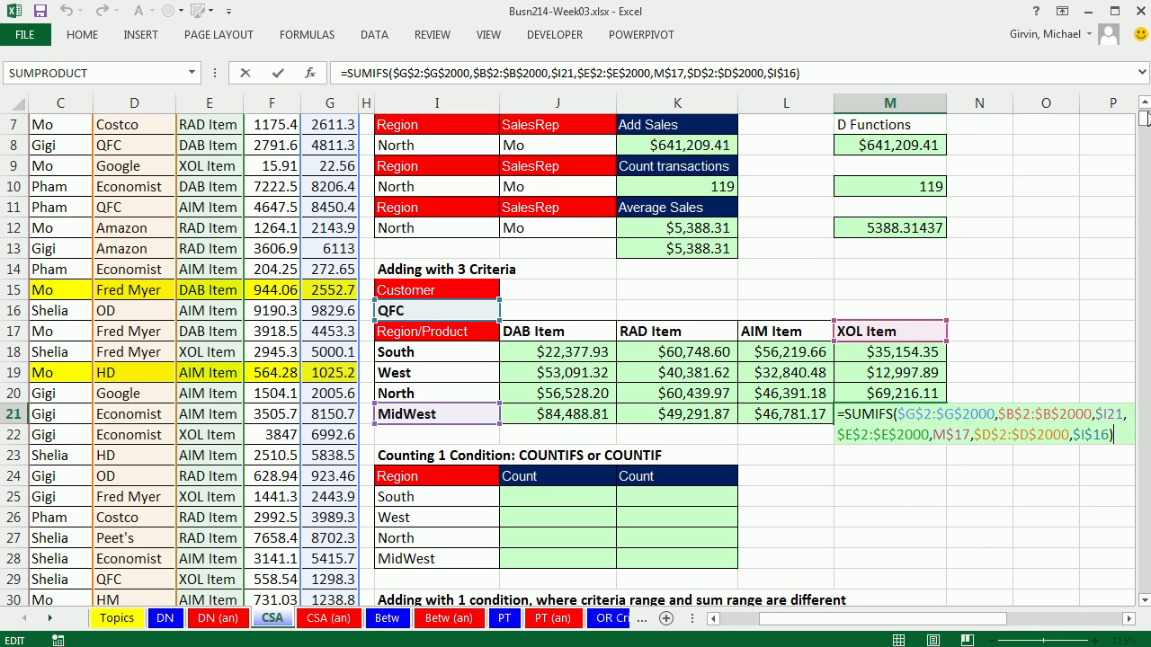
pyautogui.scroll(2, 1143, 115)
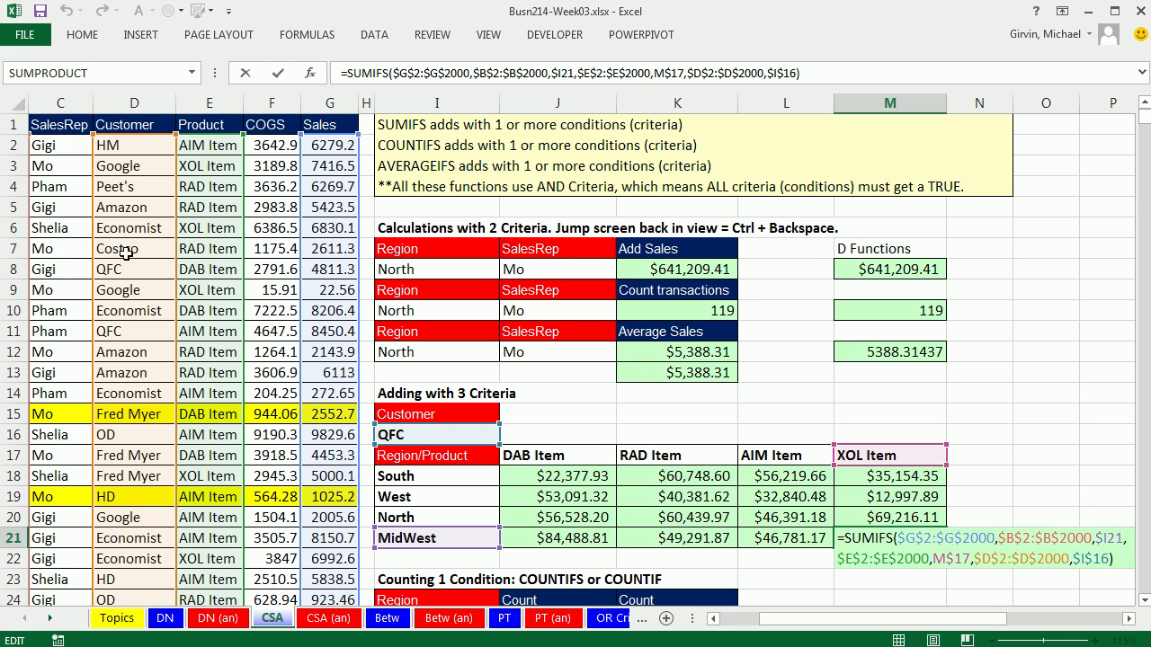
pyautogui.hotkey('ctrl', 'Return')
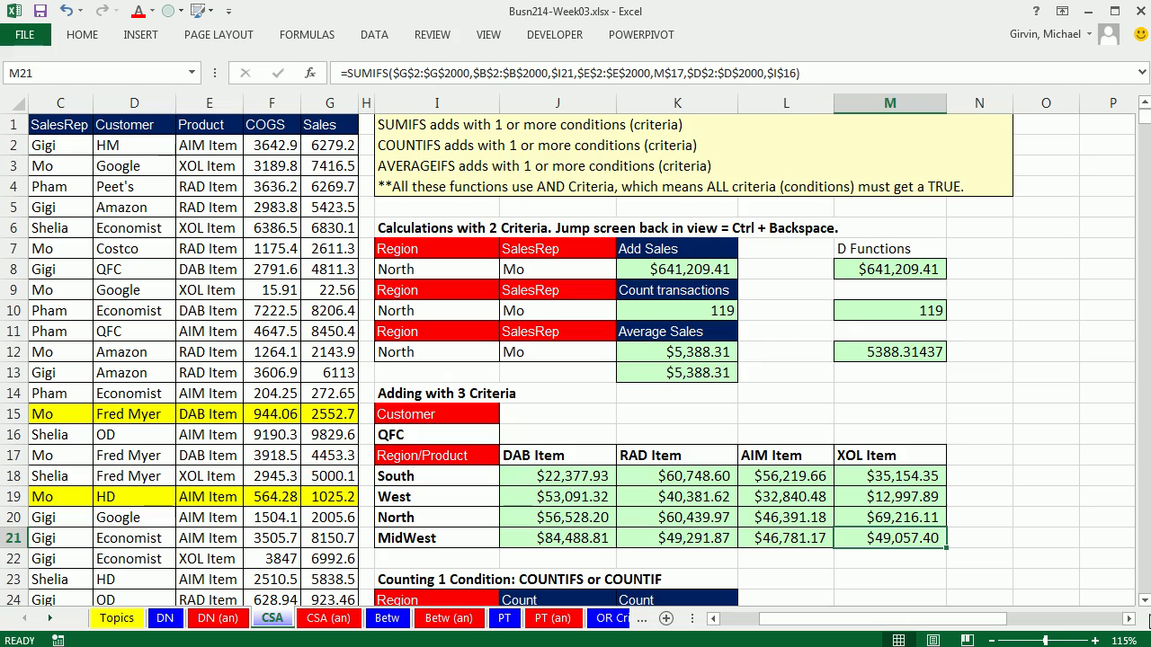
# Start a COUNTIFS formula in the first Count column for South, cell J25.
pyautogui.moveTo(1144, 602); pyautogui.dragTo(1144, 602)
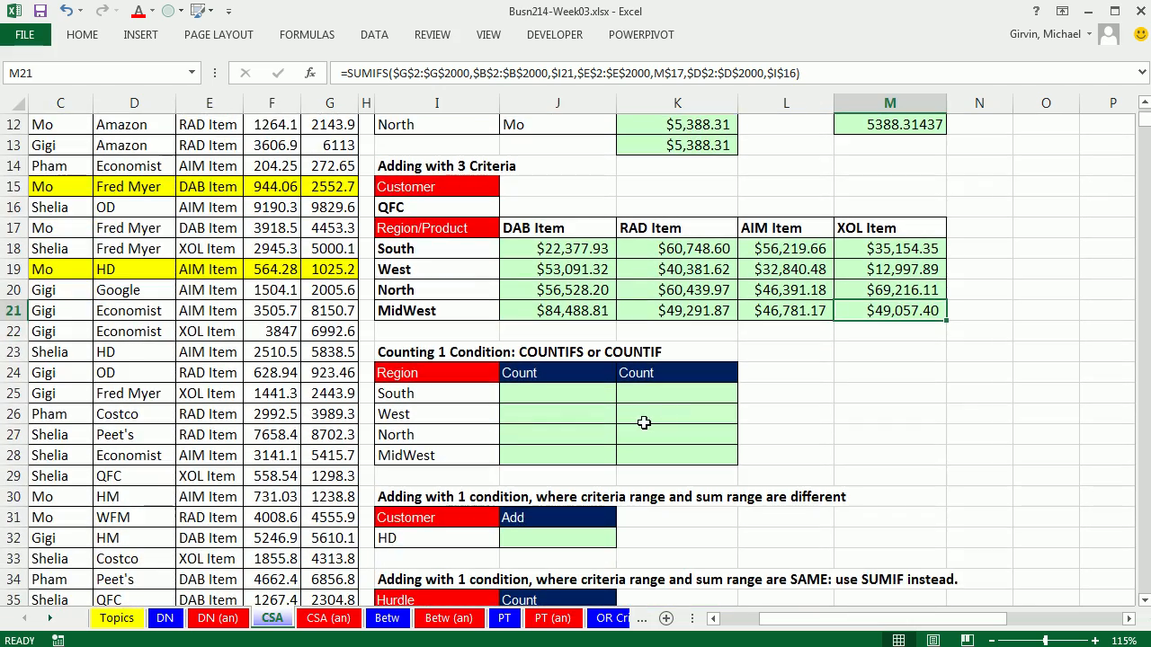
pyautogui.click(547, 397)
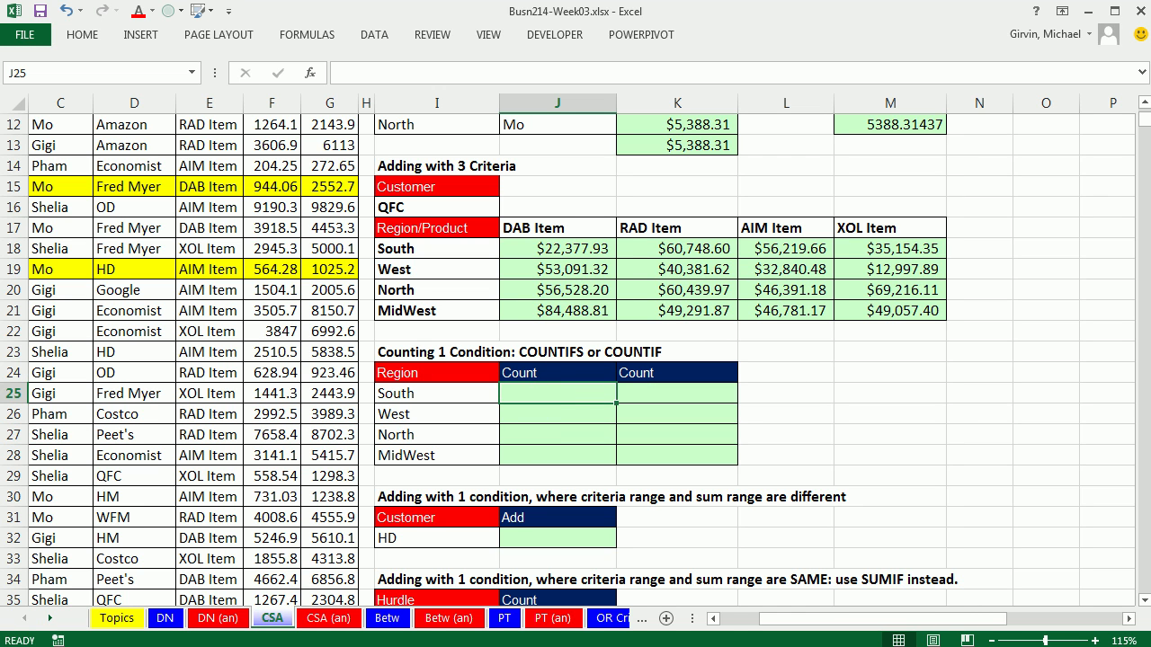
pyautogui.write('=')
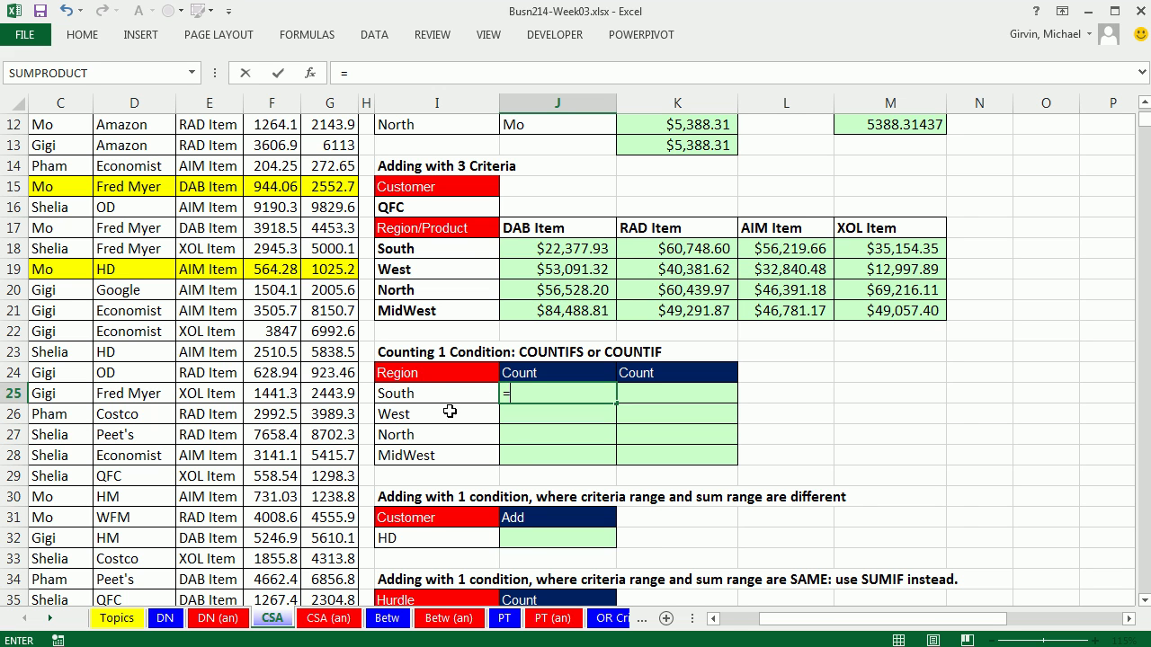
pyautogui.write('count')
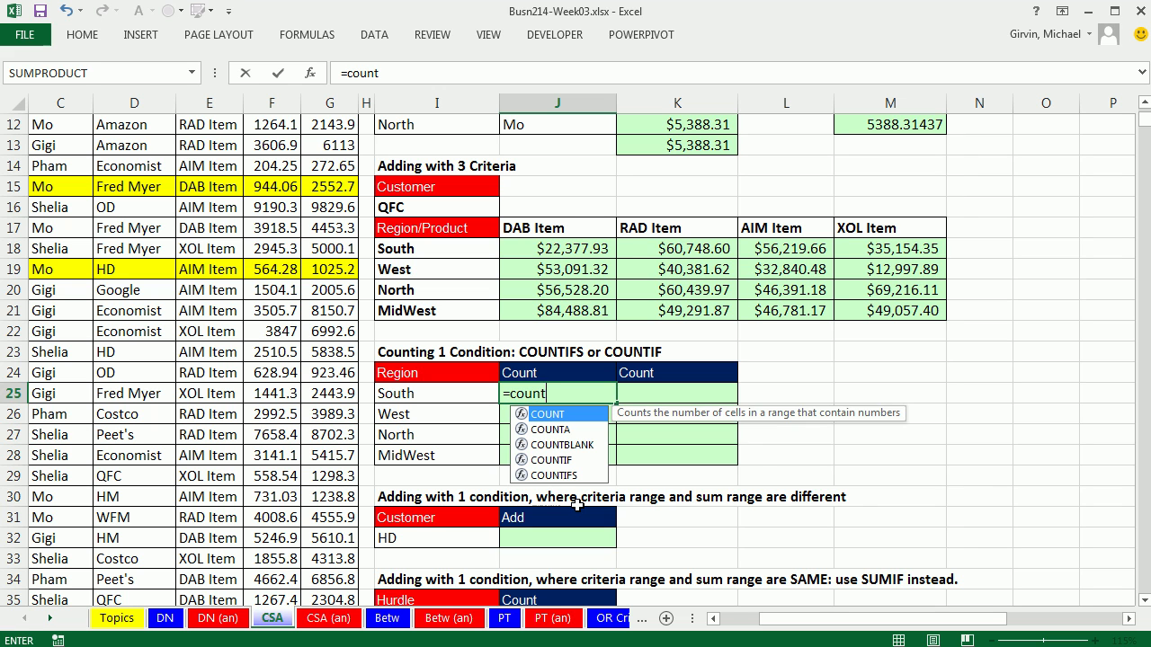
pyautogui.press('Down')
pyautogui.press('Down')
pyautogui.press('Down')
pyautogui.press('Down')
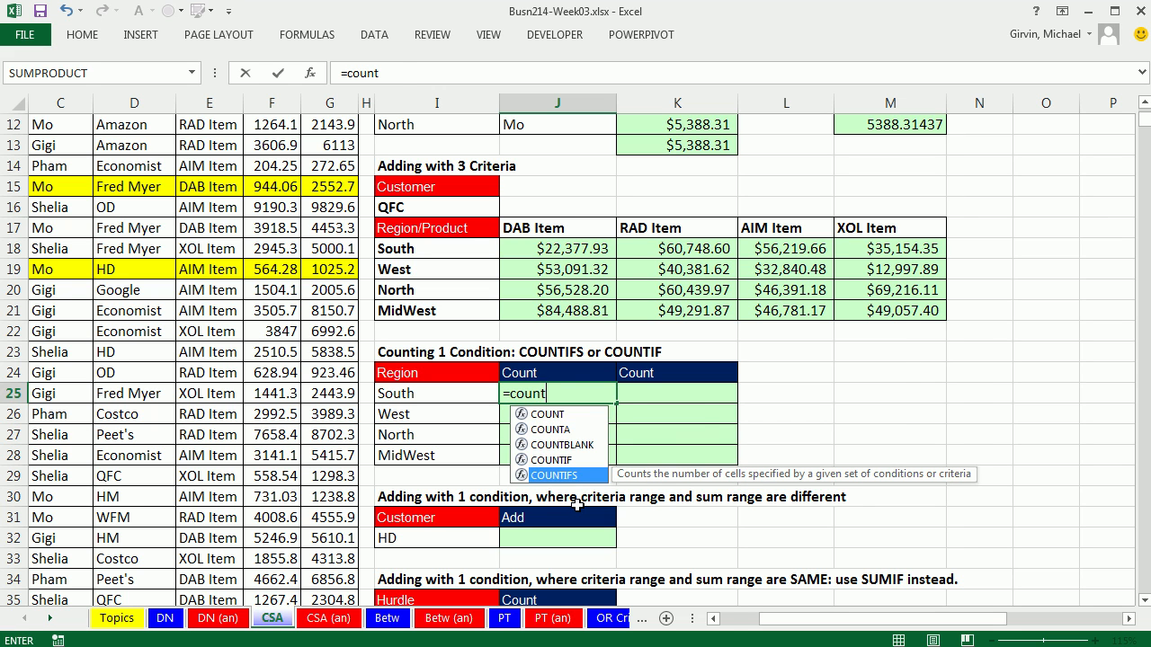
pyautogui.press('Tab')
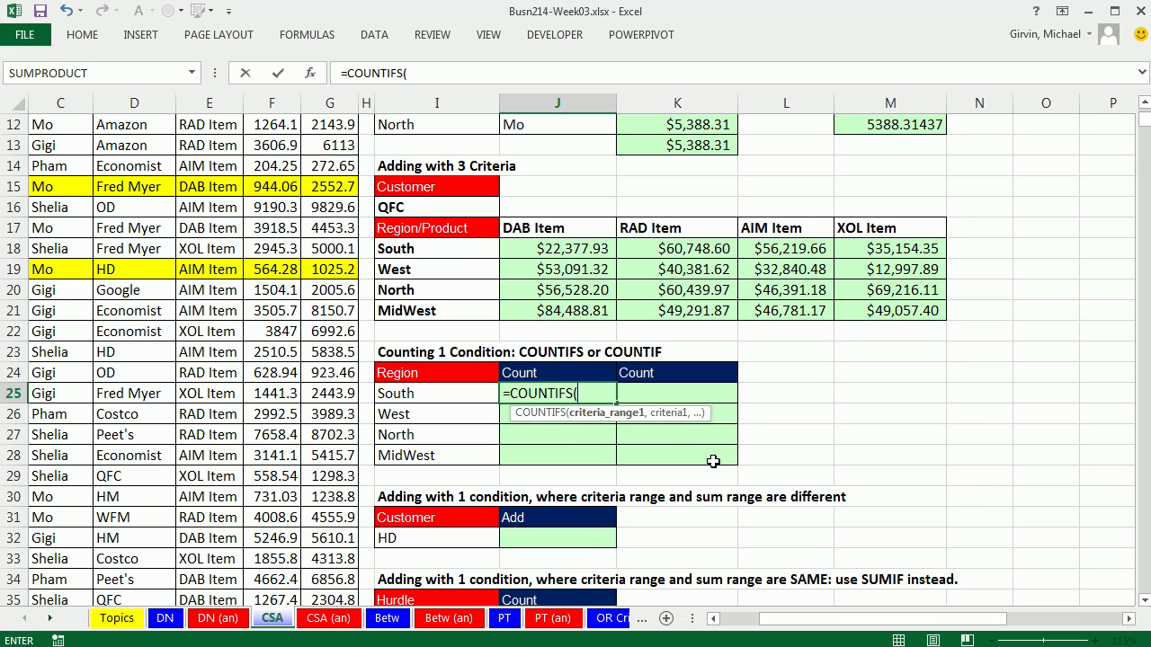
# Set the Region data B2:B2000 as the first criteria range of the COUNTIFS formula.
pyautogui.scroll(2, 556, 463)
pyautogui.scroll(2, 556, 455)
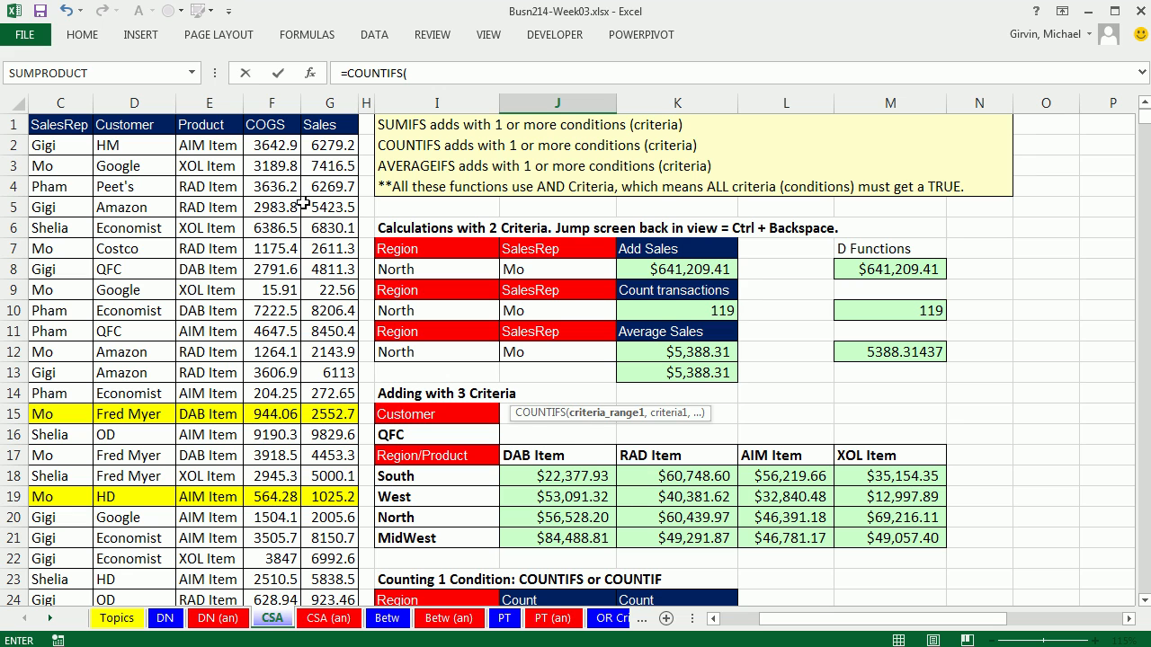
pyautogui.click(58, 145)
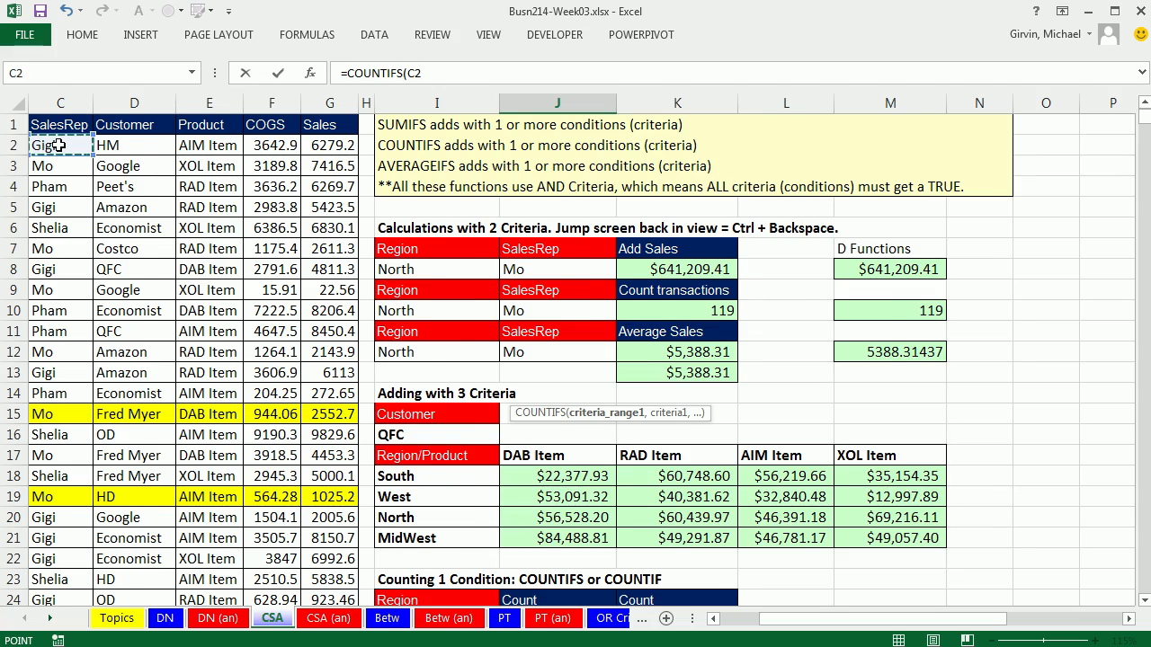
pyautogui.press('Left')
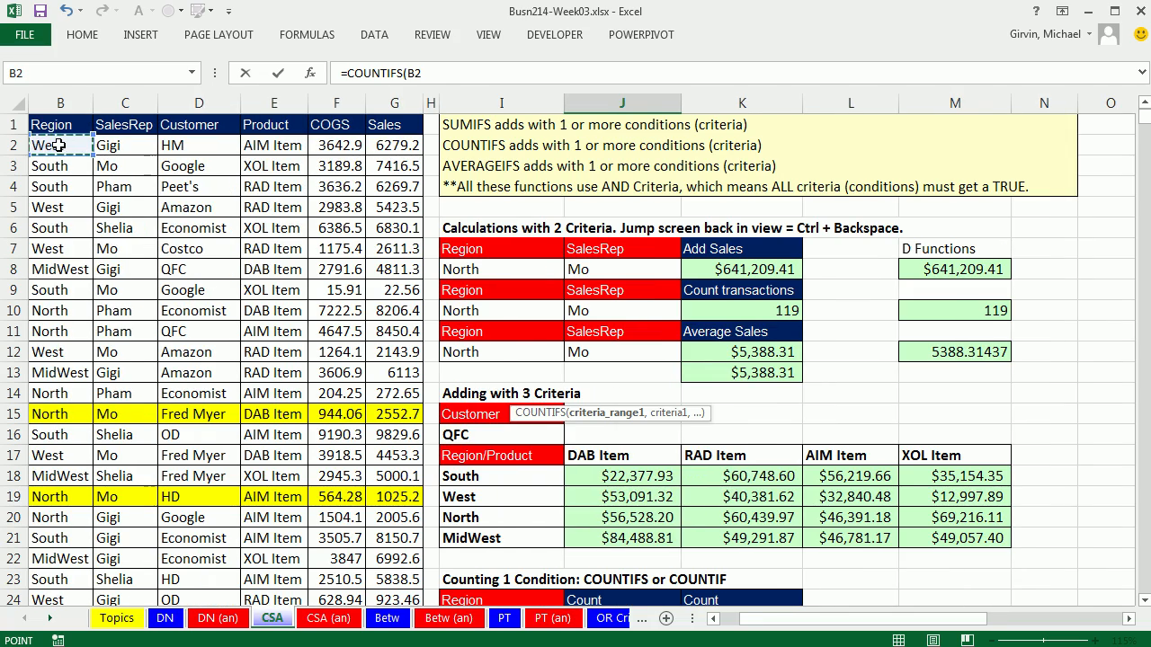
pyautogui.hotkey('ctrl', 'shift', 'Down')
pyautogui.hotkey('ctrl', 'BackSpace')
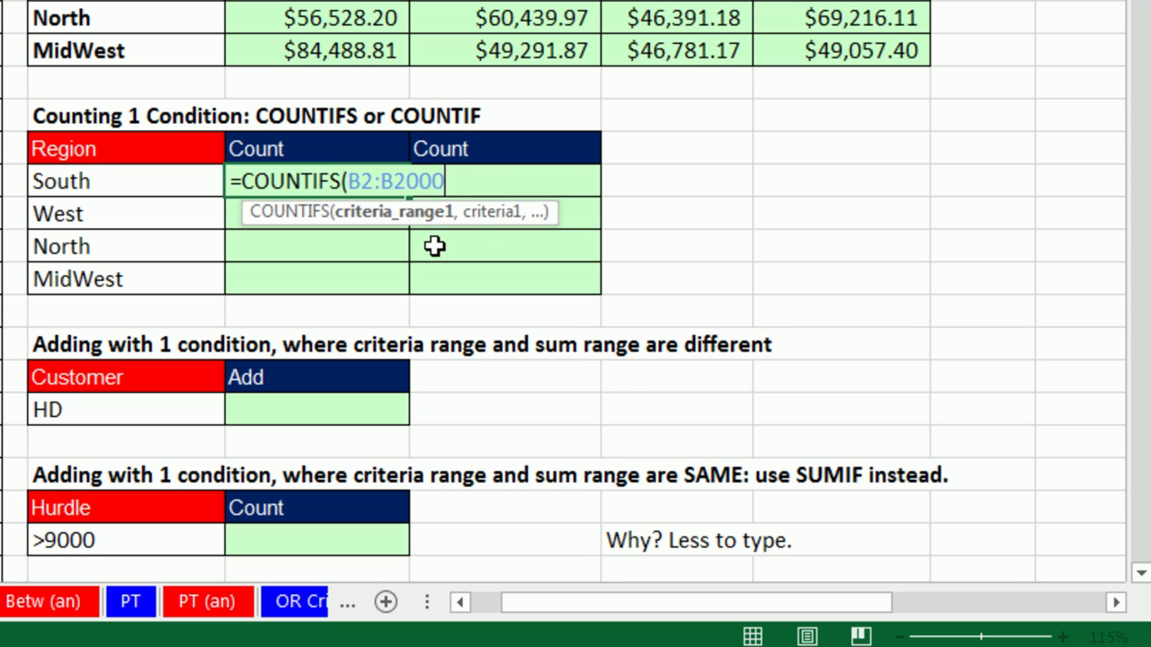
pyautogui.write(',')
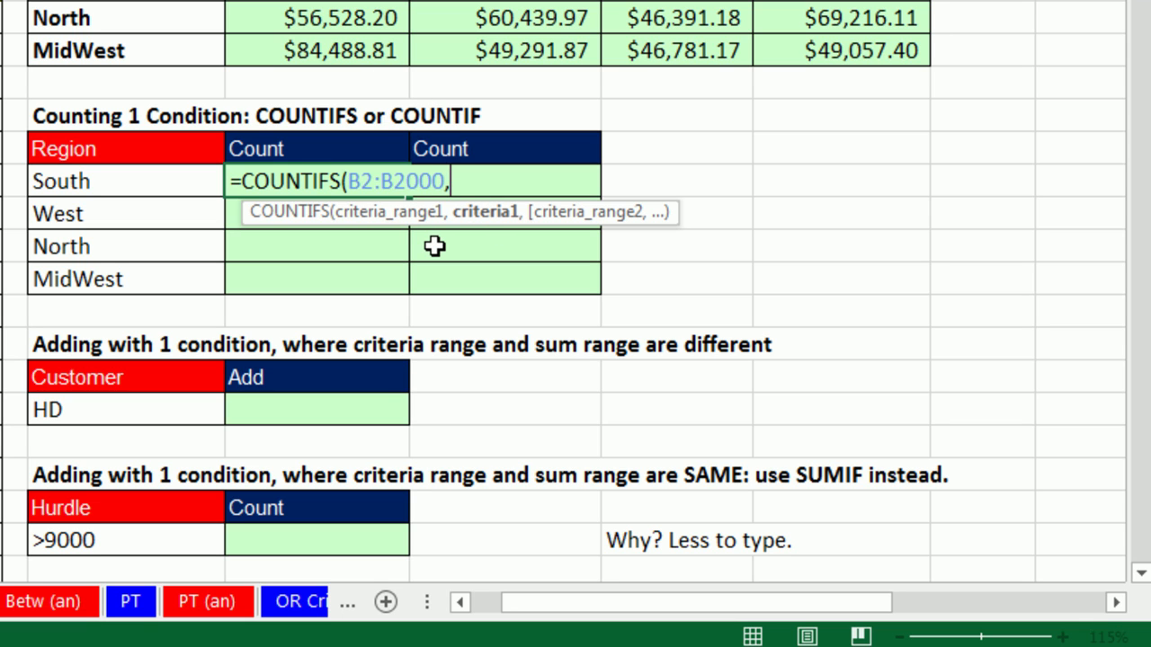
# Try locking only one end of the B2:B2000 criteria range at a time.
pyautogui.click(365, 182)
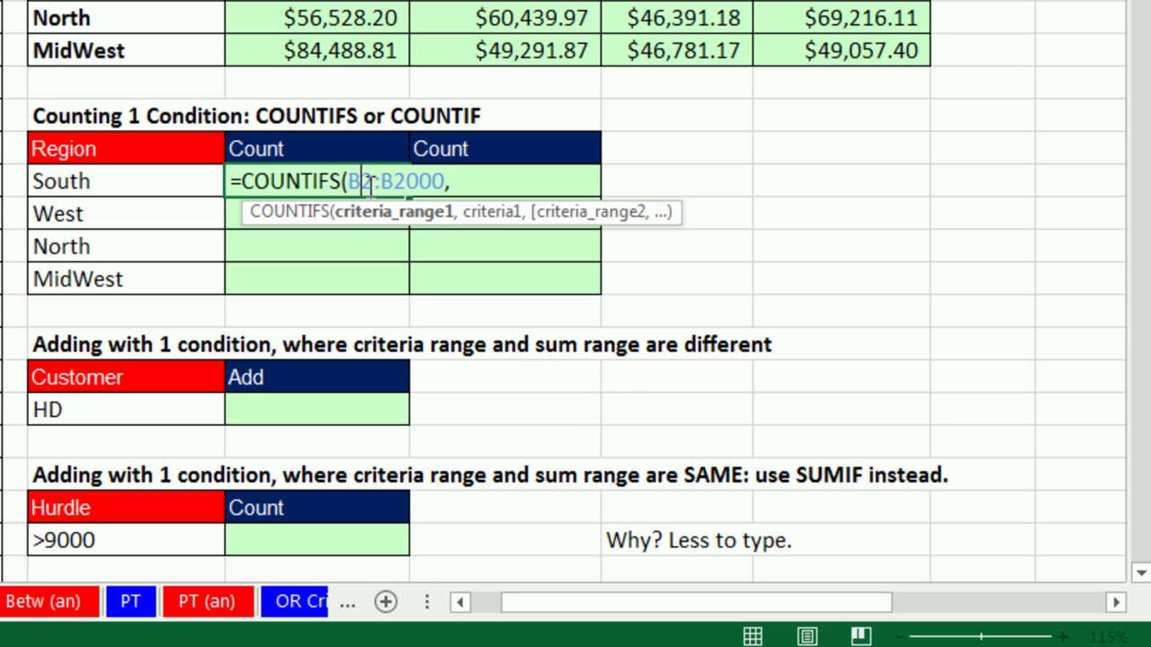
pyautogui.press('F4')
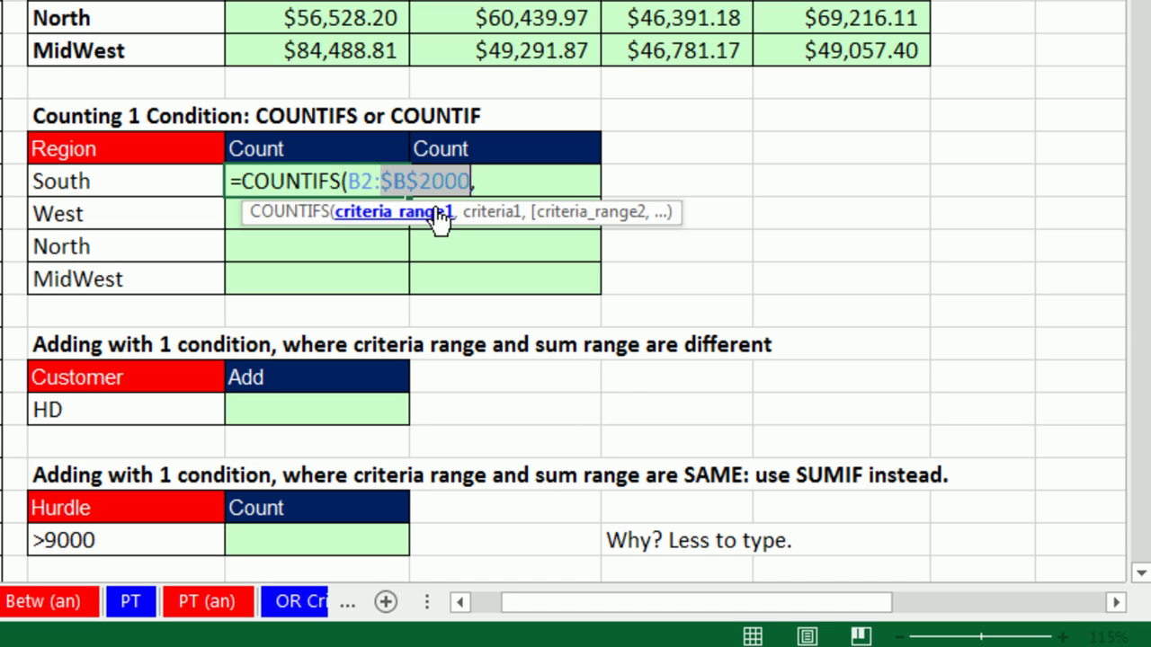
pyautogui.press('F4')
pyautogui.press('F4')
pyautogui.press('F4')
pyautogui.press('F4')
pyautogui.press('F4')
pyautogui.press('F4')
pyautogui.press('F4')
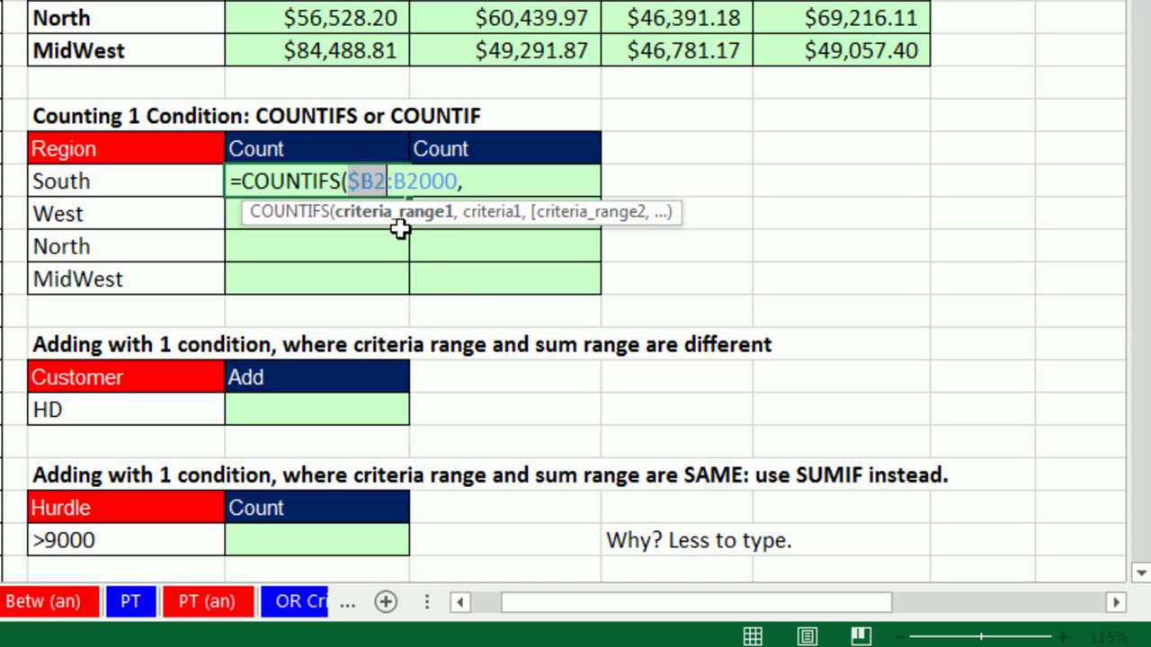
# Select the whole criteria_range1 argument and try cycling it through the reference lock types.
pyautogui.click(351, 180)
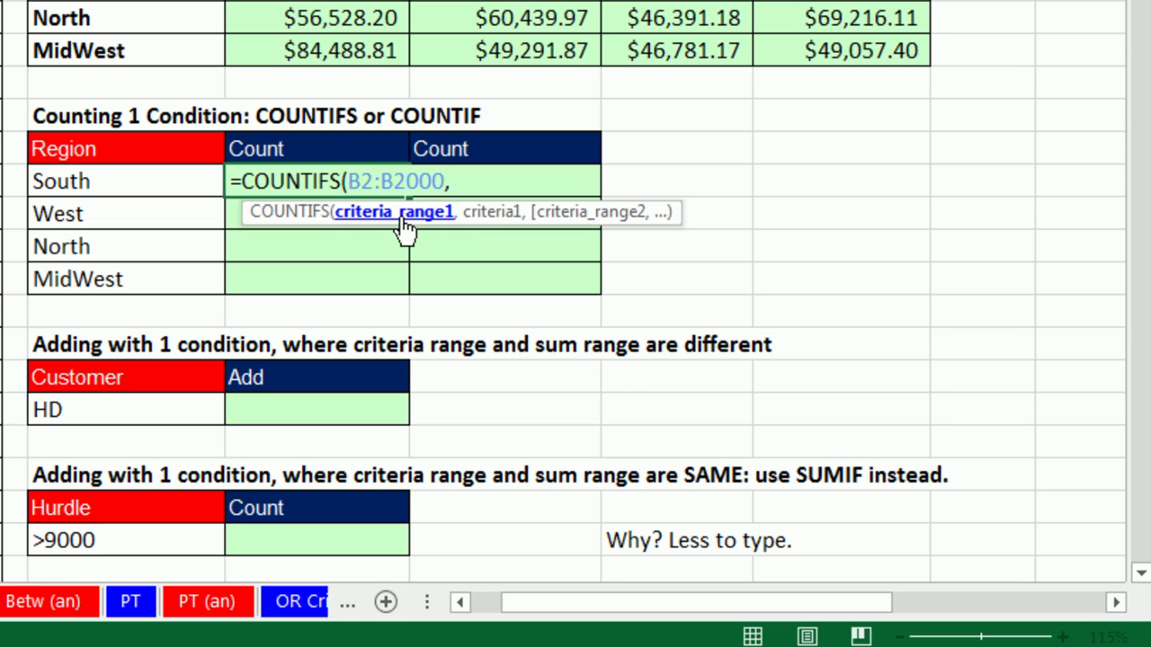
pyautogui.click(404, 224)
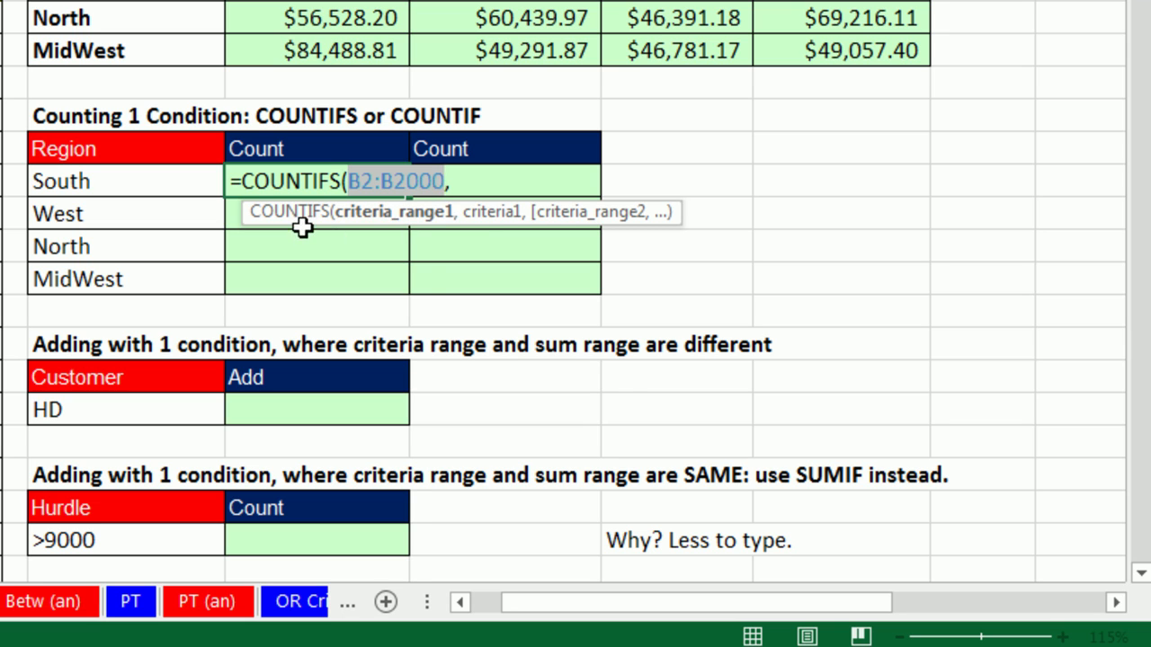
pyautogui.press('F4')
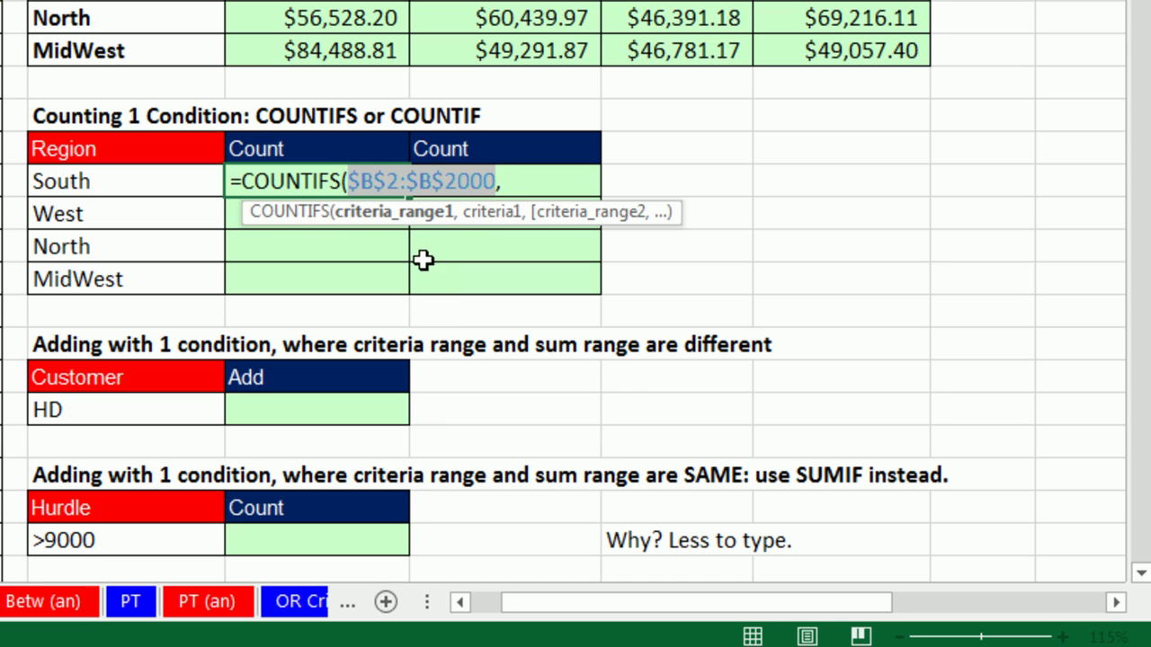
pyautogui.press('F4')
pyautogui.press('F4')
pyautogui.press('F4')
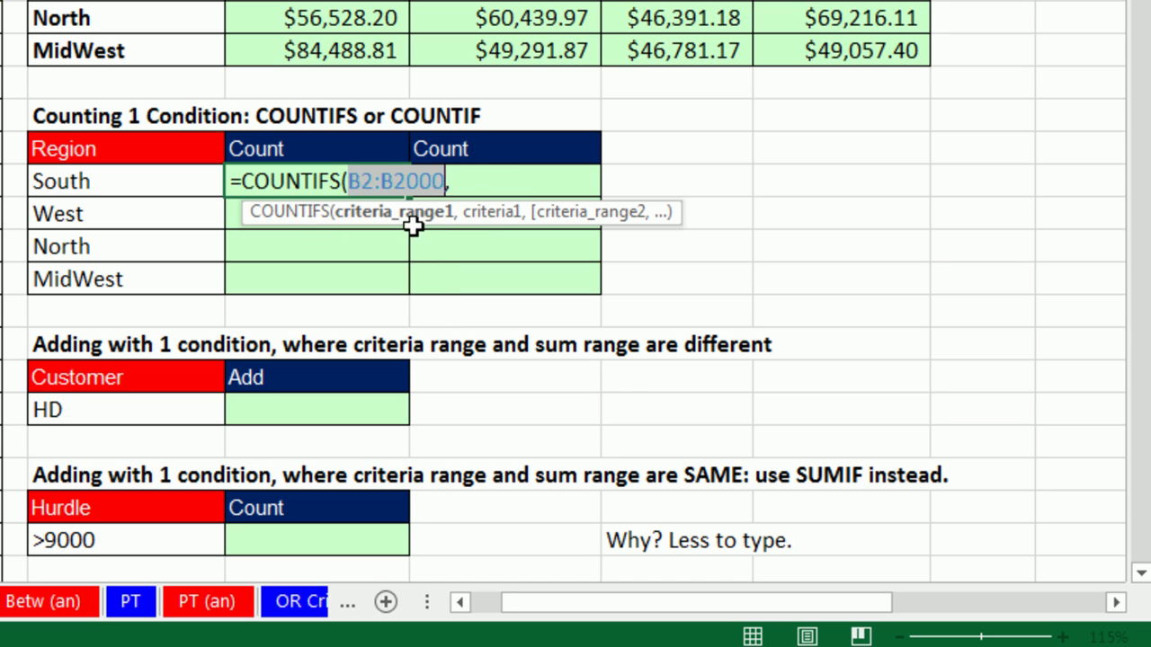
# Lock both ends of the Region criteria range together as $B$2:$B$2000.
pyautogui.click(377, 183)
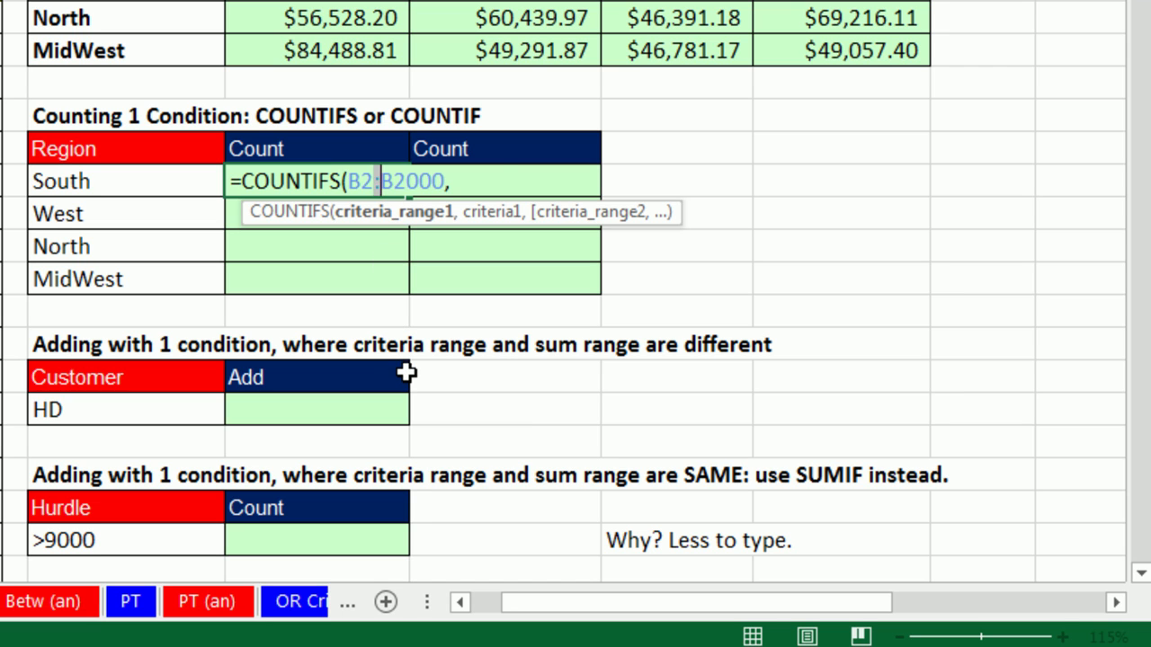
pyautogui.press('F4')
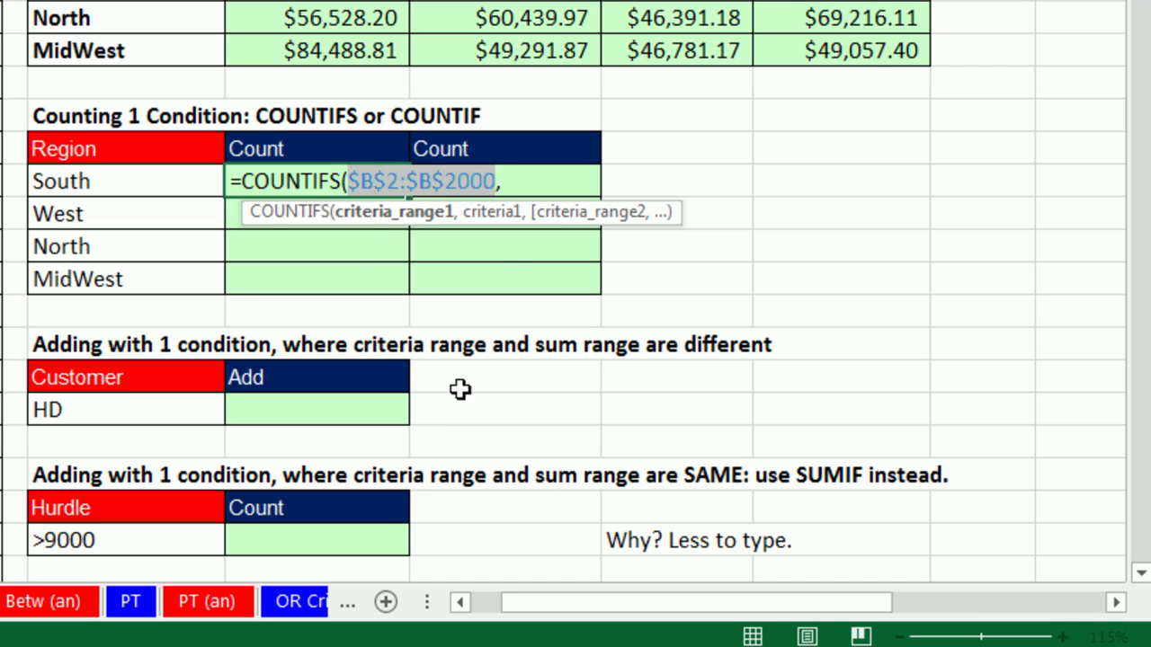
pyautogui.click(522, 180)
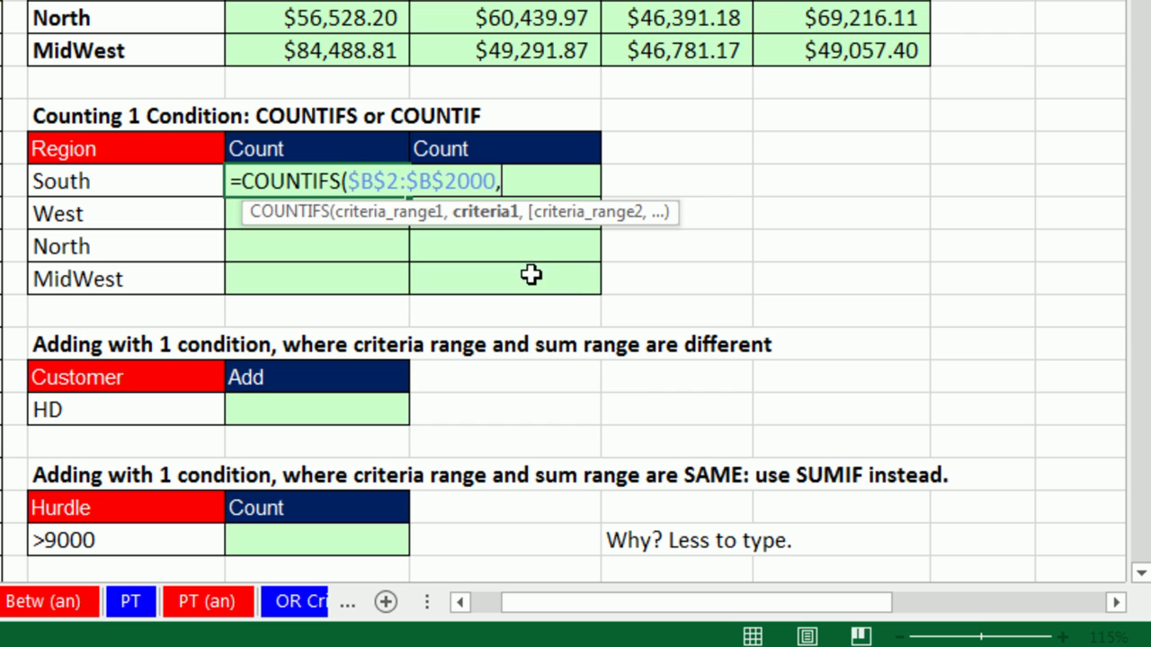
# Use the South cell I25 as the criterion, complete the COUNTIFS formula, and copy it down to MidWest.
pyautogui.click(119, 185)
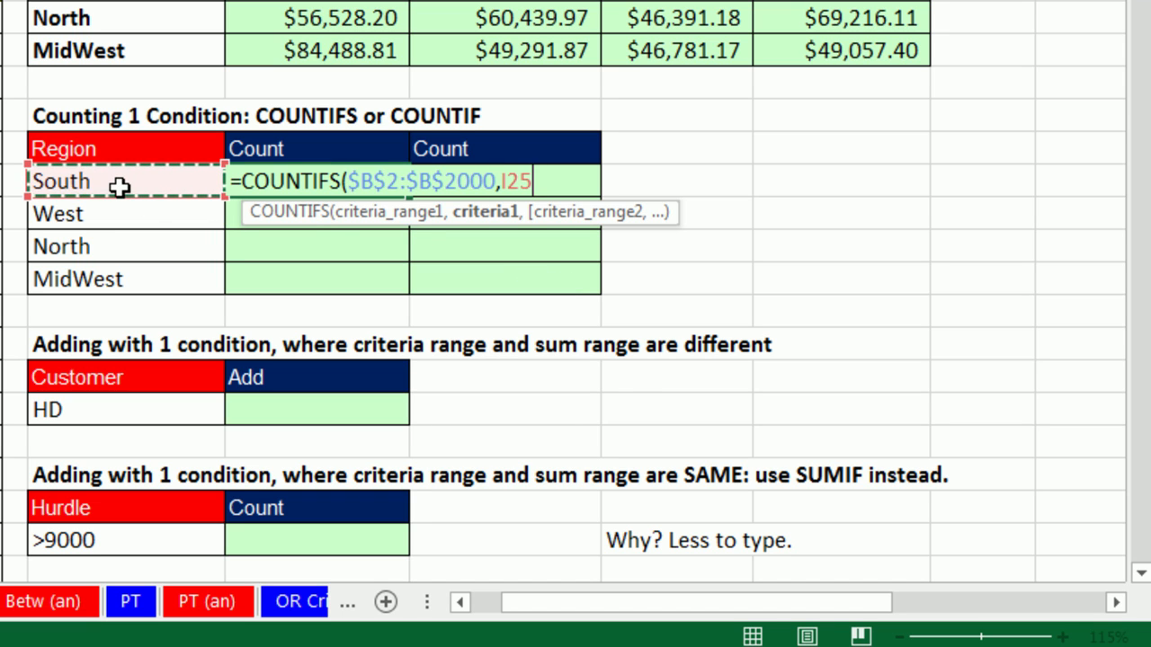
pyautogui.write(')')
pyautogui.hotkey('ctrl', 'Return')
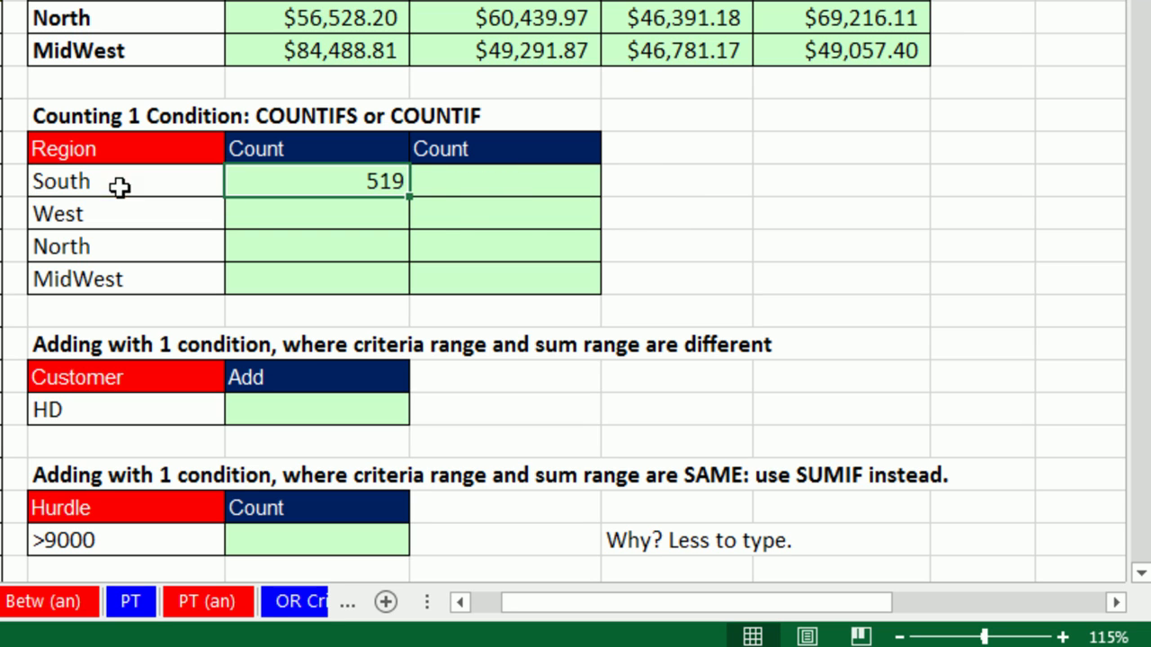
pyautogui.moveTo(411, 192); pyautogui.dragTo(410, 297)
# Start a COUNTIF formula in South's second Count cell K25 with the locked Region range $B$2:$B$2000.
pyautogui.click(495, 177)
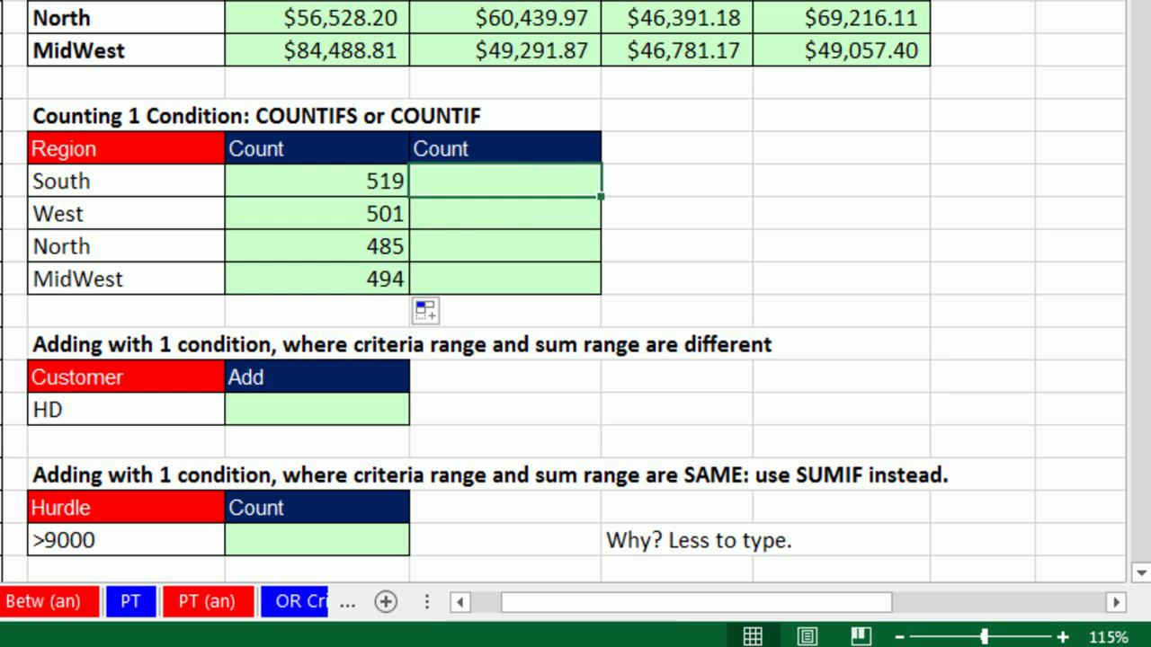
pyautogui.write('=counti')
pyautogui.press('Tab')
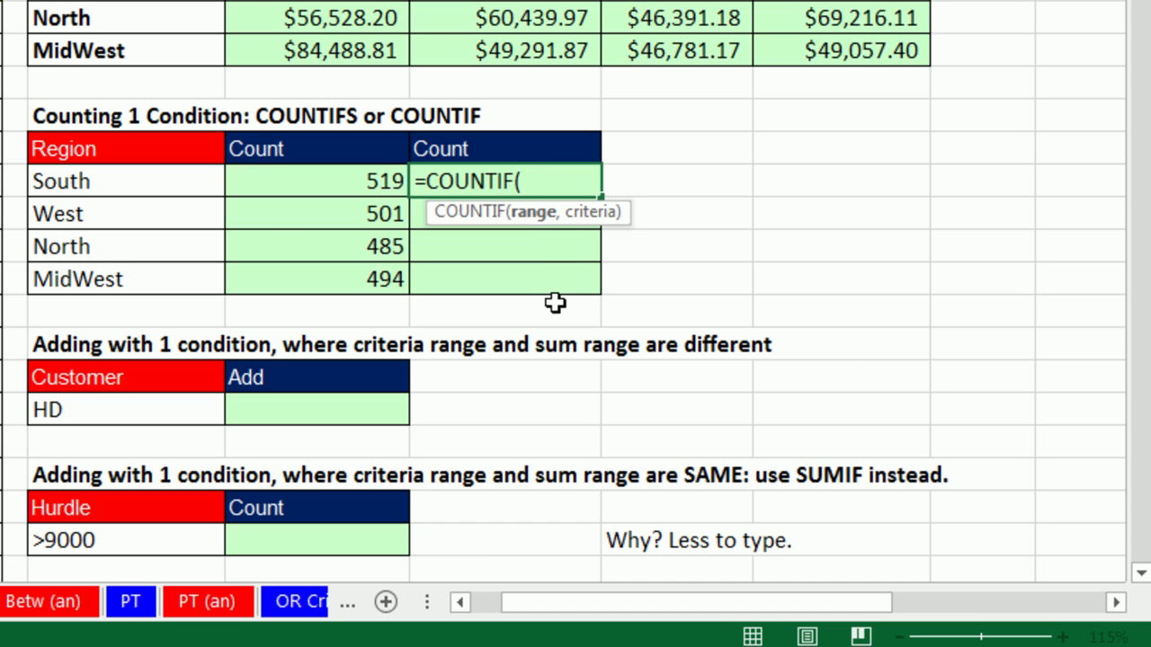
pyautogui.scroll(2, 449, 249)
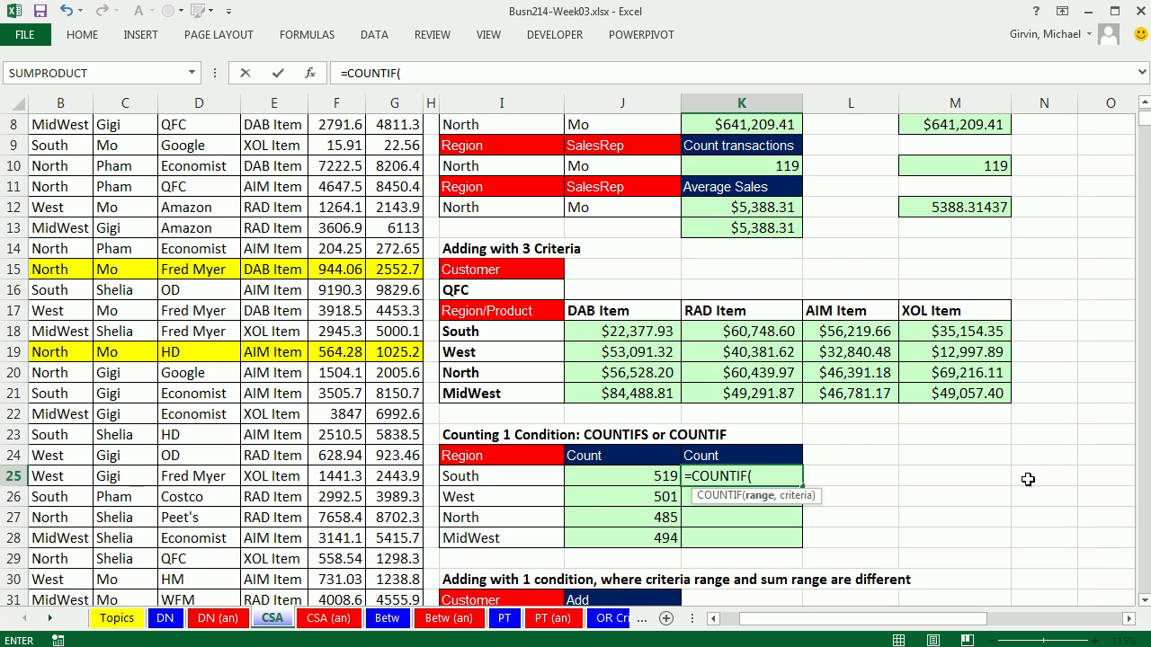
pyautogui.scroll(3, 432, 288)
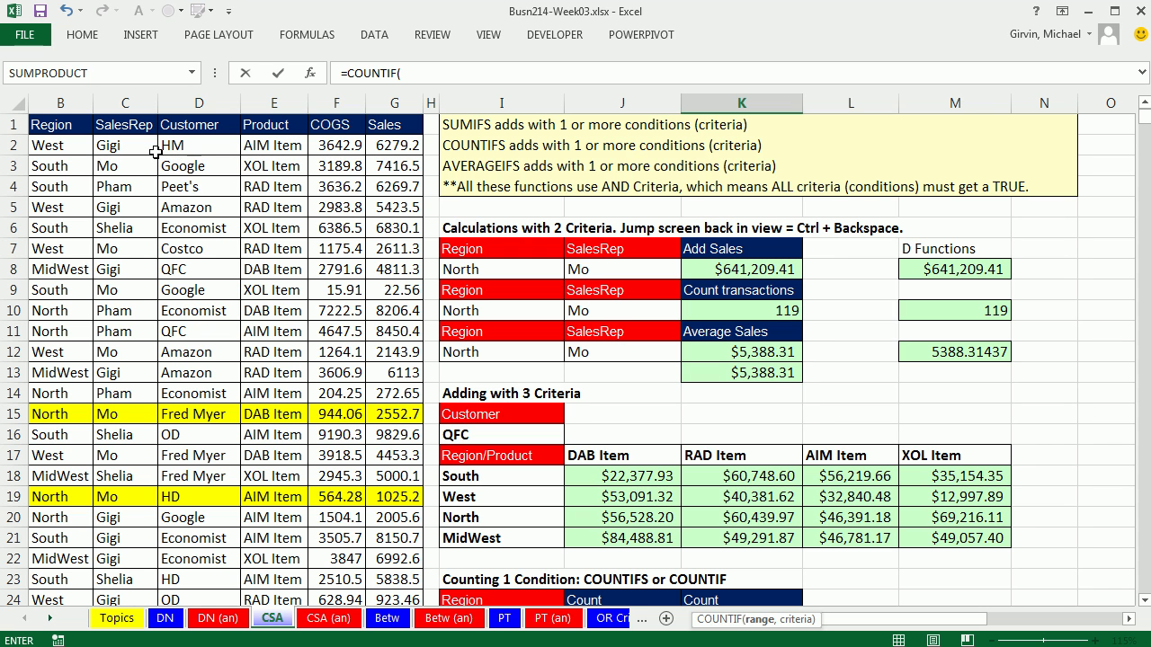
pyautogui.click(75, 148)
pyautogui.hotkey('ctrl', 'shift', 'Down')
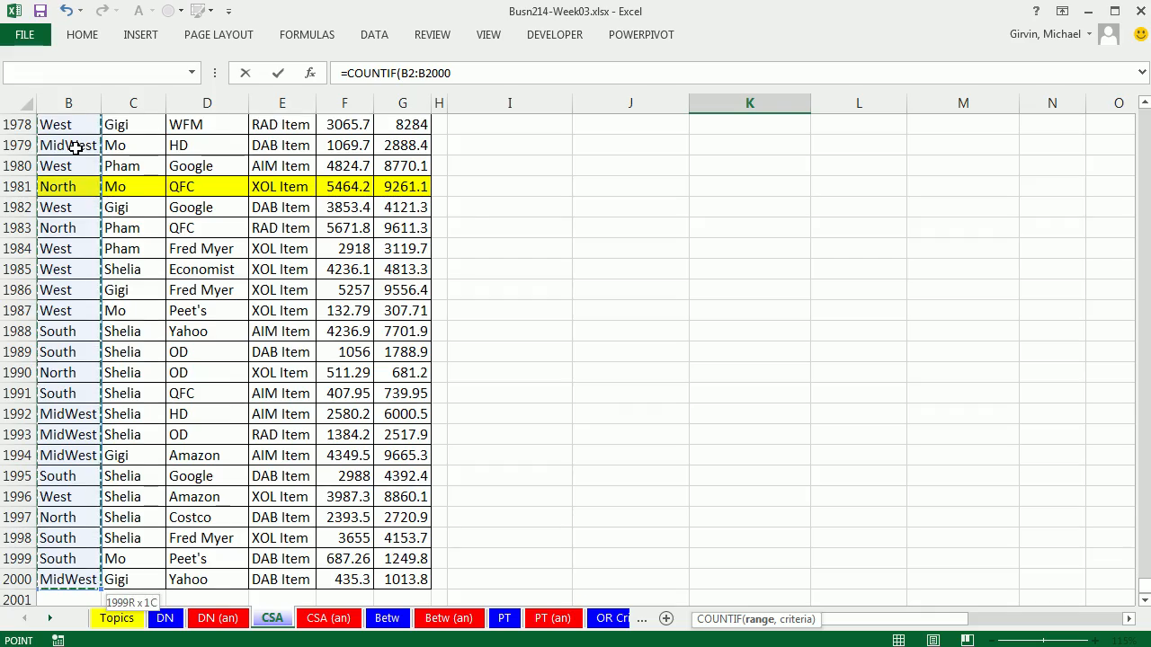
pyautogui.press('F4')
pyautogui.hotkey('ctrl', 'BackSpace')
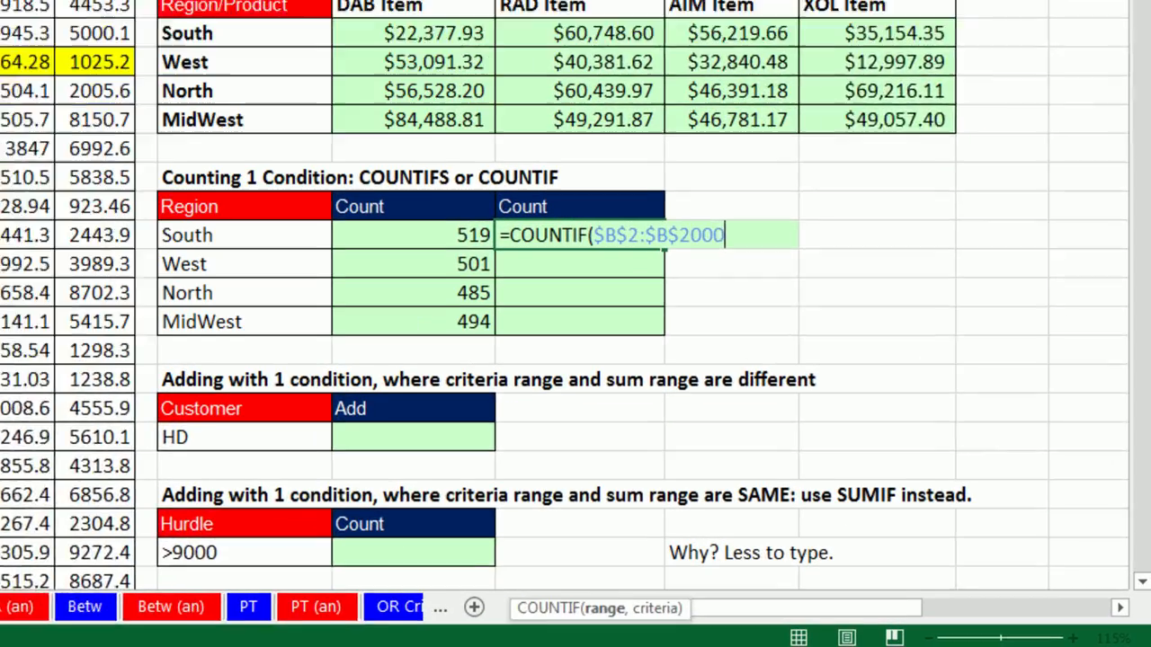
# Use the South cell I25 as the COUNTIF criterion, complete the formula, and copy it down to MidWest.
pyautogui.write(',')
pyautogui.click(175, 235)
pyautogui.write(')')
pyautogui.hotkey('ctrl', 'Return')
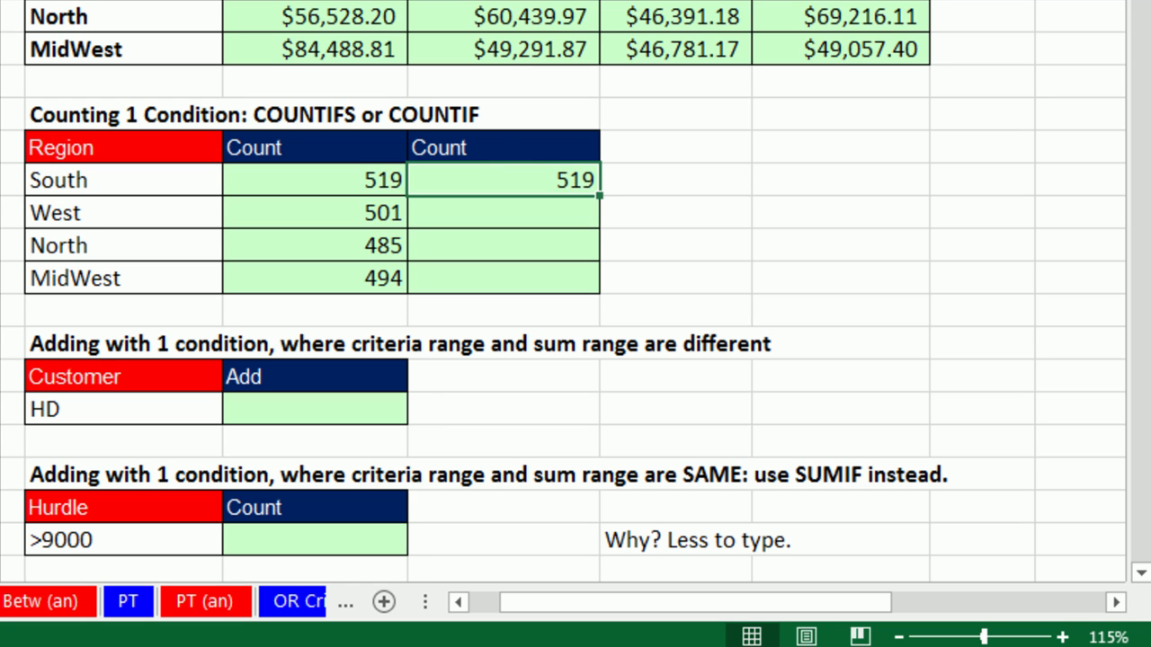
pyautogui.doubleClick(605, 197)
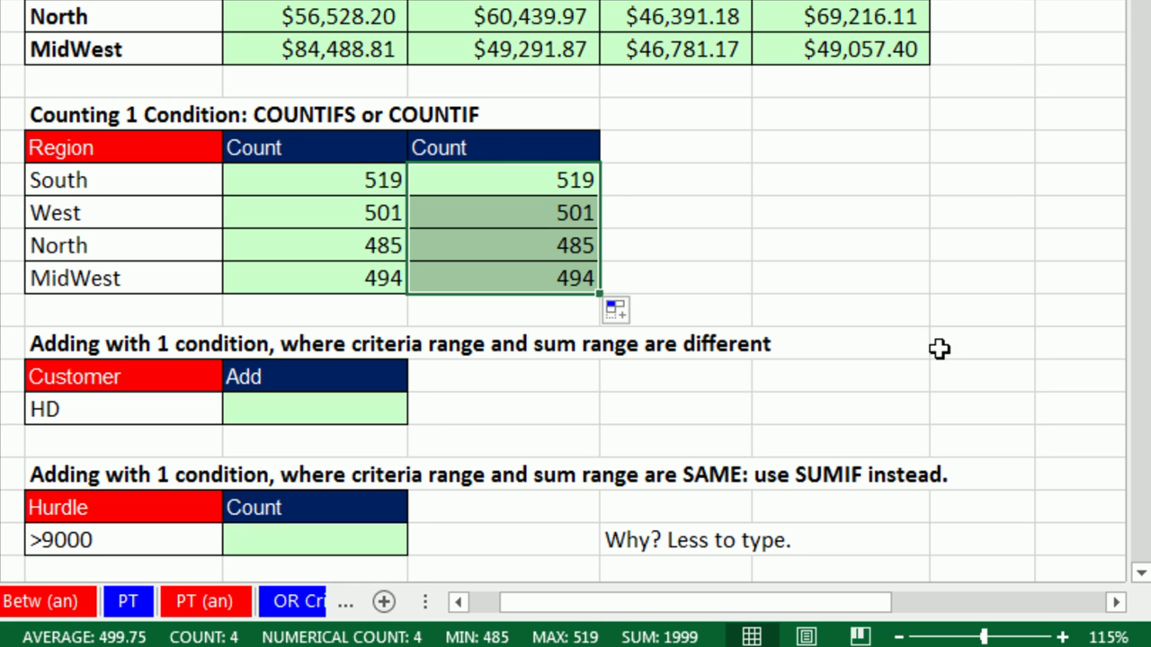
# Start a SUMIFS formula in HD's Add cell J32 with the locked Sales range $G$2:$G$2000 as sum_range.
pyautogui.click(1139, 574)
pyautogui.click(1140, 576)
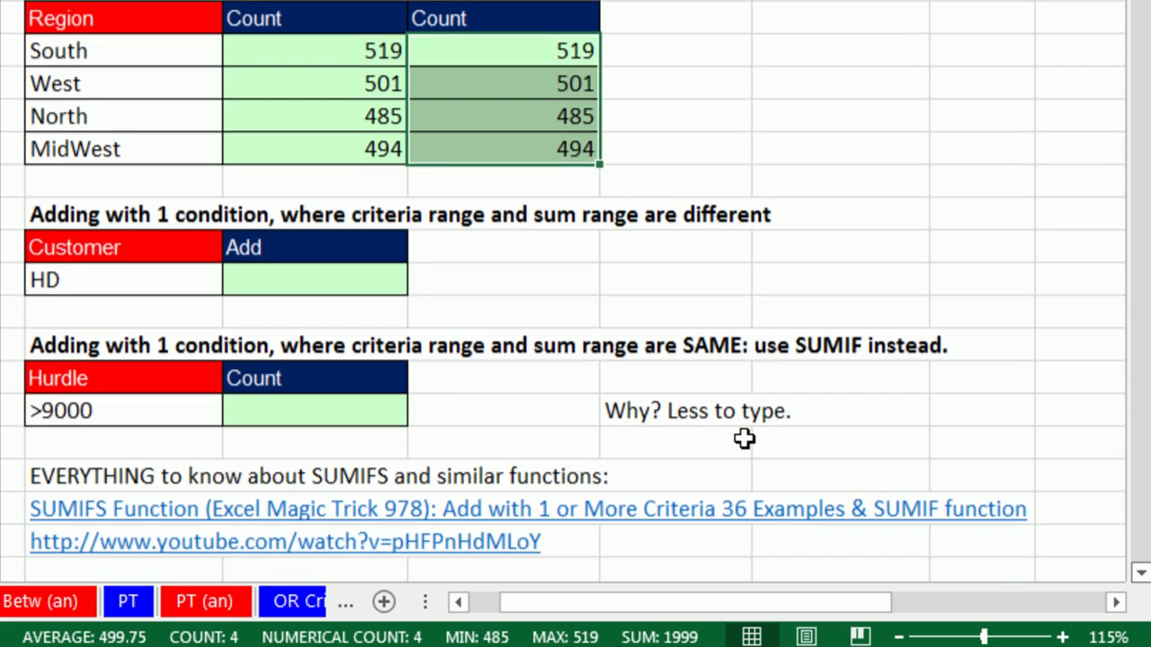
pyautogui.click(304, 284)
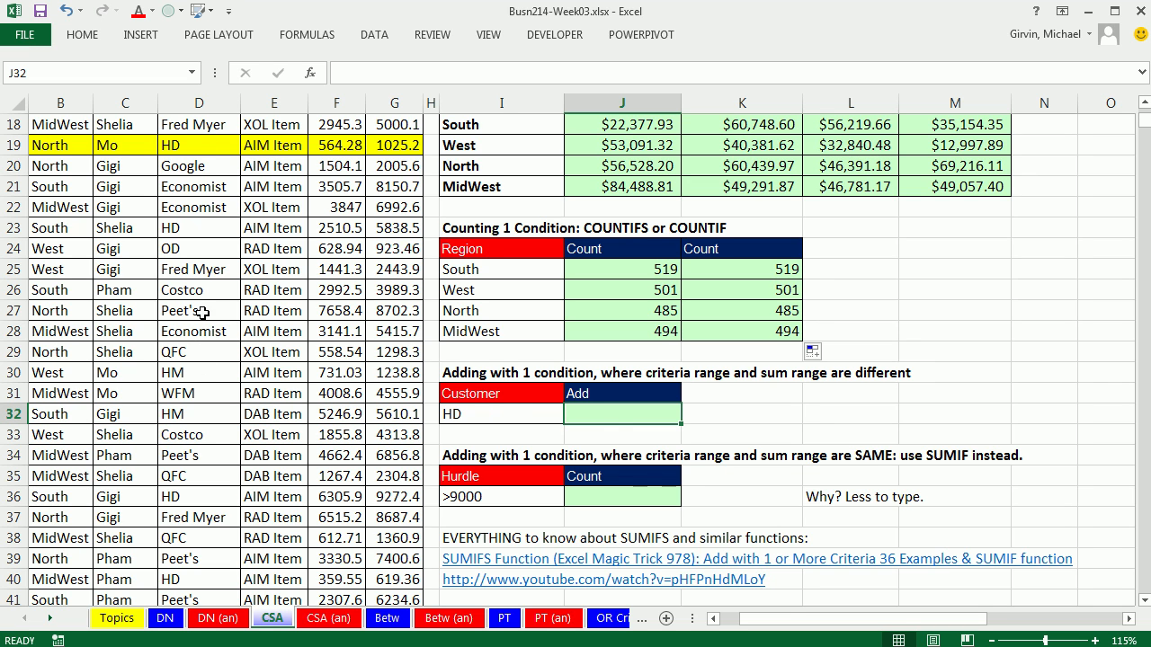
pyautogui.write('=sumifs')
pyautogui.press('Tab')
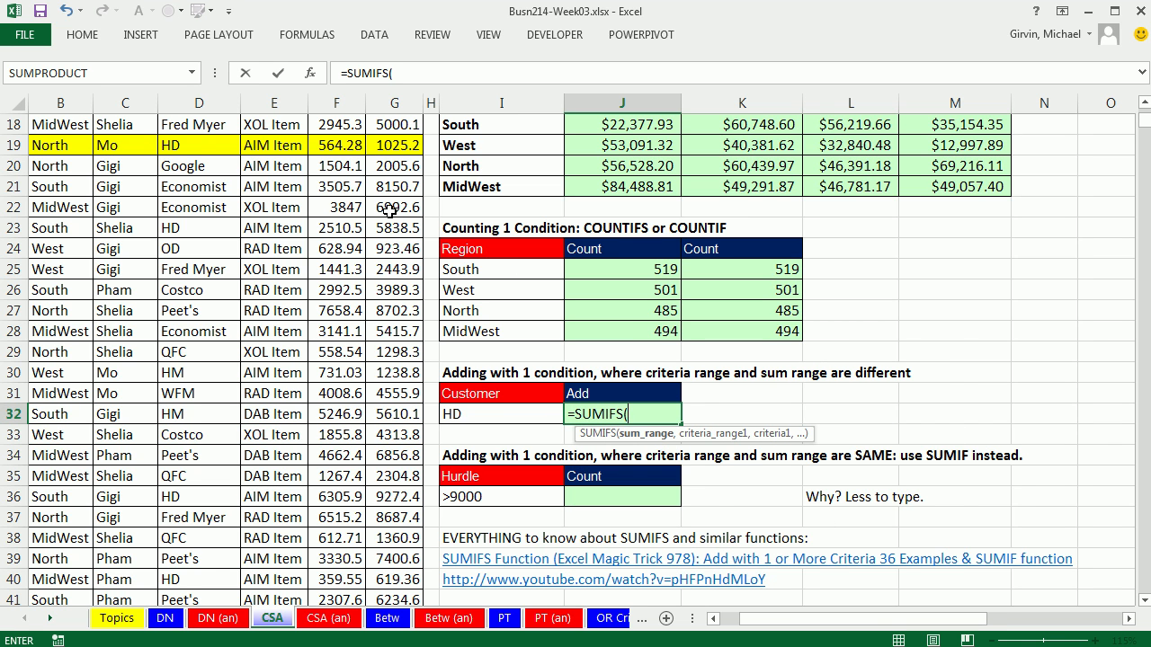
pyautogui.scroll(6, 388, 209)
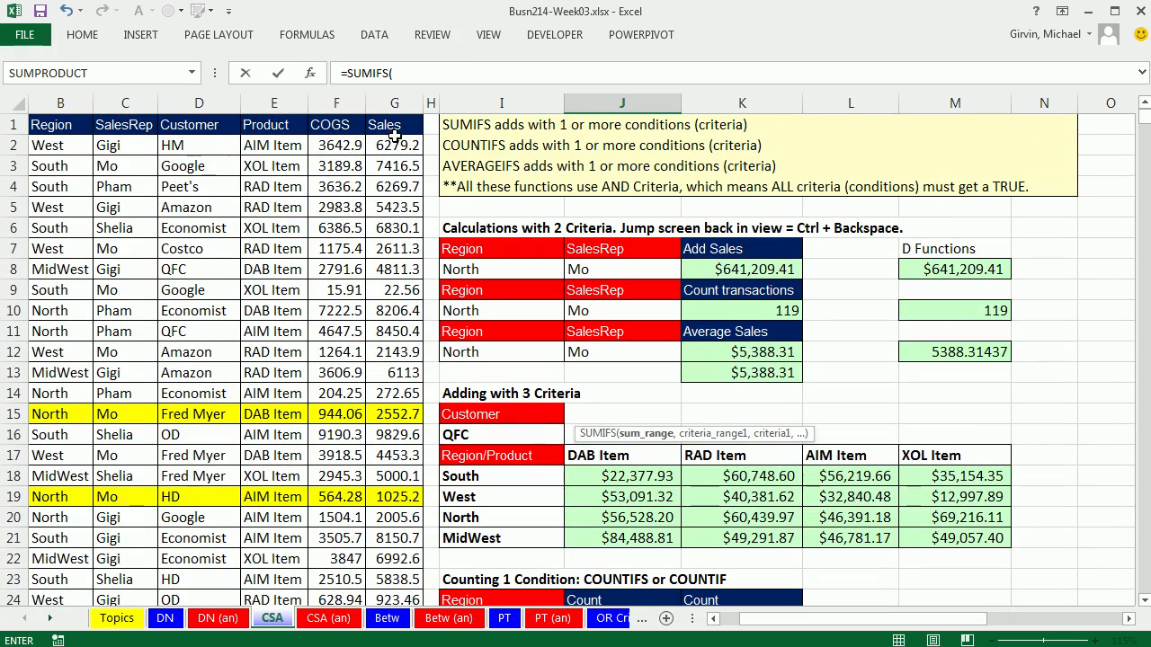
pyautogui.click(396, 144)
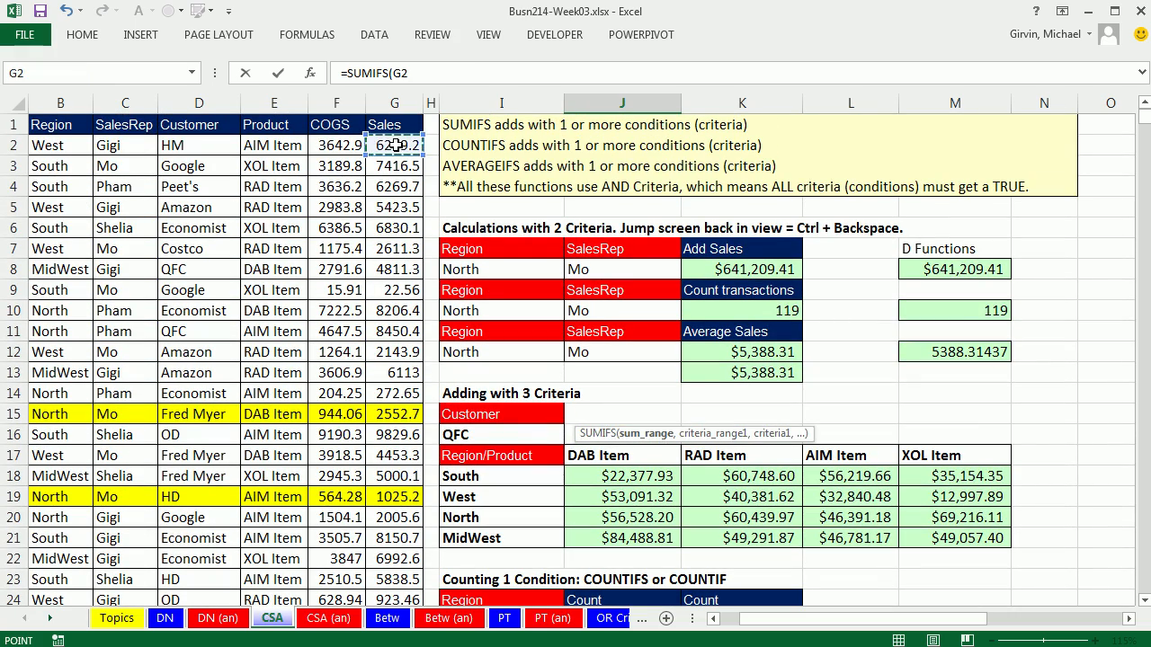
pyautogui.hotkey('ctrl', 'shift', 'Down')
pyautogui.press('F4')
pyautogui.hotkey('ctrl', 'BackSpace')
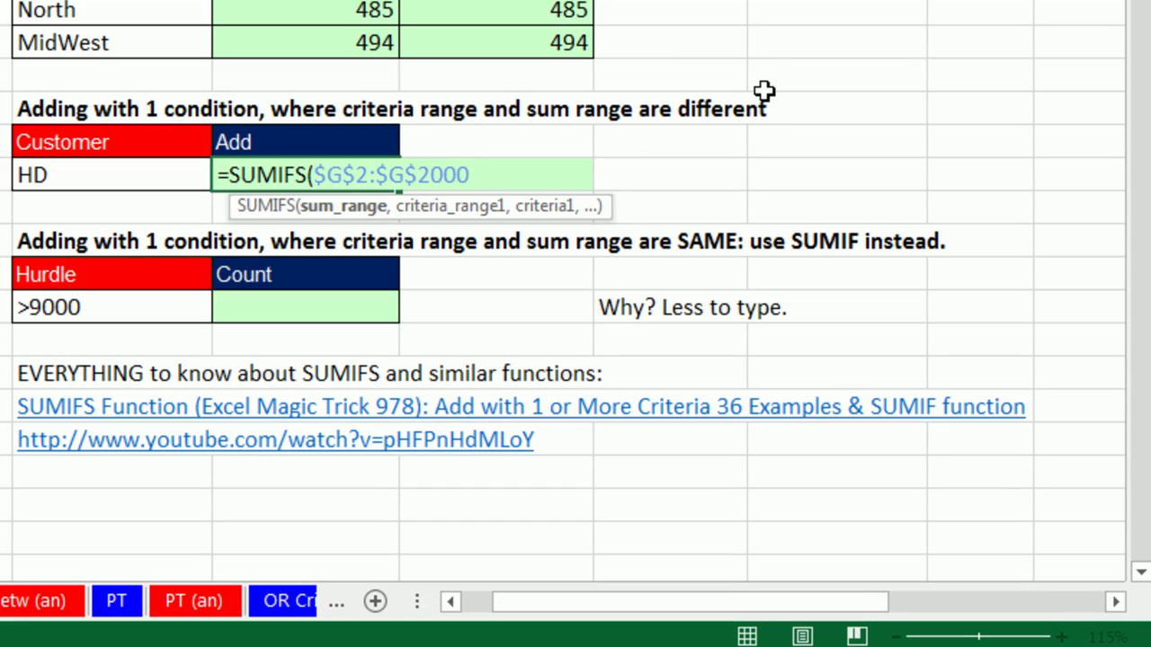
# Remove the reference locks from the SUMIFS sum range so that it reads G2:G2000.
pyautogui.press('F4')
pyautogui.press('F4')
pyautogui.press('F4')
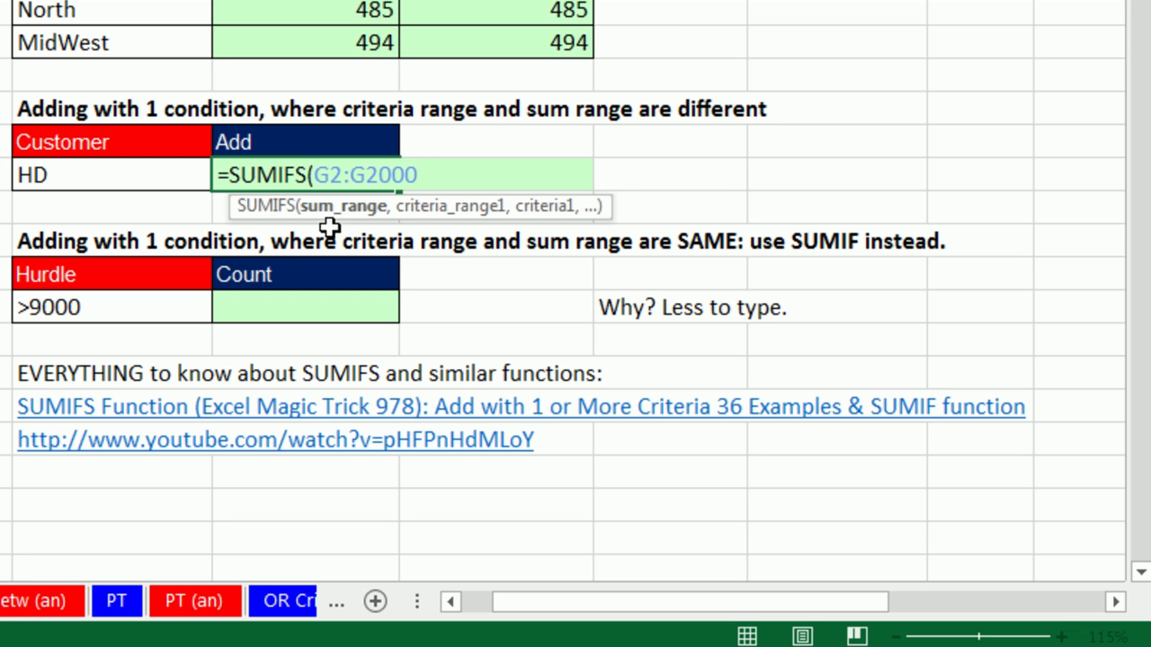
# Add the locked Customer range $D$2:$D$2000 as the SUMIFS criteria_range1.
pyautogui.write(',')
pyautogui.scroll(5, 41, 118)
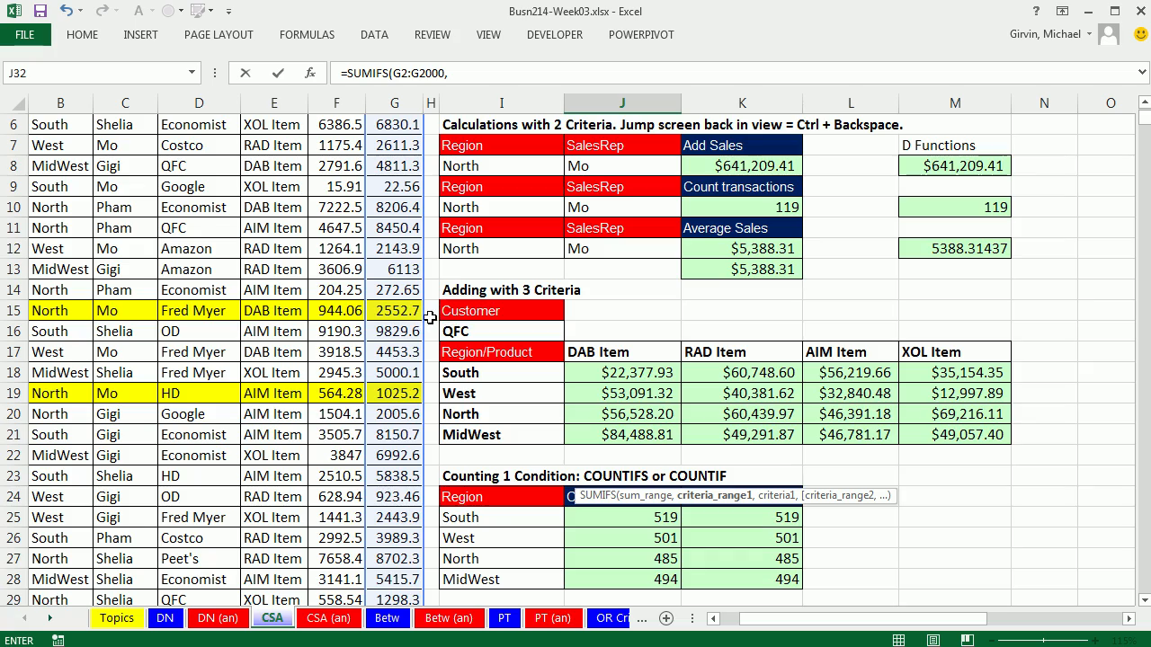
pyautogui.scroll(2, 430, 316)
pyautogui.click(199, 150)
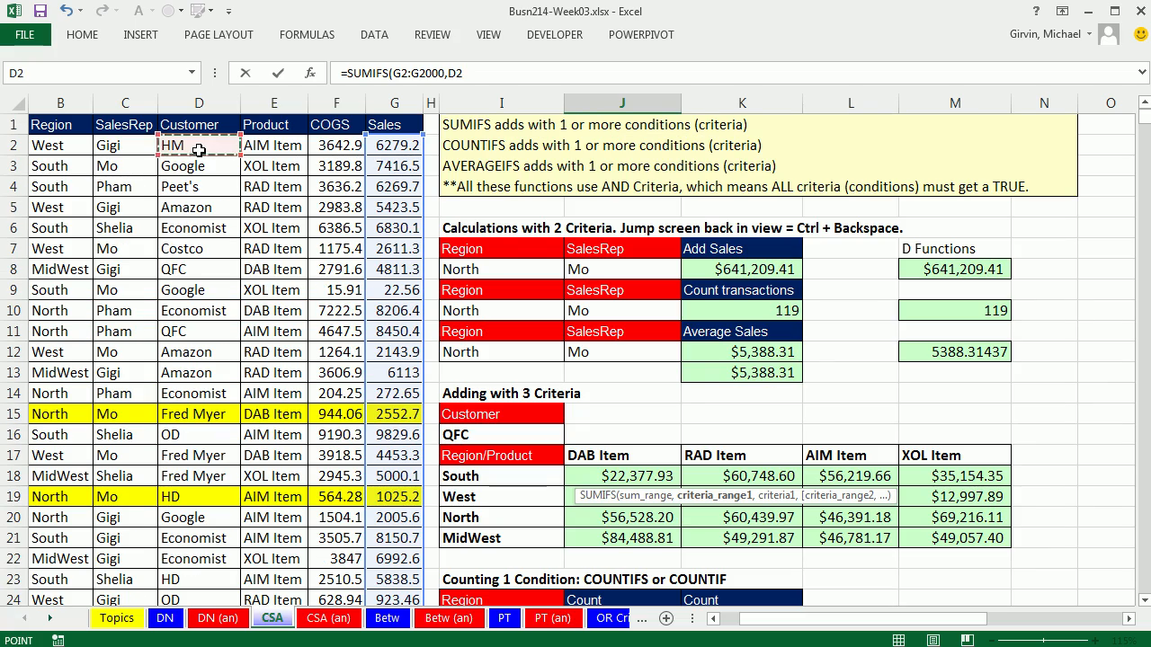
pyautogui.hotkey('ctrl', 'shift', 'Down')
pyautogui.press('F4')
pyautogui.hotkey('ctrl', 'BackSpace')
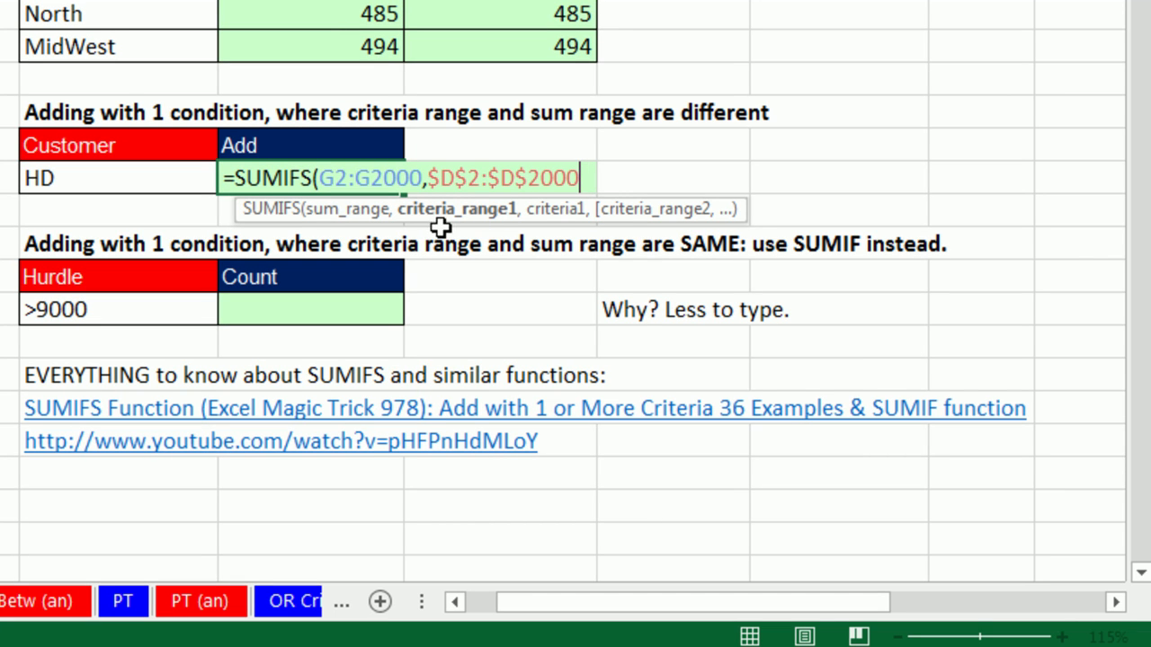
# Use the HD cell I32 as the SUMIFS criterion and complete the formula in J32.
pyautogui.write(',')
pyautogui.click(127, 166)
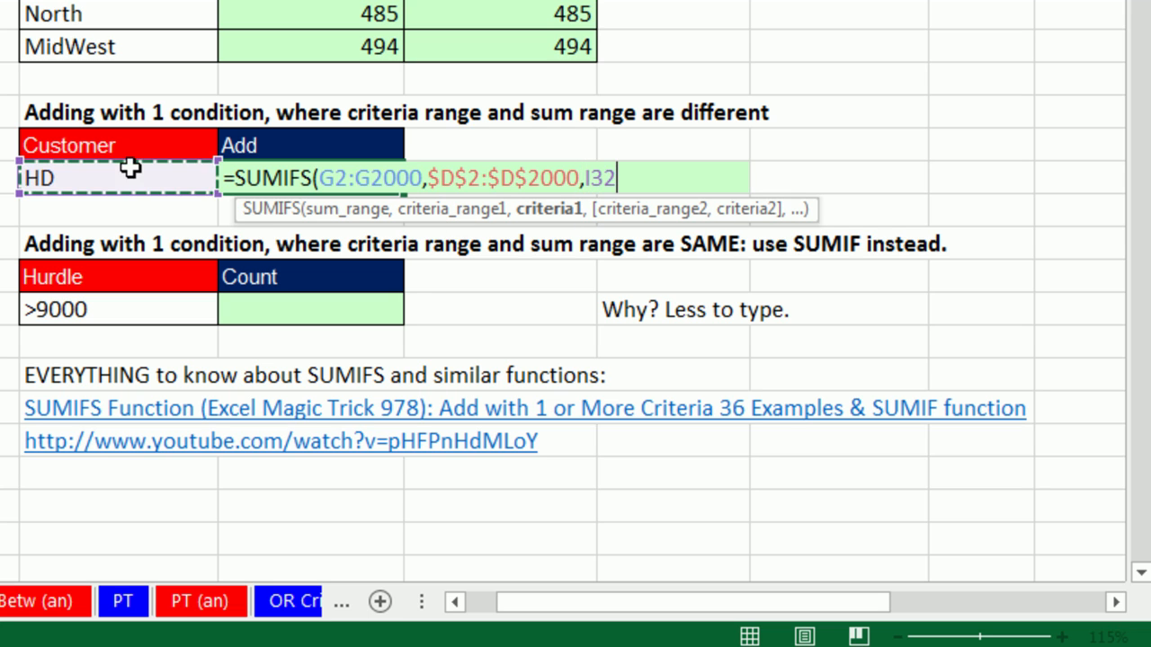
pyautogui.hotkey('ctrl', 'Return')
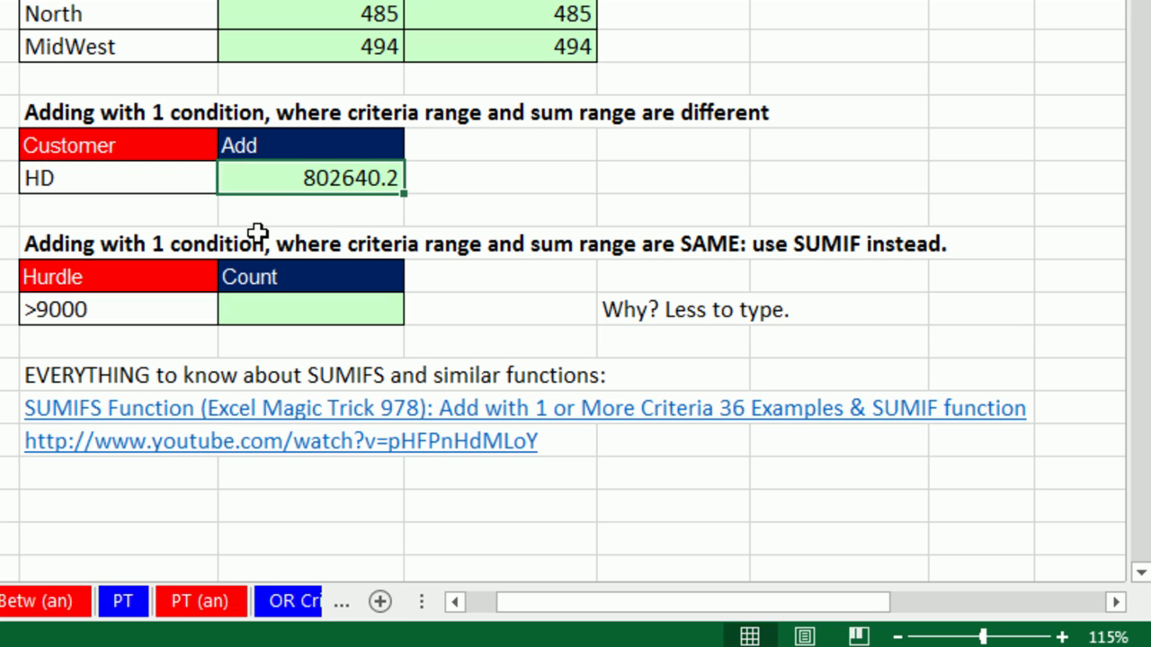
# Copy the Add header and its result cell J31:J32 into column K, and clear the copied formula from K32.
pyautogui.hotkey('ctrl', 'c')
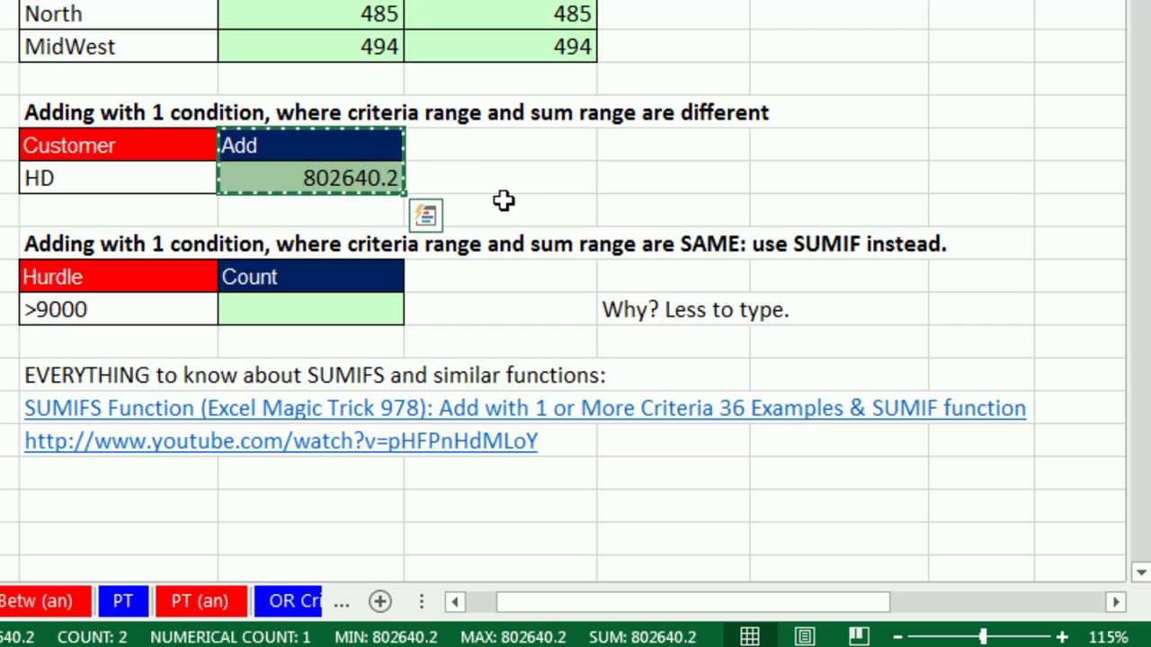
pyautogui.click(488, 159)
pyautogui.hotkey('ctrl', 'v')
pyautogui.press('Delete')
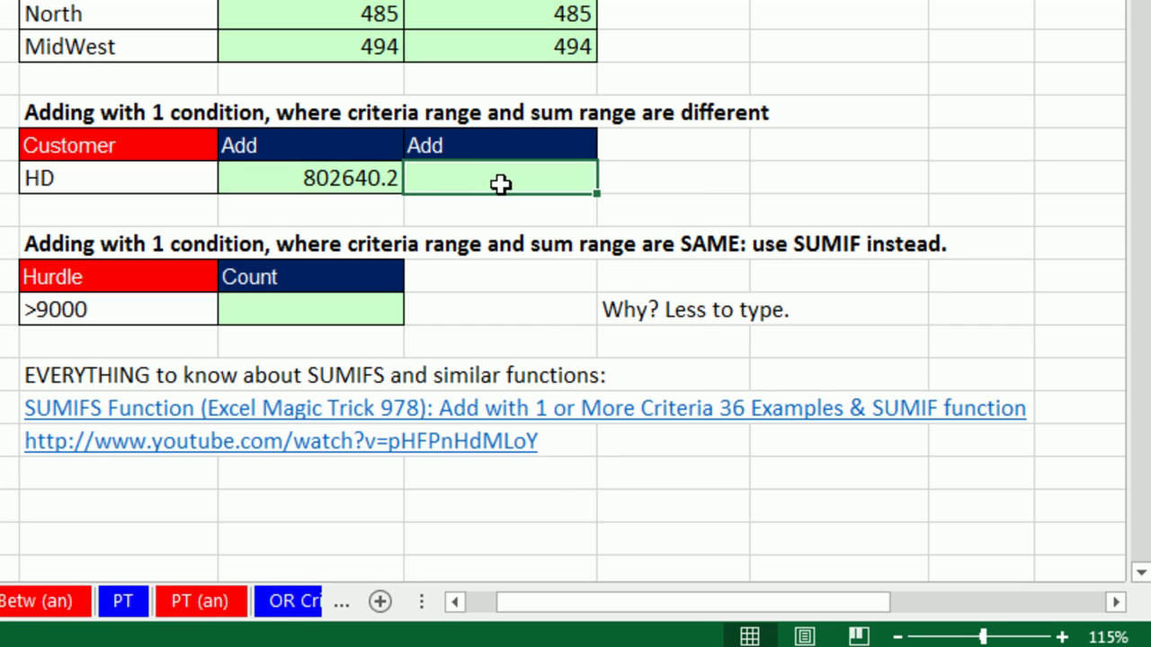
# Start a SUMIF formula in K32 with the Customer range D2:D2000 as its range argument.
pyautogui.write('=sumi')
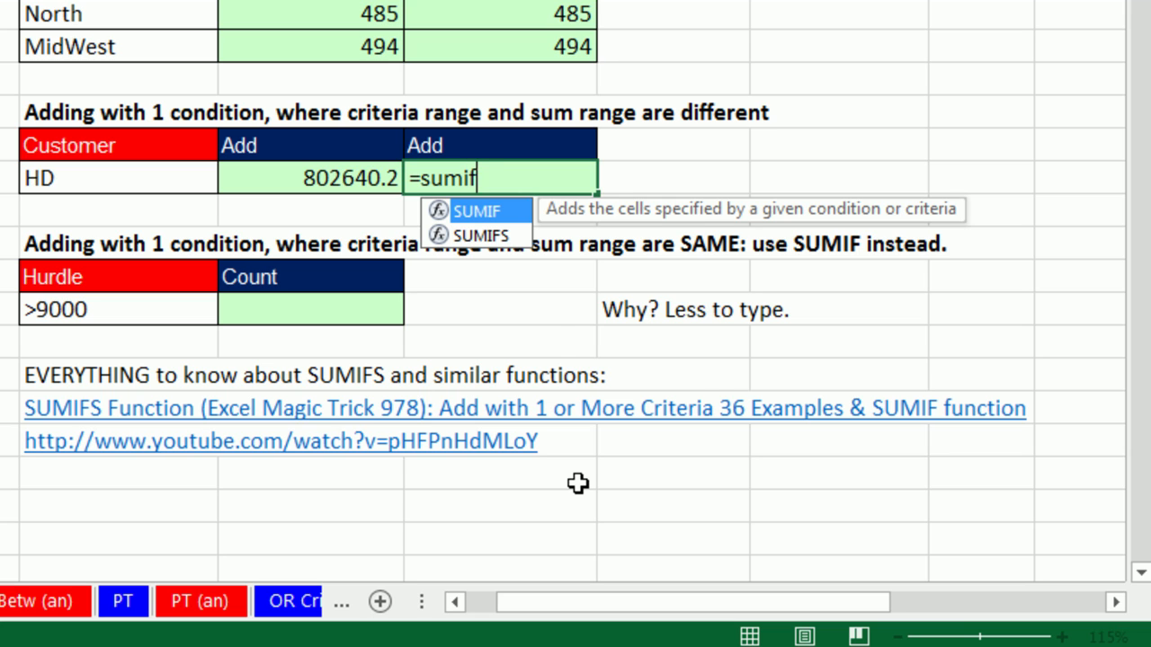
pyautogui.write('f')
pyautogui.press('Tab')
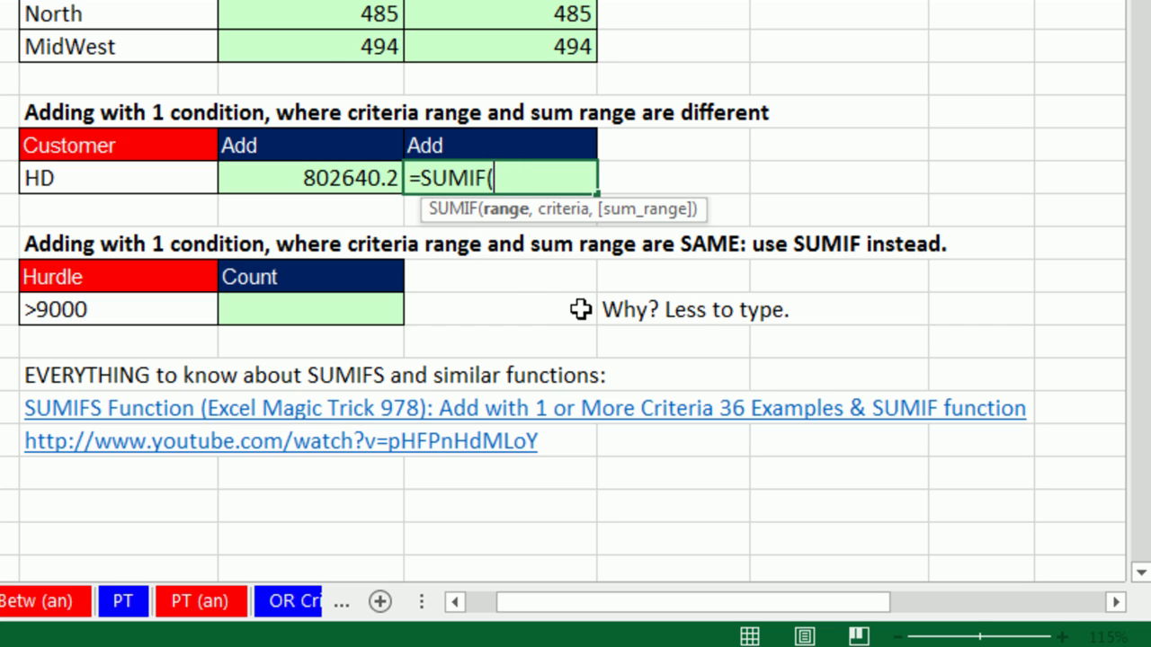
pyautogui.scroll(1, 576, 344)
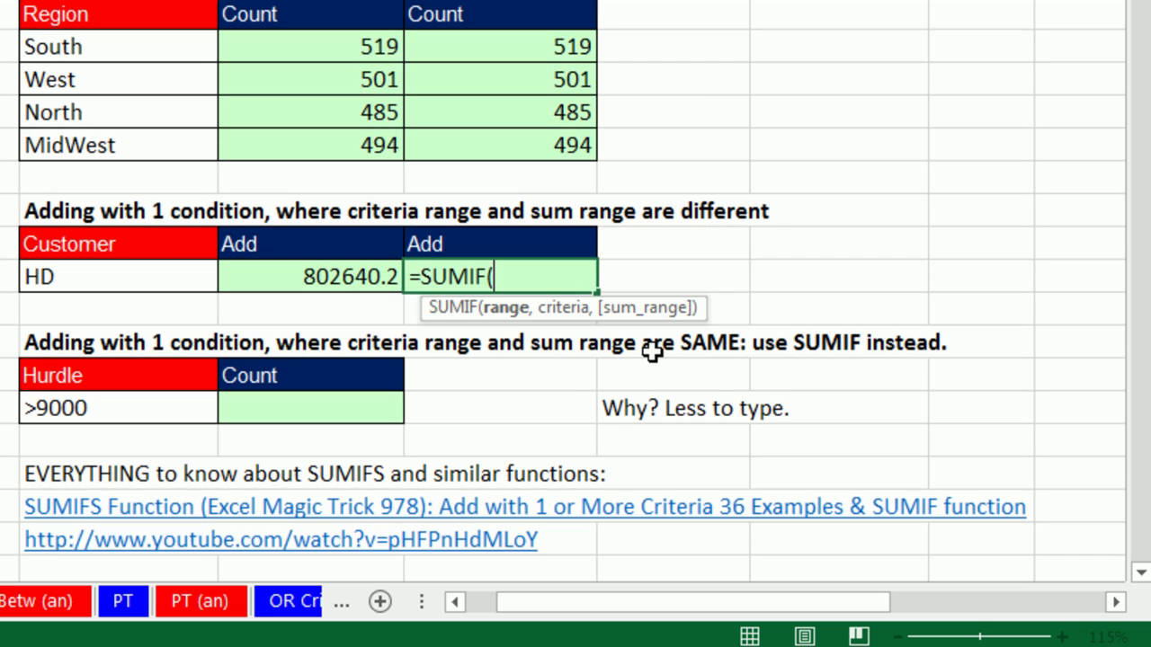
pyautogui.scroll(3, 221, 290)
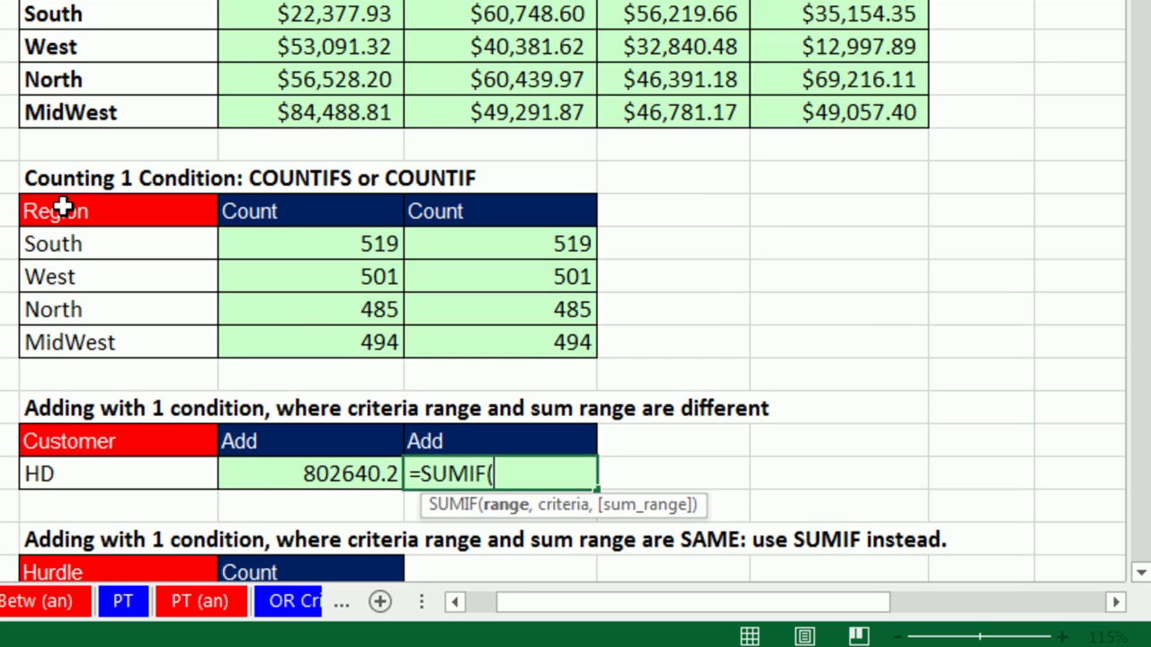
pyautogui.scroll(-1, 205, 99)
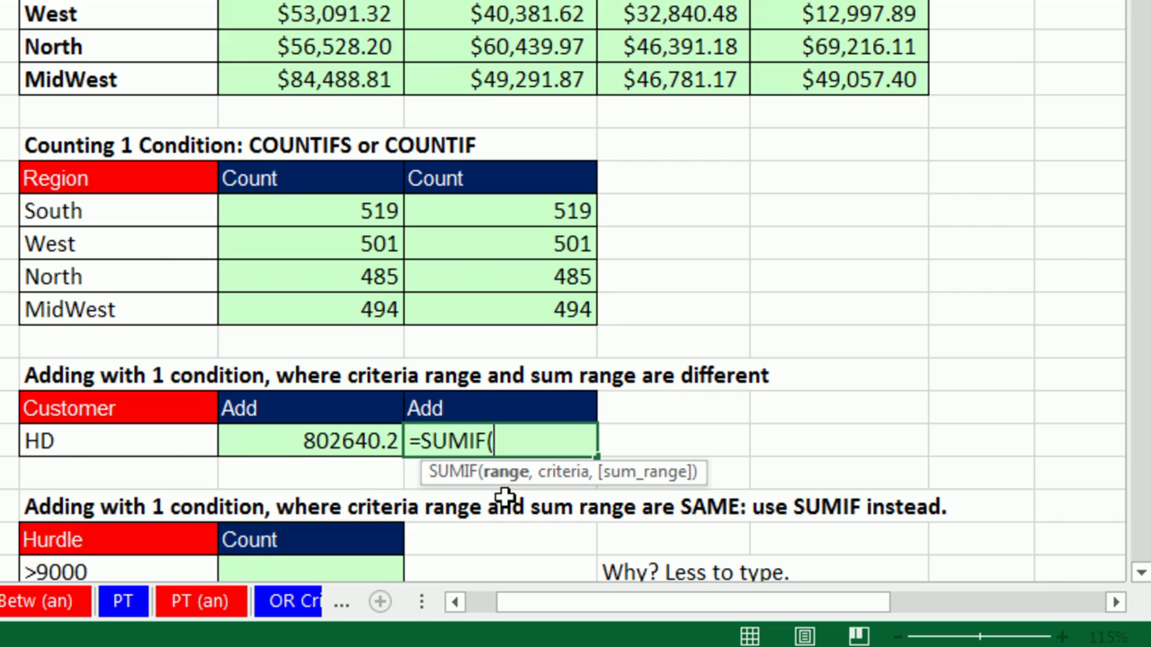
pyautogui.scroll(4, 269, 372)
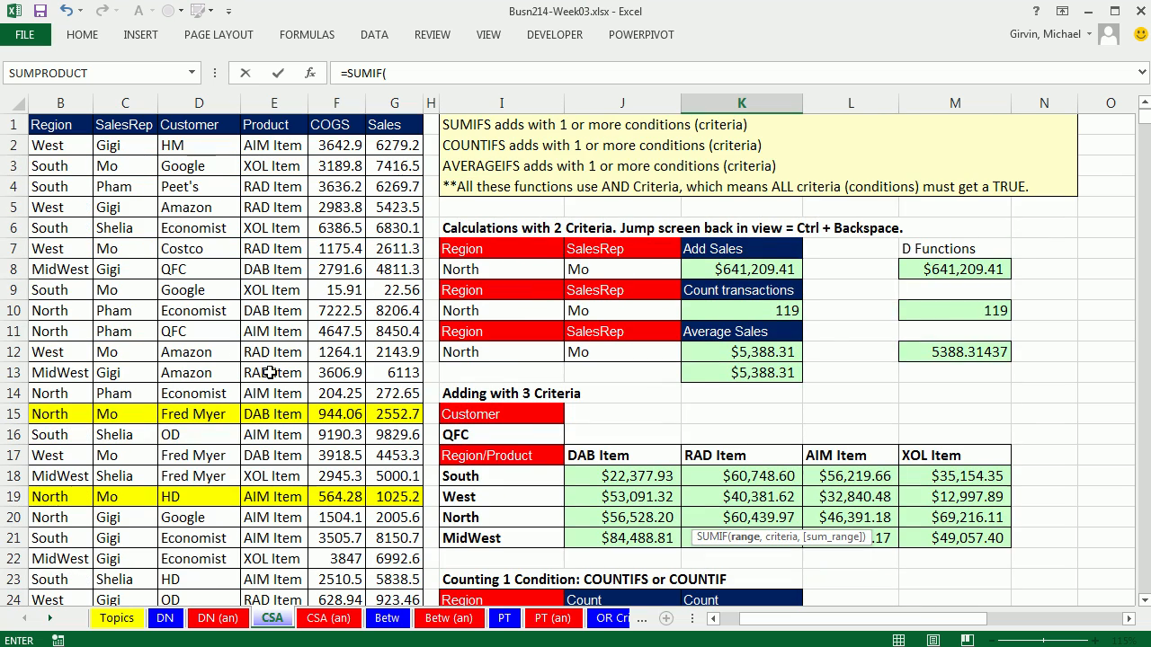
pyautogui.click(191, 145)
pyautogui.hotkey('ctrl', 'shift', 'Down')
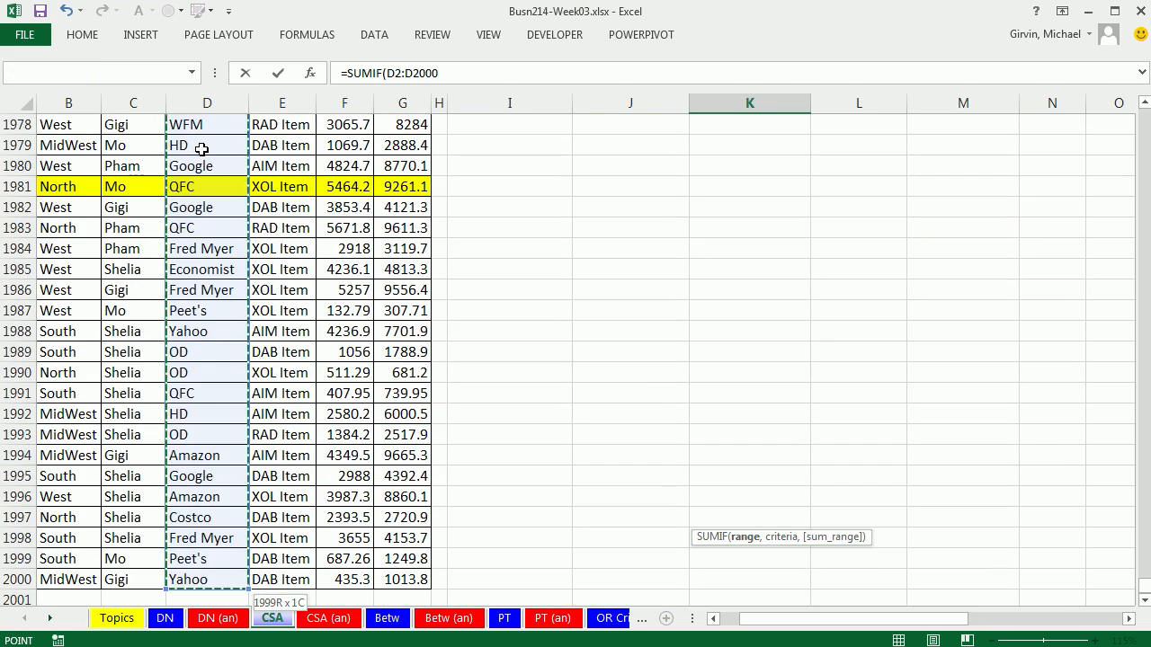
pyautogui.hotkey('ctrl', 'BackSpace')
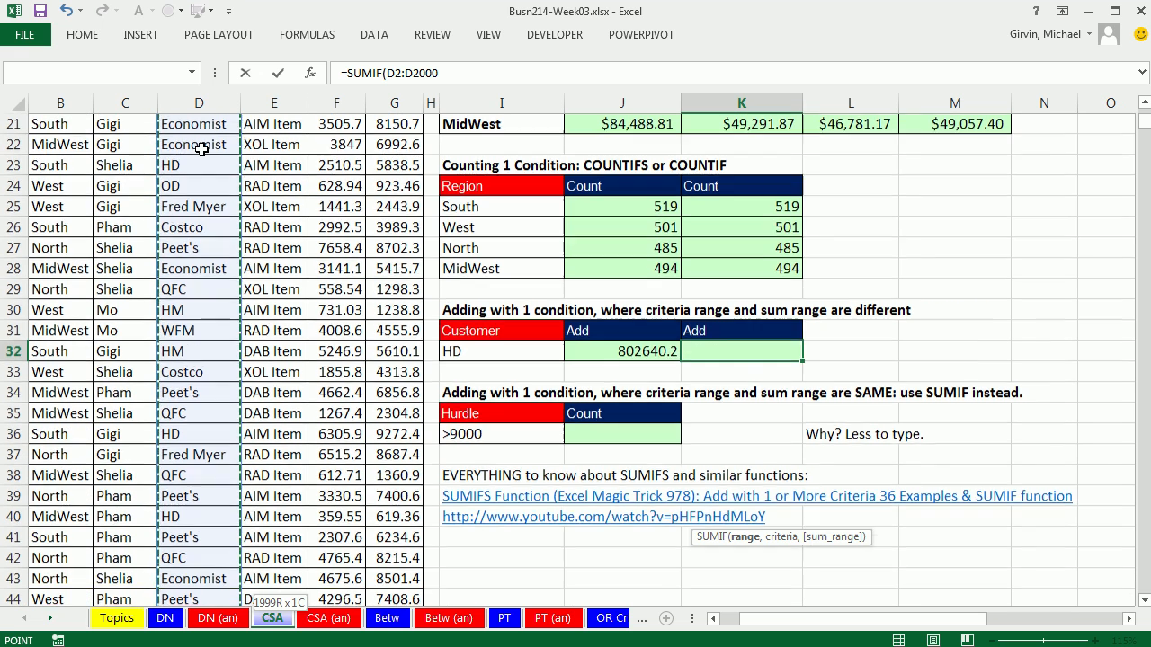
# Set the HD cell I32 as the SUMIF criterion and the Sales range G2:G2000 as sum_range.
pyautogui.write(',')
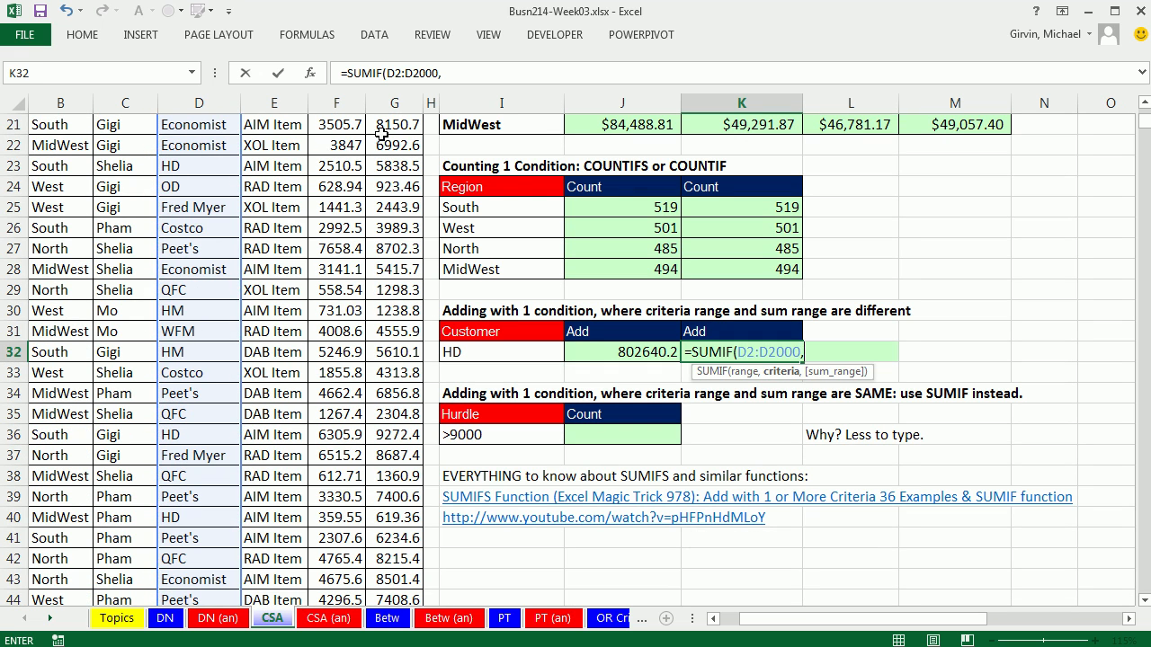
pyautogui.click(478, 354)
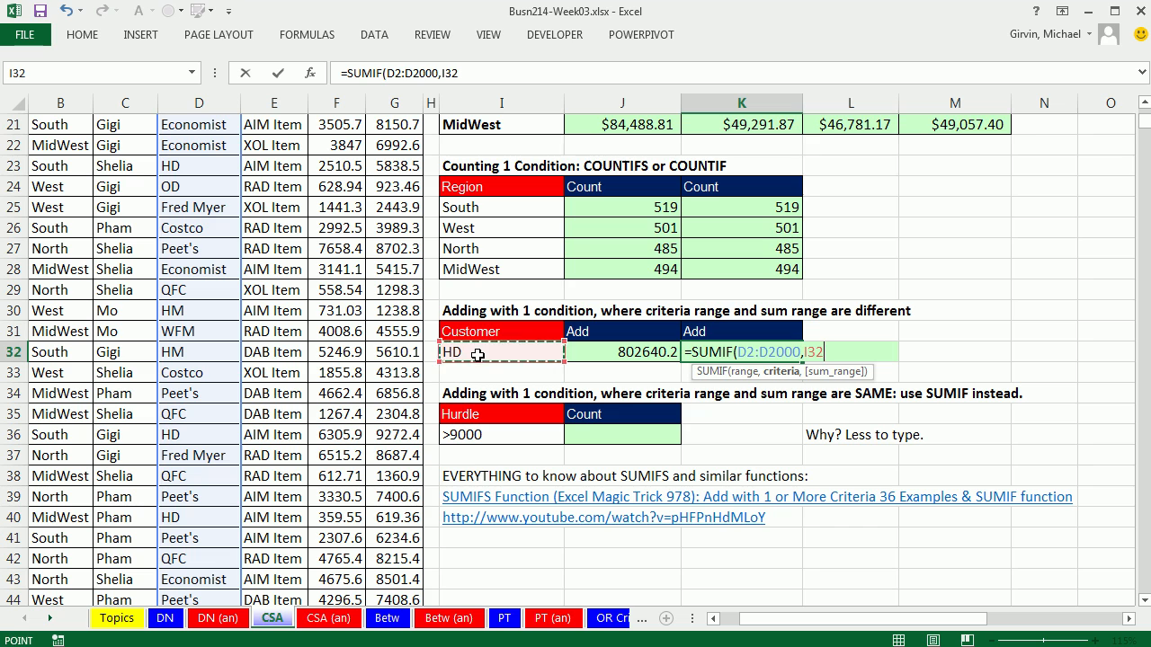
pyautogui.write(',')
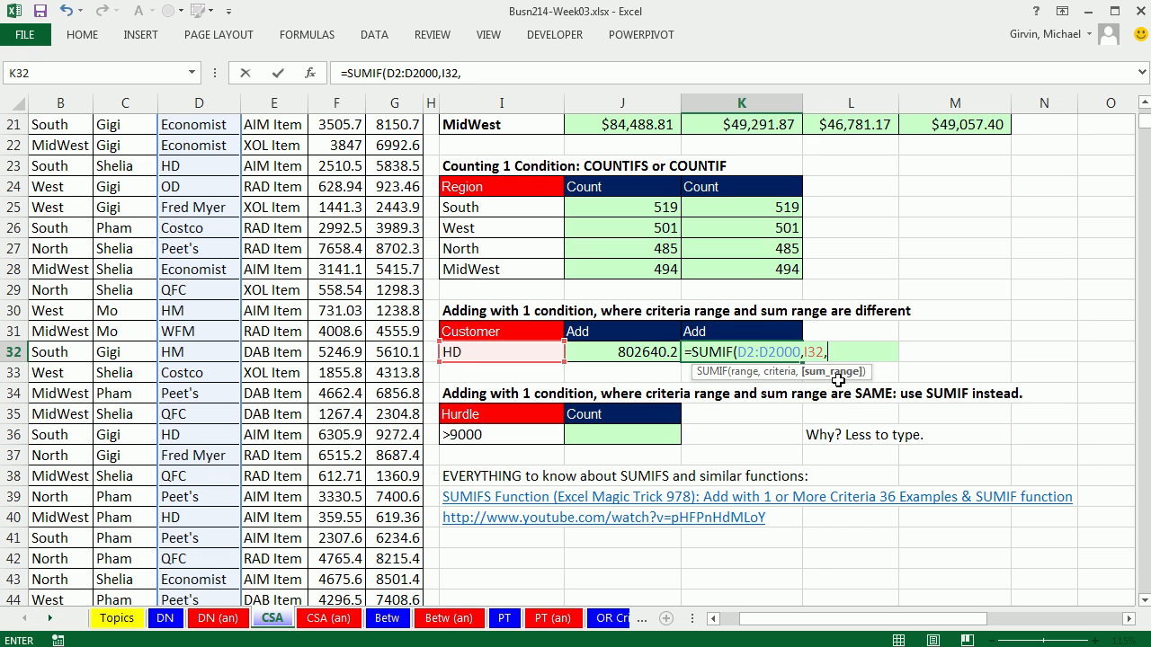
pyautogui.scroll(7, 407, 148)
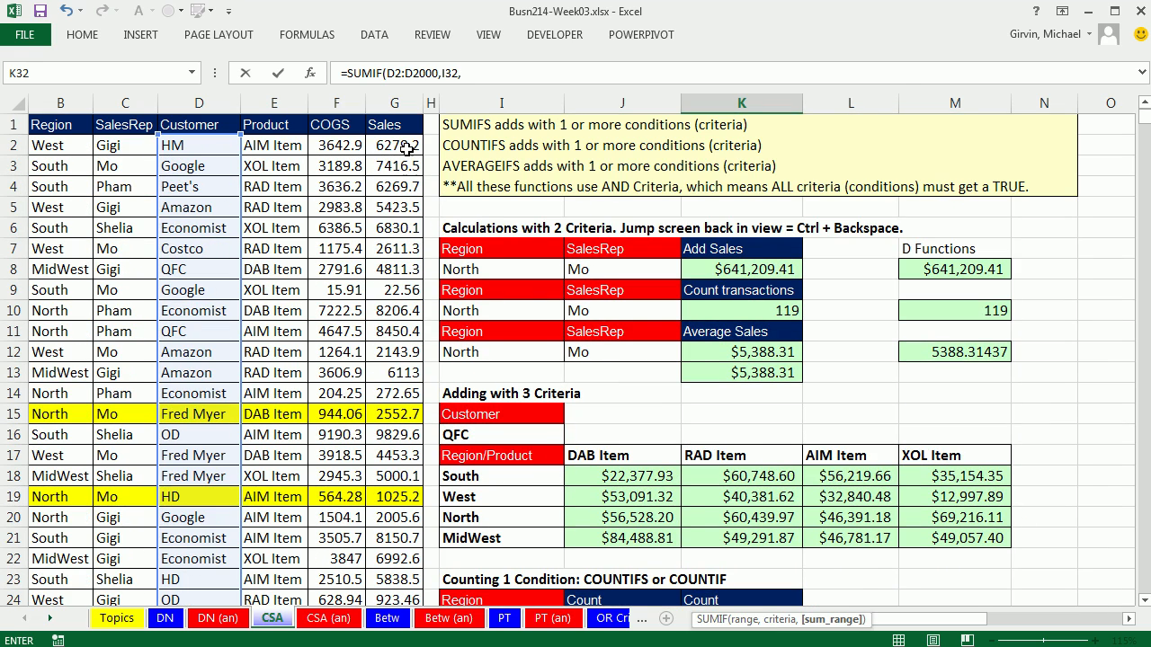
pyautogui.click(407, 149)
pyautogui.hotkey('ctrl', 'shift', 'Down')
pyautogui.hotkey('ctrl', 'BackSpace')
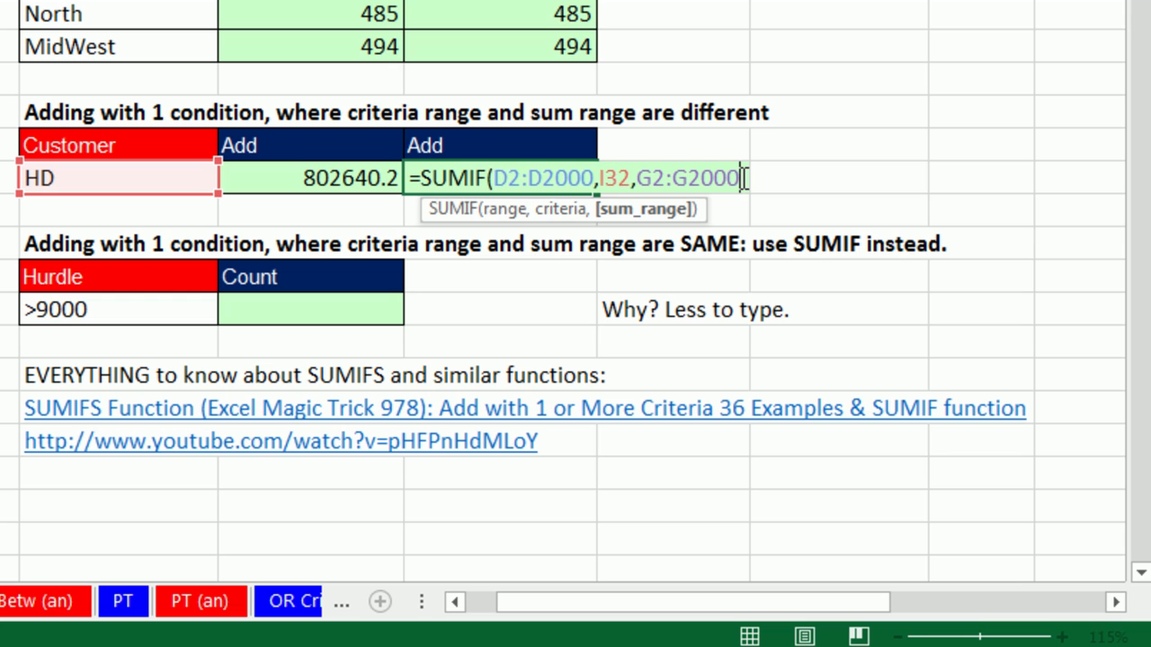
# Complete the SUMIF formula in K32 and review the sum_range and criteria_range1 arguments of the SUMIFS formula in J32.
pyautogui.hotkey('ctrl', 'Return')
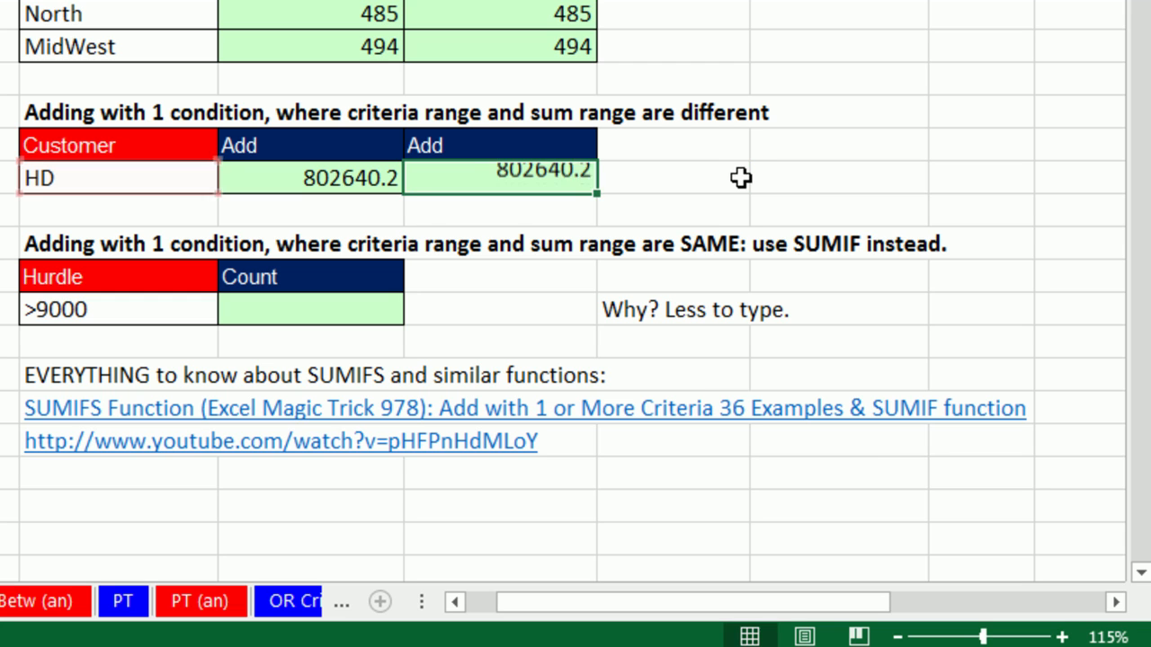
pyautogui.doubleClick(371, 177)
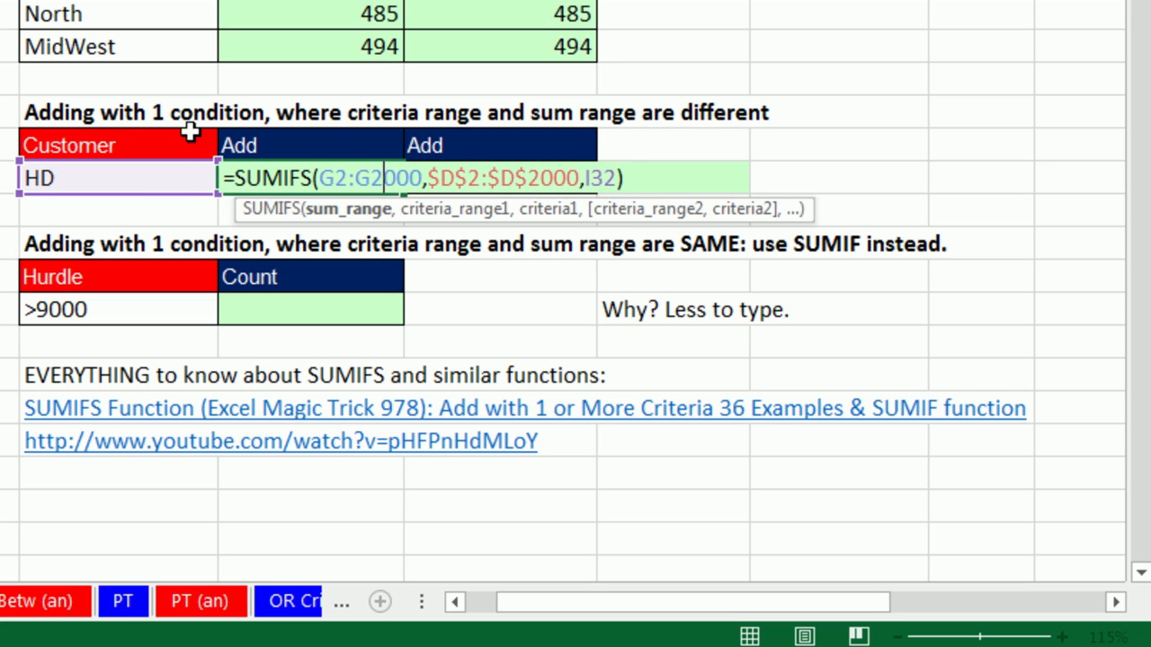
pyautogui.click(455, 178)
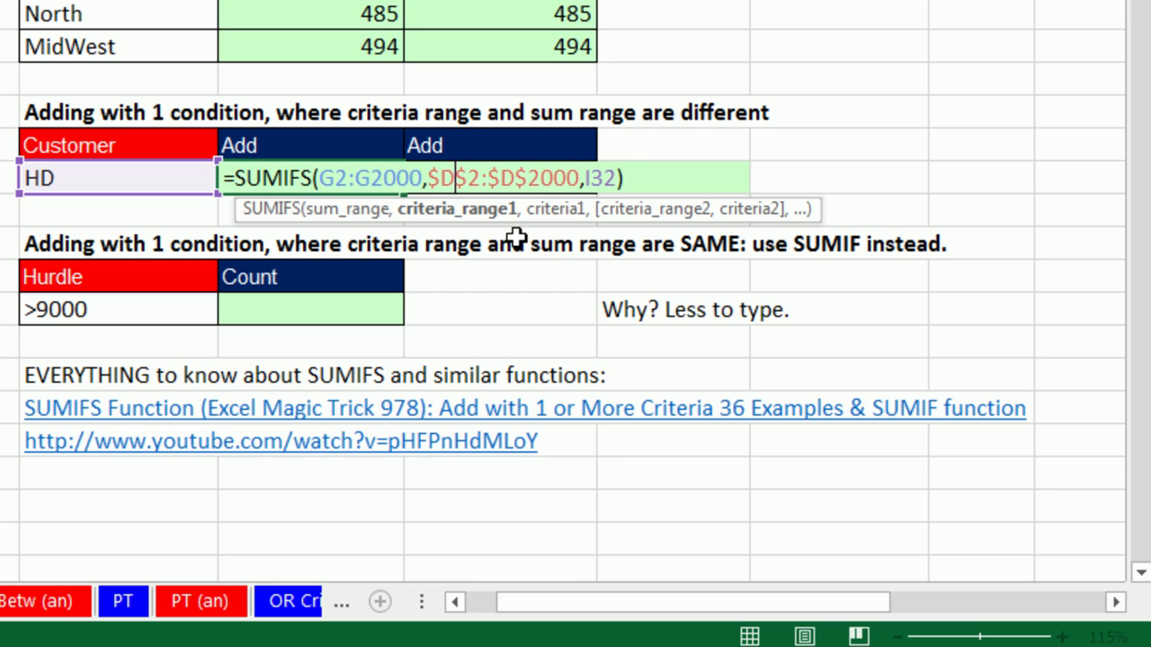
pyautogui.hotkey('ctrl', 'Return')
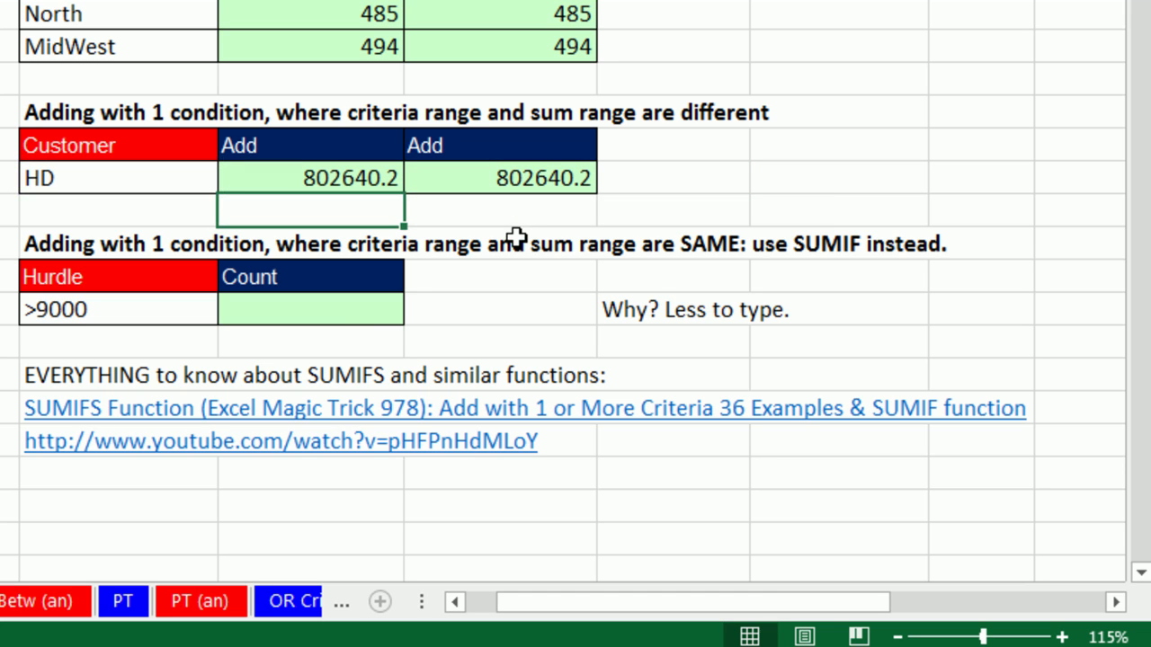
# Start a SUMIF formula in J36 with the Sales range G2:G2000 as its range argument.
pyautogui.click(355, 316)
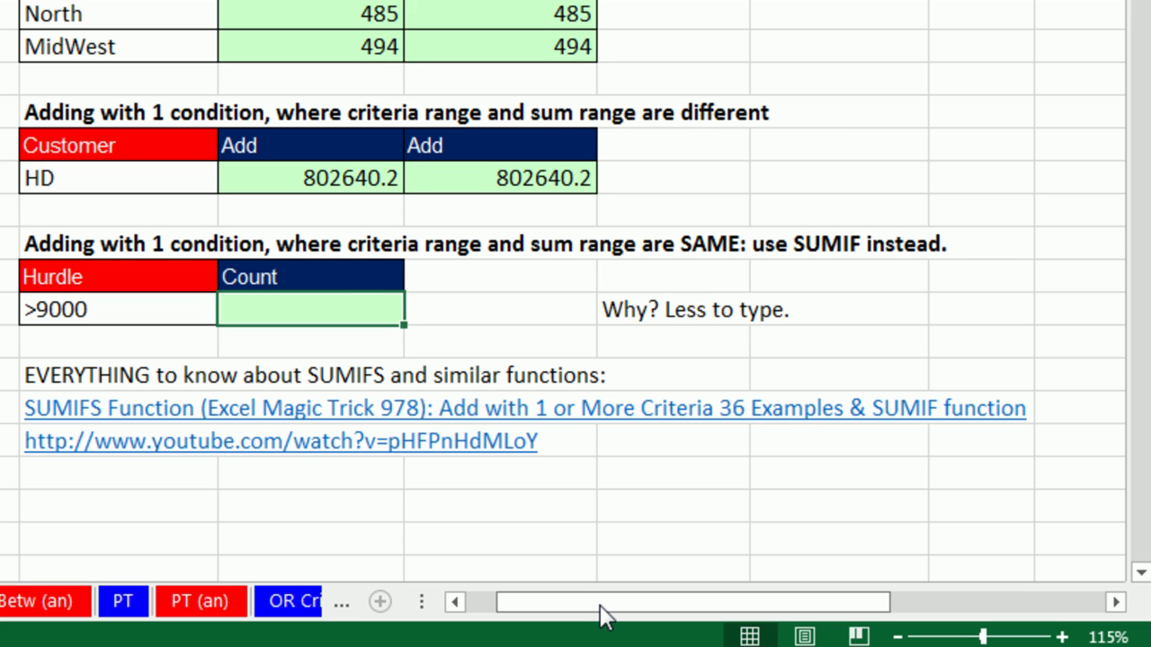
pyautogui.write('=sumi')
pyautogui.press('Tab')
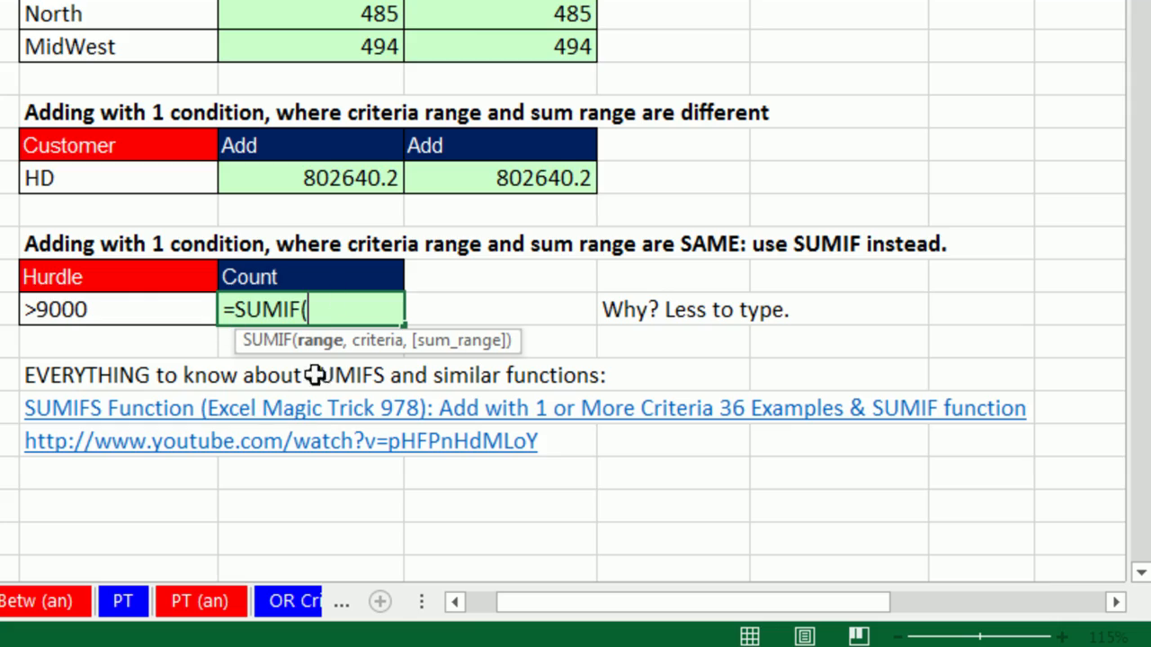
pyautogui.scroll(7, 44, 264)
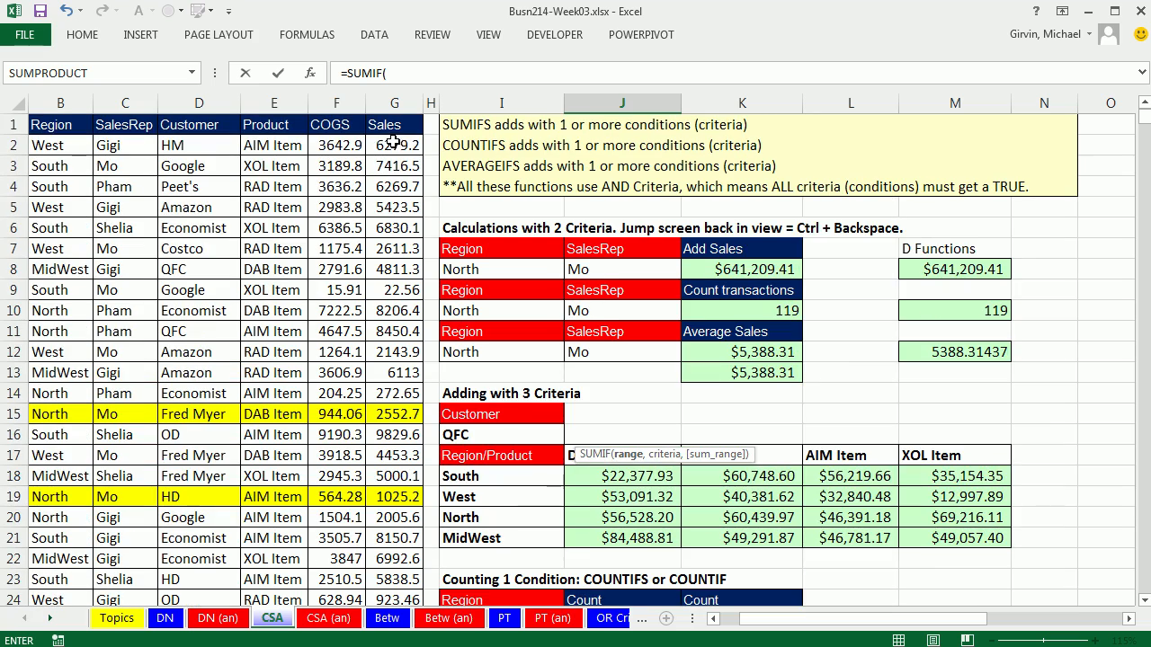
pyautogui.click(393, 141)
pyautogui.hotkey('ctrl', 'shift', 'Down')
pyautogui.scroll(8, 393, 180)
pyautogui.hotkey('ctrl', 'BackSpace')
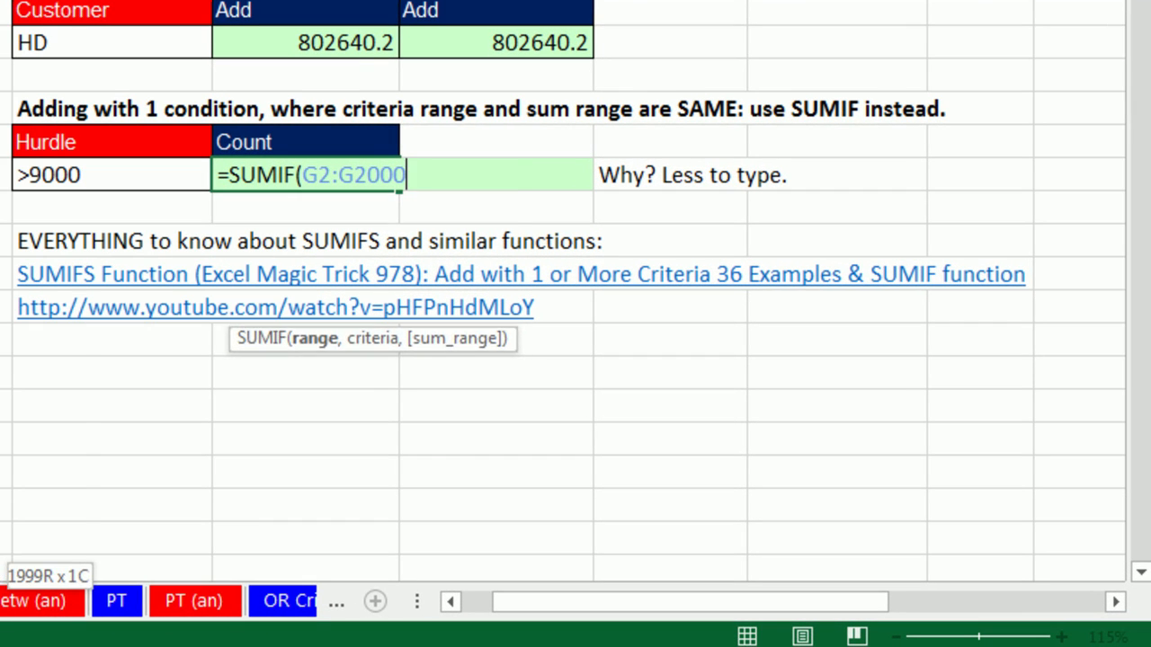
# Use the >9000 hurdle cell I36 as the SUMIF criterion and complete the formula in J36 without a sum_range.
pyautogui.write(',')
pyautogui.click(142, 177)
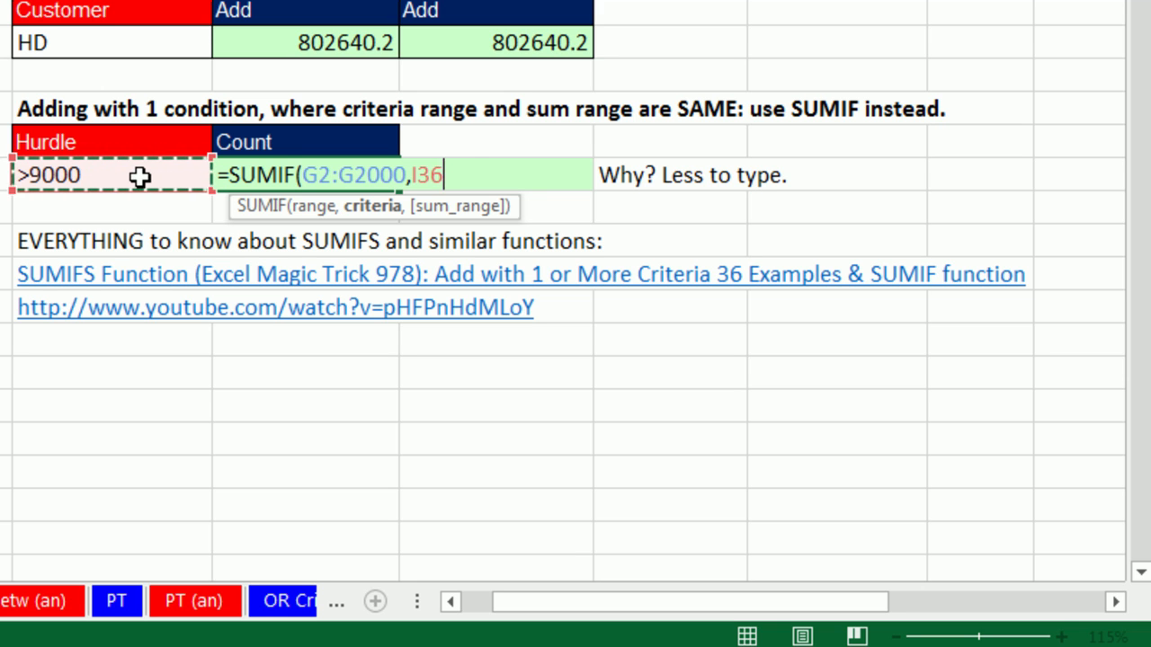
pyautogui.write(')')
pyautogui.hotkey('ctrl', 'Return')
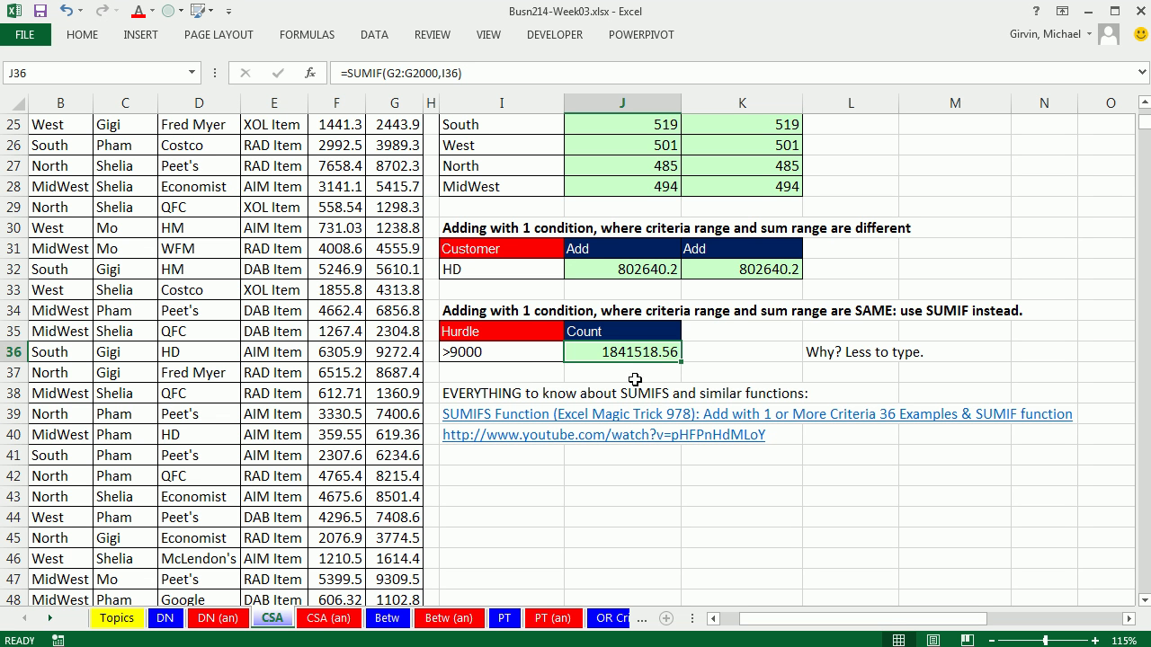
# Copy the Count header and its result cell J35:J36 into column K, and clear the copied formula from K36.
pyautogui.moveTo(643, 332); pyautogui.dragTo(644, 352)
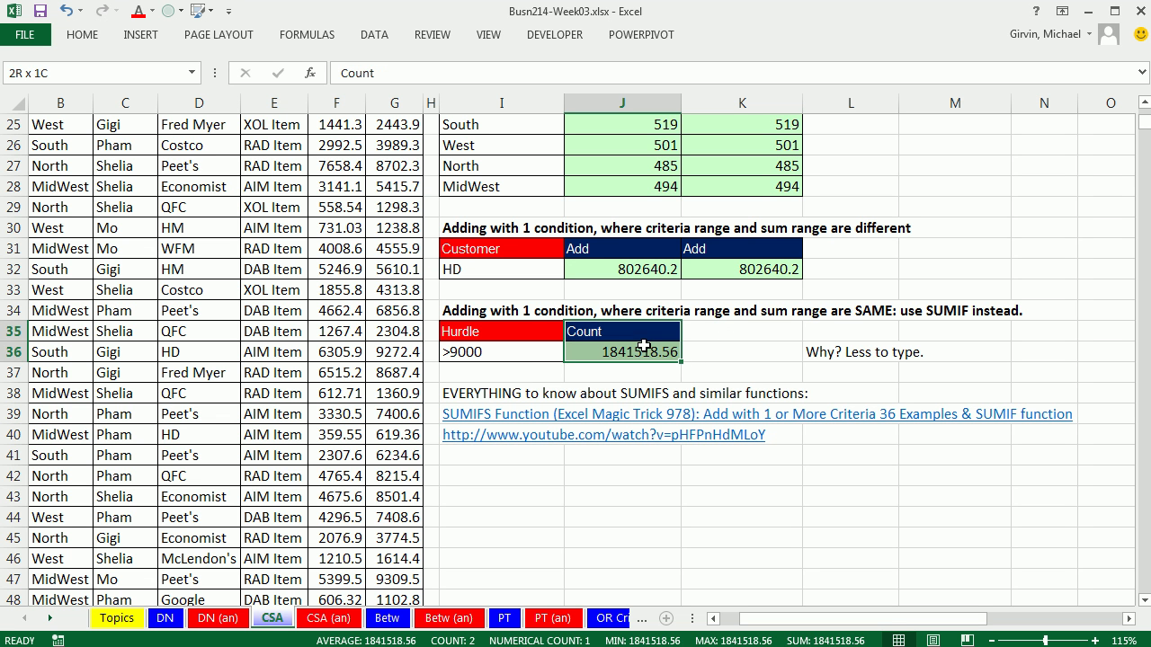
pyautogui.hotkey('ctrl', 'c')
pyautogui.click(746, 331)
pyautogui.hotkey('ctrl', 'v')
pyautogui.click(752, 351)
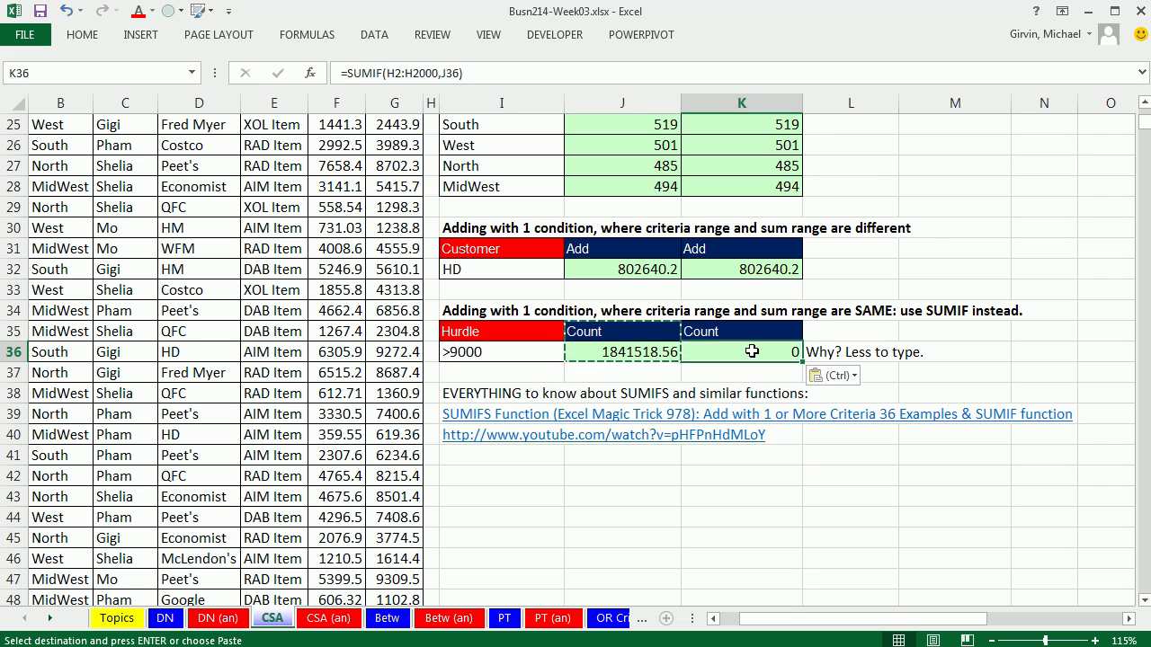
pyautogui.press('Delete')
# Start a SUMIFS formula in K36 with the Sales range G2:G2000 as its sum_range.
pyautogui.write('=sumifs')
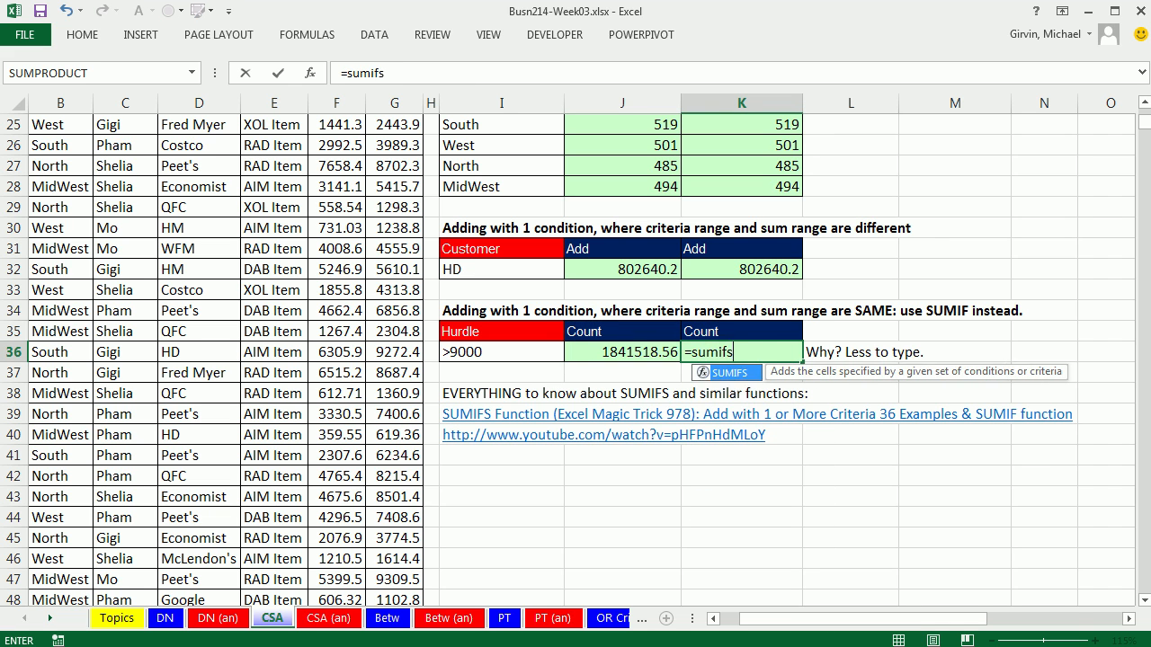
pyautogui.press('Tab')
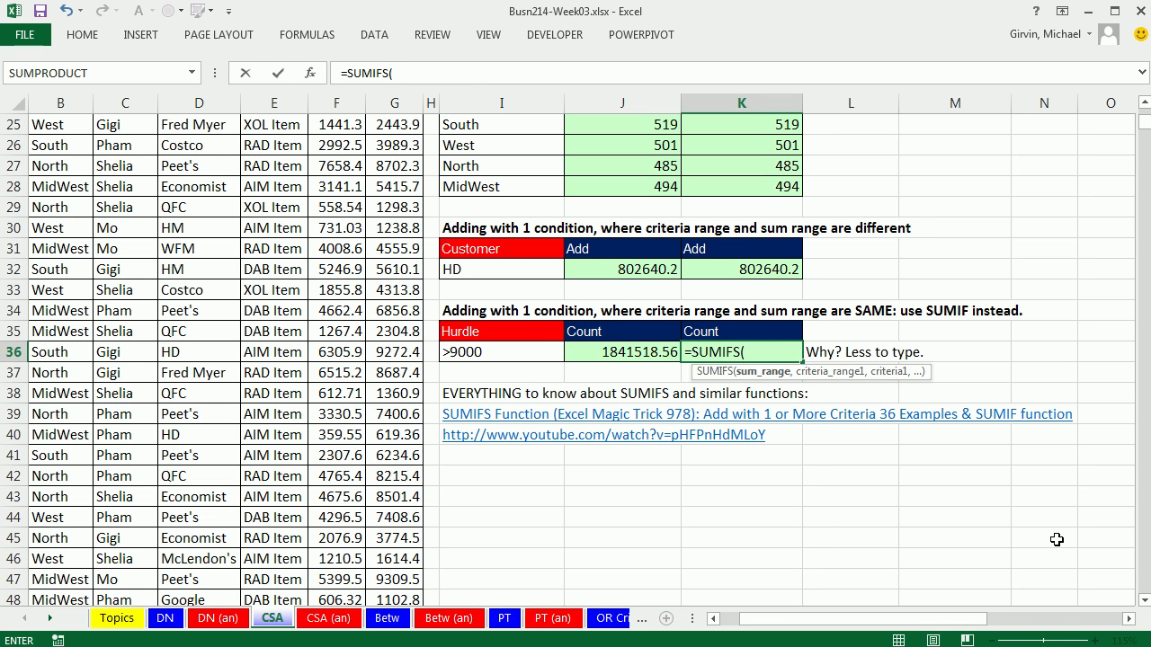
pyautogui.scroll(8, 587, 380)
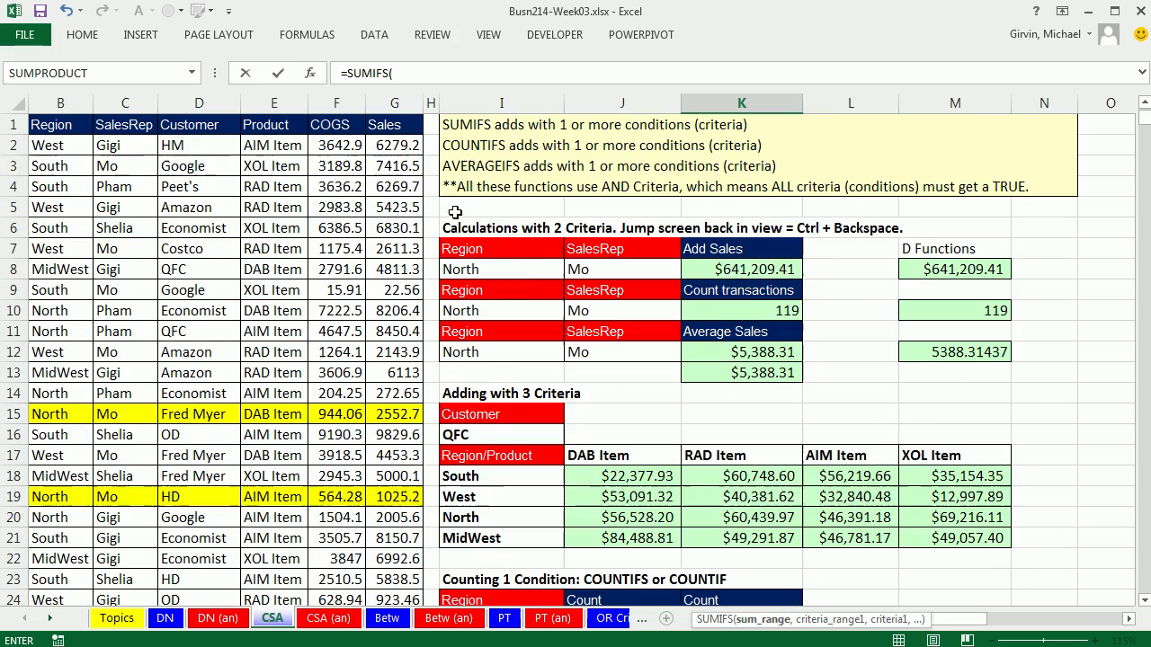
pyautogui.click(382, 144)
pyautogui.hotkey('ctrl', 'shift', 'Down')
pyautogui.hotkey('ctrl', 'BackSpace')
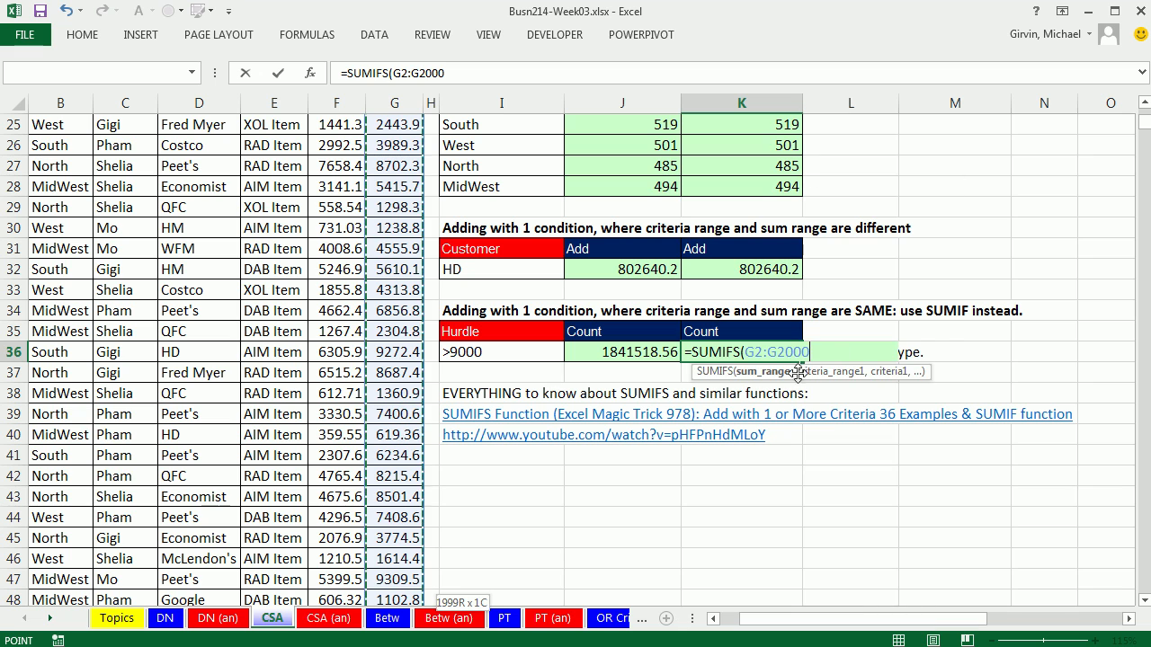
# Set G2:G2000 as criteria_range1 and the hurdle cell I36 as the criterion, and complete the SUMIFS formula in K36.
pyautogui.write(',')
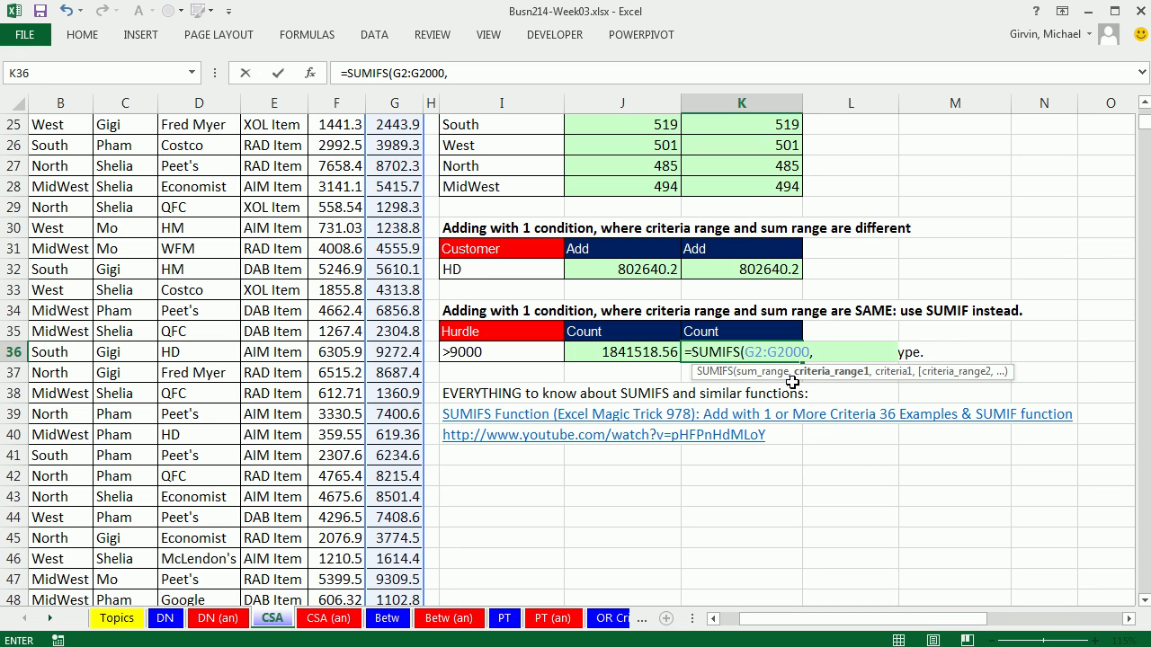
pyautogui.scroll(8, 829, 384)
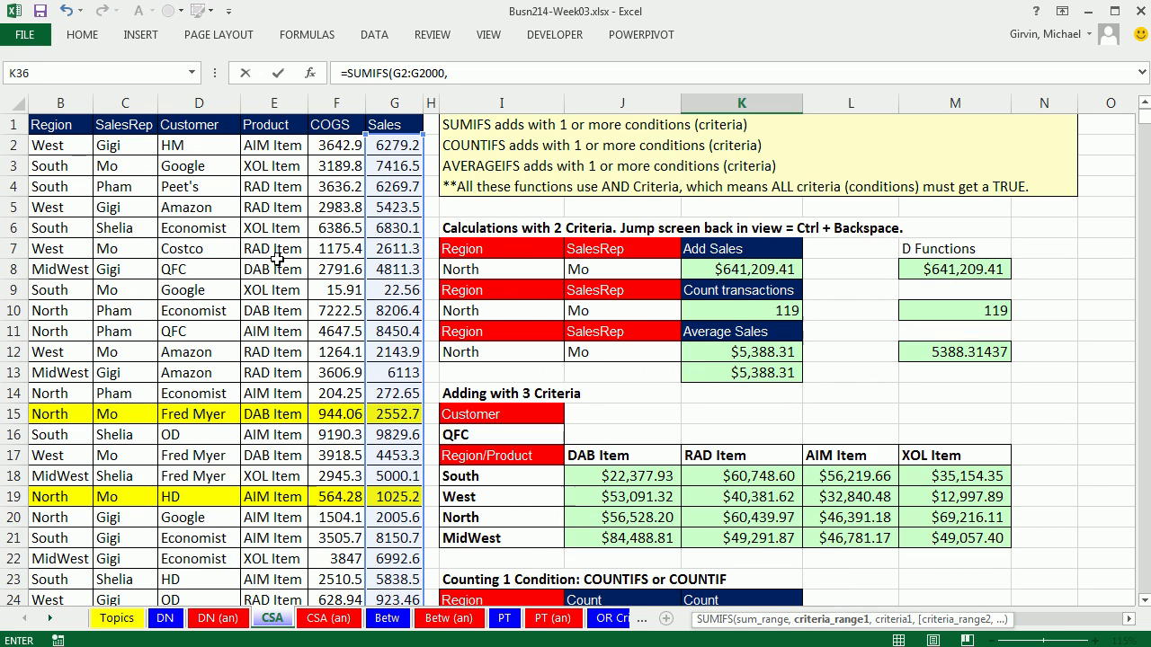
pyautogui.click(393, 144)
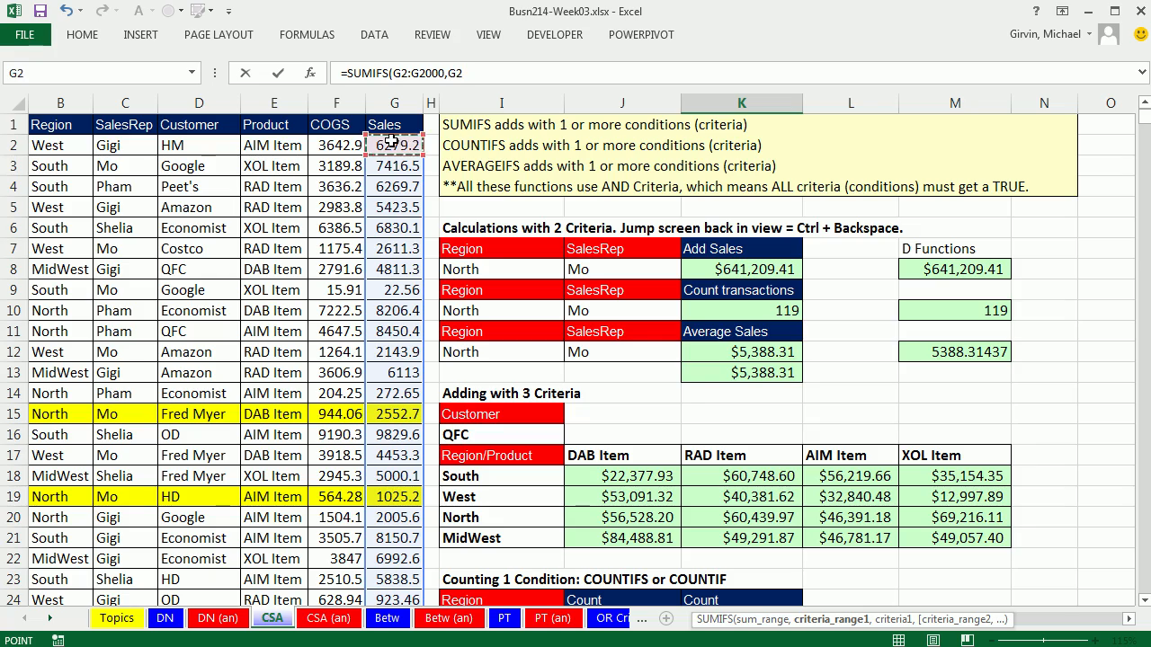
pyautogui.hotkey('ctrl', 'shift', 'Down')
pyautogui.hotkey('ctrl', 'BackSpace')
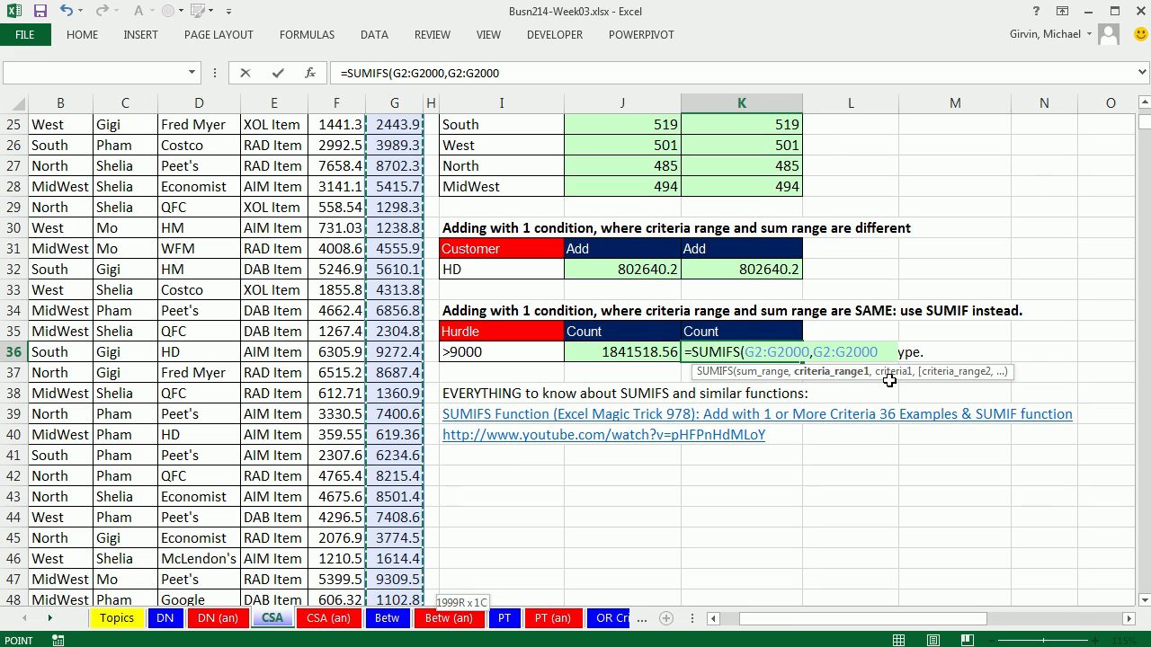
pyautogui.write(',')
pyautogui.click(484, 353)
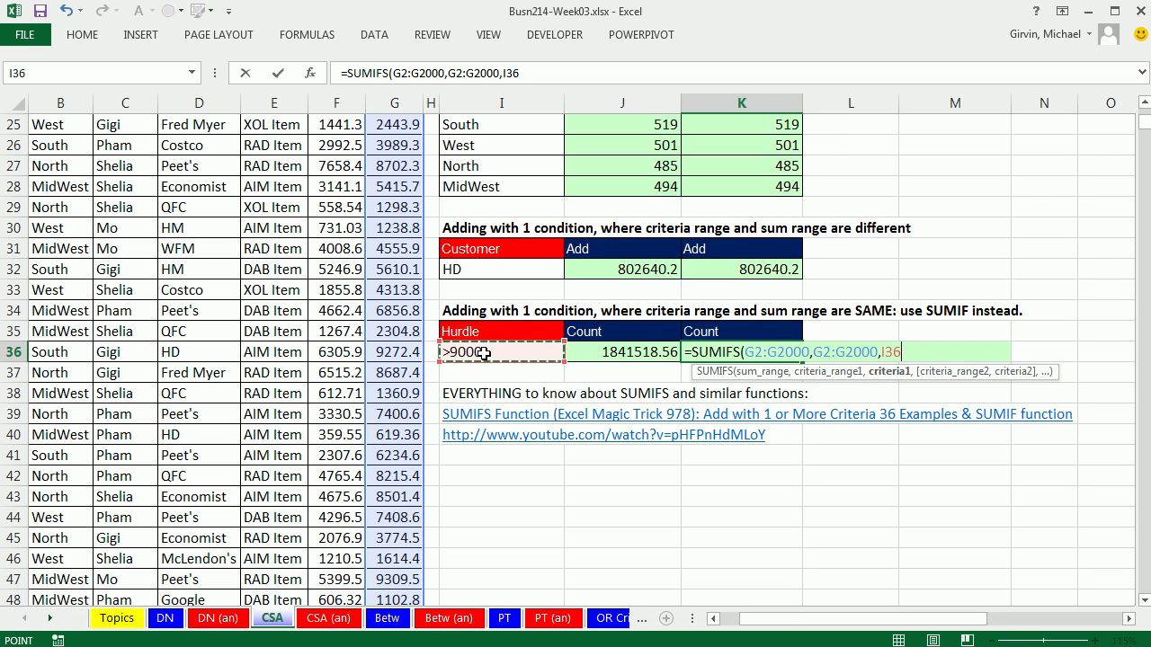
pyautogui.hotkey('ctrl', 'Return')
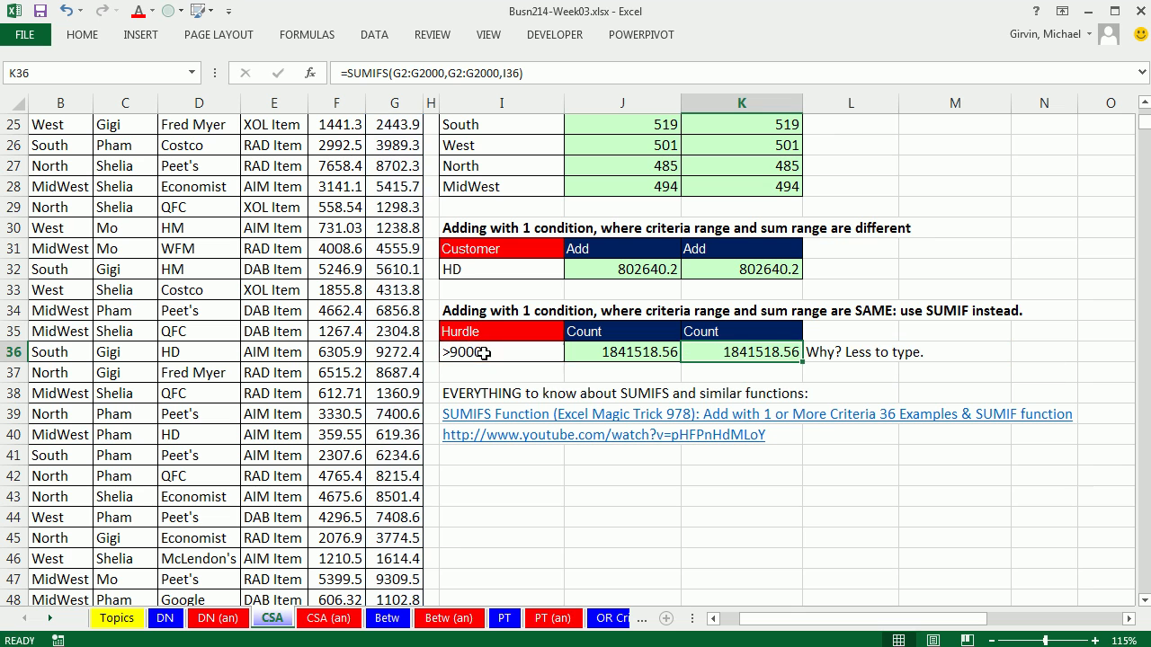
# Try to enter the SUMIFS formula in K36 without its criteria_range1 argument, and discard the edit.
pyautogui.doubleClick(787, 351)
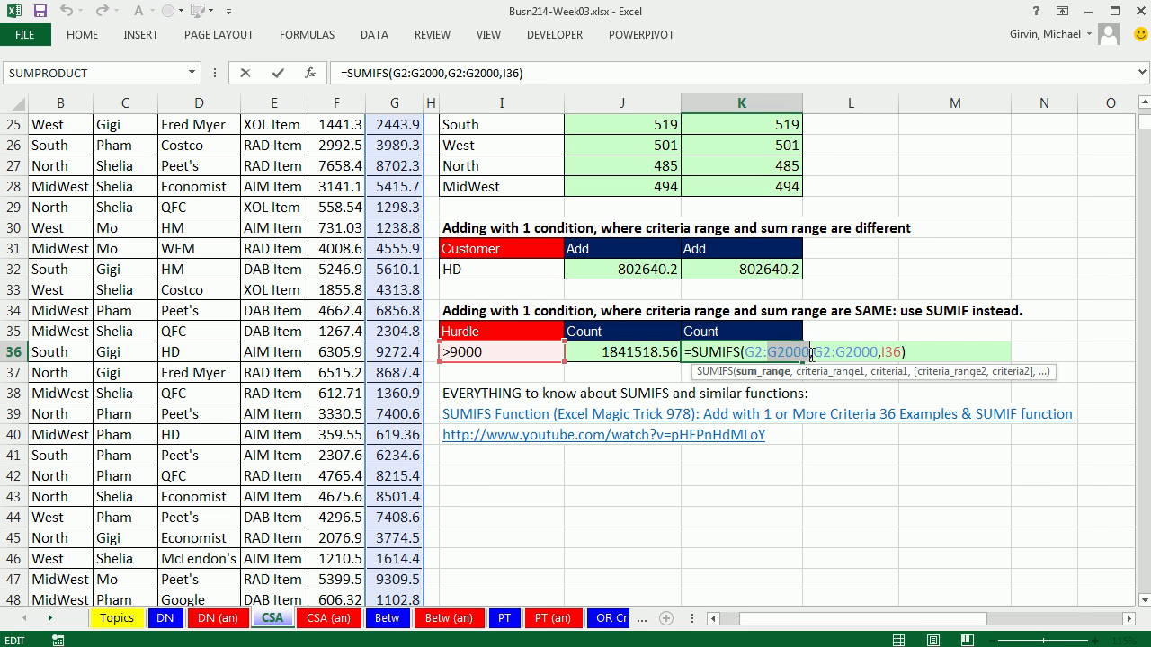
pyautogui.moveTo(813, 351); pyautogui.dragTo(882, 355)
pyautogui.press('Delete')
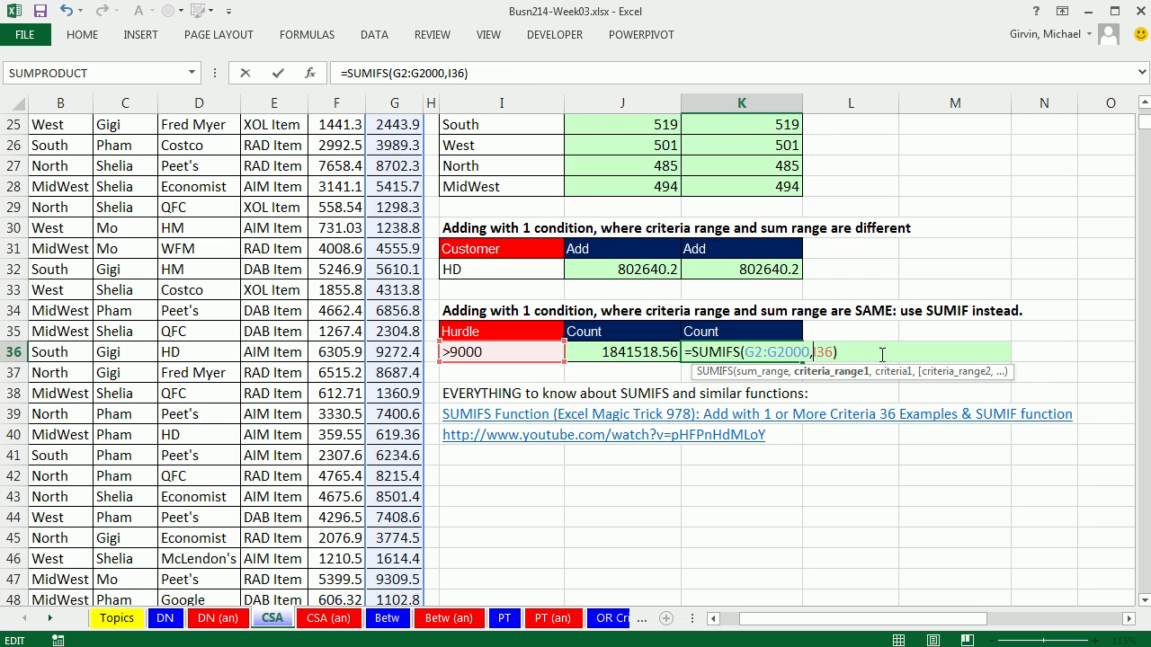
pyautogui.hotkey('ctrl', 'Return')
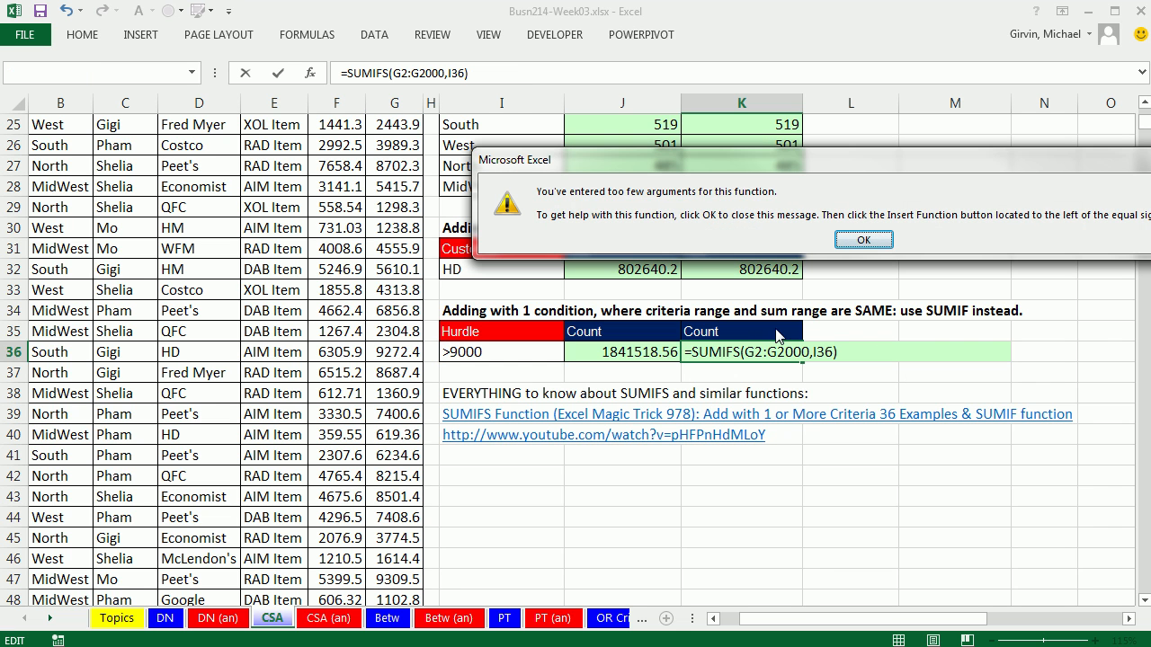
pyautogui.press('Return')
pyautogui.press('Escape')
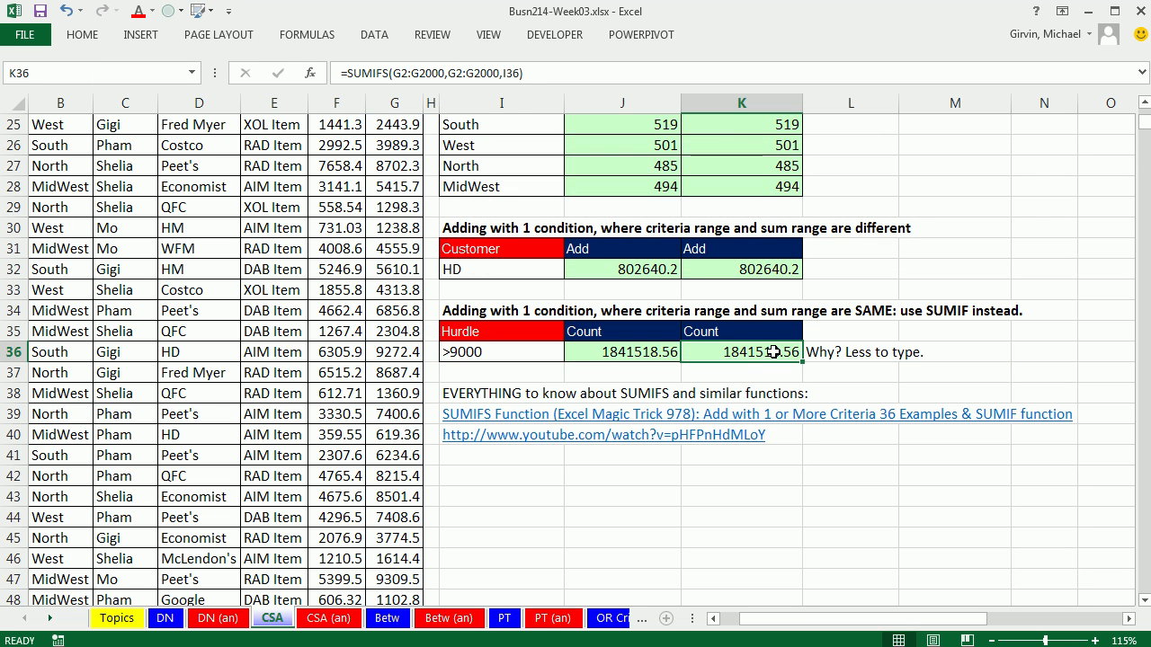
# Compare the arguments of the SUMIFS formula in K36 with those of the SUMIF formula in J36.
pyautogui.doubleClick(776, 352)
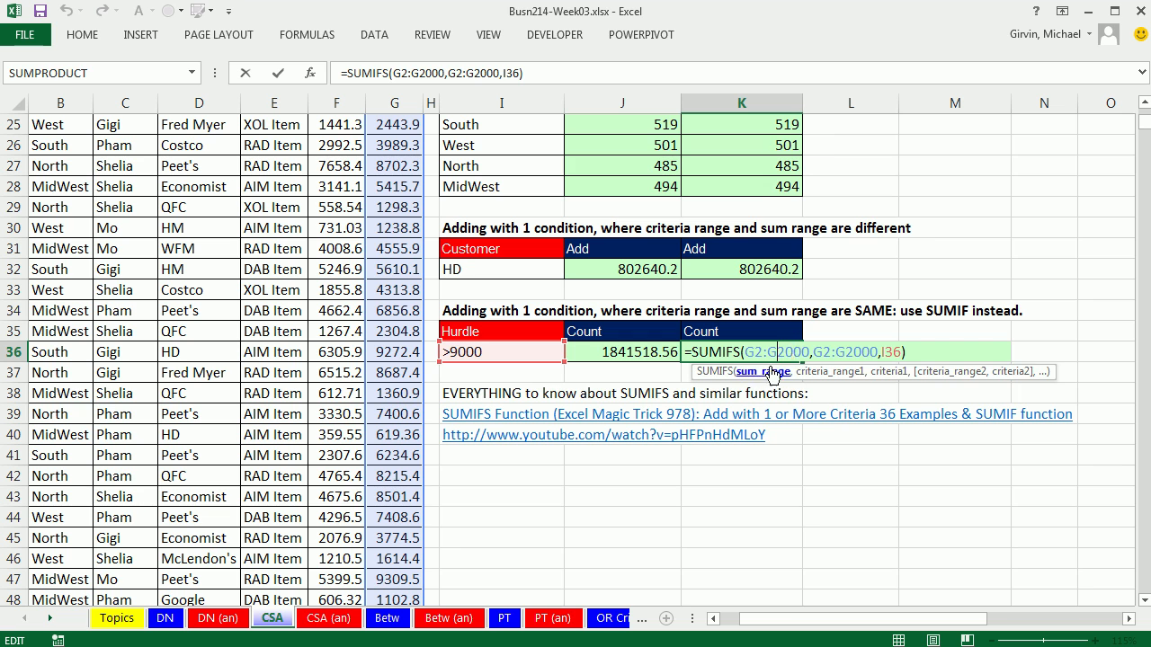
pyautogui.press('Escape')
pyautogui.doubleClick(636, 356)
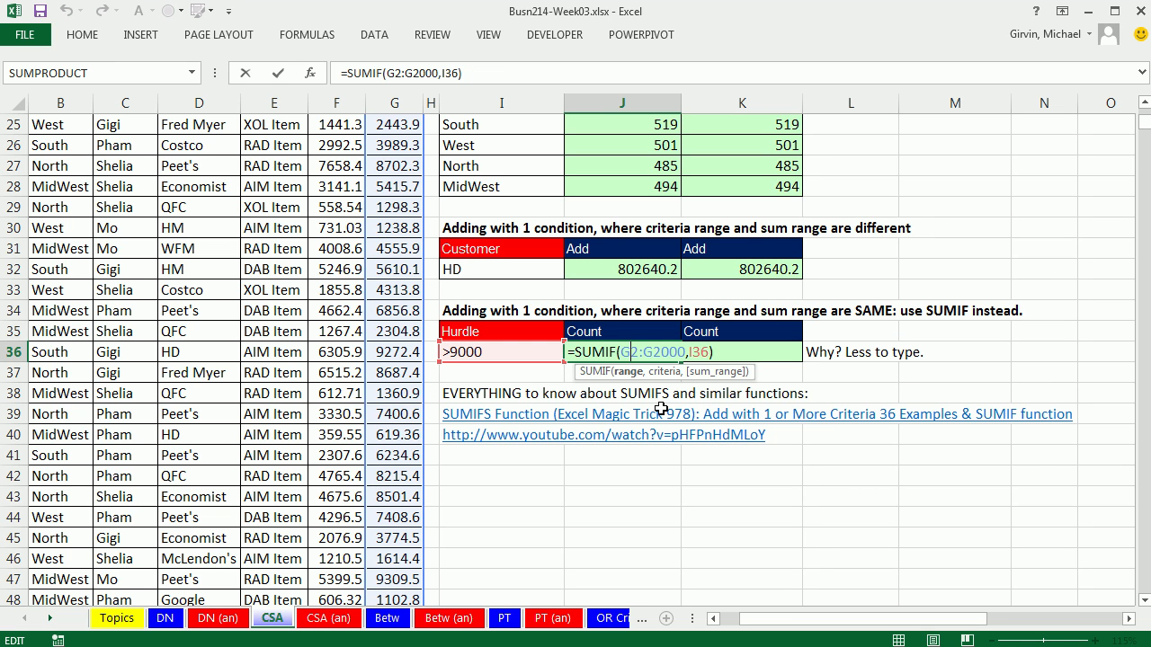
pyautogui.press('Escape')
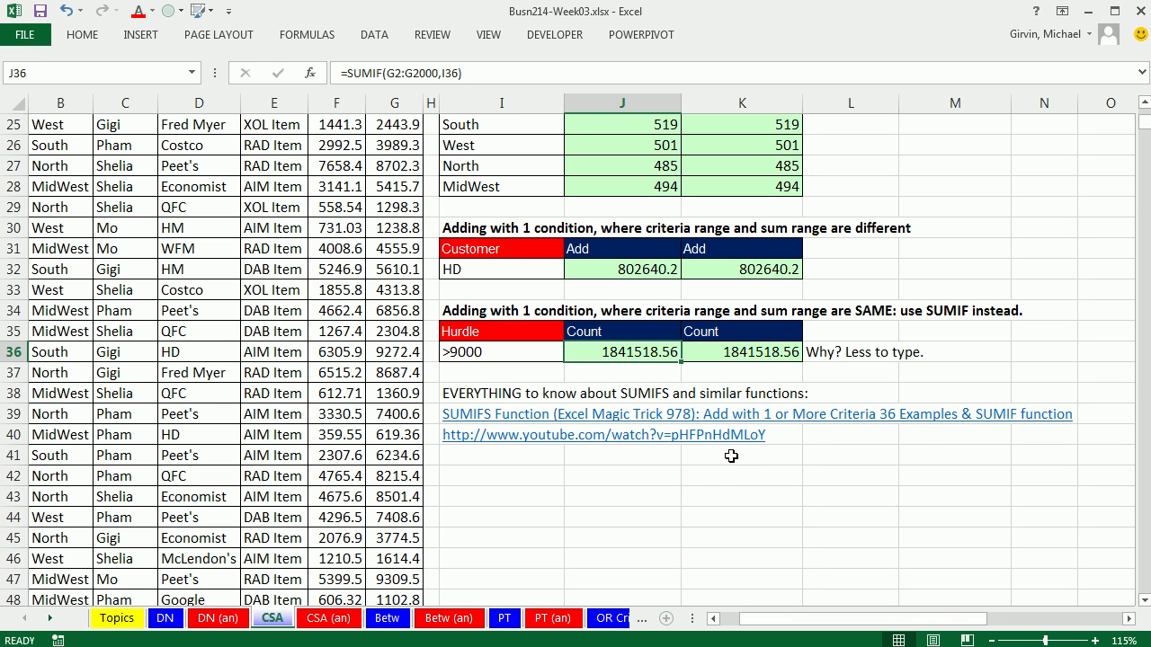
# Open the Betw sheet and examine its Date and Sales columns and the first category's lower and upper limits.
pyautogui.click(388, 618)
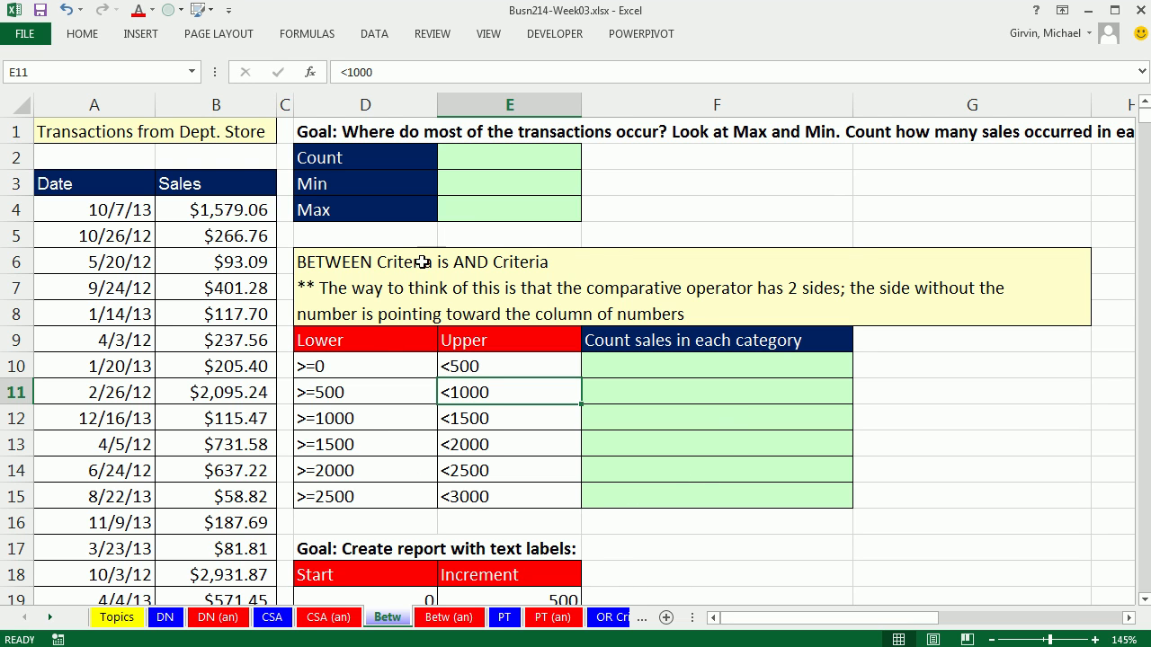
pyautogui.moveTo(215, 210); pyautogui.dragTo(217, 495)
pyautogui.moveTo(74, 202); pyautogui.dragTo(99, 472)
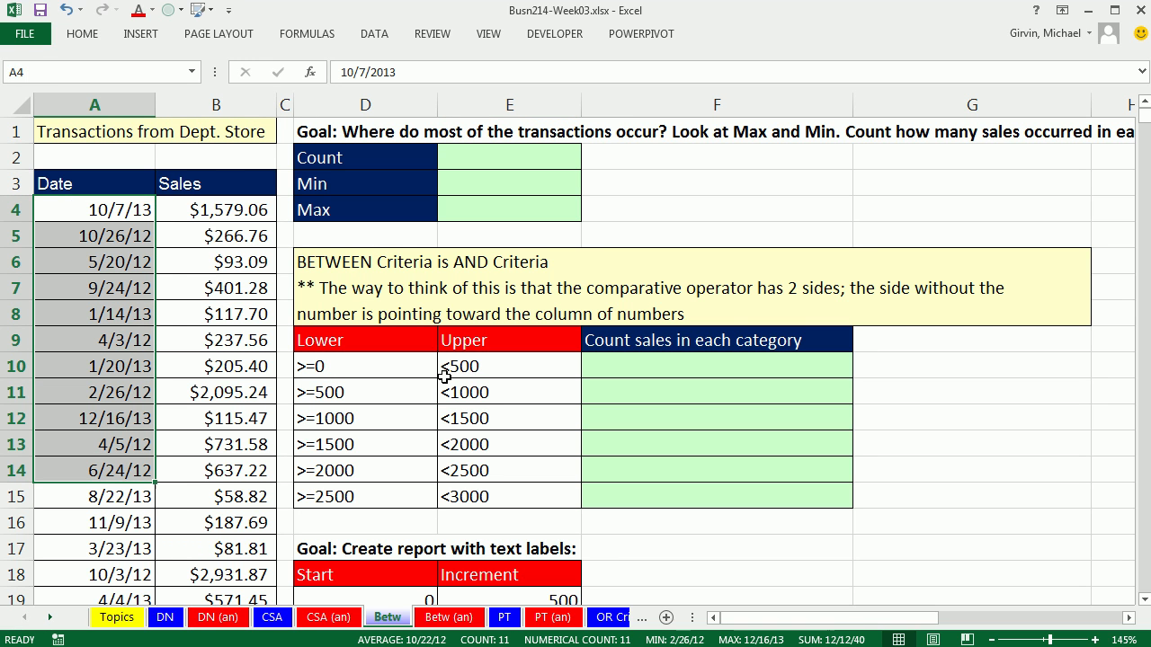
pyautogui.click(609, 373)
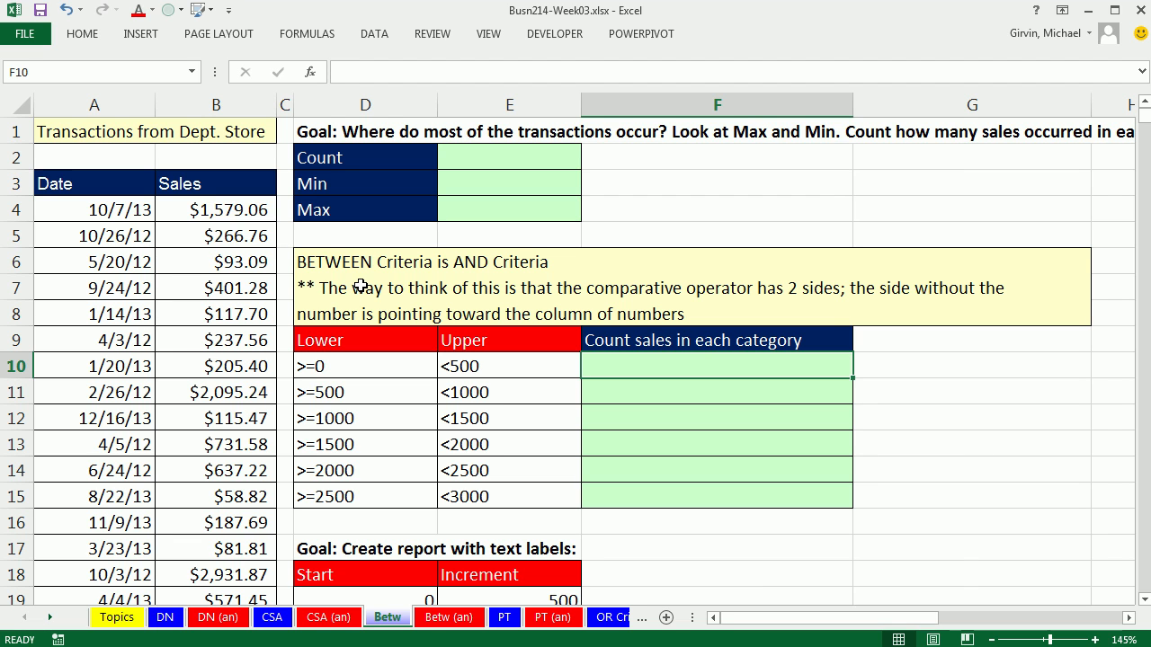
pyautogui.click(484, 363)
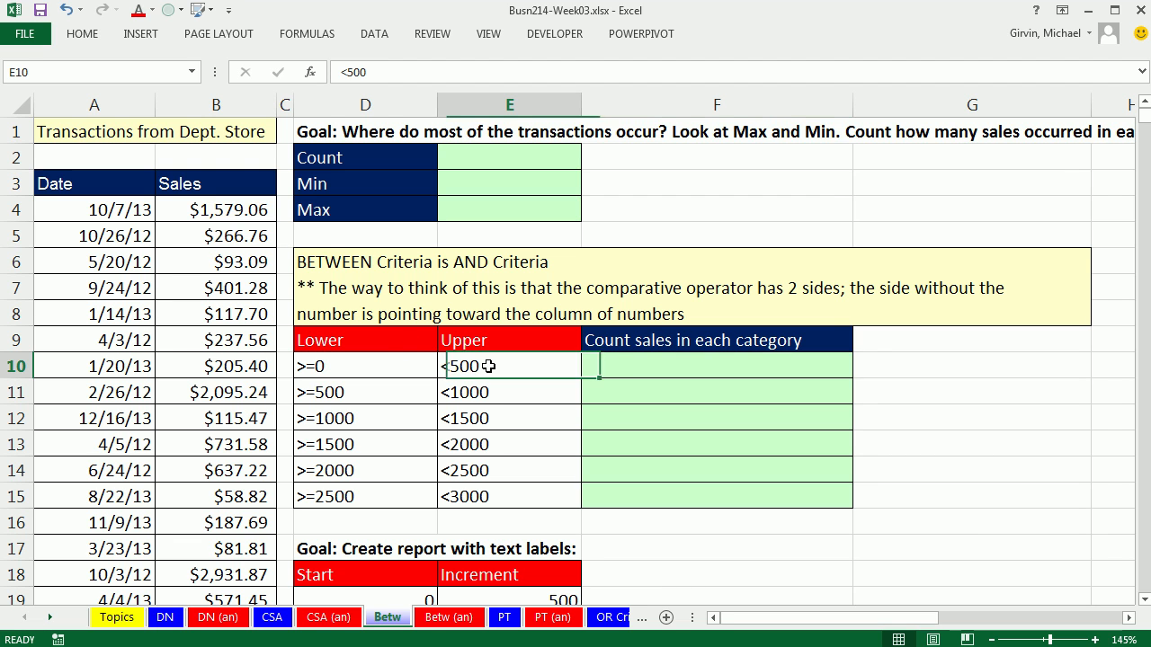
pyautogui.click(386, 359)
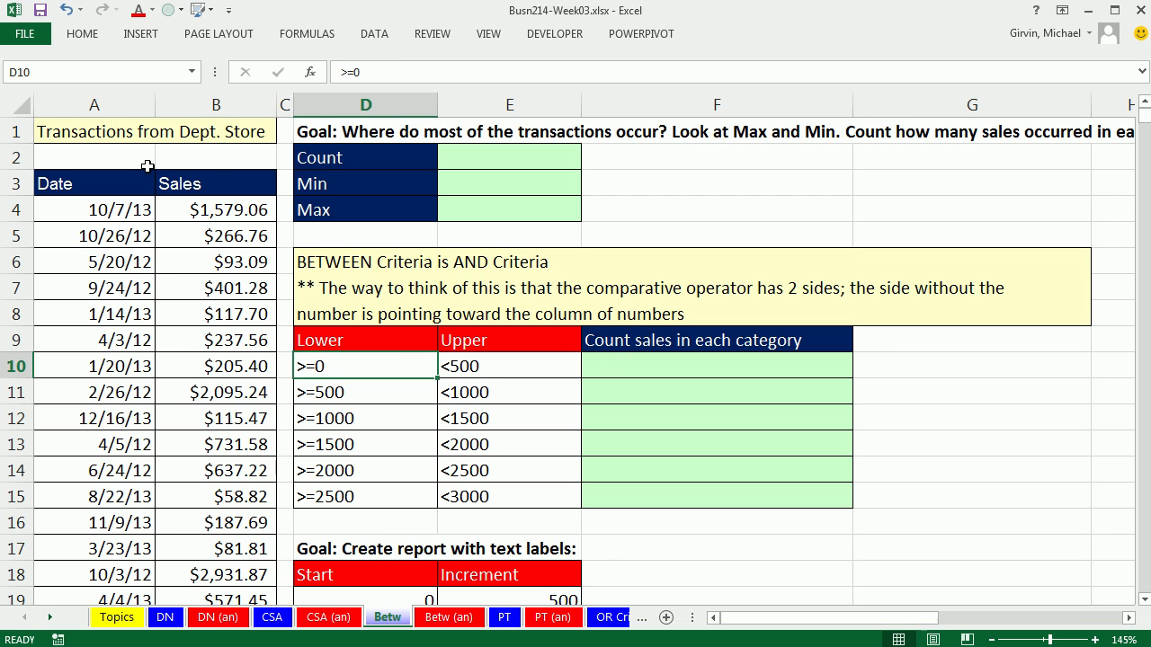
pyautogui.moveTo(79, 185); pyautogui.dragTo(180, 187)
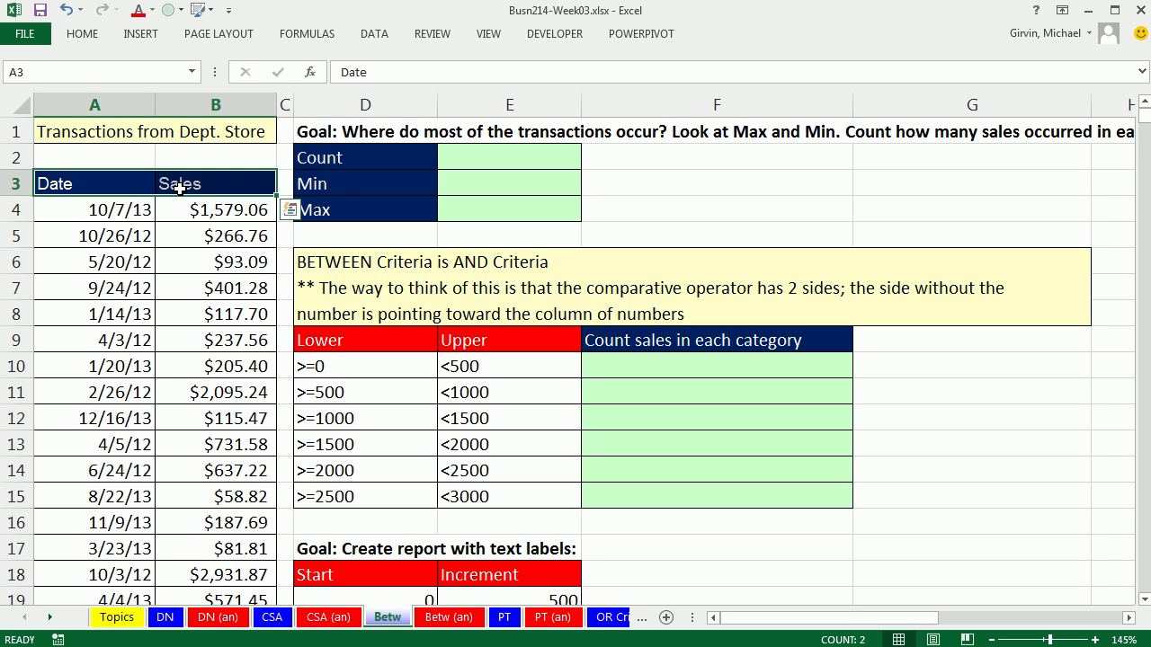
# Create named ranges for the Date and Sales data in A3:B2003, using only the top row labels as names.
pyautogui.hotkey('ctrl', 'shift', 'Down')
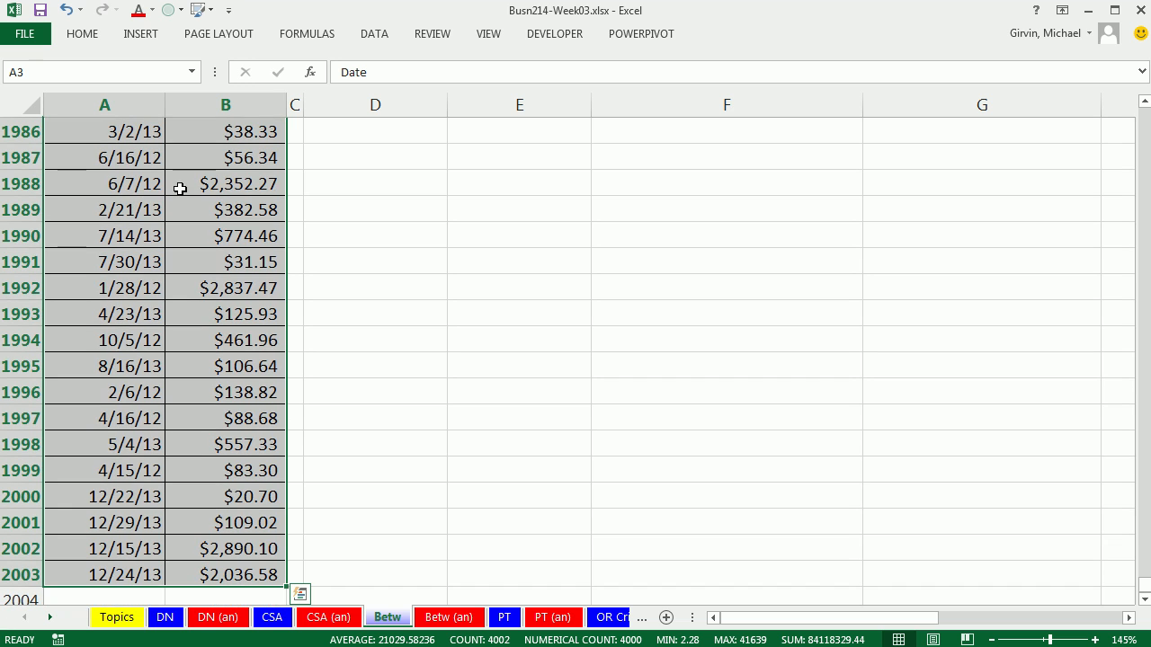
pyautogui.click(304, 35)
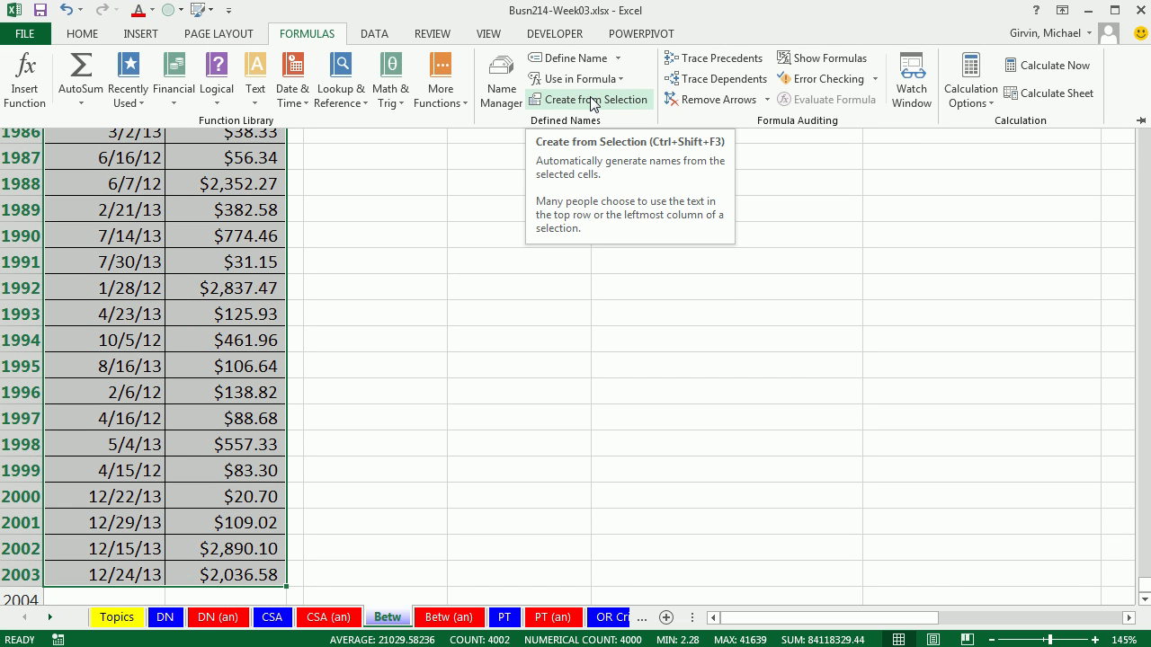
pyautogui.click(593, 101)
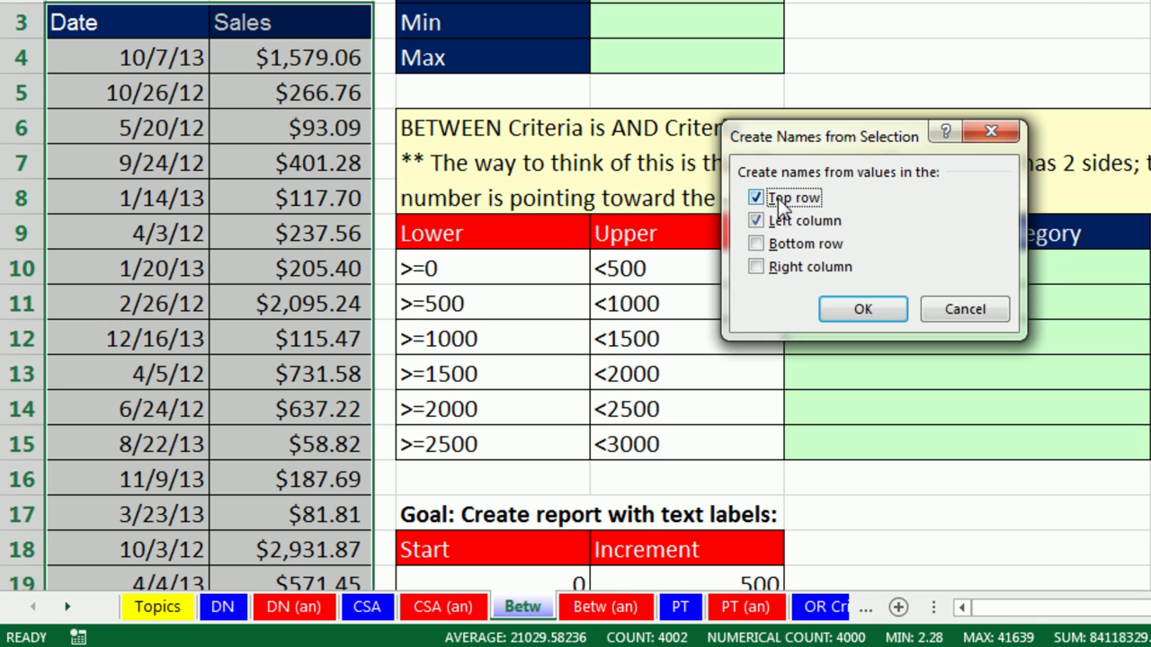
pyautogui.click(760, 231)
pyautogui.click(761, 230)
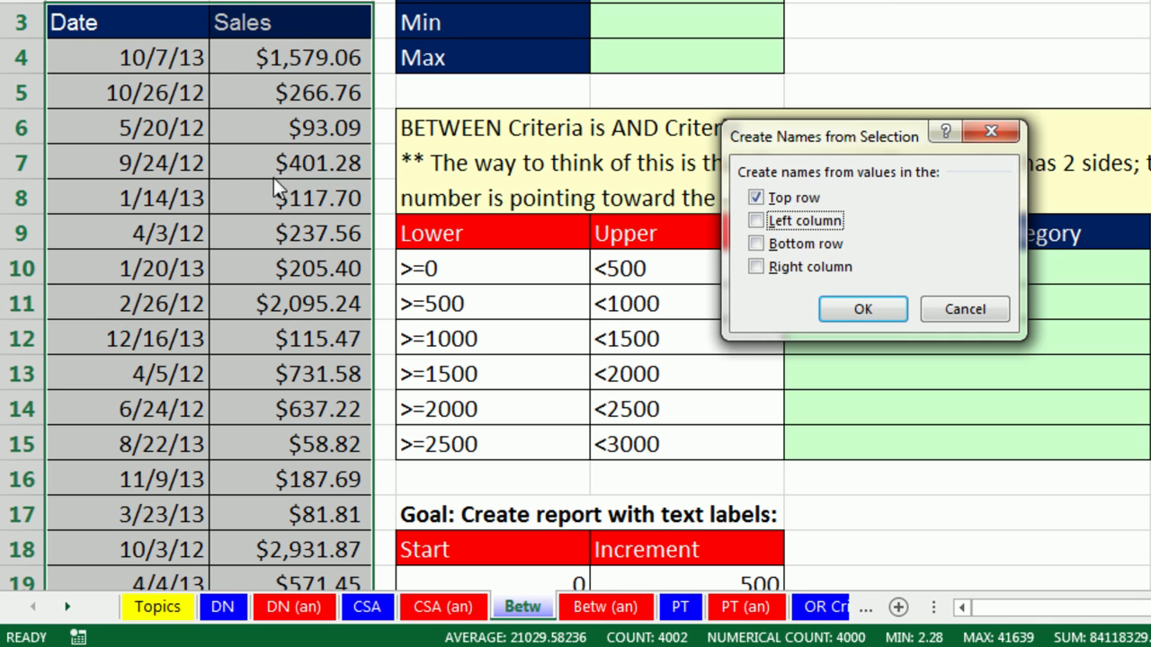
pyautogui.click(878, 321)
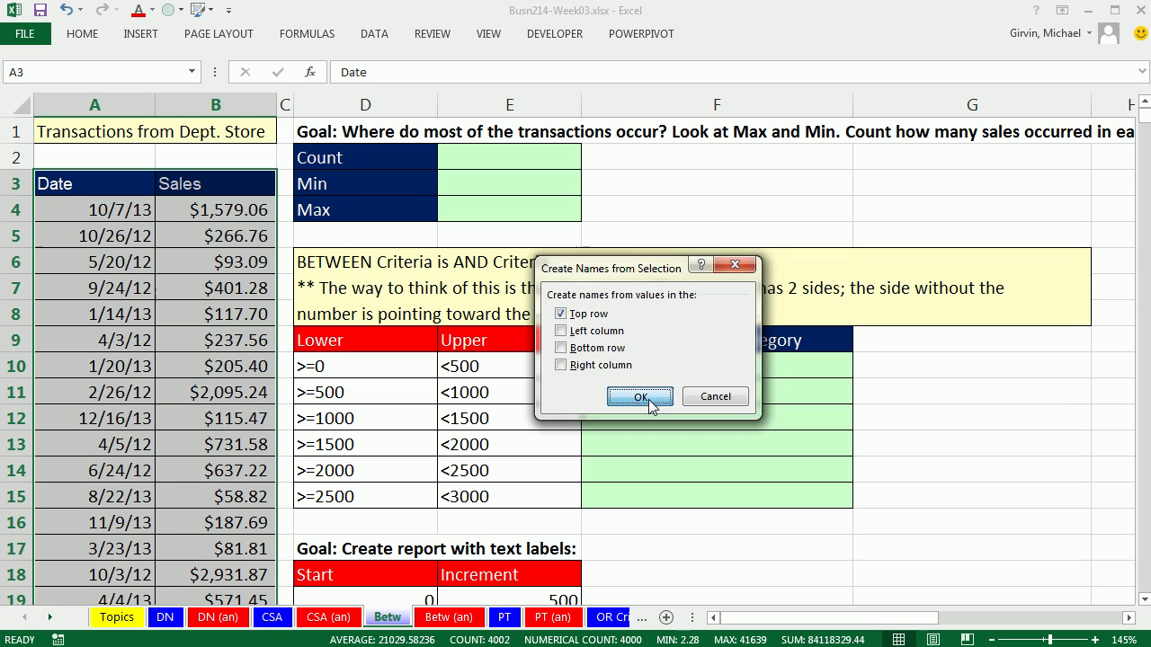
# Check the Date and Sales named ranges by jumping to each one, and return to the empty Count cell E2.
pyautogui.click(191, 72)
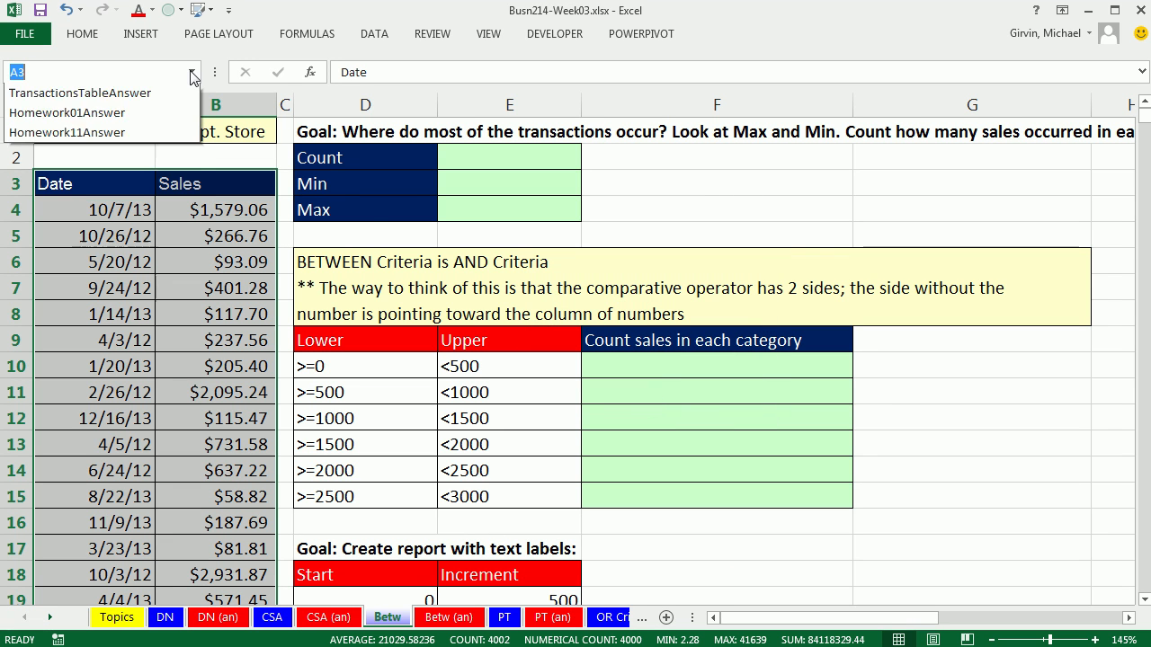
pyautogui.click(36, 172)
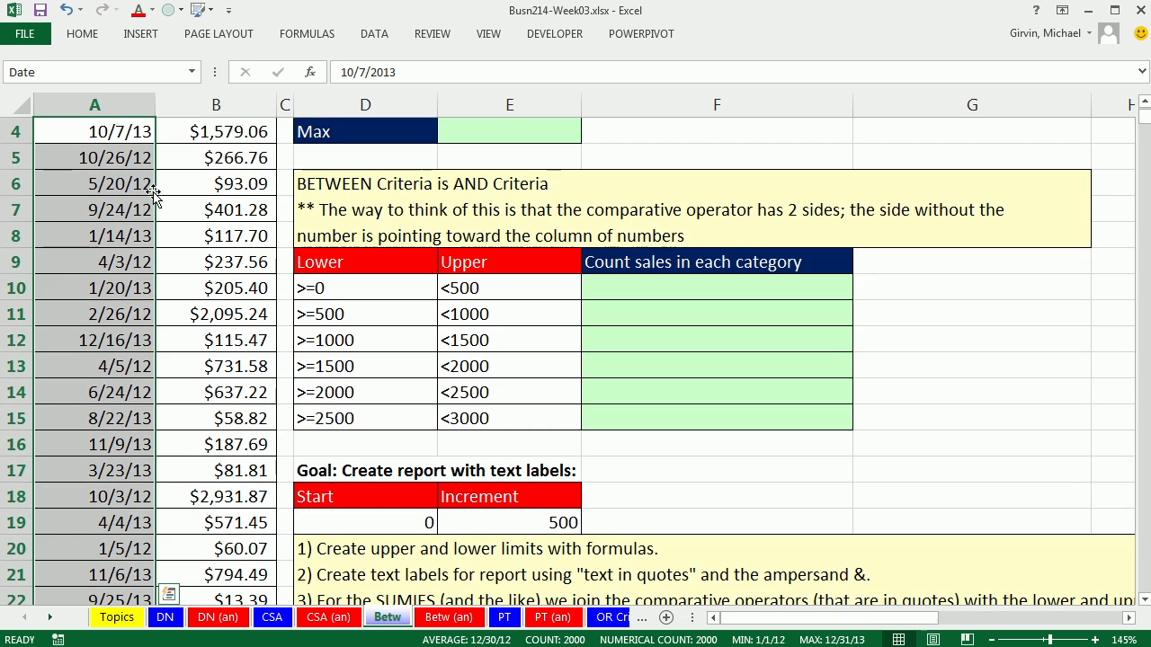
pyautogui.scroll(1, 151, 190)
pyautogui.click(192, 71)
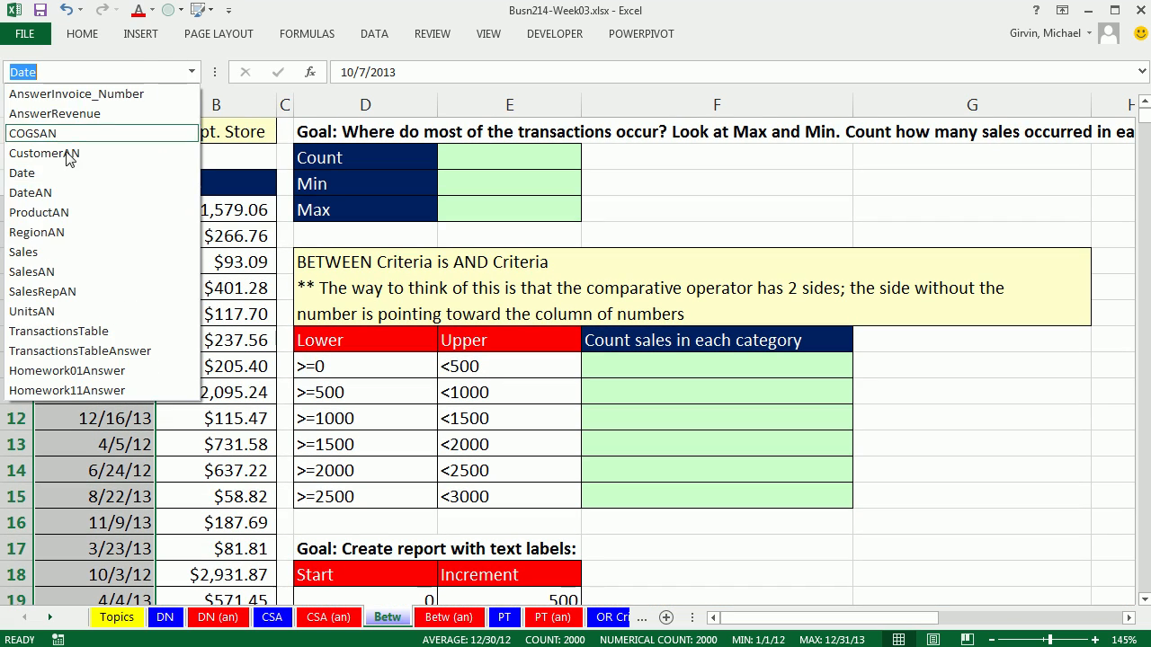
pyautogui.click(52, 253)
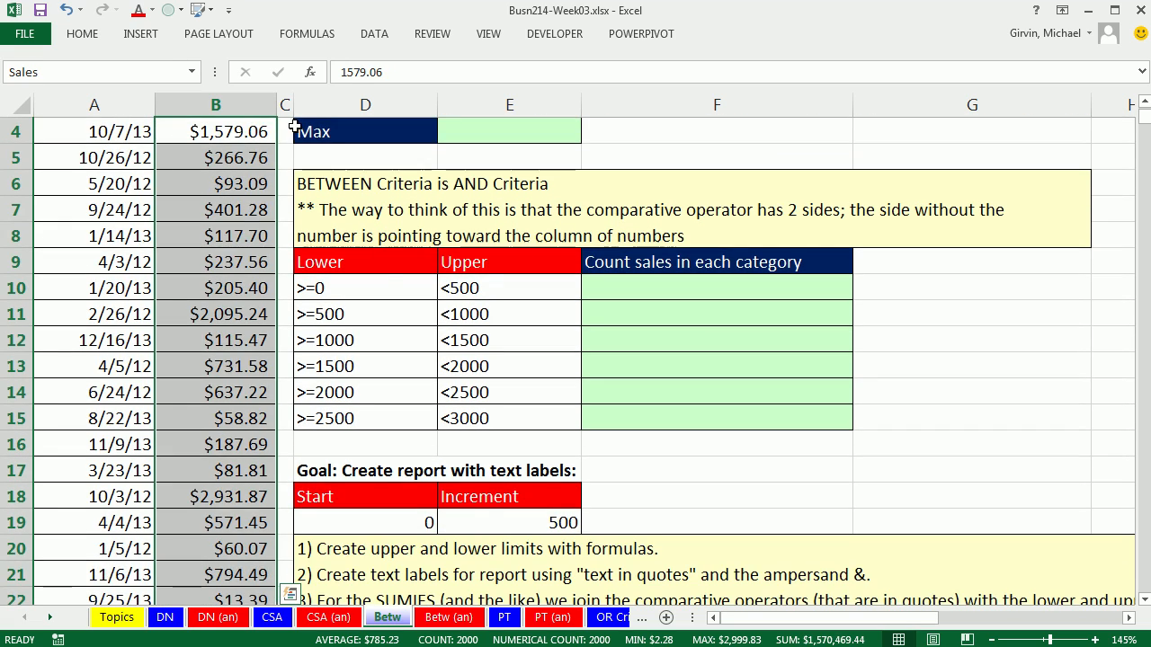
pyautogui.scroll(1, 604, 366)
pyautogui.click(604, 366)
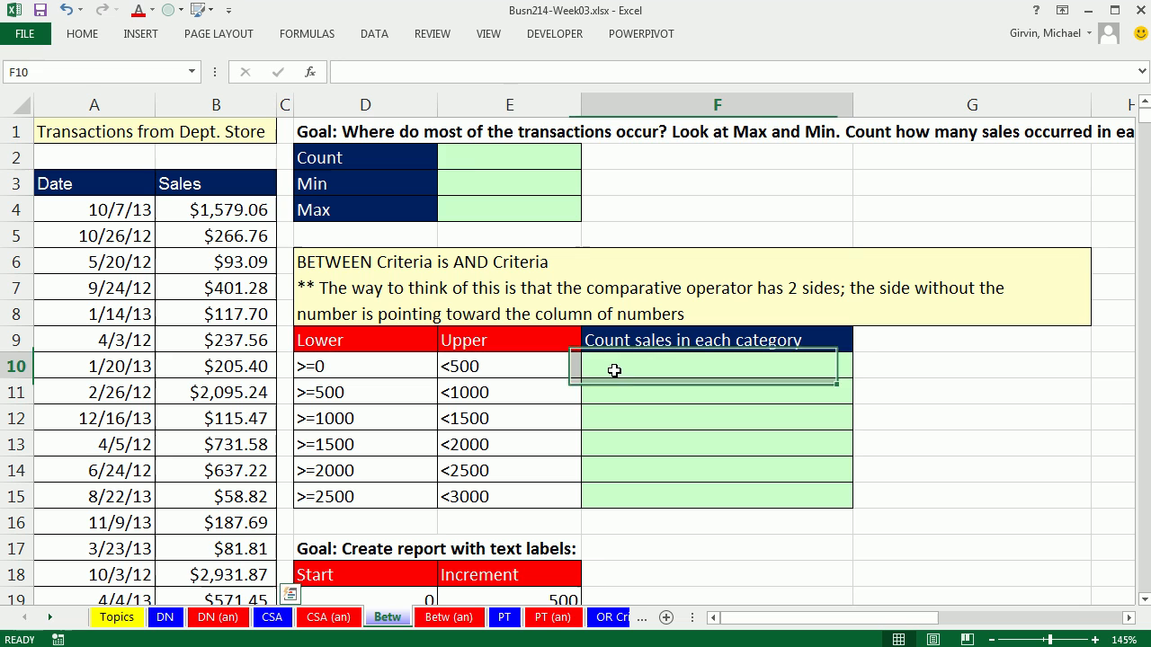
pyautogui.click(474, 159)
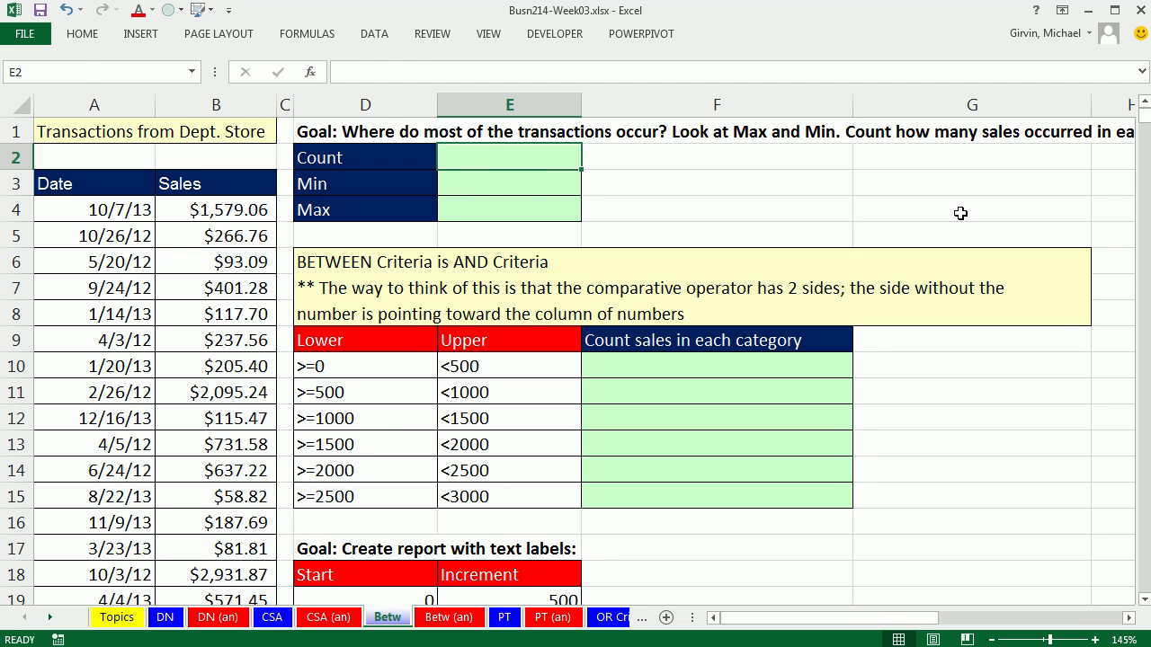
# Enter a COUNT formula over the named range Sales in the Count cell, E2.
pyautogui.write('=count')
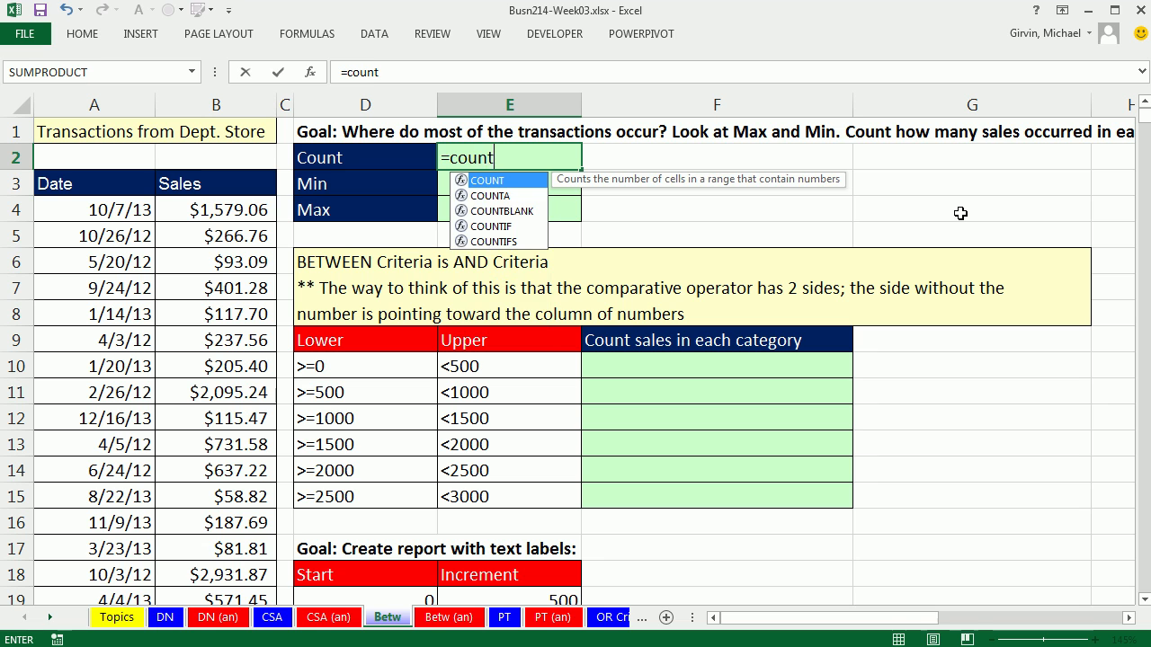
pyautogui.press('Tab')
pyautogui.write('sa')
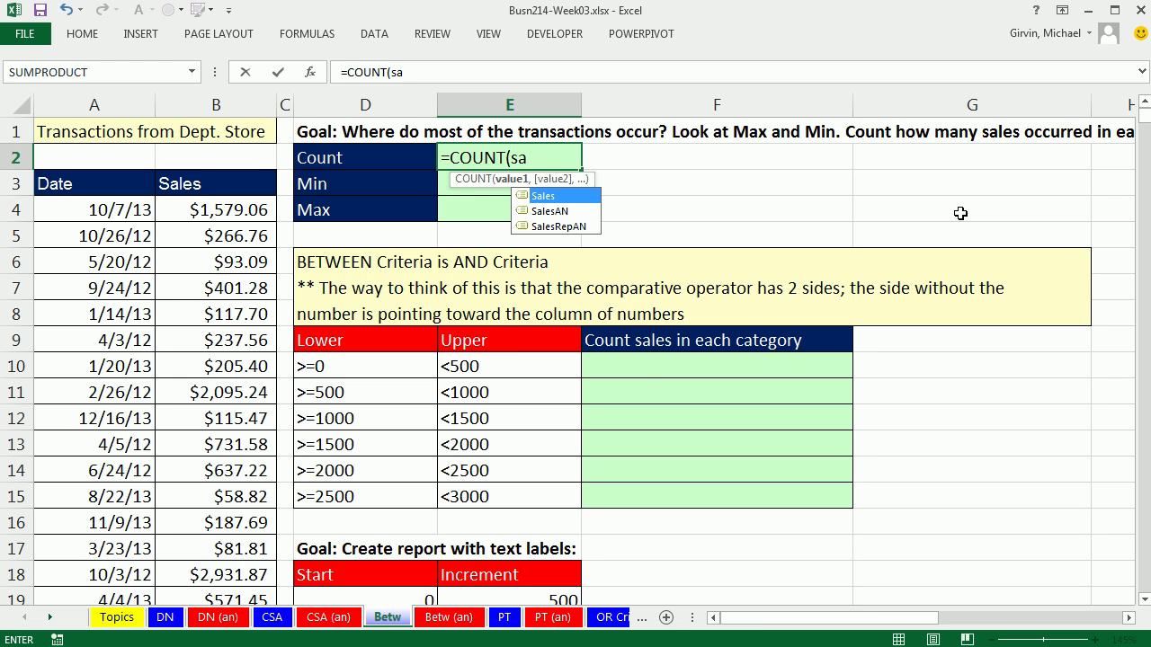
pyautogui.press('BackSpace')
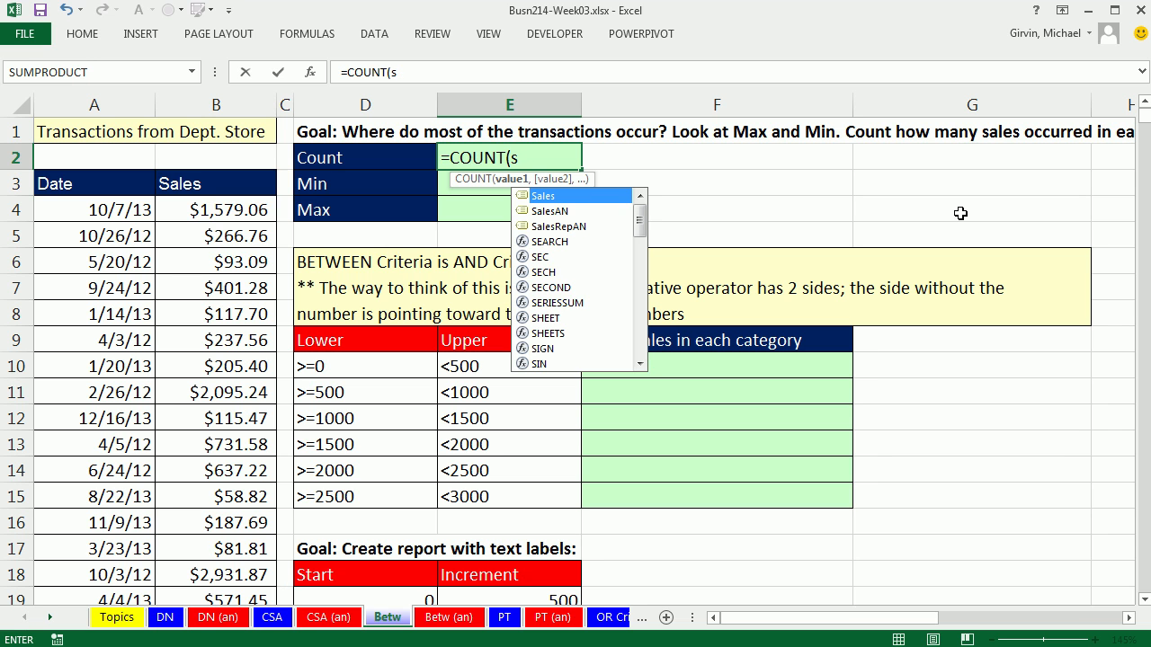
pyautogui.press('Tab')
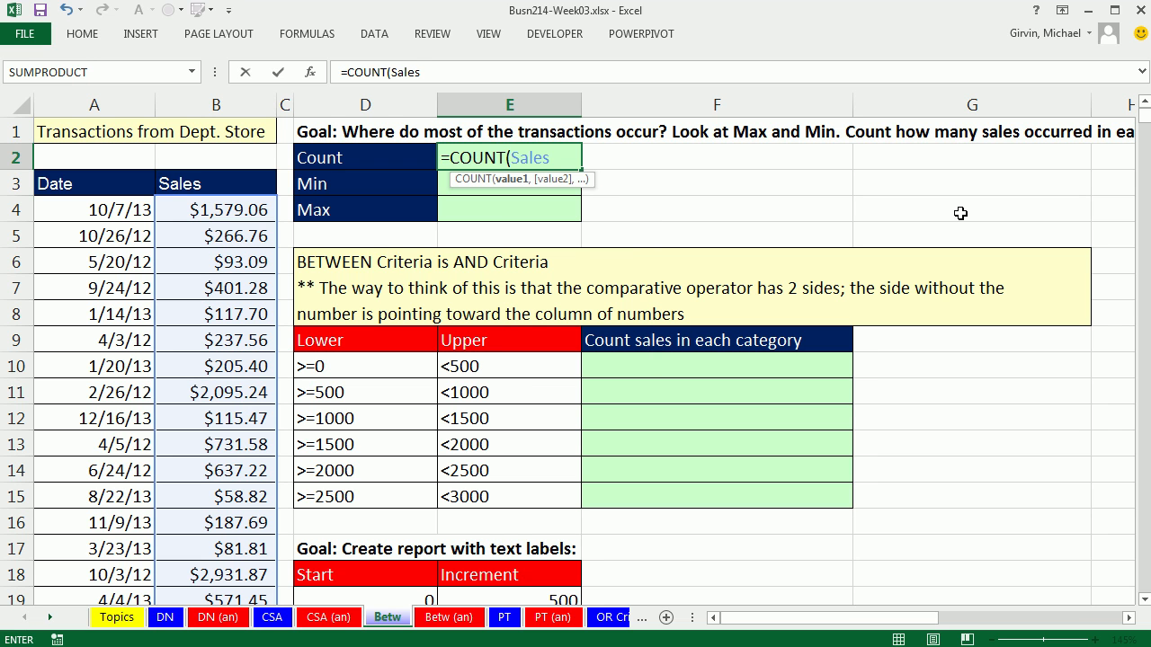
pyautogui.press('Return')
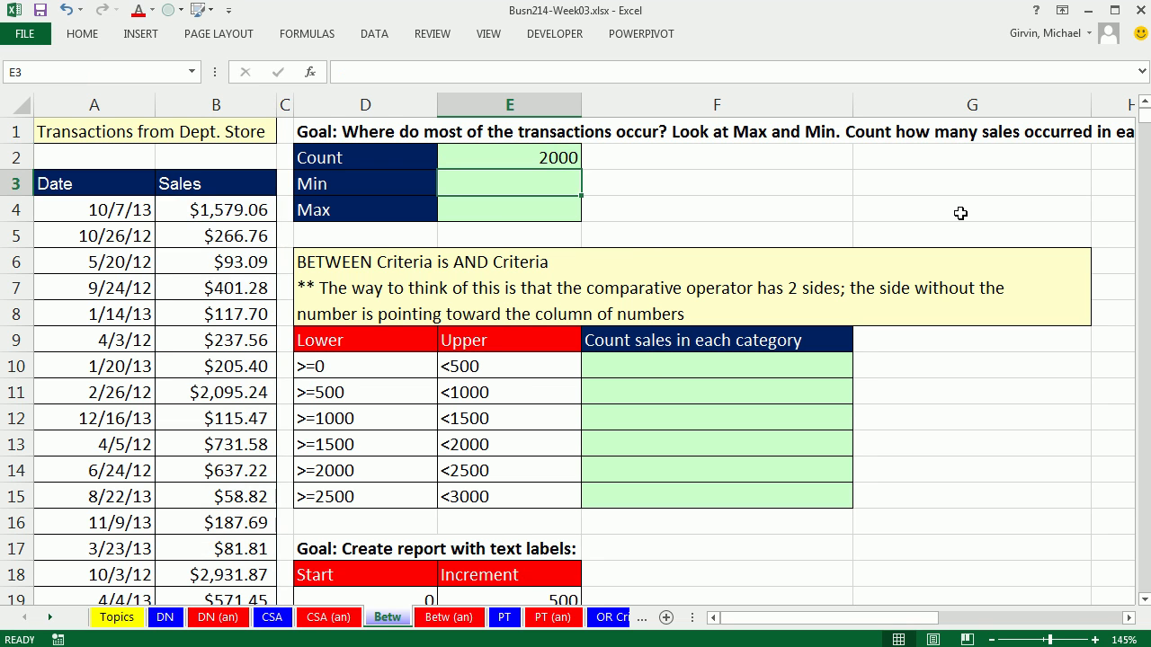
# Enter a MIN formula over the named range Sales in the Min cell, E3.
pyautogui.write('=min')
pyautogui.press('Tab')
pyautogui.write('s')
pyautogui.press('Tab')
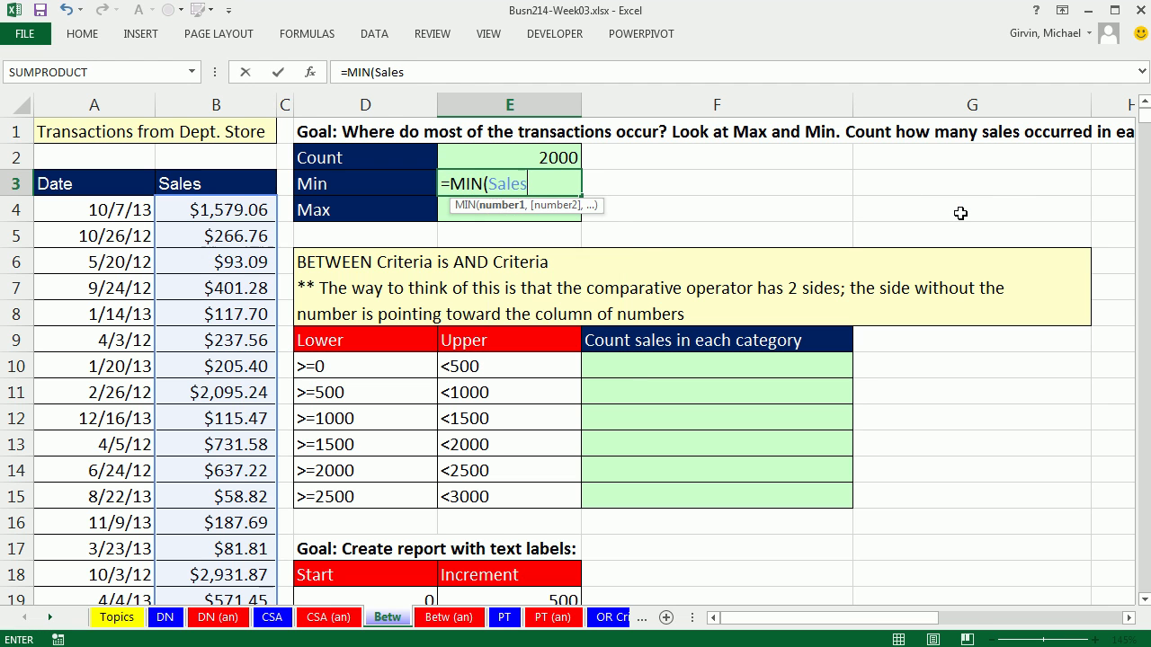
pyautogui.press('Return')
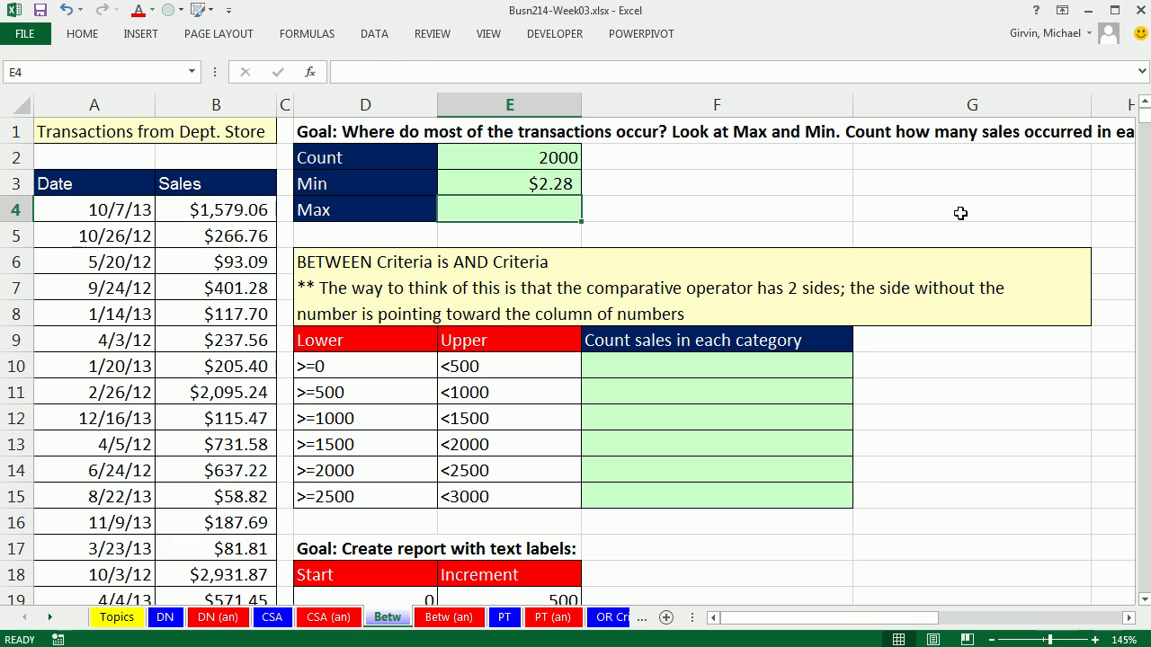
# Enter a MAX formula over the named range Sales in the Max cell, E4.
pyautogui.write('=max')
pyautogui.press('Tab')
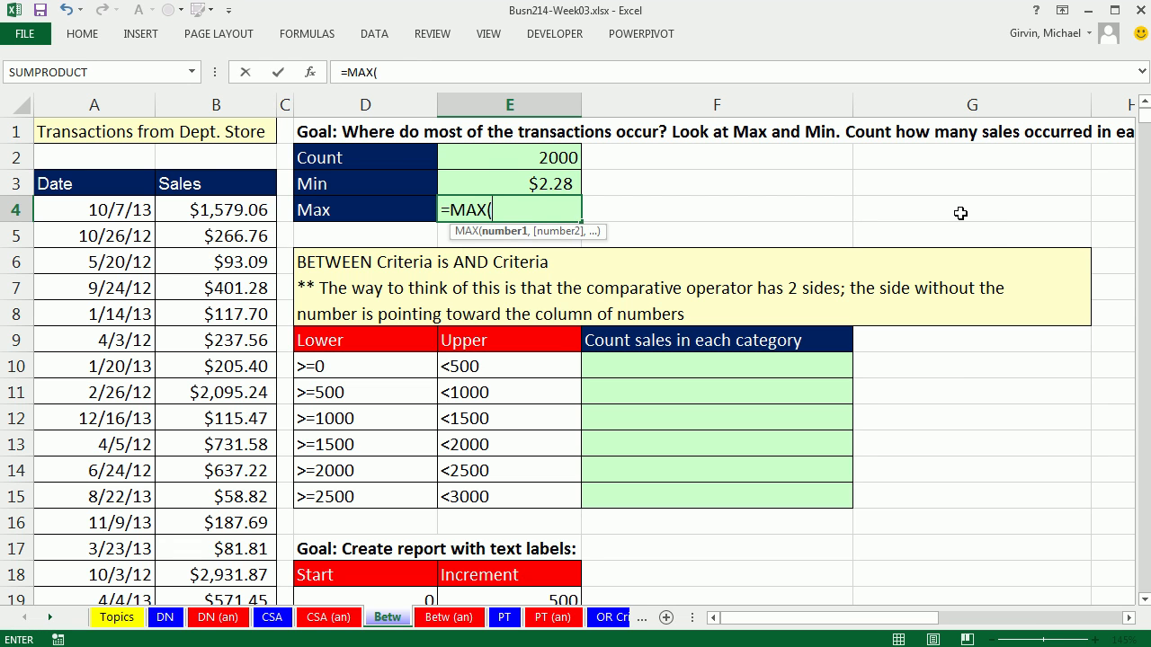
pyautogui.write('s')
pyautogui.press('Tab')
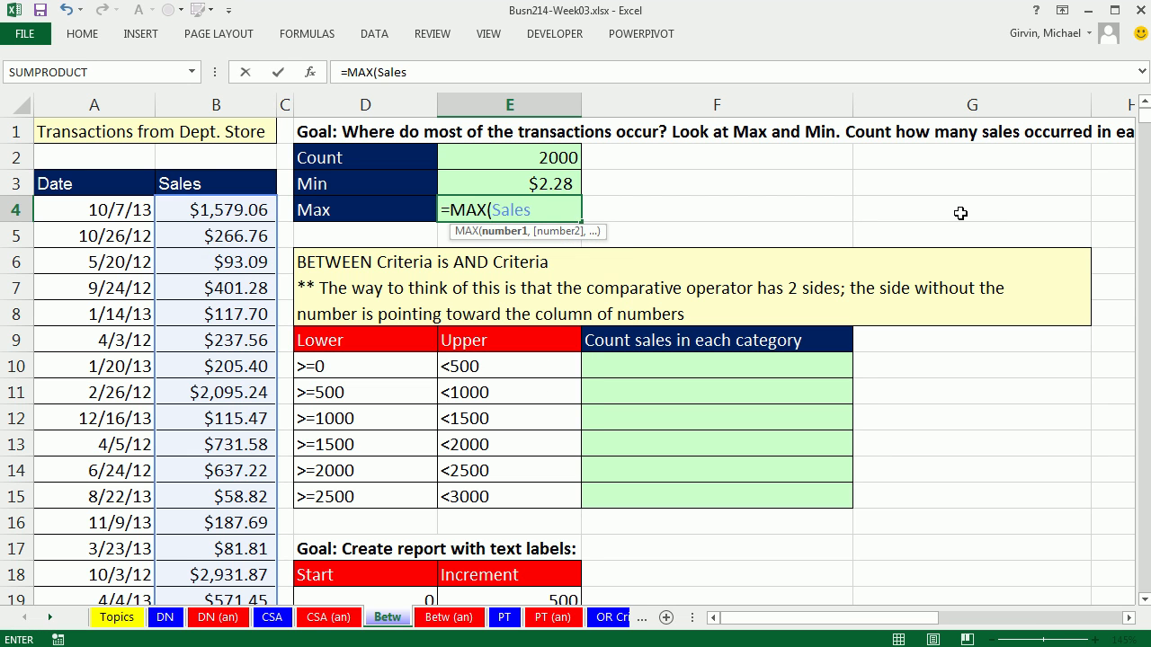
pyautogui.press('Return')
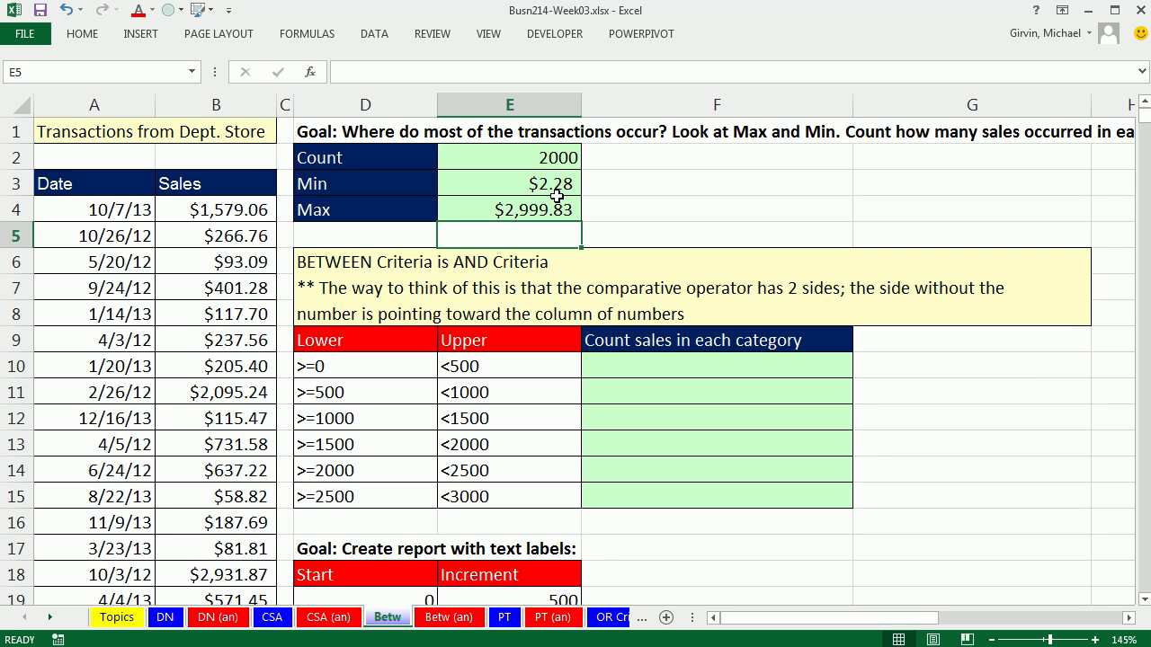
# Begin a COUNTIFS formula in F10 with the Sales range B4:B2003 and the lower limit D10 as the first criteria pair.
pyautogui.click(681, 368)
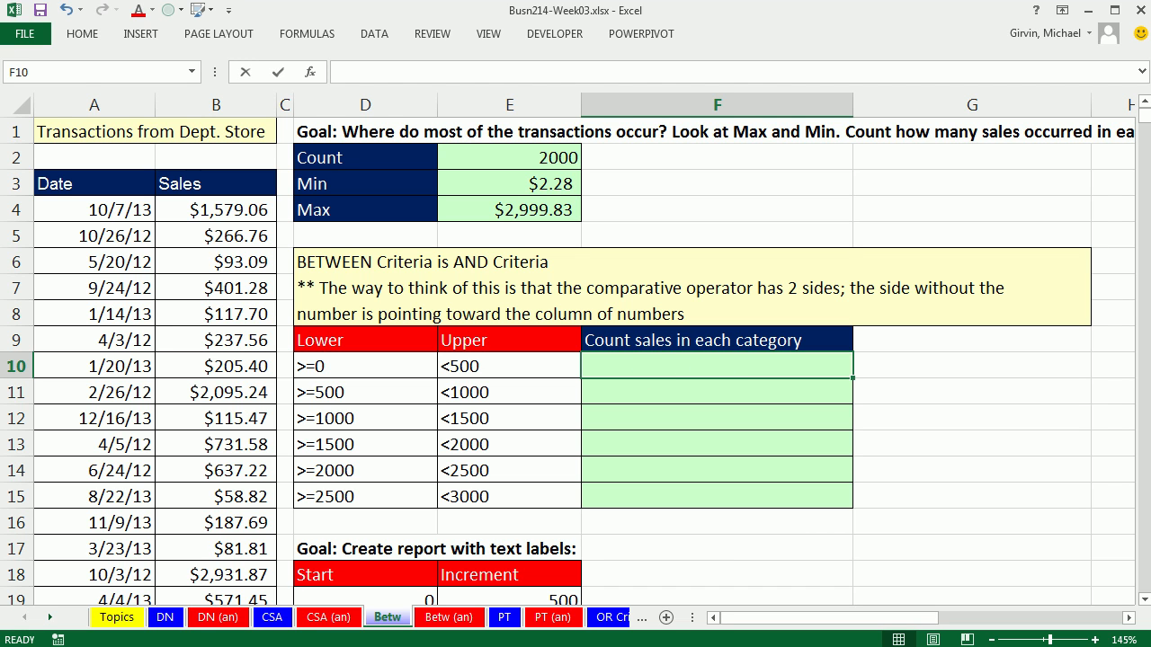
pyautogui.write('=countifs')
pyautogui.press('Tab')
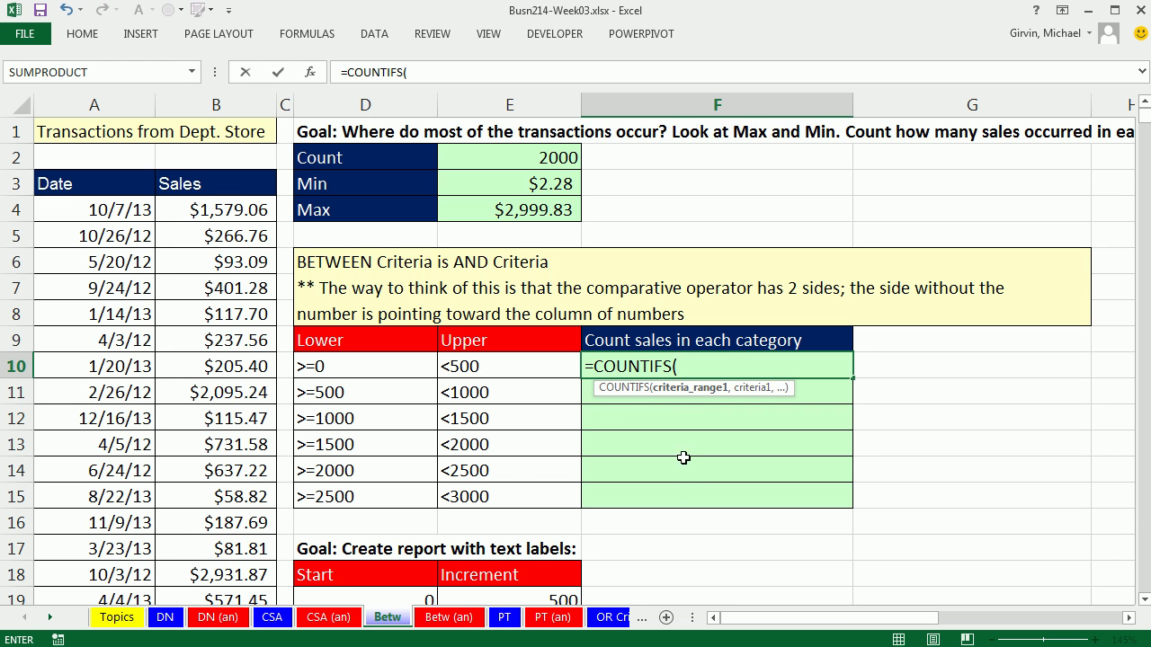
pyautogui.click(217, 205)
pyautogui.hotkey('ctrl', 'shift', 'Down')
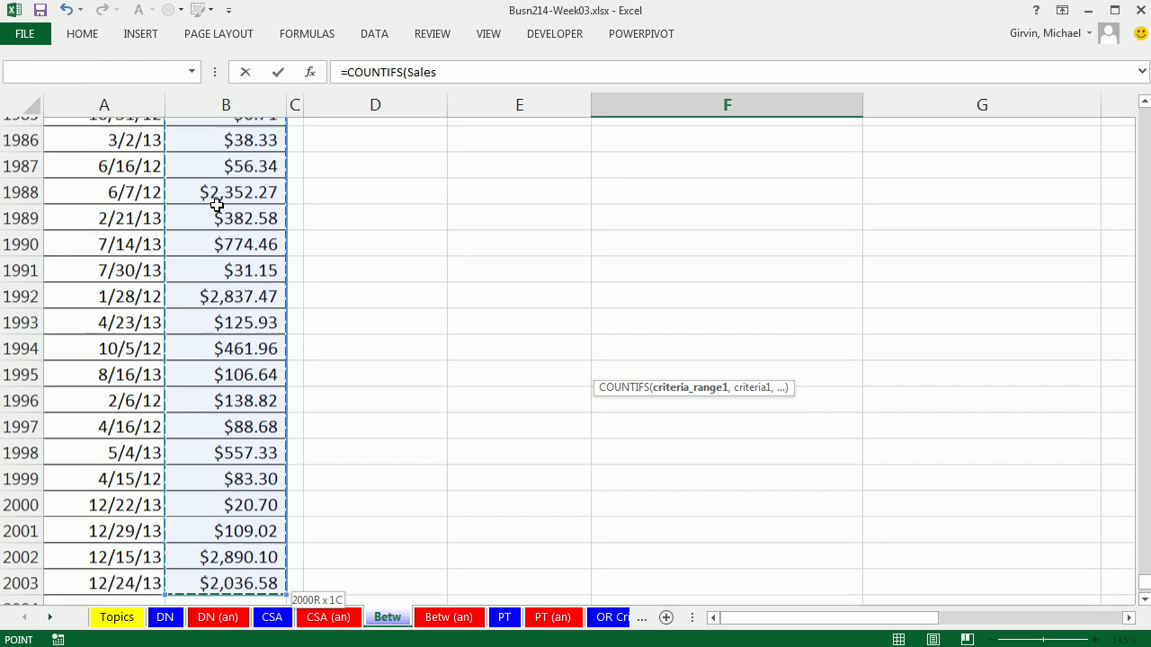
pyautogui.hotkey('ctrl', 'BackSpace')
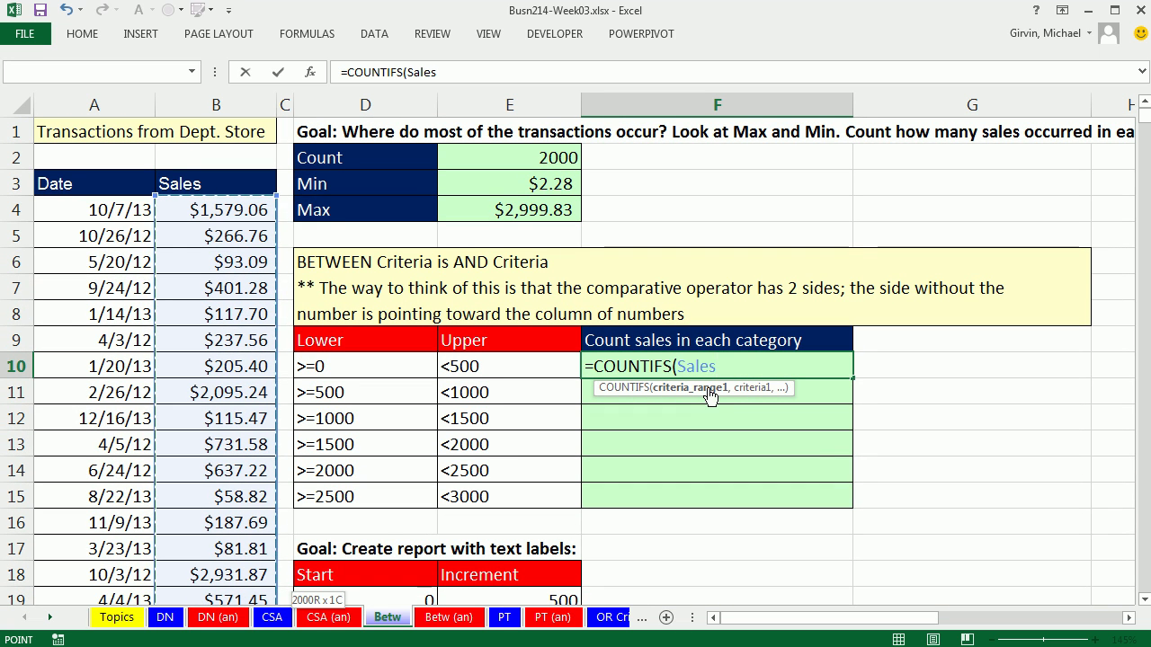
pyautogui.write(',')
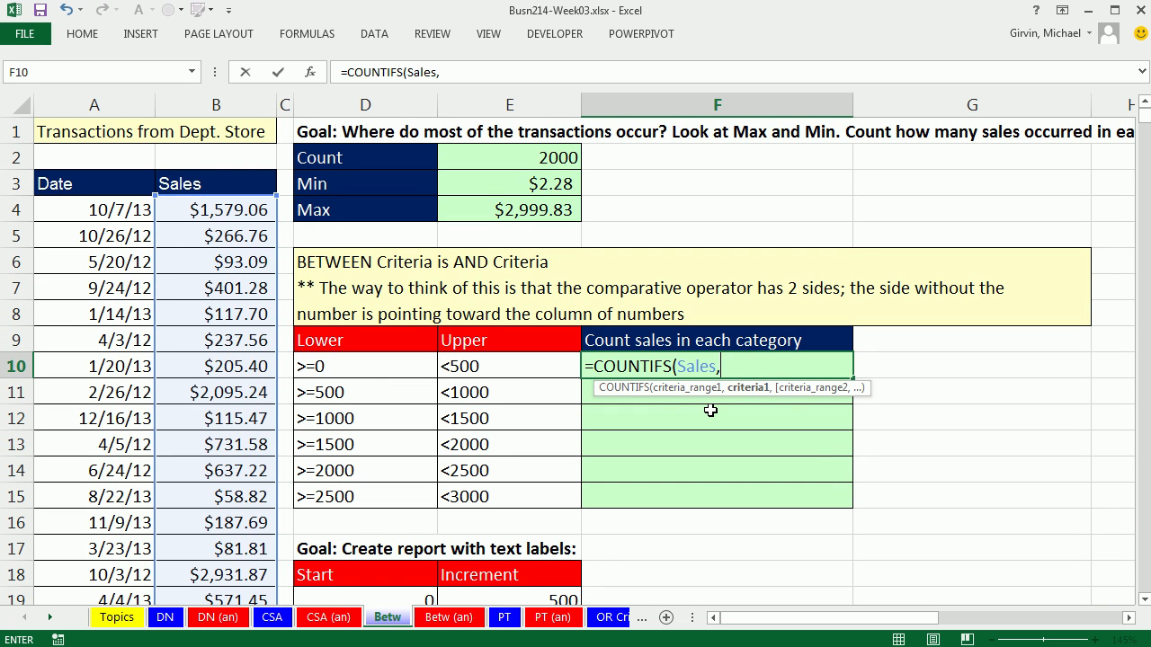
pyautogui.click(363, 371)
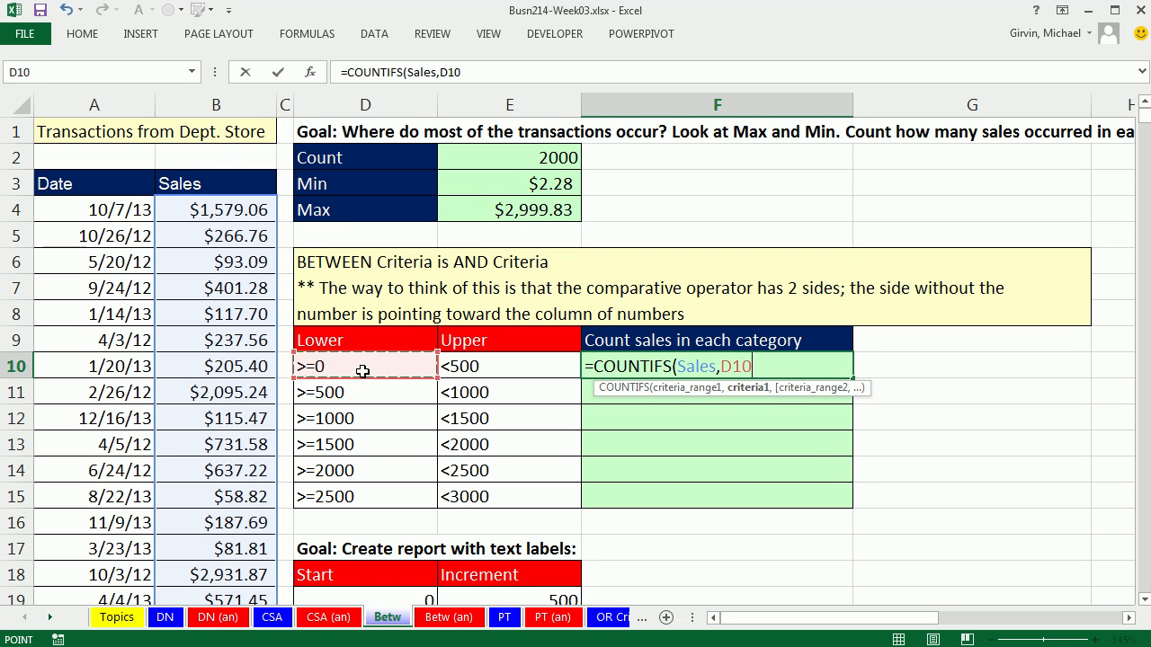
# Complete the COUNTIFS formula in F10 with Sales and the upper limit E10 as the second pair, and fill it down to F15.
pyautogui.write(',')
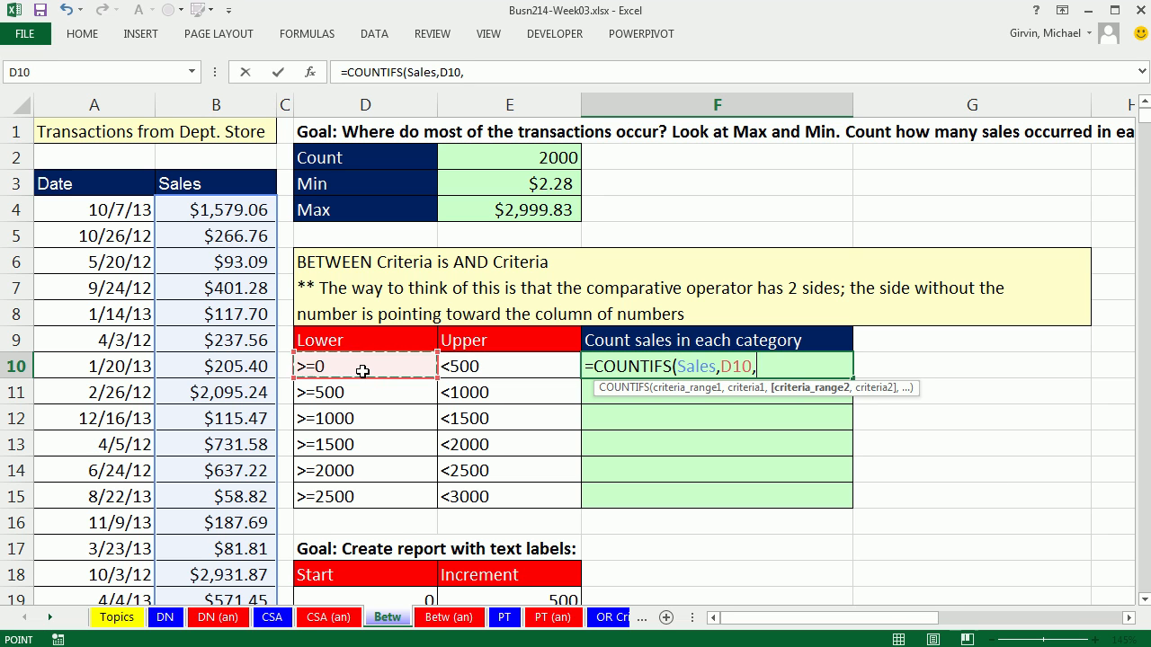
pyautogui.write('s')
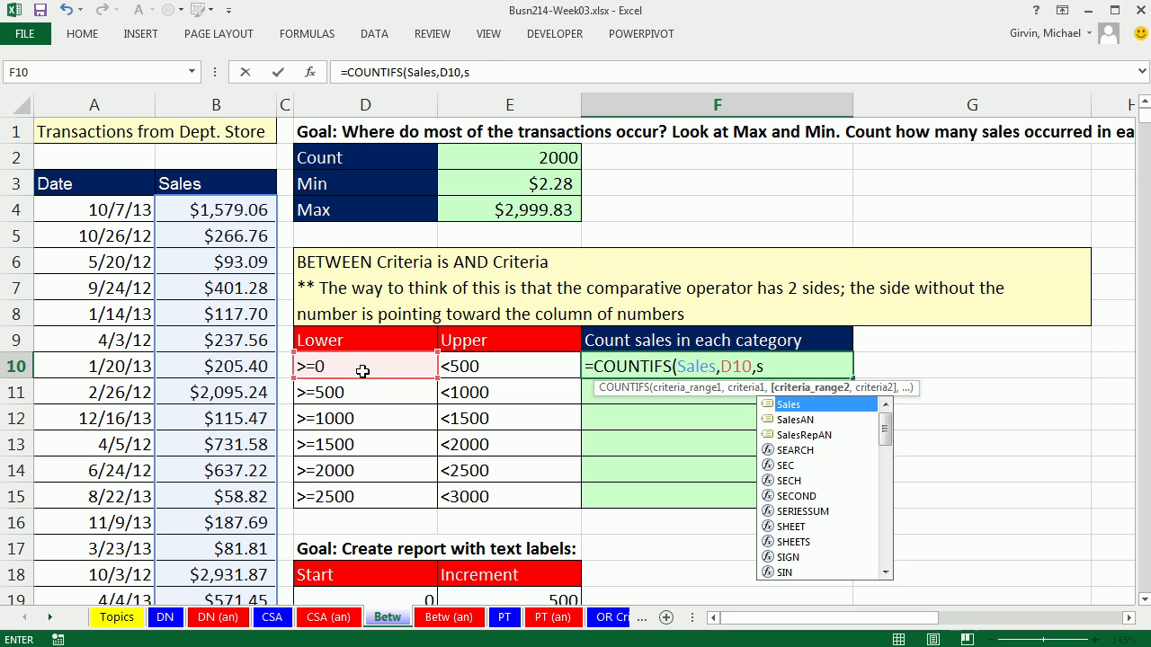
pyautogui.press('Tab')
pyautogui.write(',')
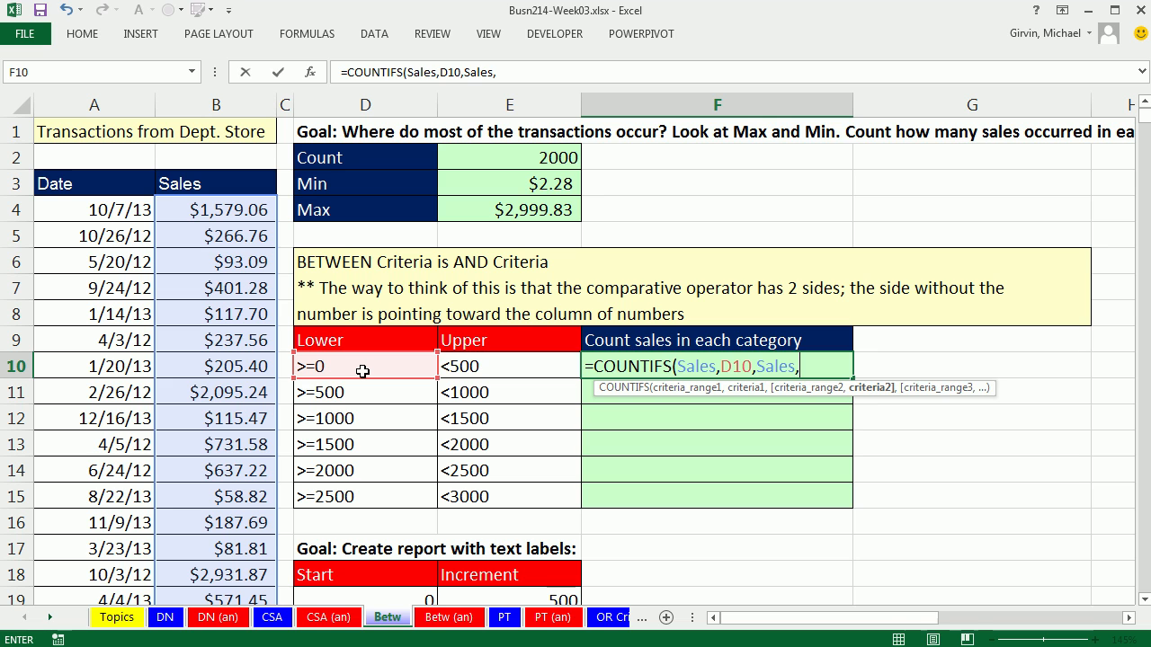
pyautogui.press('Left')
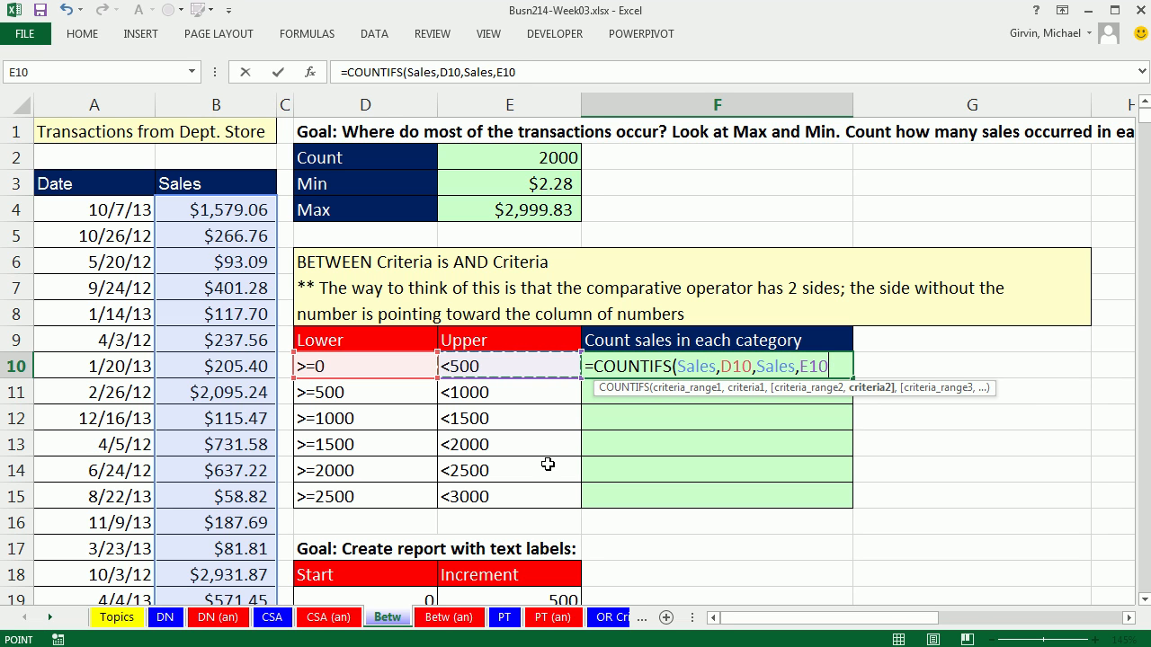
pyautogui.write(')')
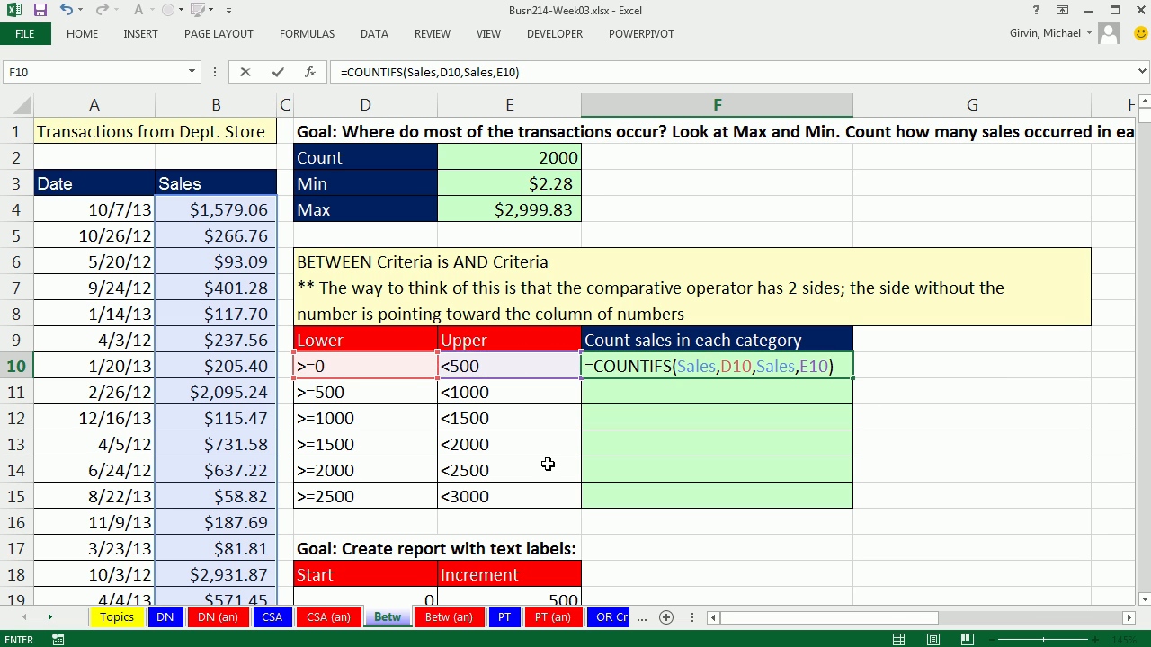
pyautogui.hotkey('ctrl', 'Return')
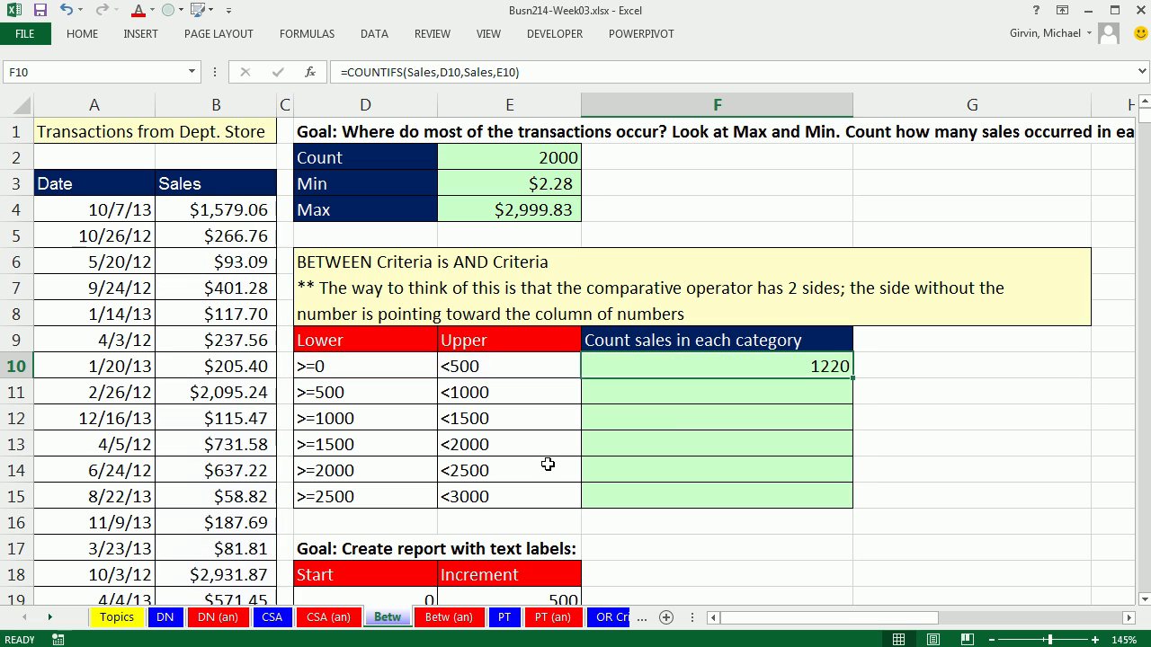
pyautogui.doubleClick(851, 381)
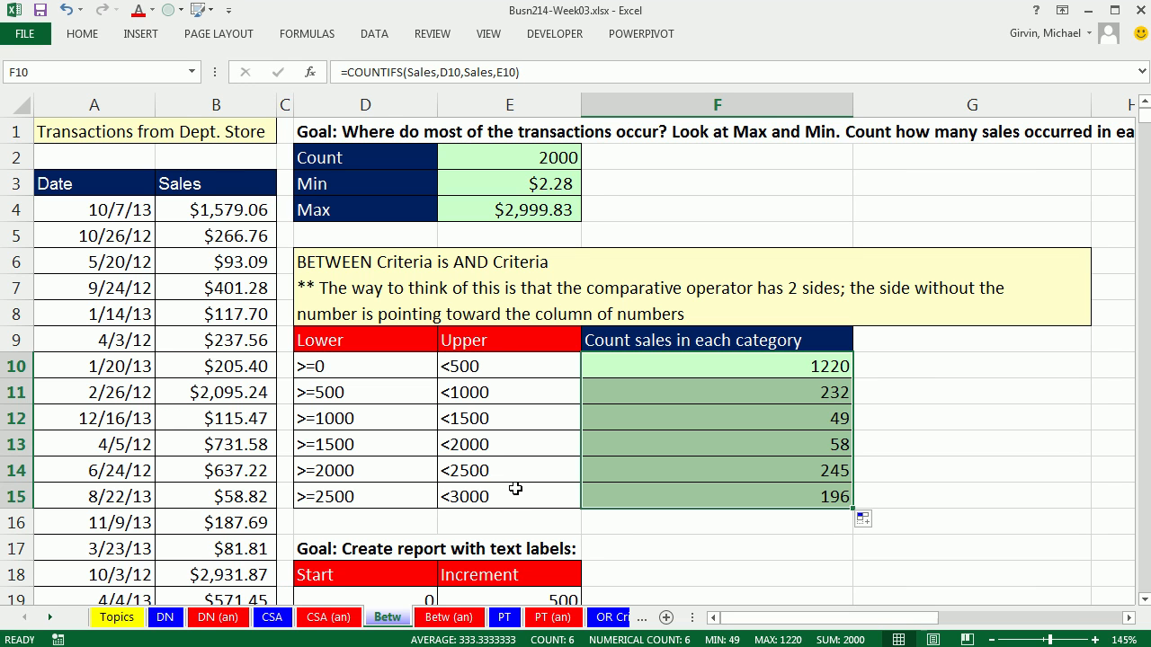
# Examine how the lower and upper criteria in D10:E11 meet at the boundary between the first two sales categories.
pyautogui.click(483, 369)
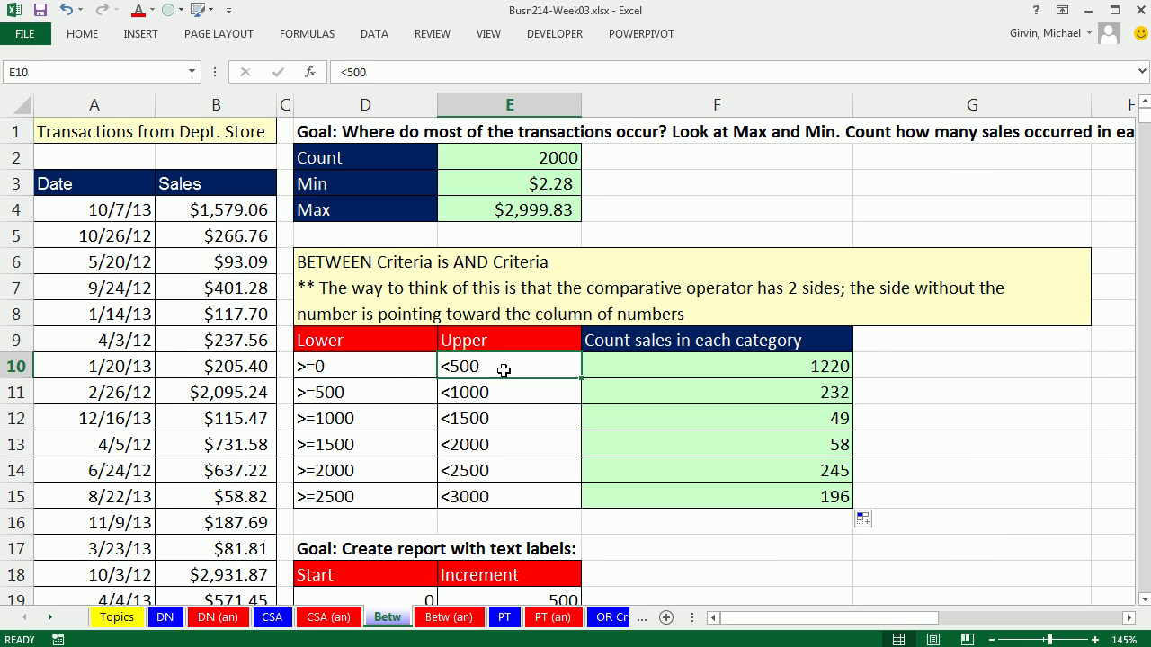
pyautogui.click(342, 393)
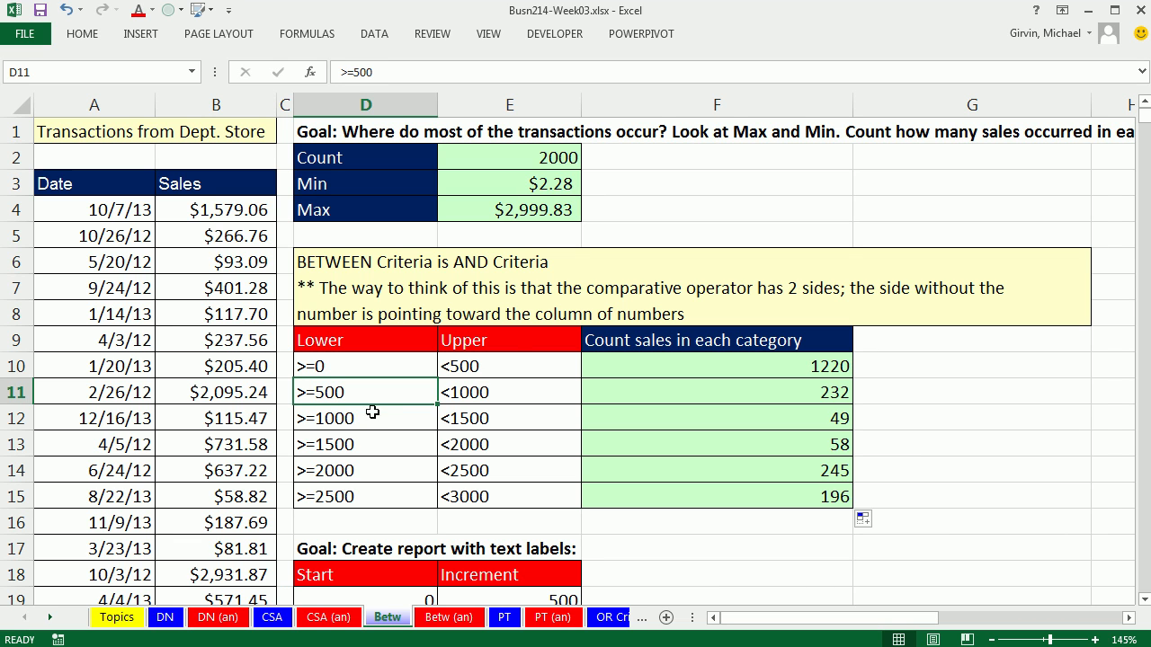
pyautogui.click(510, 370)
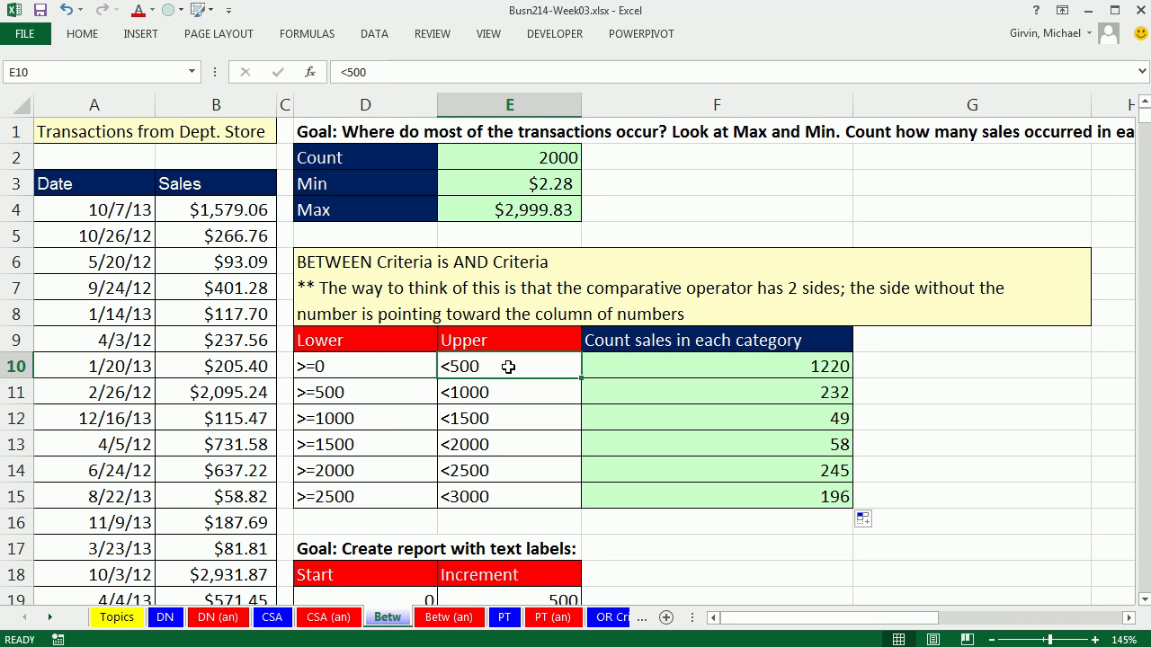
pyautogui.click(371, 393)
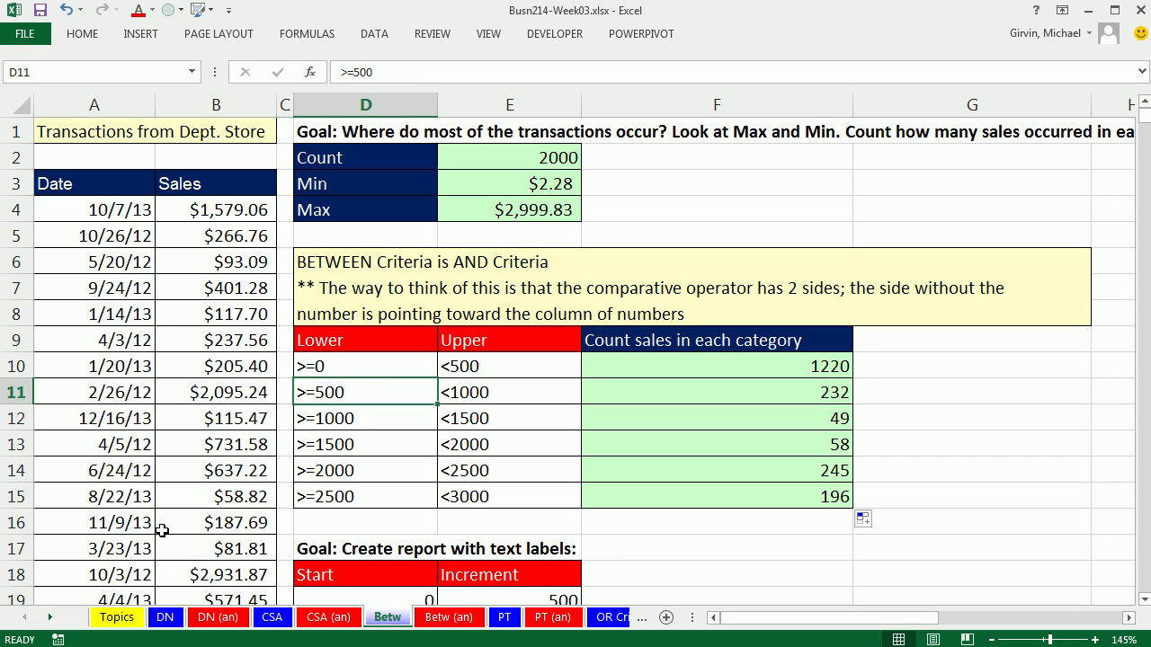
pyautogui.click(347, 365)
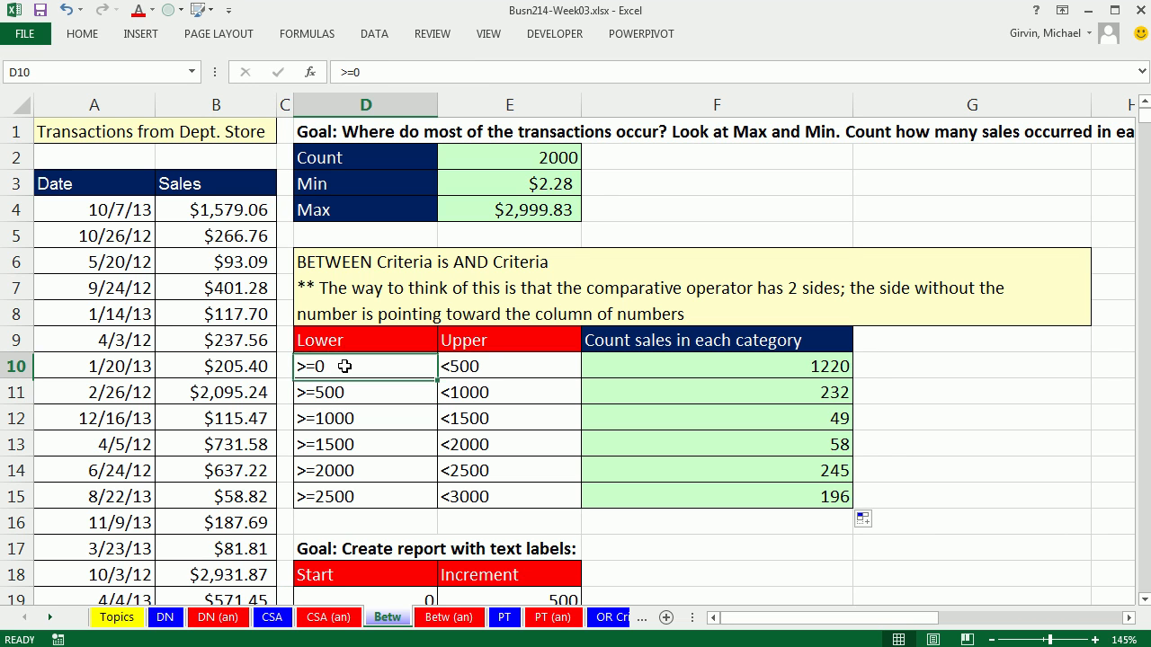
pyautogui.click(480, 365)
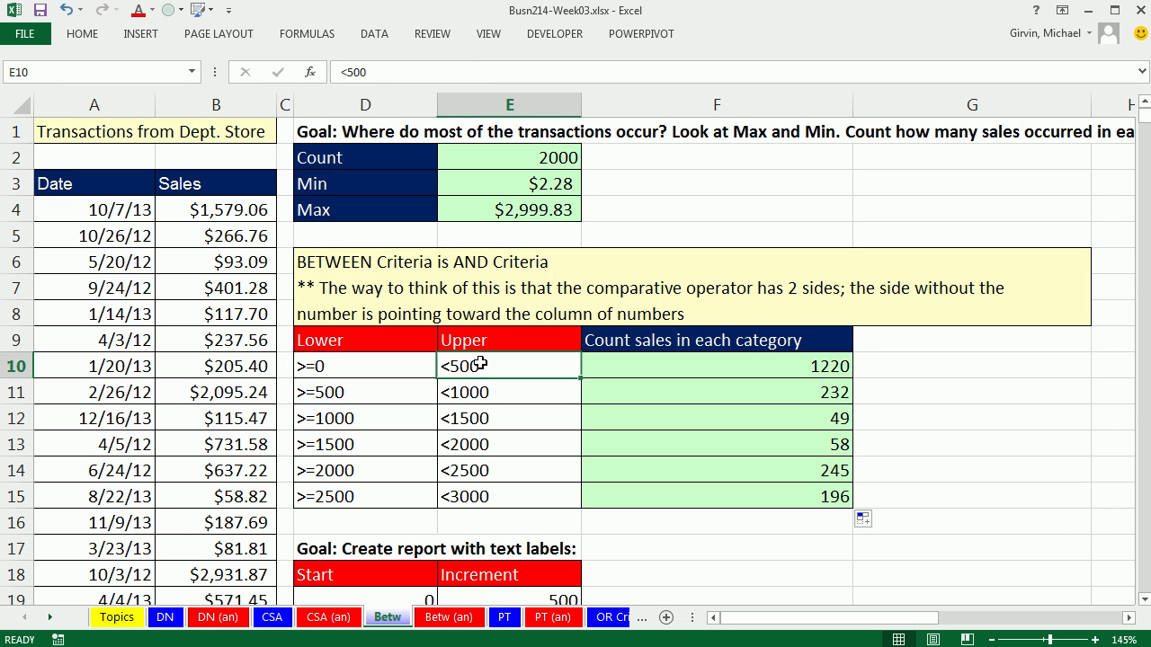
pyautogui.click(347, 392)
pyautogui.click(460, 392)
pyautogui.click(334, 392)
pyautogui.click(496, 392)
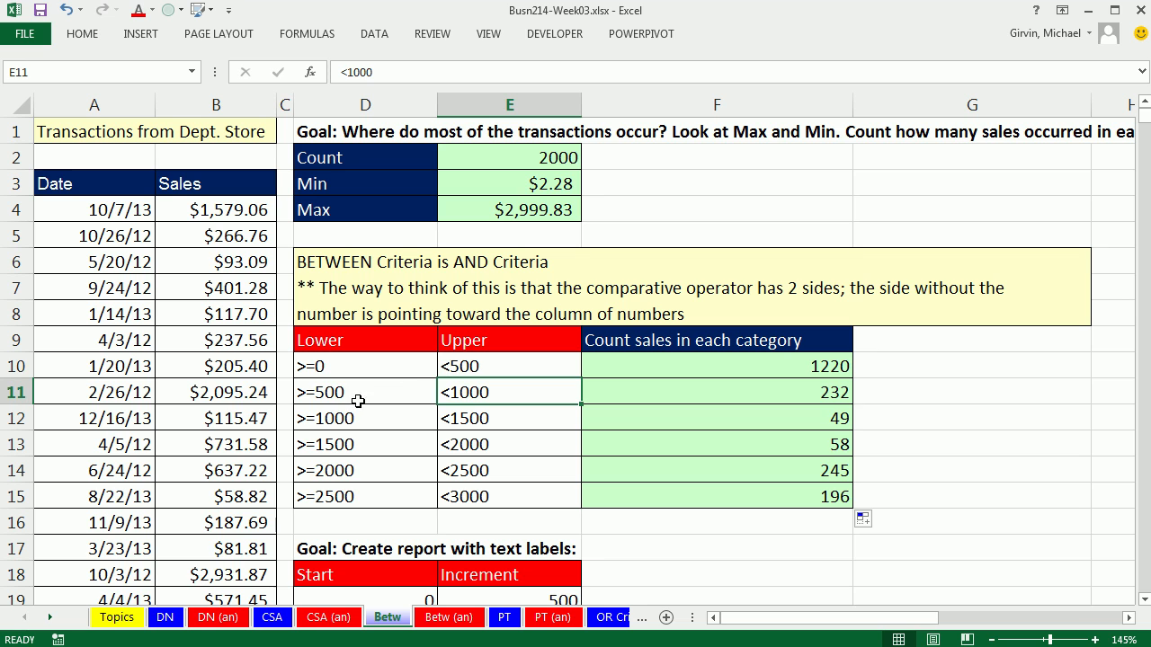
pyautogui.click(460, 367)
pyautogui.click(373, 397)
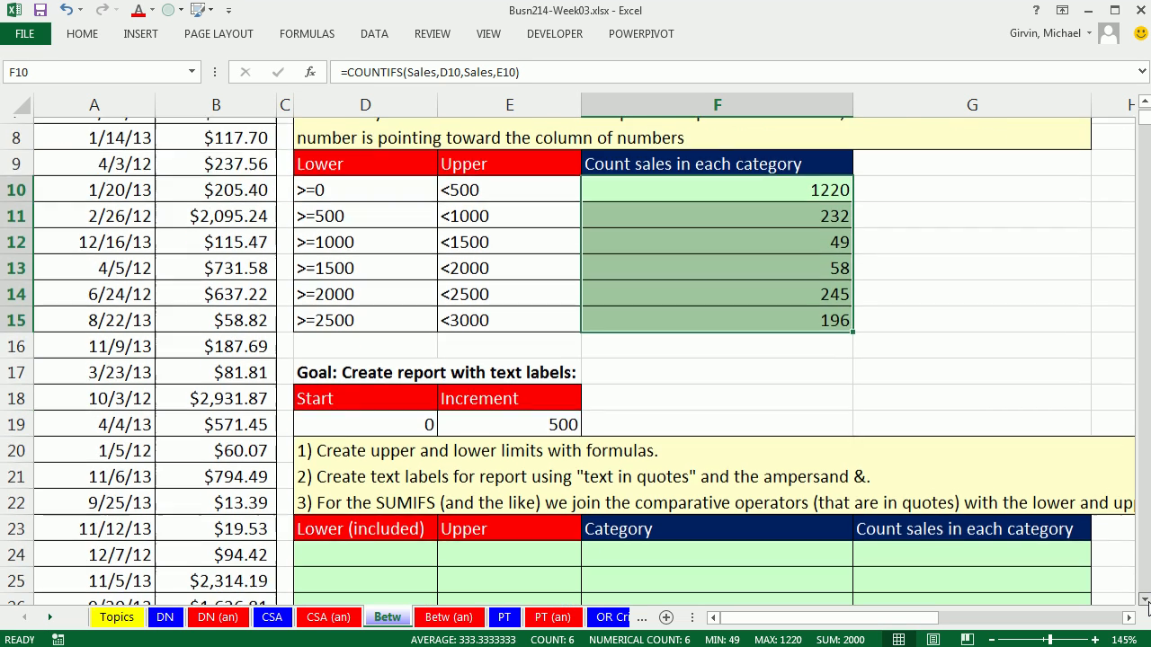
# Examine the text-label report section, its Start value in D19, and the completed category table above it.
pyautogui.click(1145, 599)
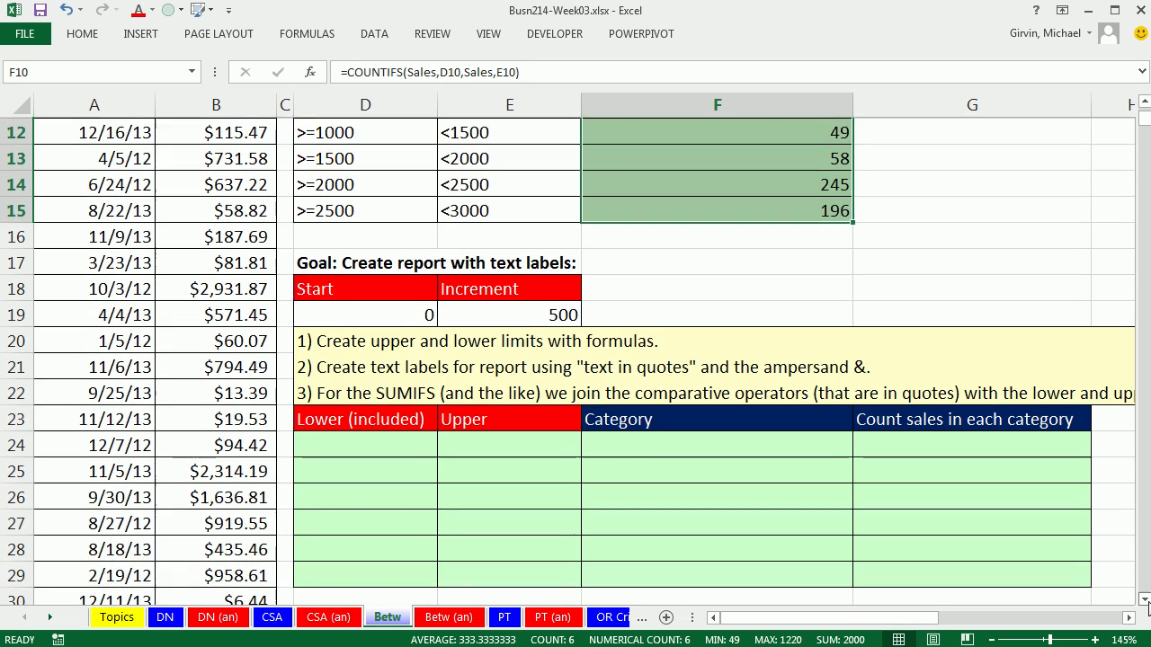
pyautogui.click(1145, 600)
pyautogui.click(1145, 600)
pyautogui.click(1144, 601)
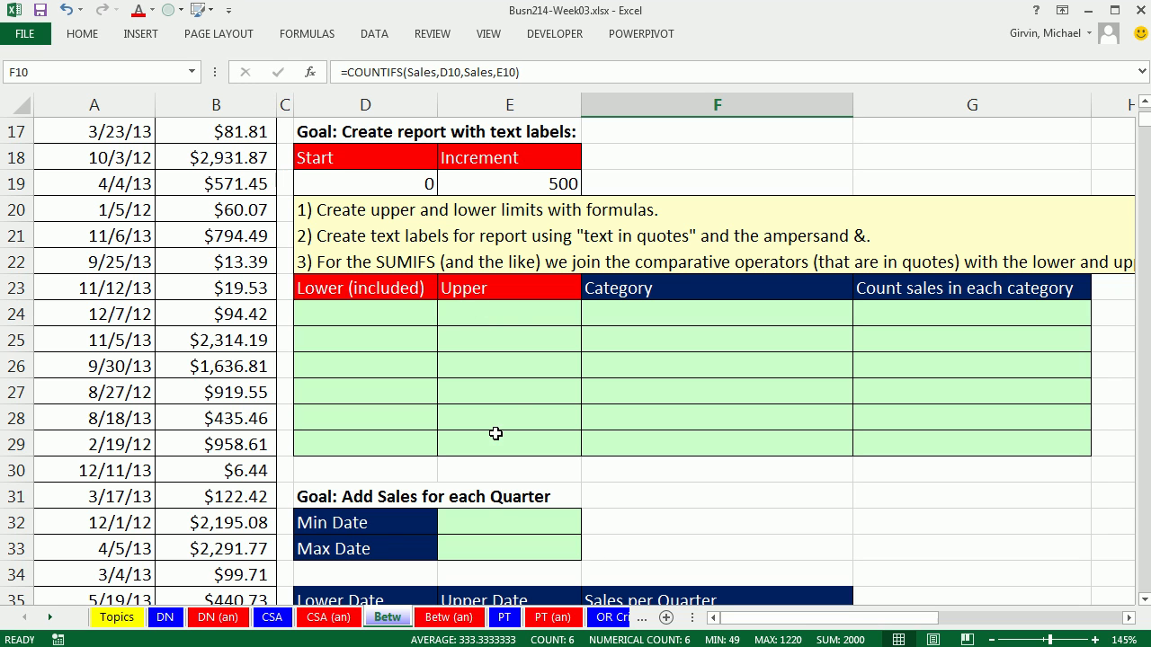
pyautogui.click(396, 184)
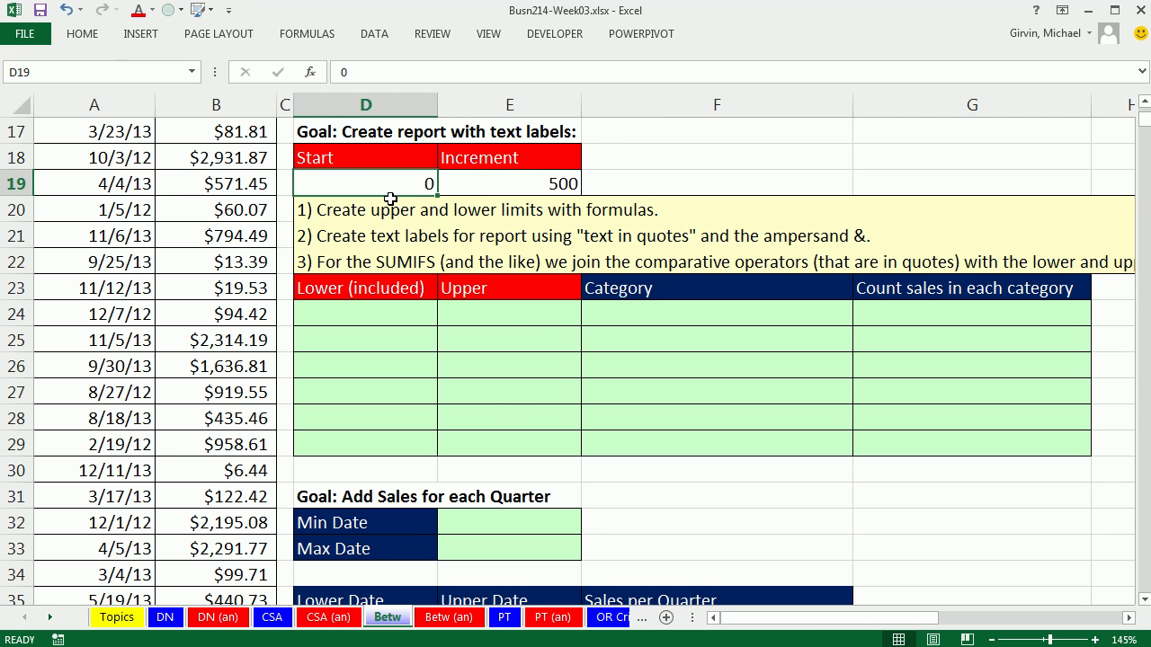
pyautogui.scroll(3, 483, 187)
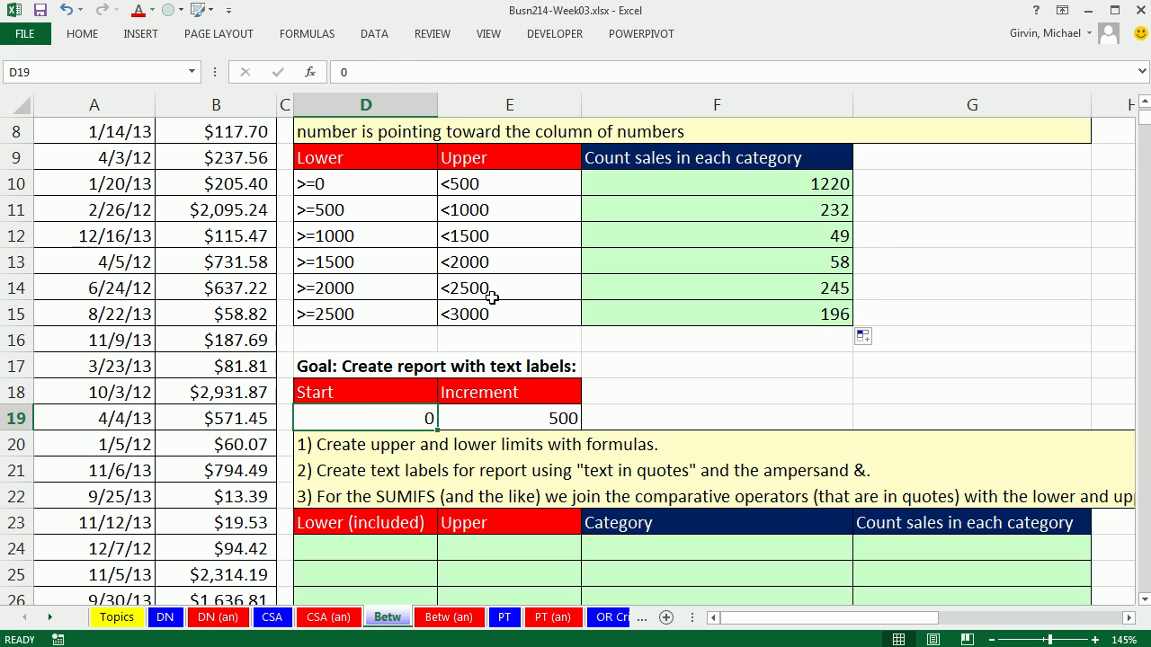
# Link the first Lower (included) limit in D24 to the Start value in D19.
pyautogui.scroll(-1, 490, 300)
pyautogui.click(520, 339)
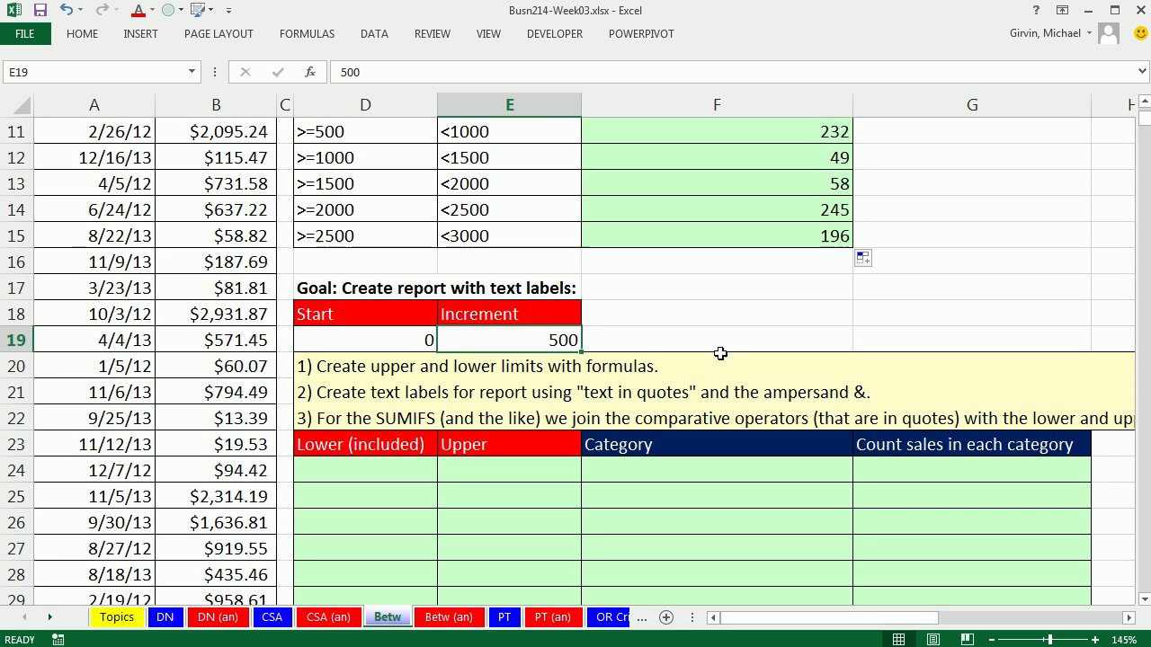
pyautogui.scroll(-2, 728, 359)
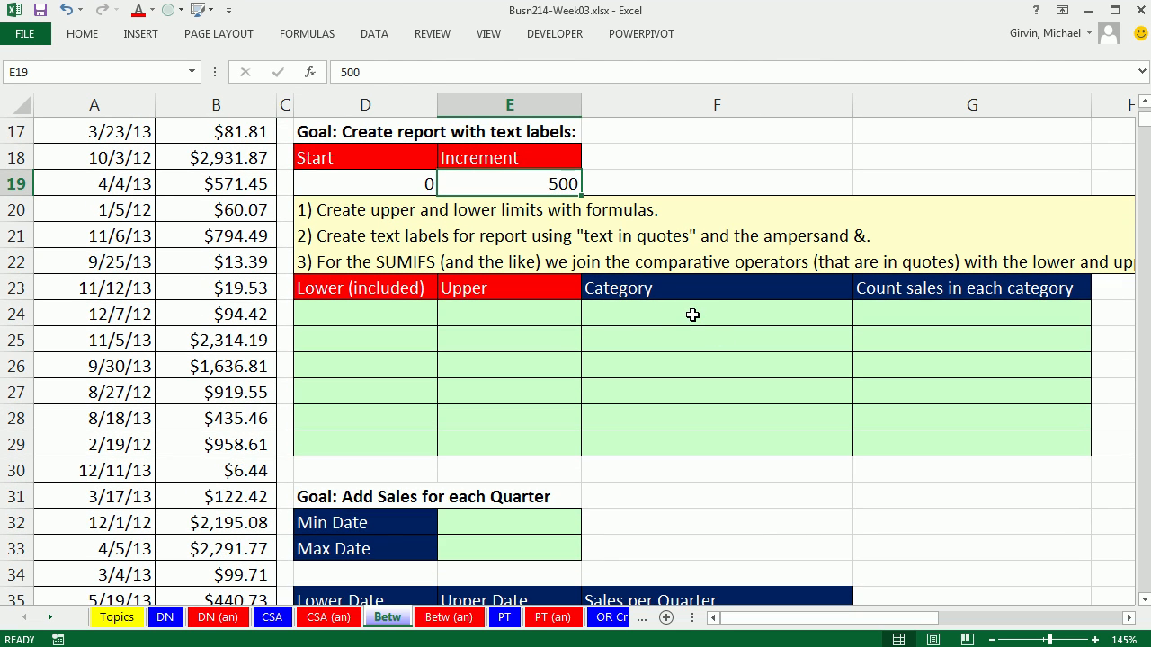
pyautogui.click(692, 314)
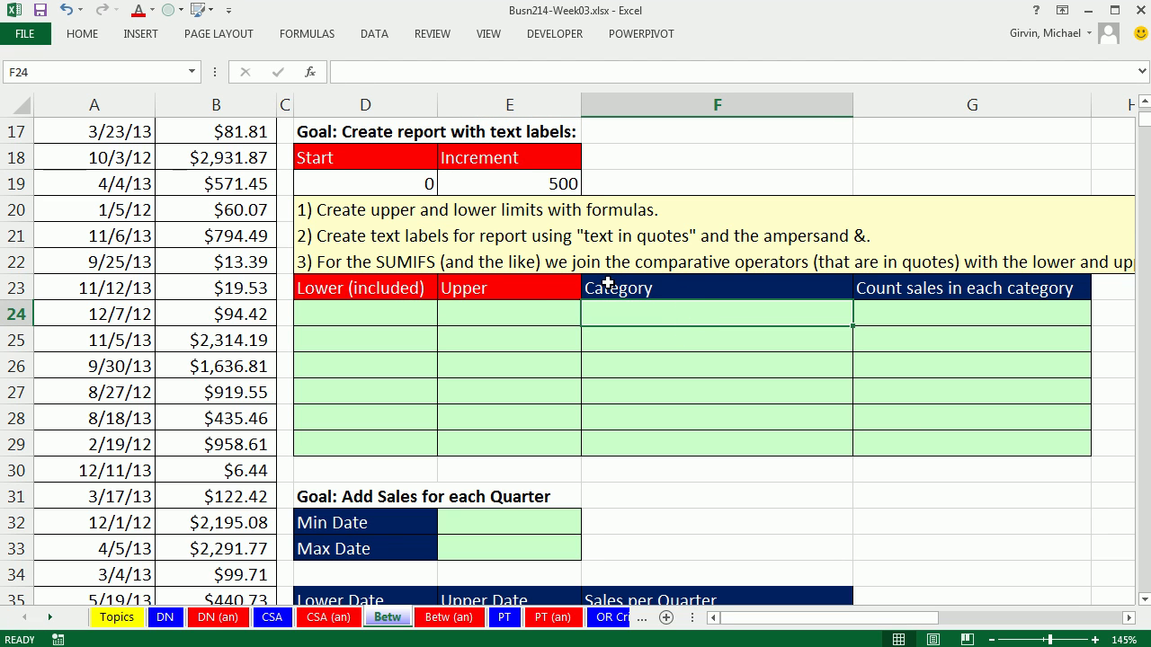
pyautogui.click(968, 318)
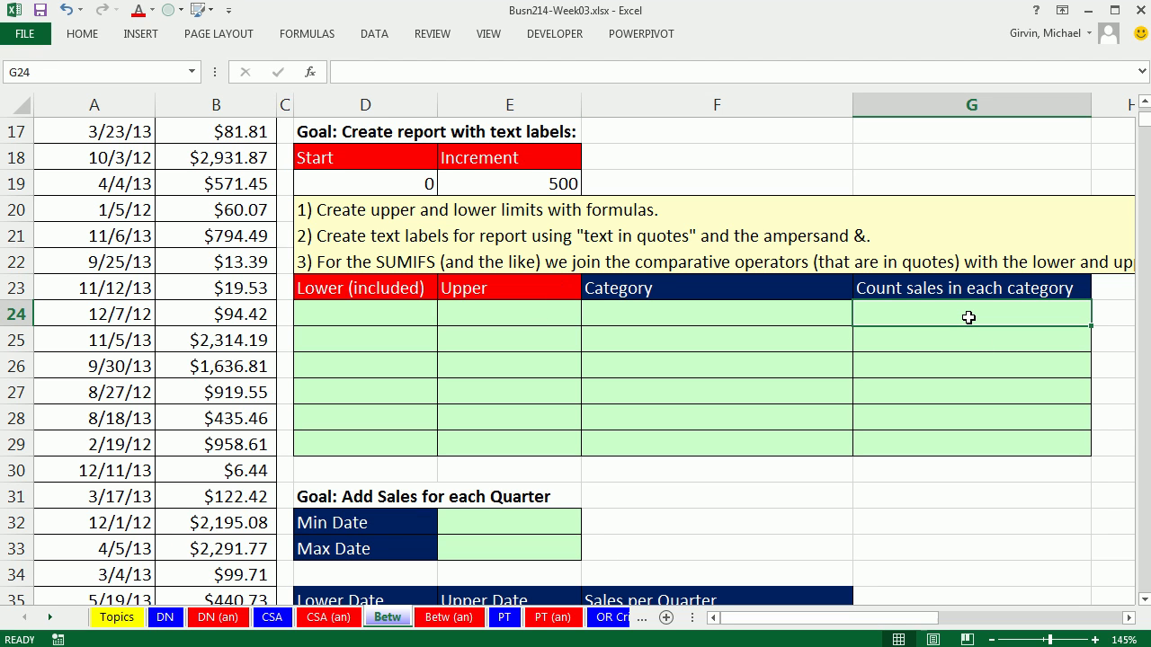
pyautogui.click(397, 320)
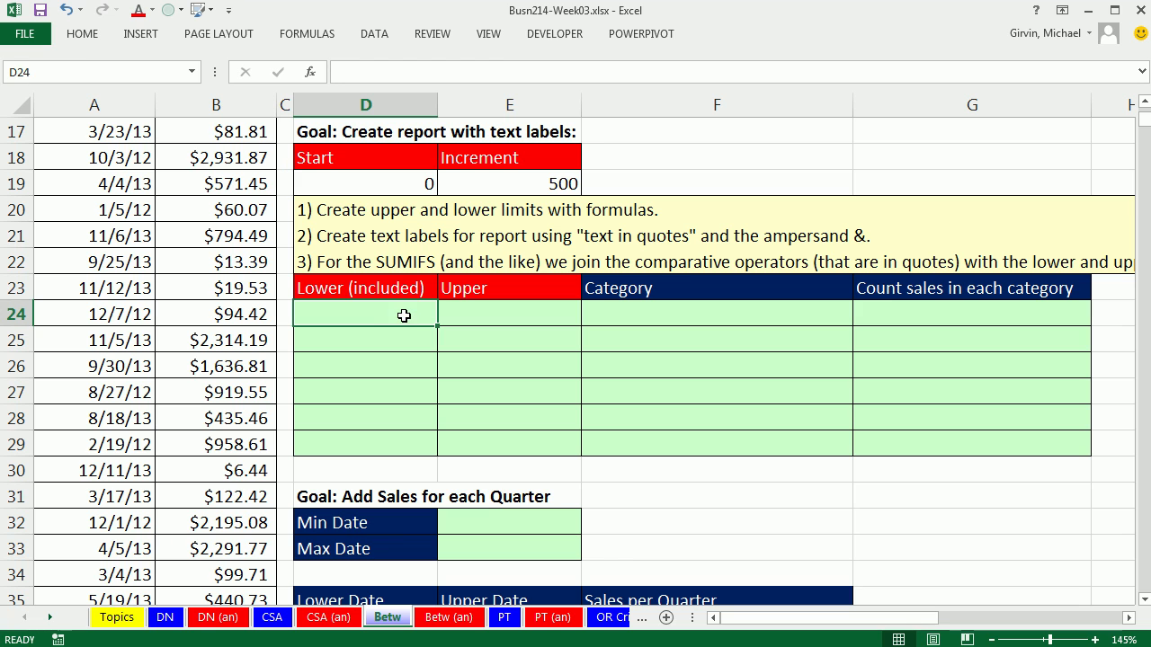
pyautogui.write('=')
pyautogui.click(401, 183)
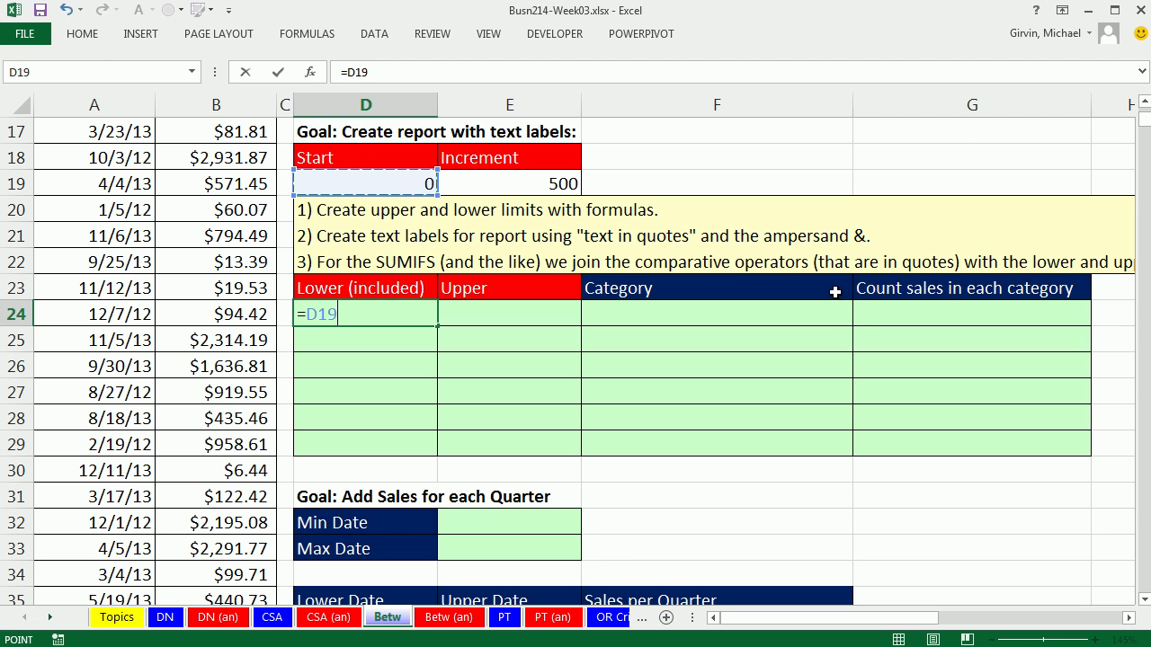
pyautogui.press('Tab')
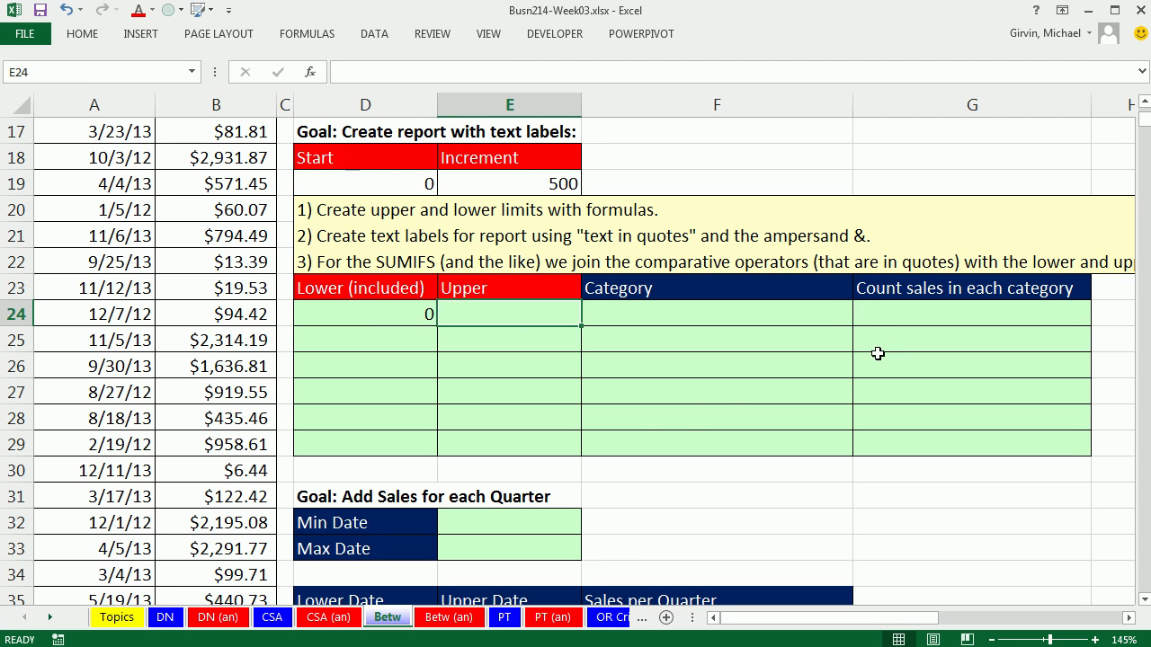
# Calculate the first Upper limit in E24 as =D24+$E$19, locking the Increment reference as absolute.
pyautogui.write('=')
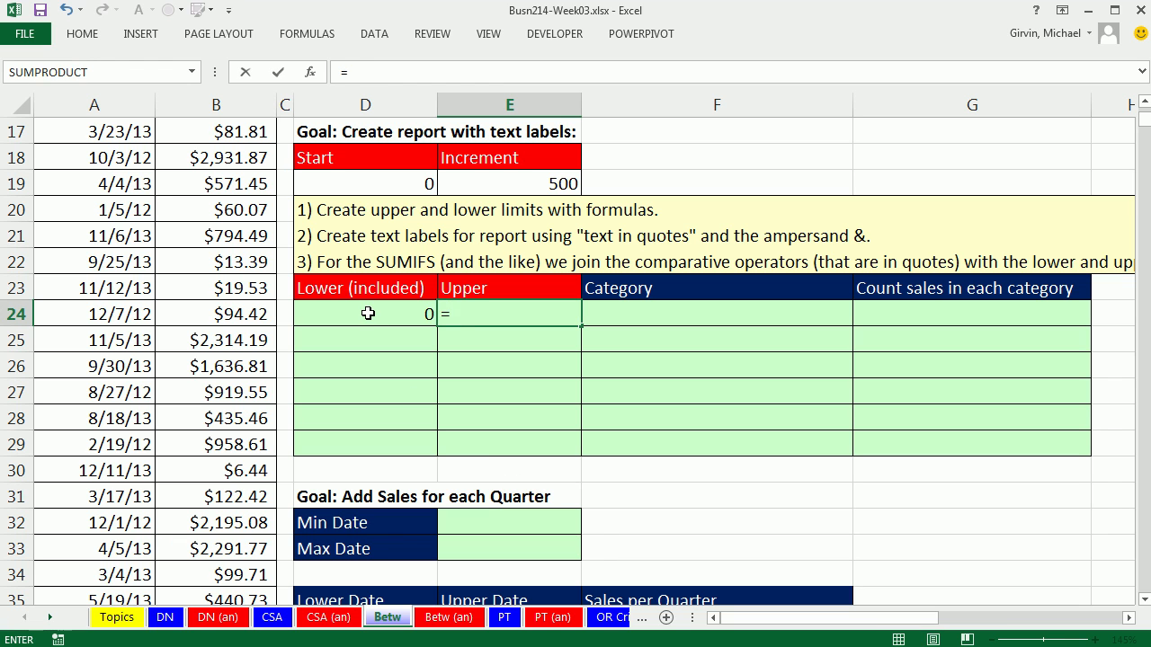
pyautogui.click(368, 313)
pyautogui.write('+')
pyautogui.click(477, 184)
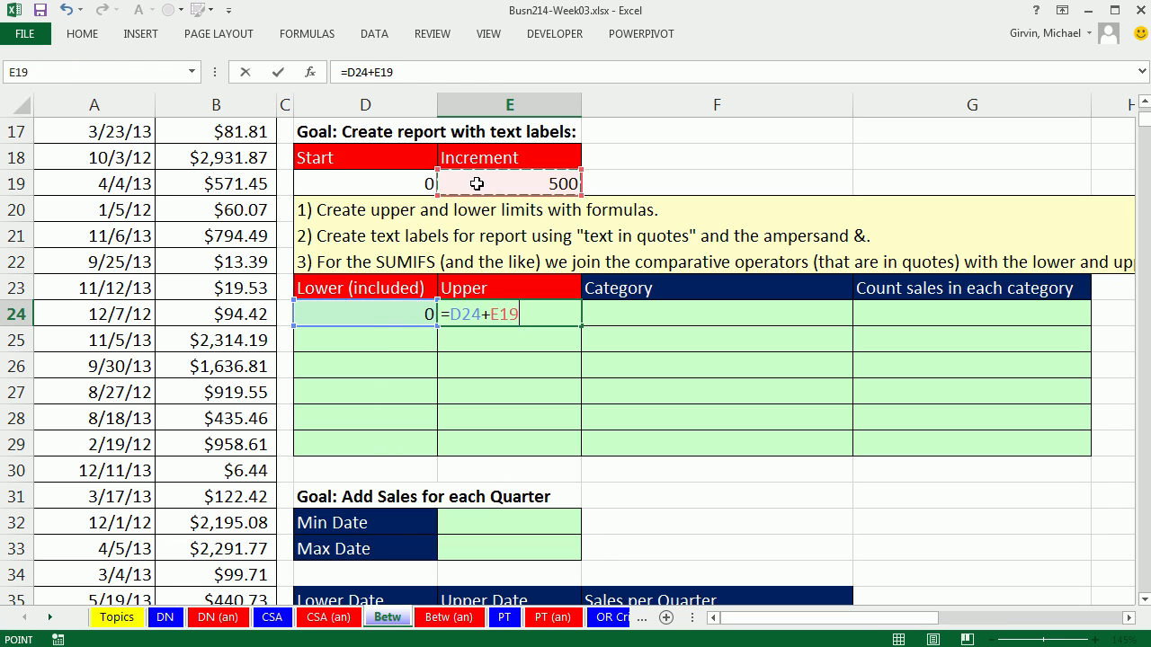
pyautogui.press('F4')
pyautogui.hotkey('ctrl', 'Return')
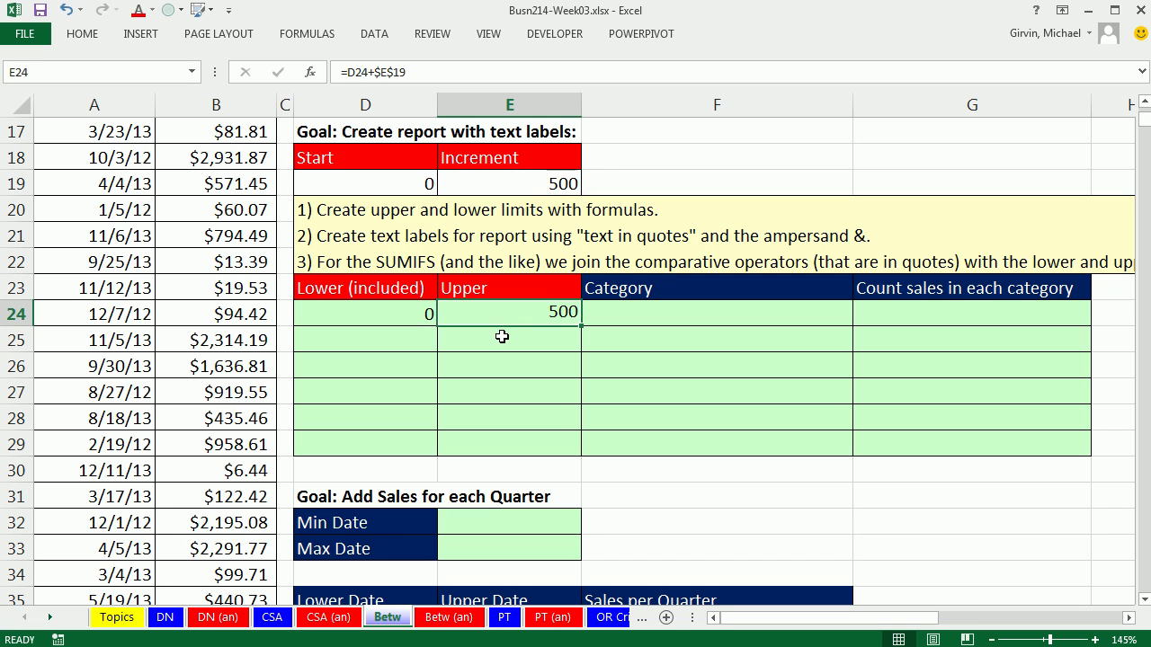
# Link the second lower limit in D25 to E24 and fill the upper limit formula from E24 down to E25.
pyautogui.click(407, 343)
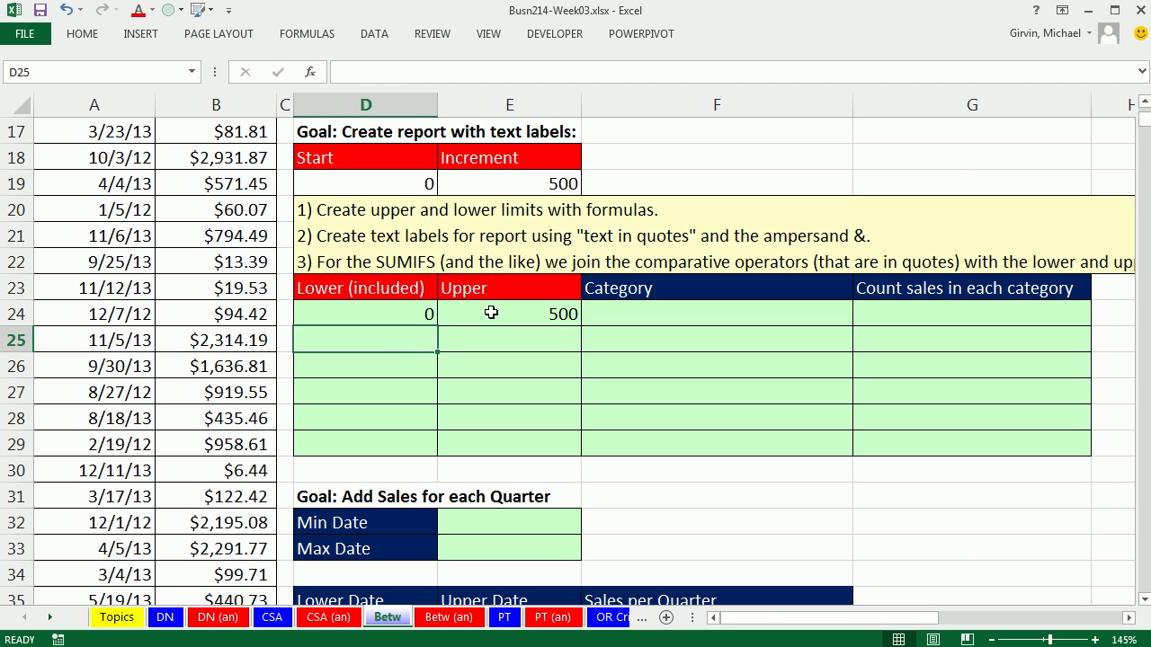
pyautogui.write('=')
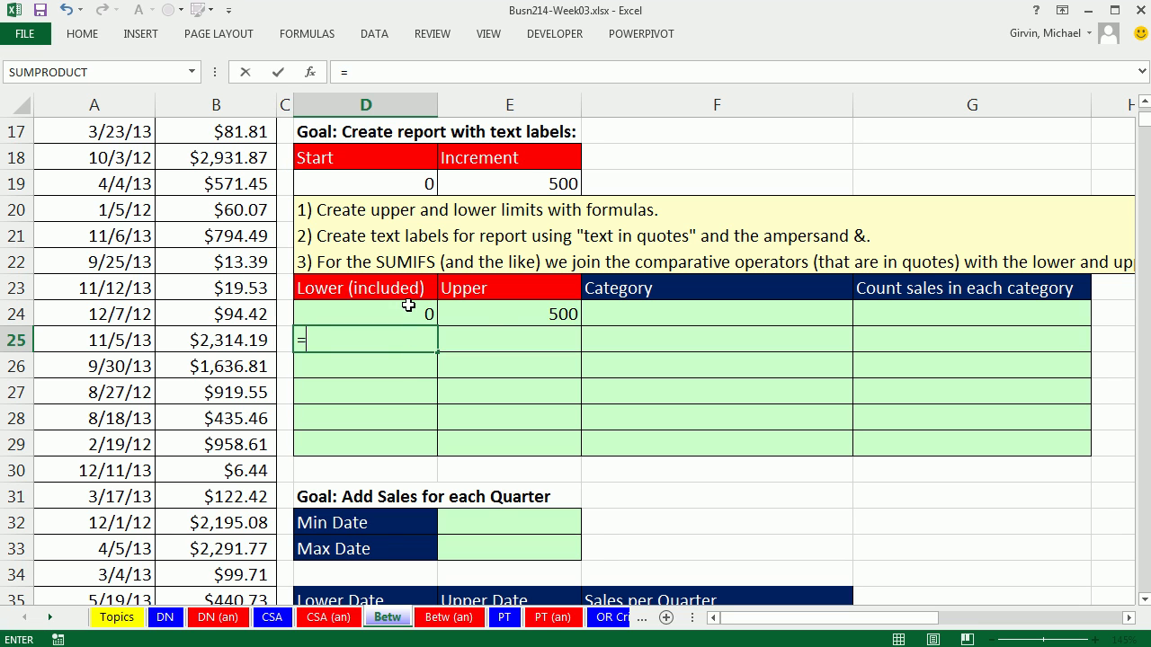
pyautogui.click(507, 316)
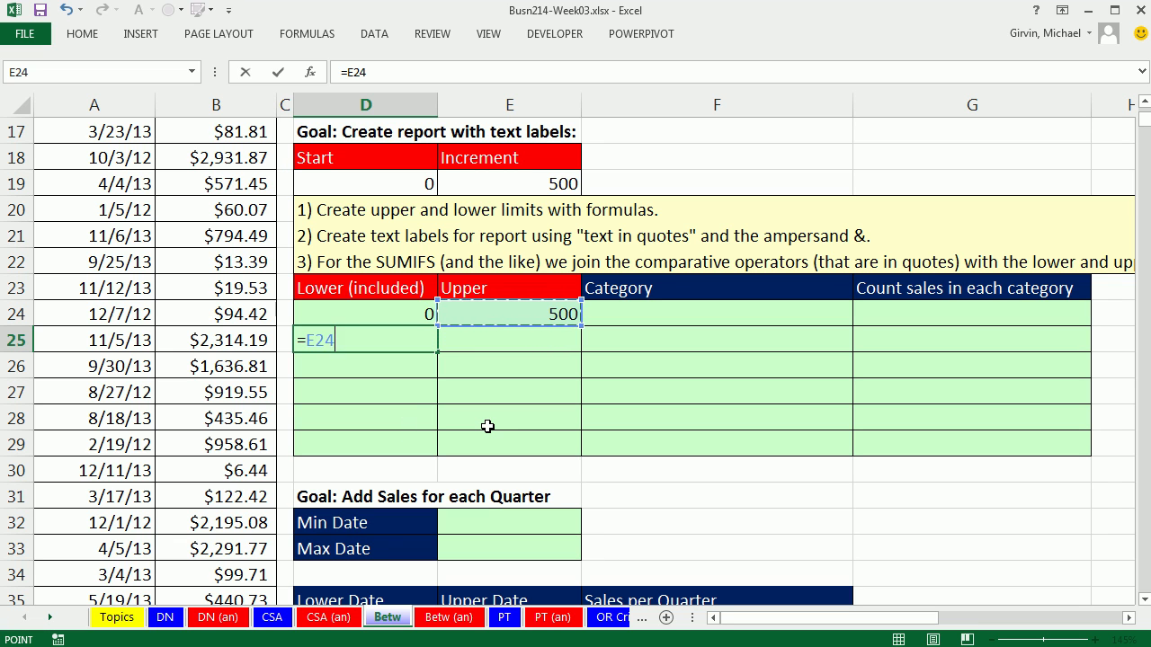
pyautogui.press('Return')
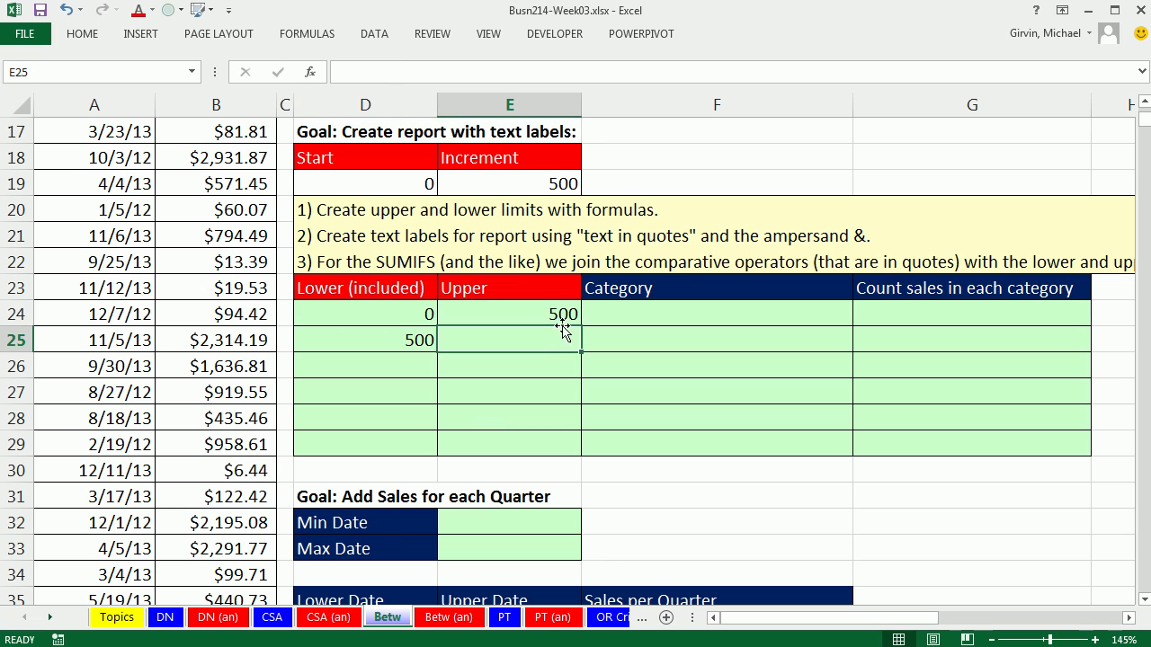
pyautogui.click(581, 316)
pyautogui.moveTo(581, 328); pyautogui.dragTo(586, 352)
# Examine the lower limit formulas in D24 and D25 and the cells they reference.
pyautogui.doubleClick(362, 318)
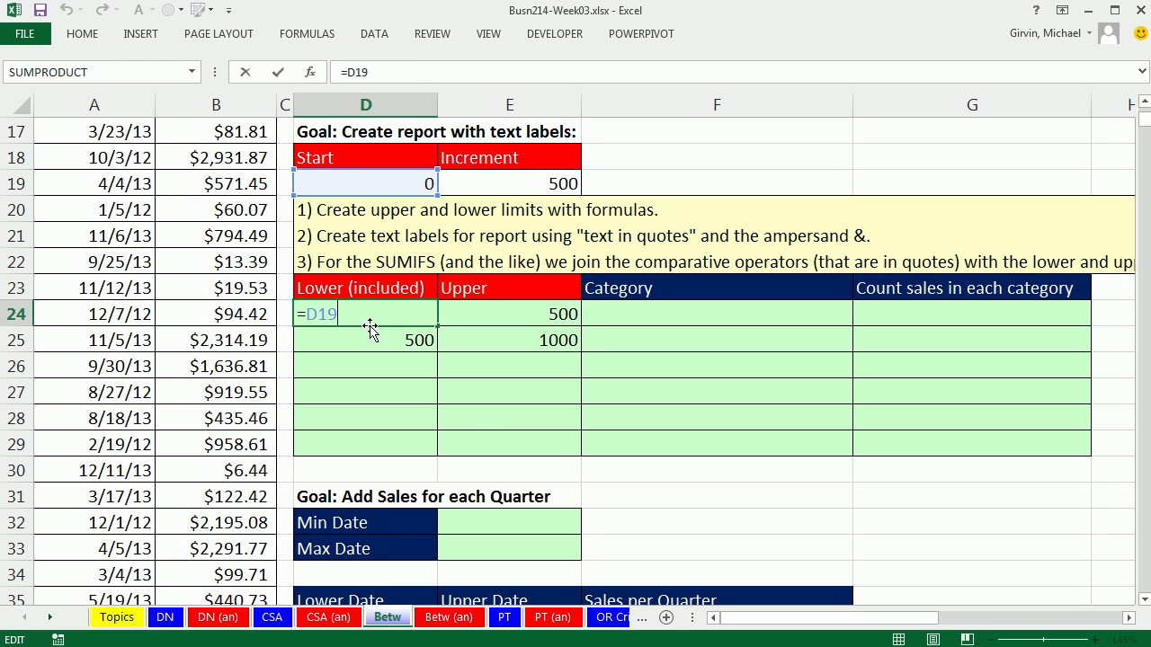
pyautogui.hotkey('ctrl', 'Return')
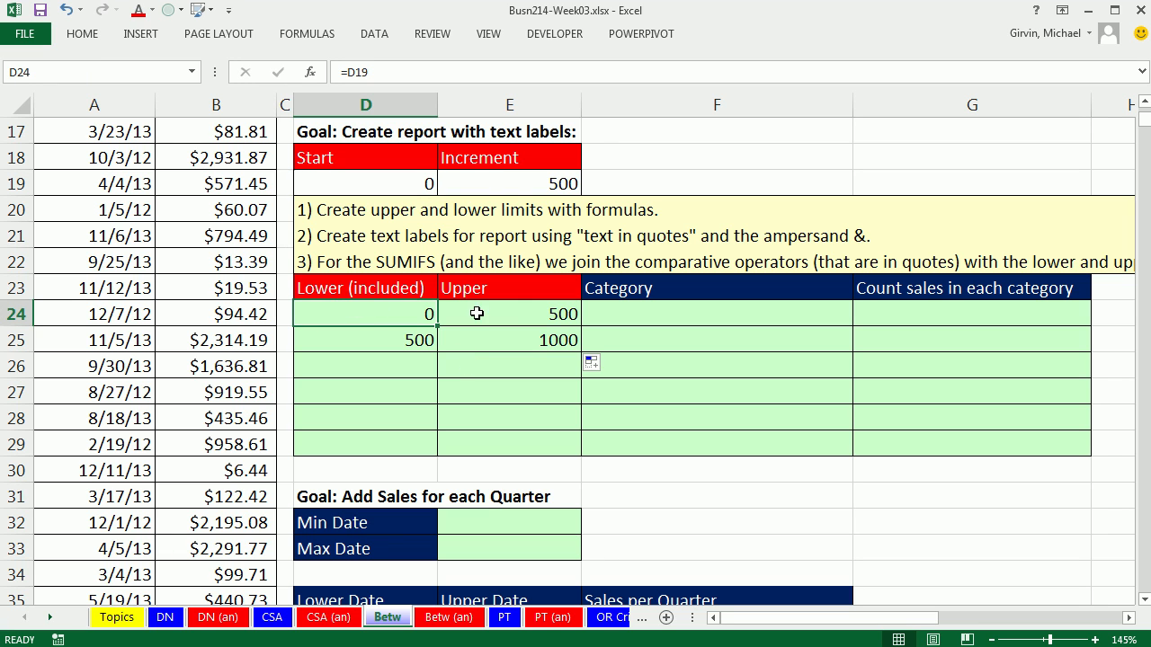
pyautogui.click(392, 338)
pyautogui.write('=')
pyautogui.press('Up')
pyautogui.press('Right')
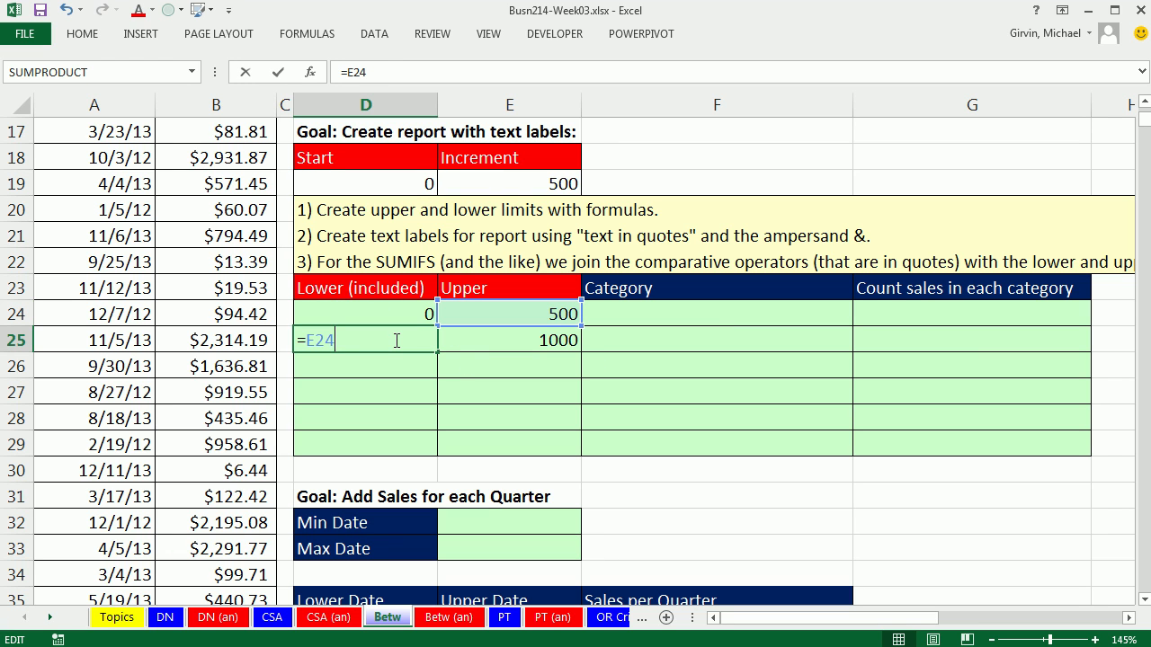
pyautogui.hotkey('ctrl', 'Return')
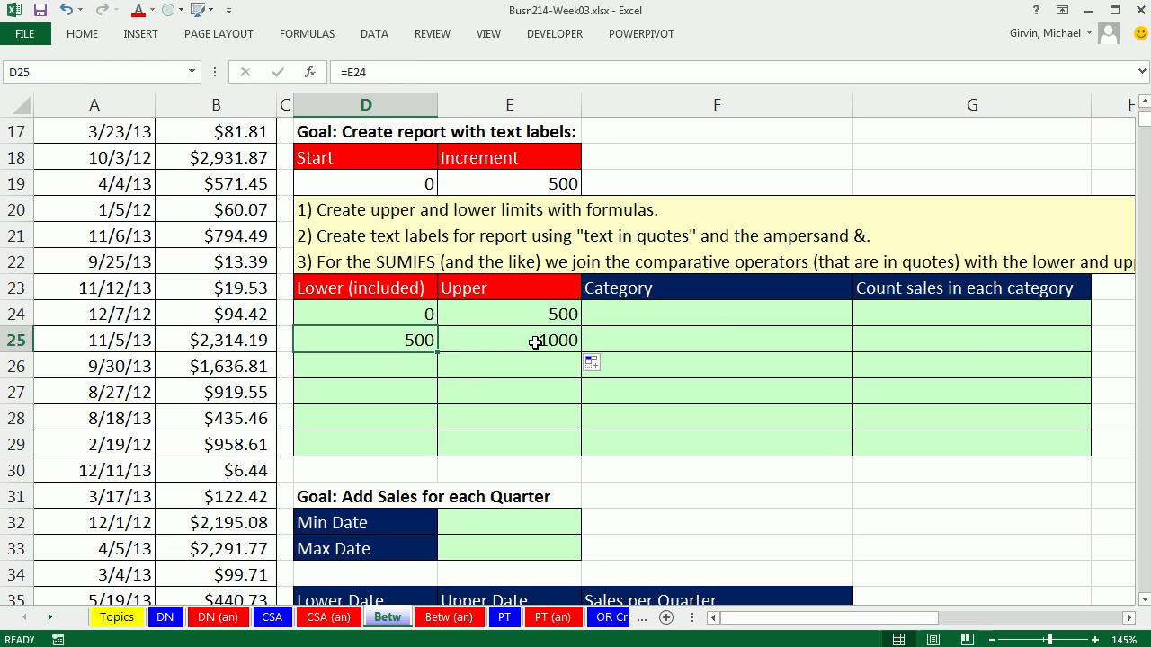
# Check the upper limit formula in E25 and fill the limit formulas in D25:E25 down to row 29.
pyautogui.click(535, 343)
pyautogui.press('F2')
pyautogui.hotkey('ctrl', 'Return')
pyautogui.moveTo(390, 333); pyautogui.dragTo(588, 455)
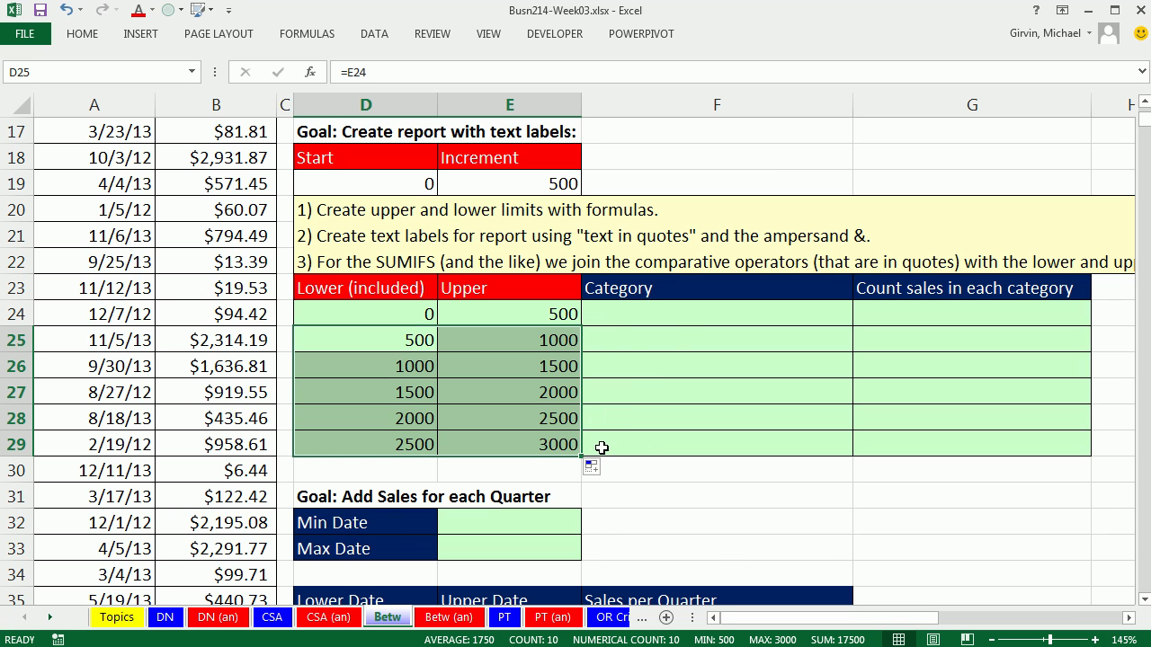
# Enter the Category label formula ="Greater than or equal to "&D24 in F24.
pyautogui.click(674, 312)
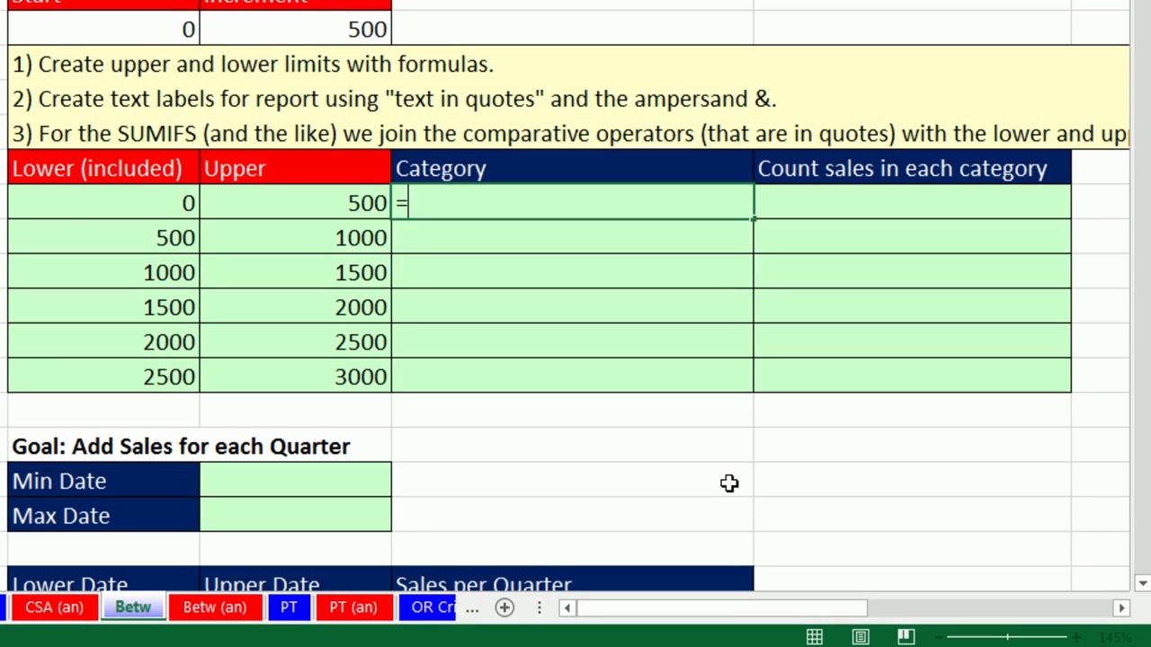
pyautogui.write('"Grea')
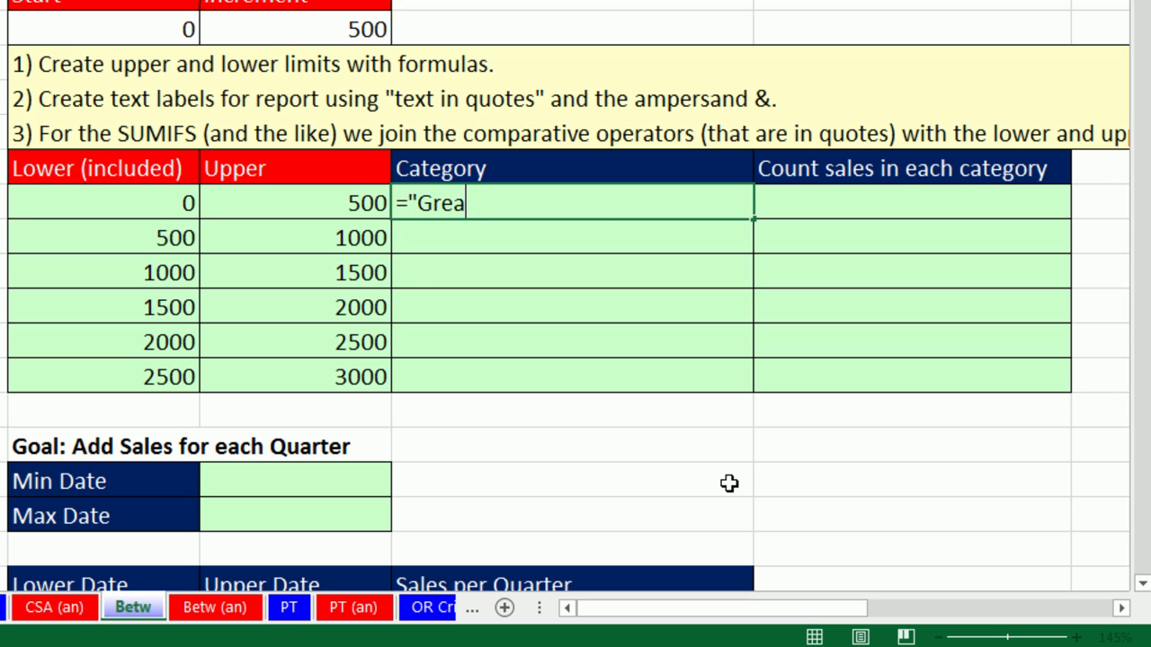
pyautogui.write('ter than or equal to "')
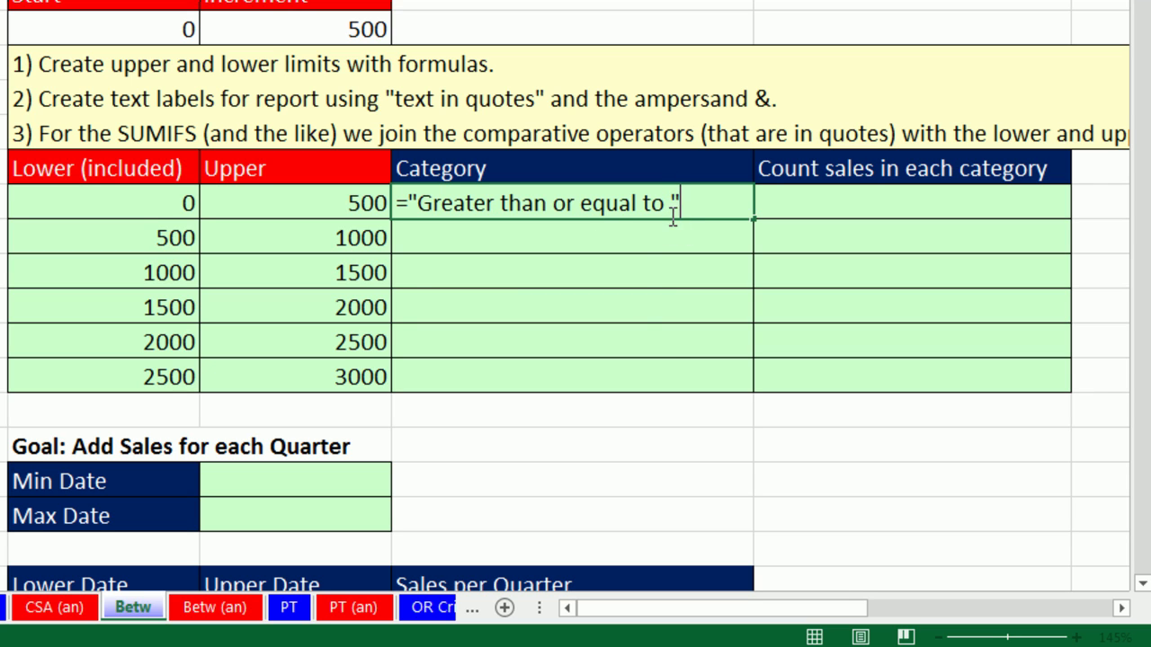
pyautogui.write('&')
pyautogui.click(174, 203)
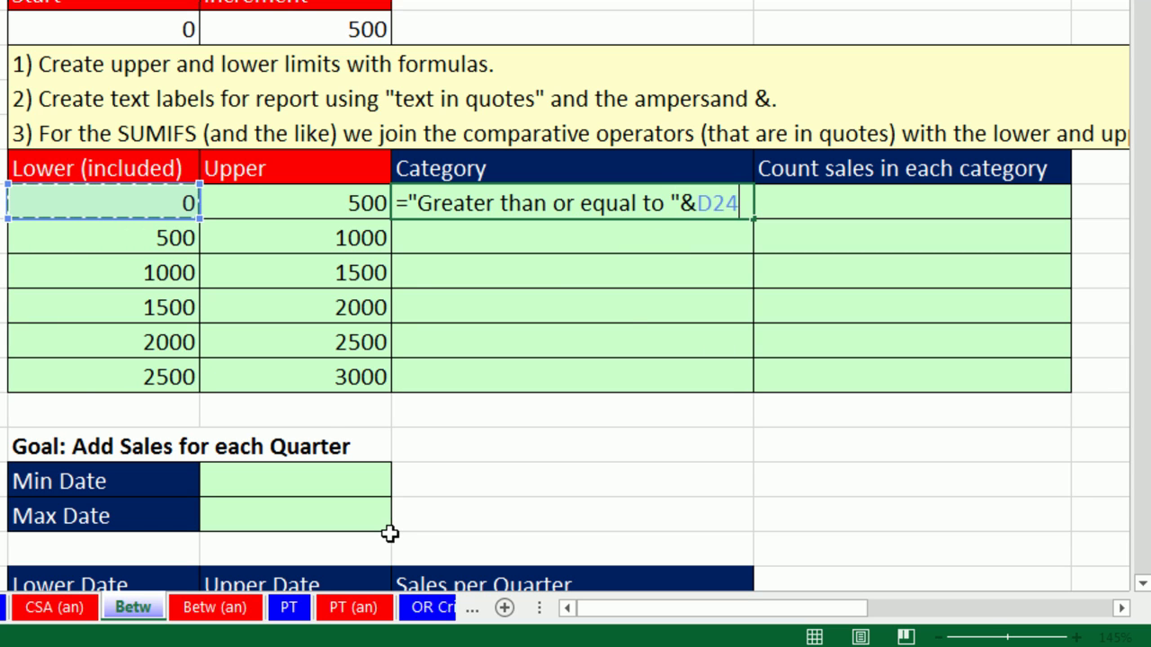
pyautogui.hotkey('ctrl', 'Return')
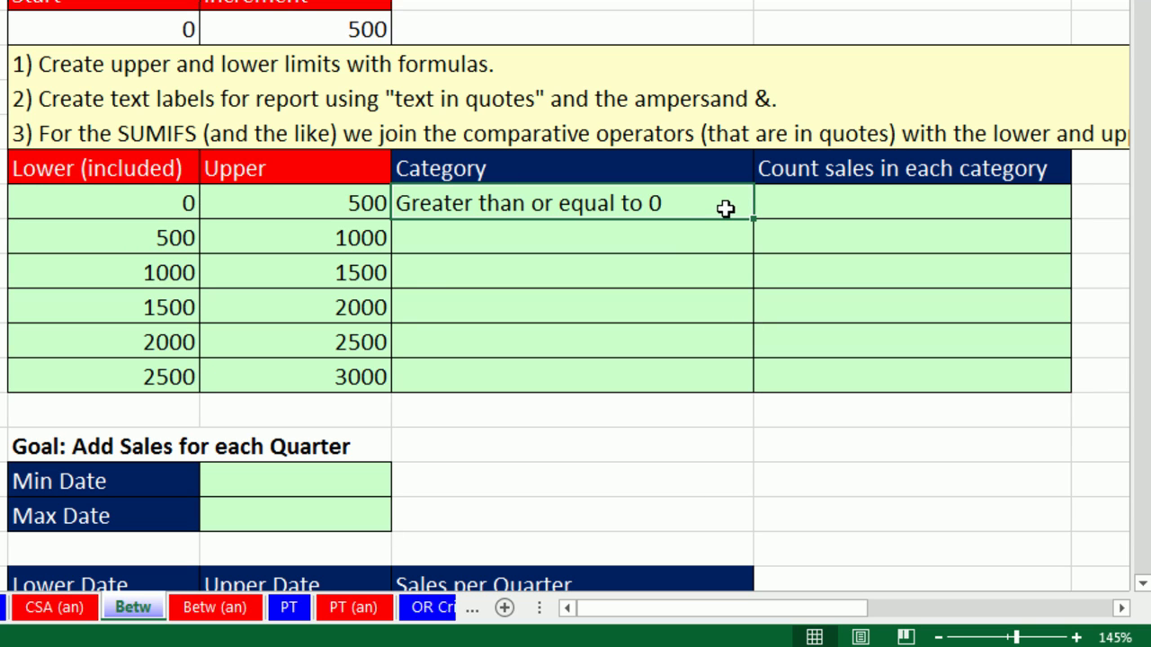
# Extend the label formula in F24 with &" and less than "&E24 to join the upper limit.
pyautogui.press('F2')
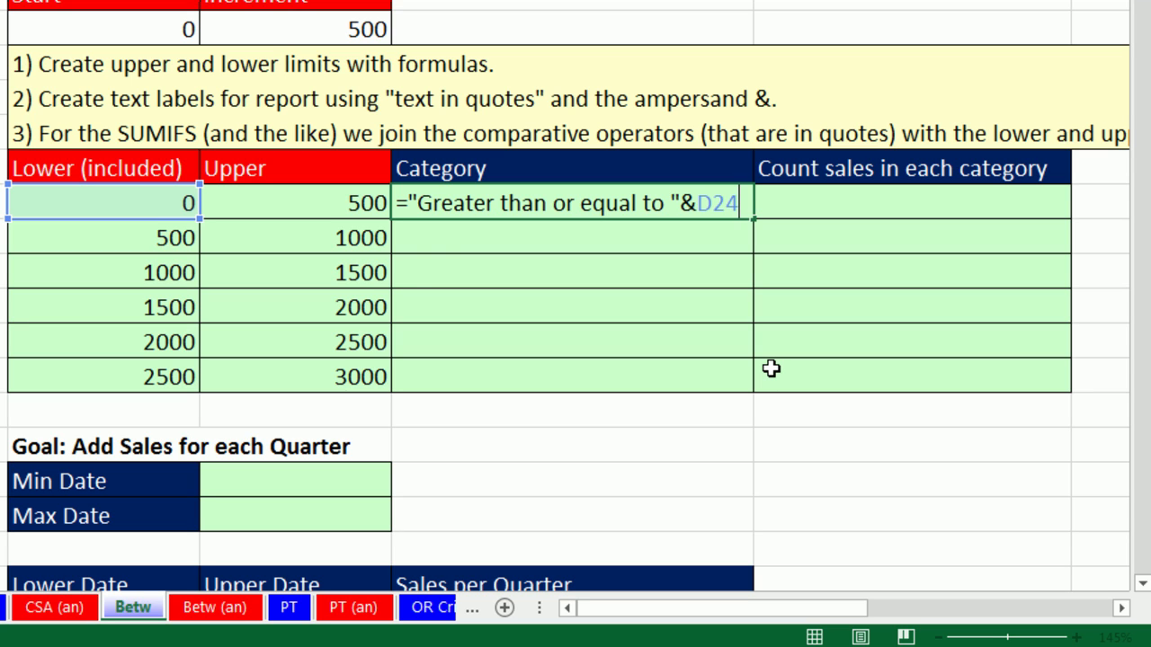
pyautogui.write('&')
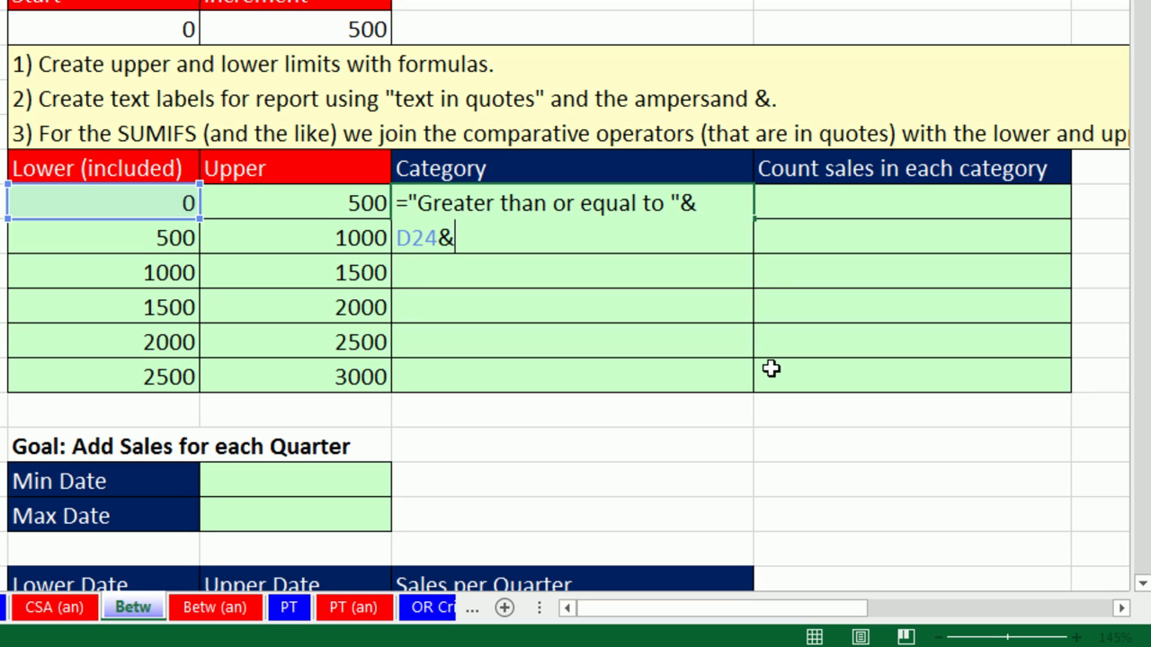
pyautogui.write('" and less than')
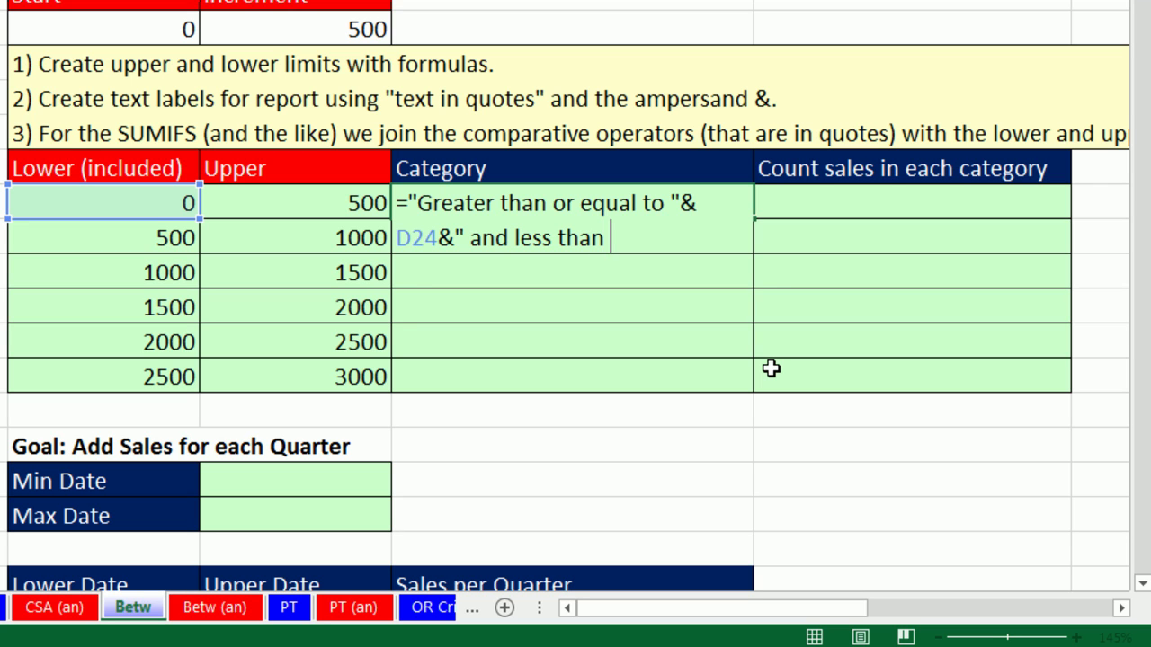
pyautogui.write(' "')
pyautogui.write('&')
pyautogui.click(334, 198)
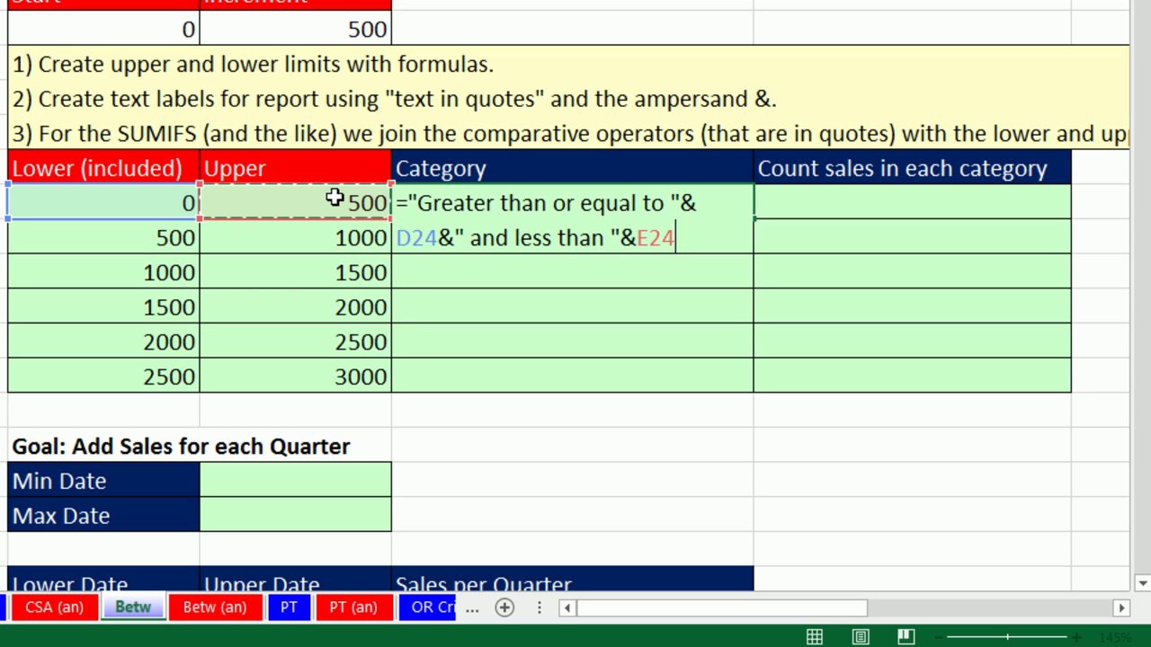
pyautogui.hotkey('ctrl', 'Return')
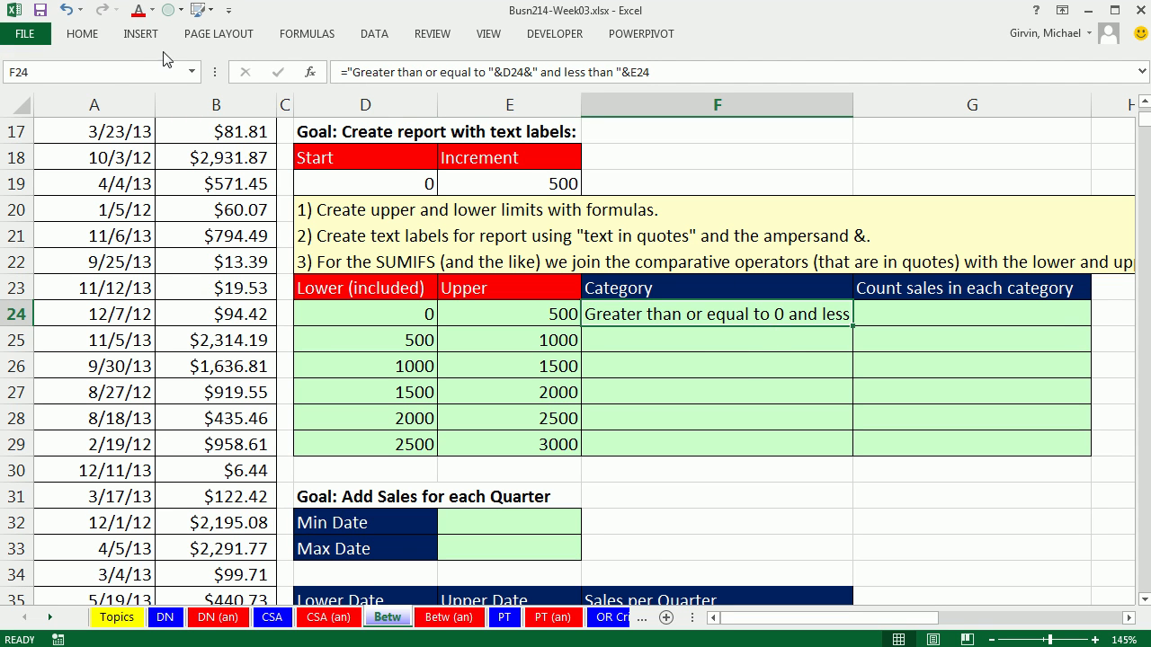
# Autofit row 24's height to the wrapped Category label and fill the label formula from F24 down to F29.
pyautogui.click(82, 36)
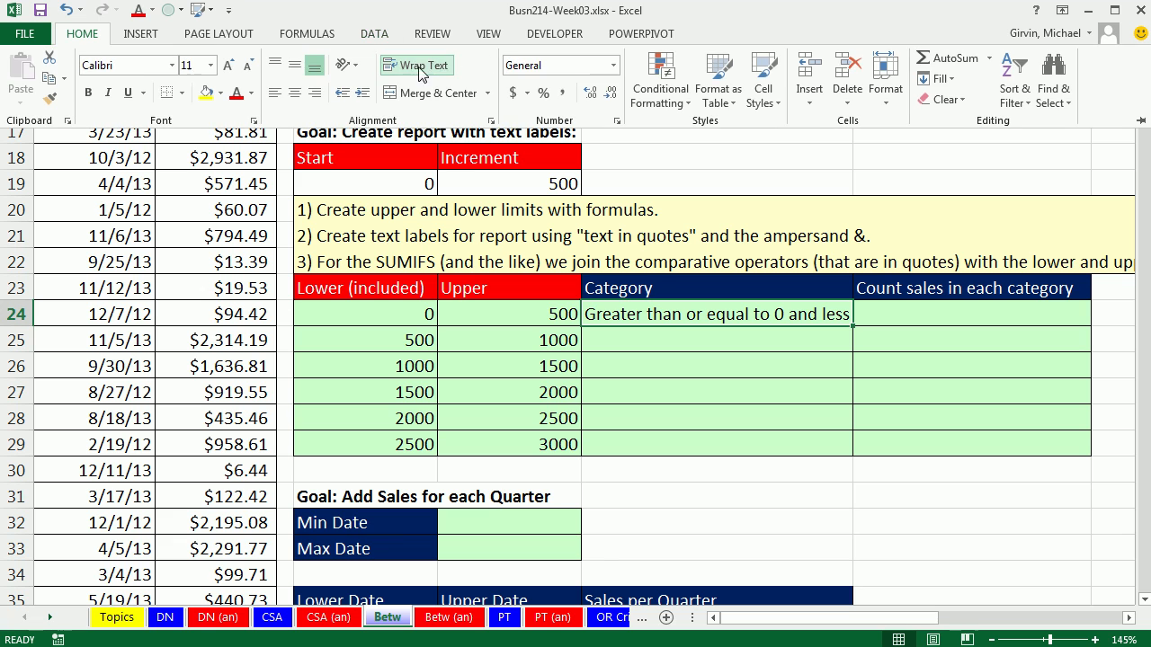
pyautogui.click(302, 374)
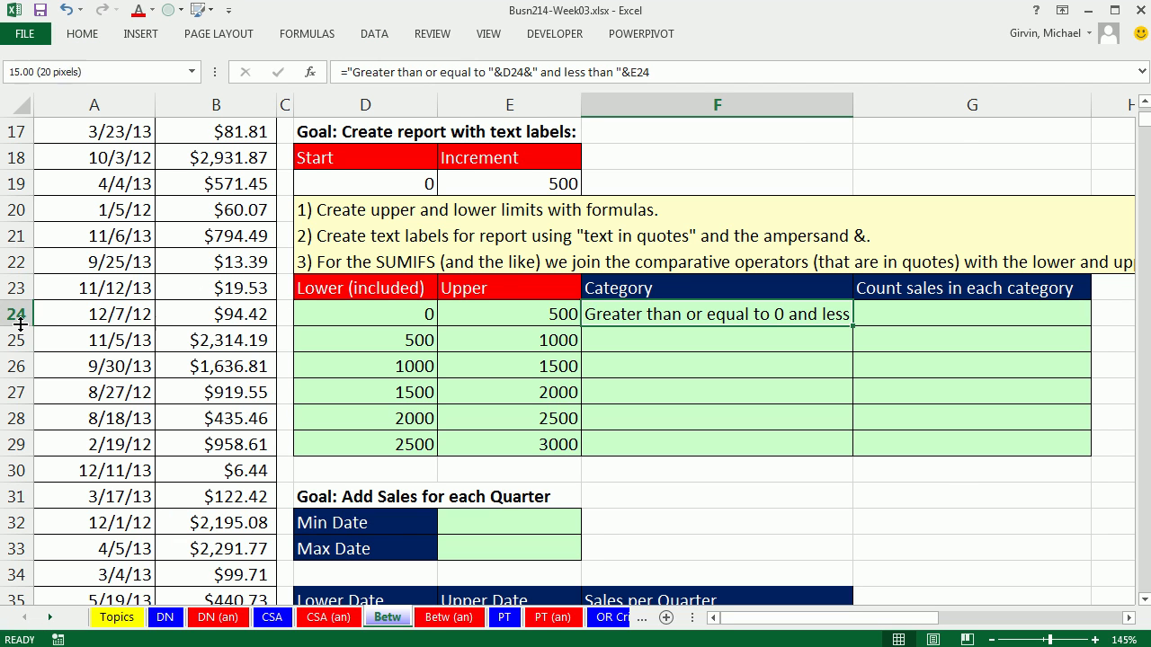
pyautogui.doubleClick(18, 326)
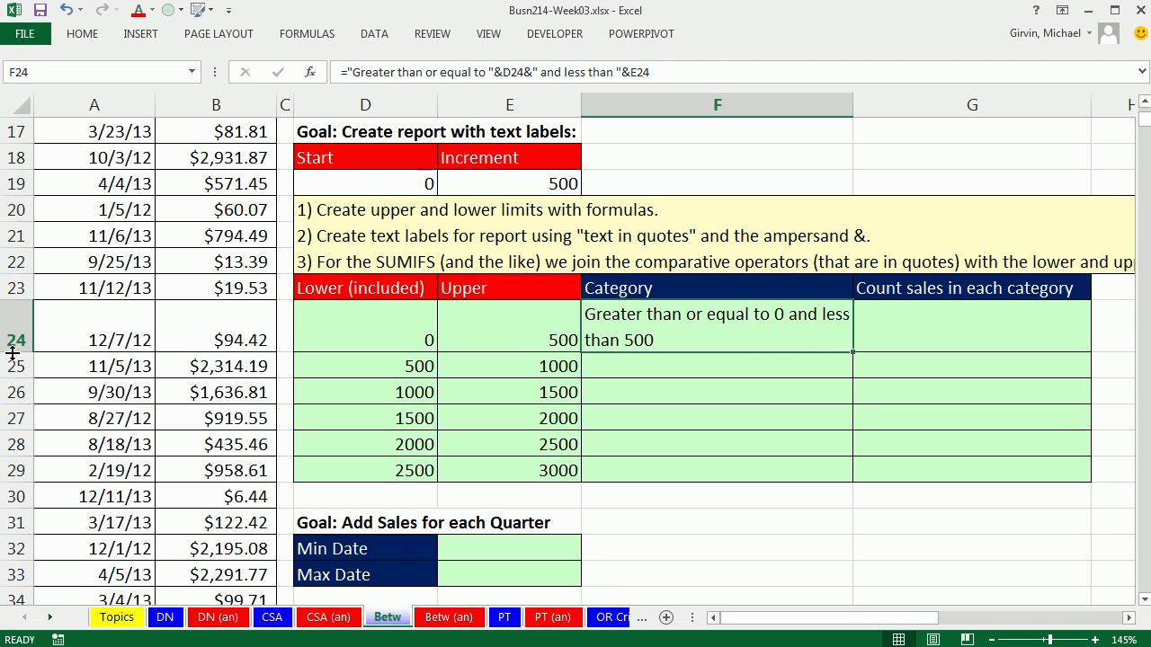
pyautogui.doubleClick(852, 351)
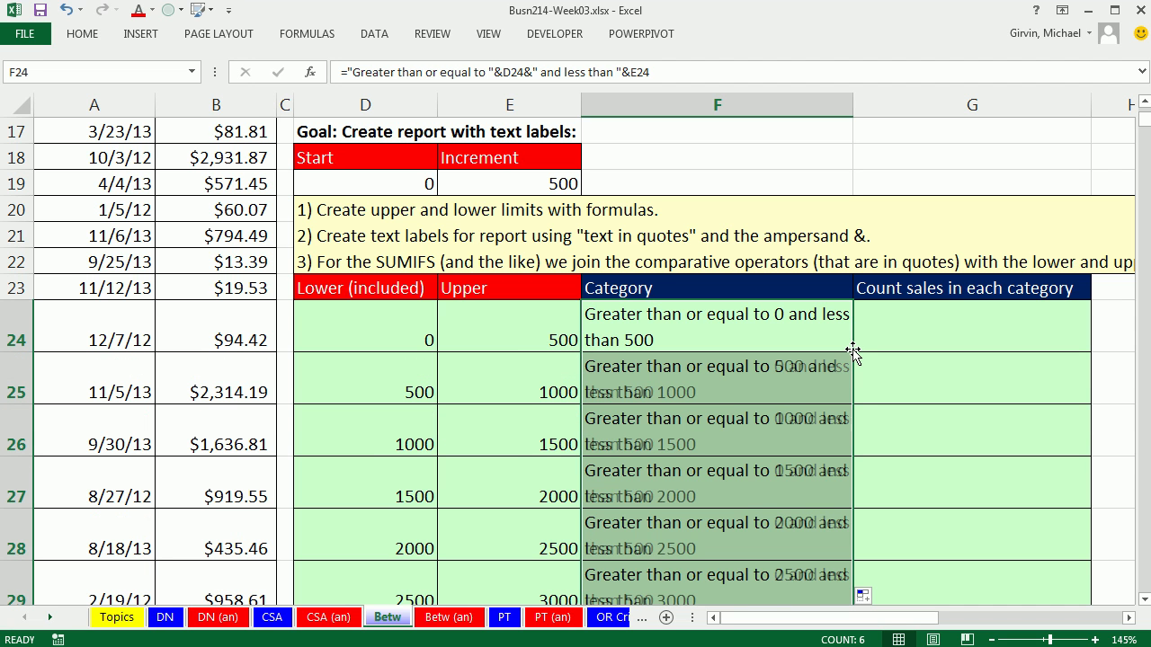
# Add a $ sign inside both quoted text parts of the label formula in F24 and fill it down to F29.
pyautogui.scroll(-1, 860, 391)
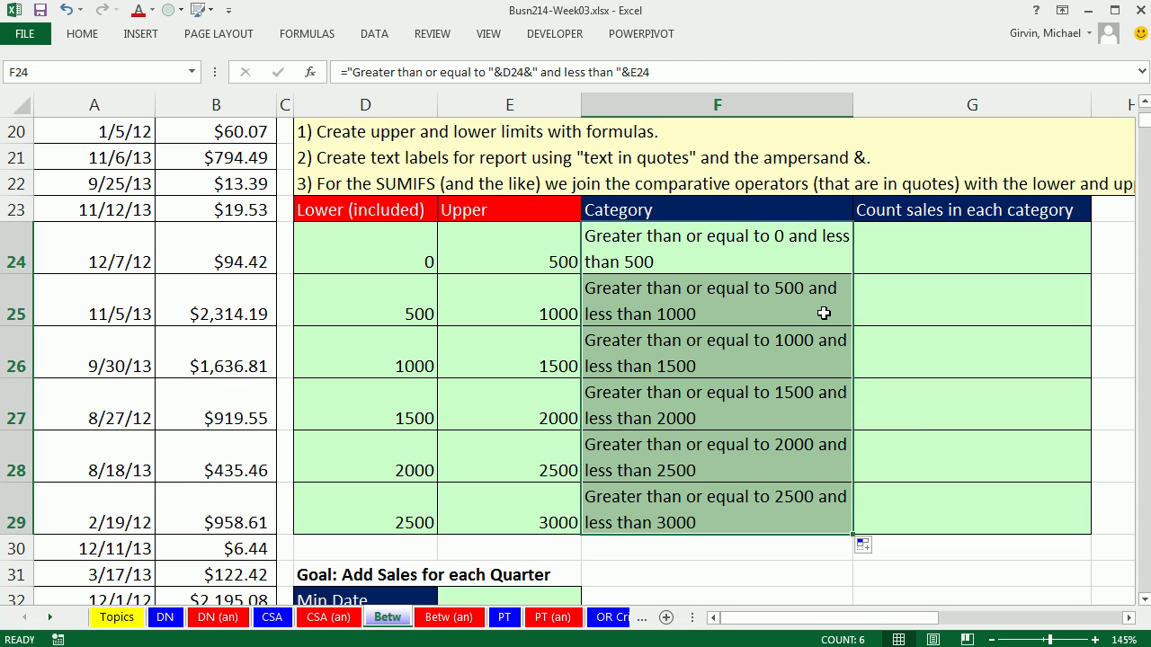
pyautogui.click(787, 249)
pyautogui.press('F2')
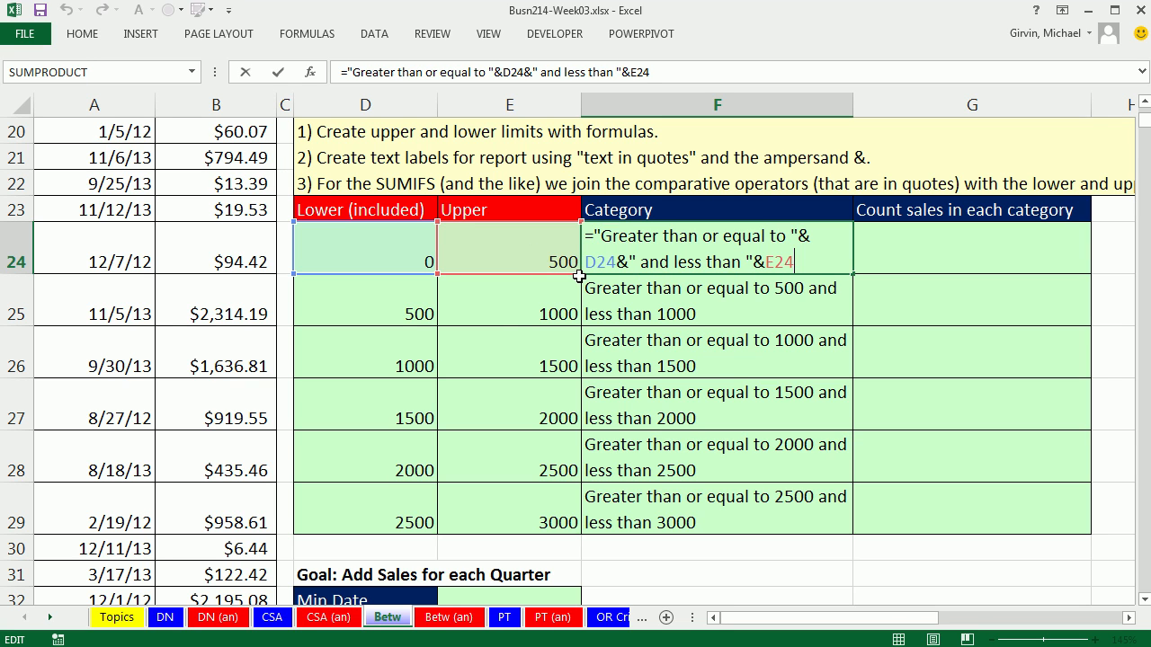
pyautogui.click(791, 236)
pyautogui.write('$')
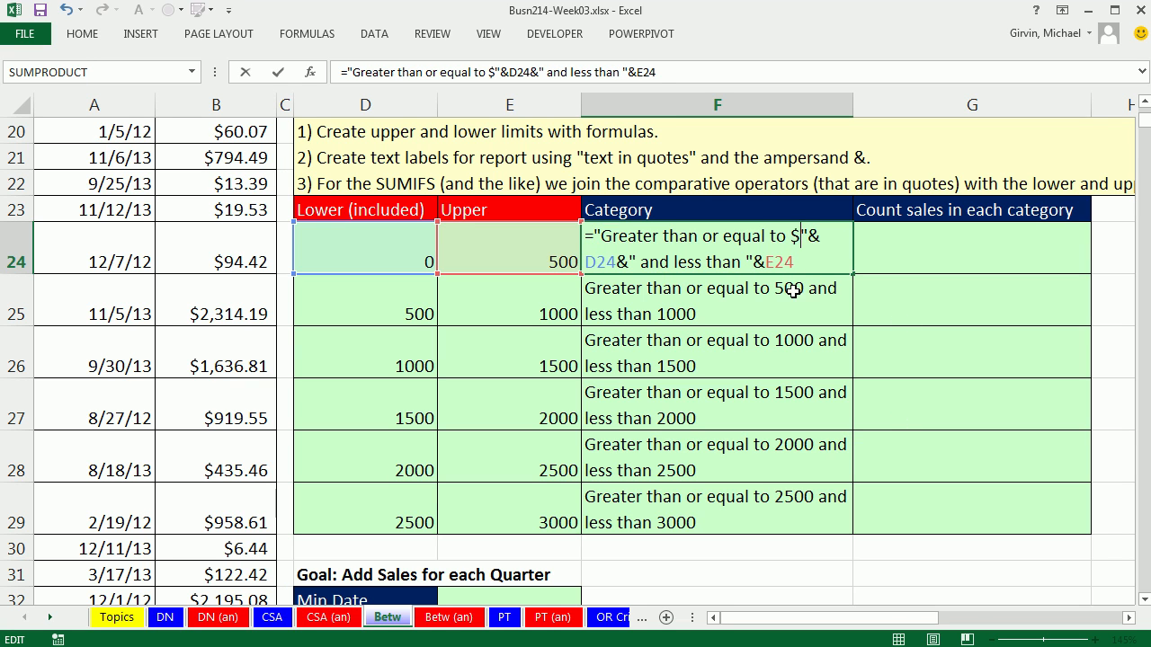
pyautogui.click(747, 262)
pyautogui.write('$')
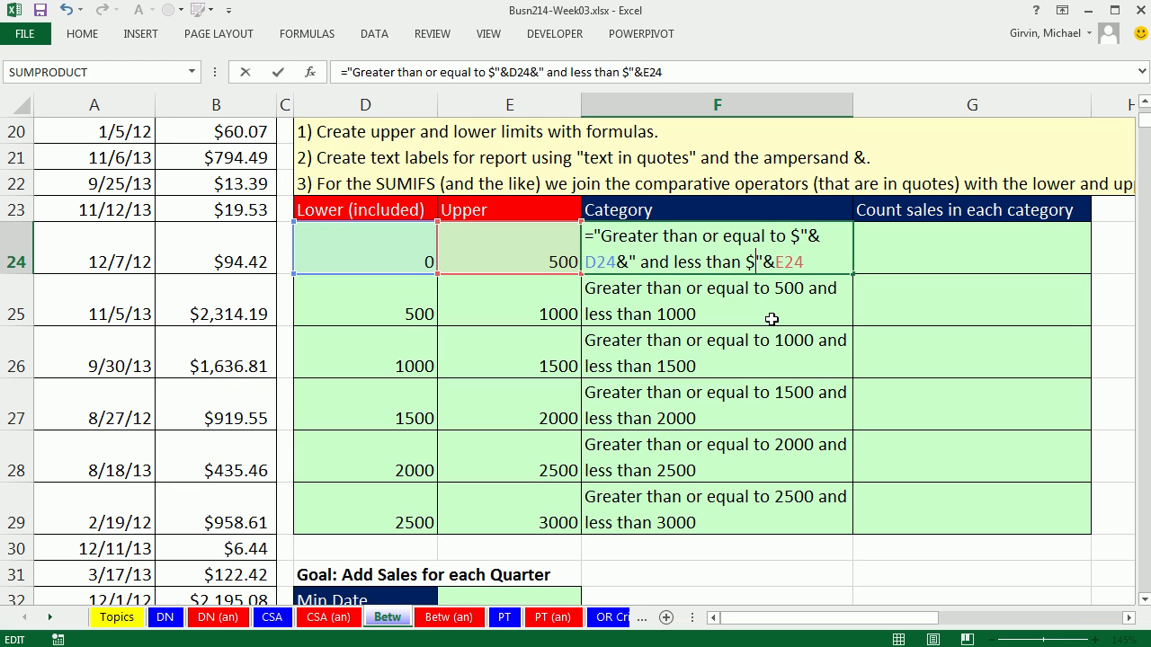
pyautogui.hotkey('ctrl', 'Return')
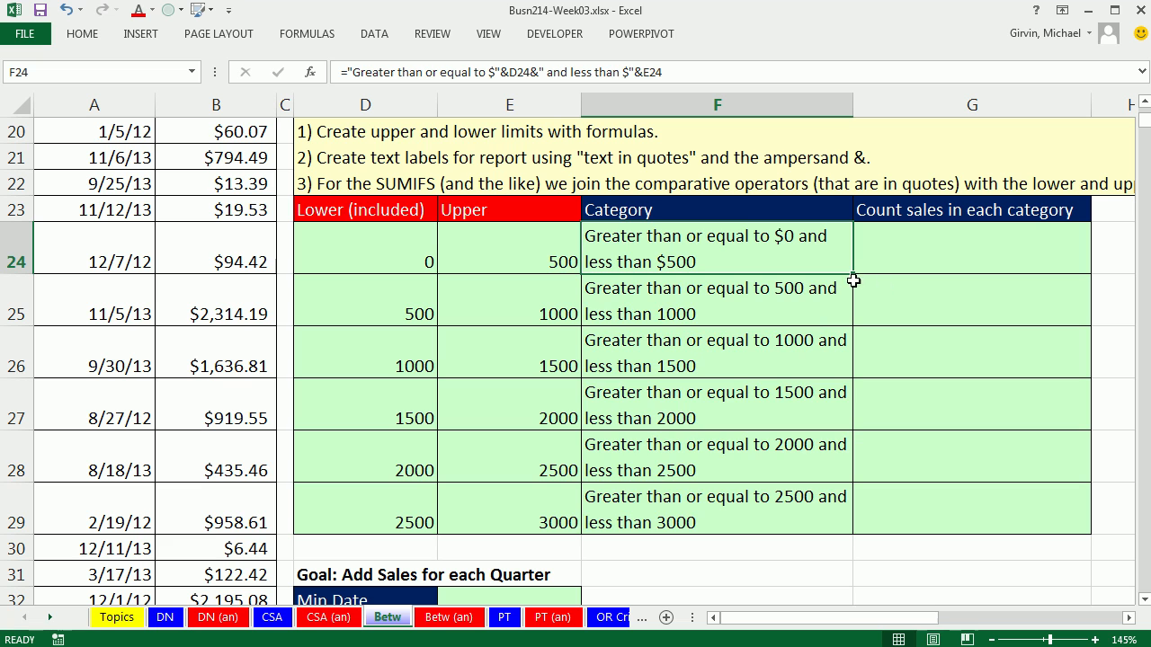
pyautogui.doubleClick(853, 274)
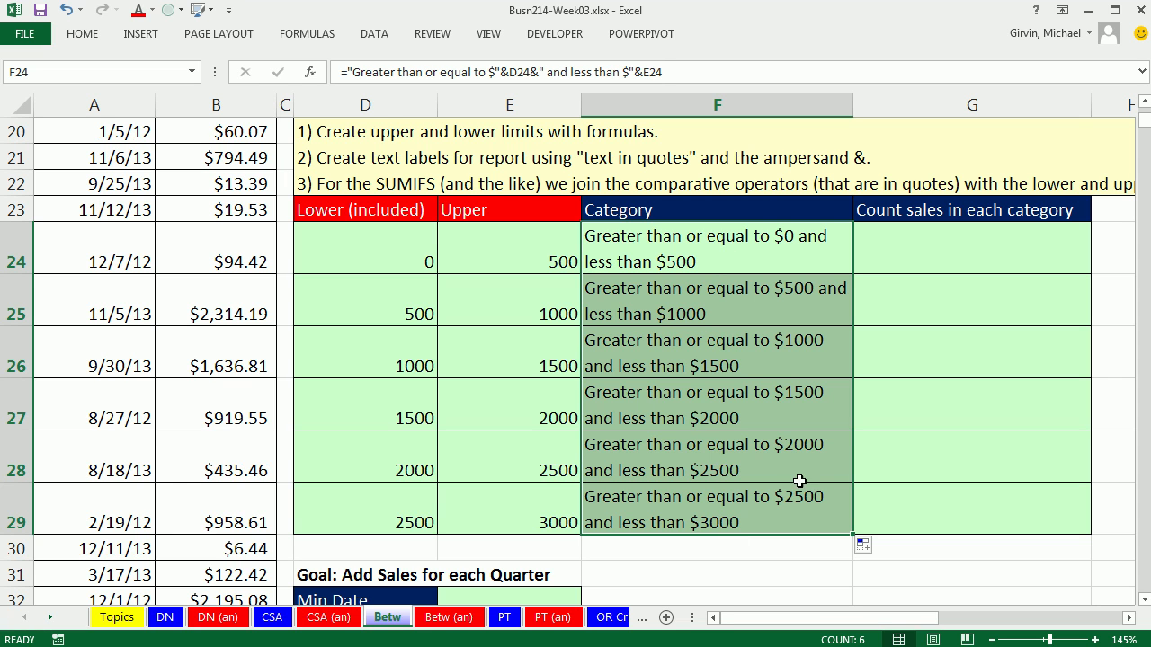
# Remove both typed $ signs from the quoted text in the label formula in F24.
pyautogui.click(758, 238)
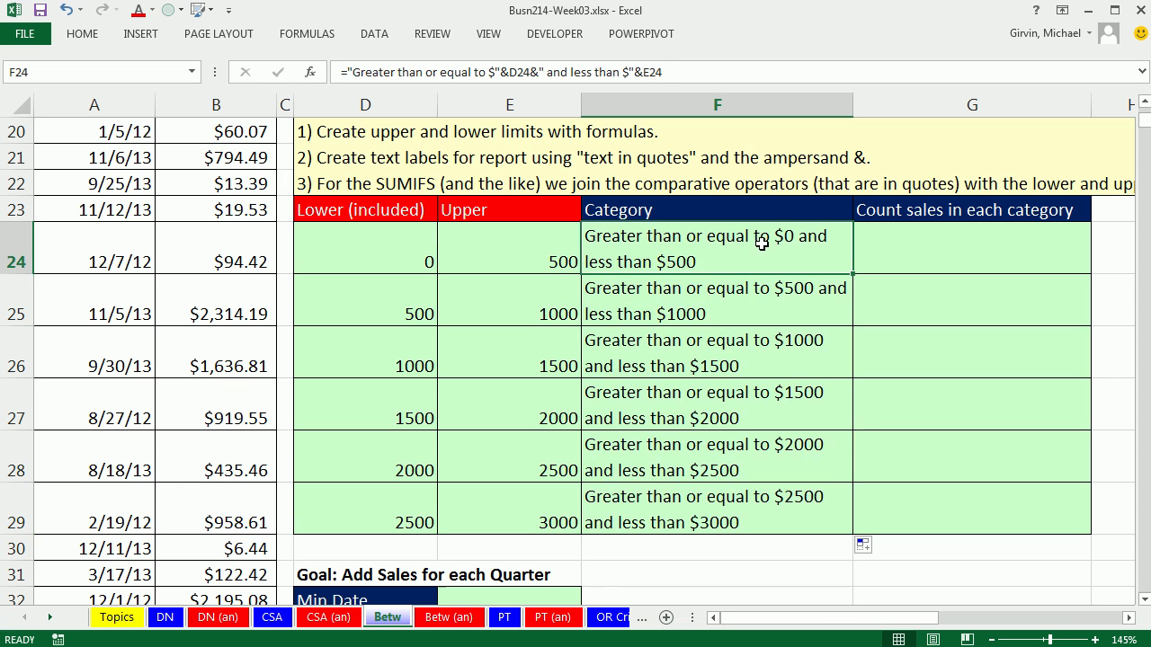
pyautogui.press('F2')
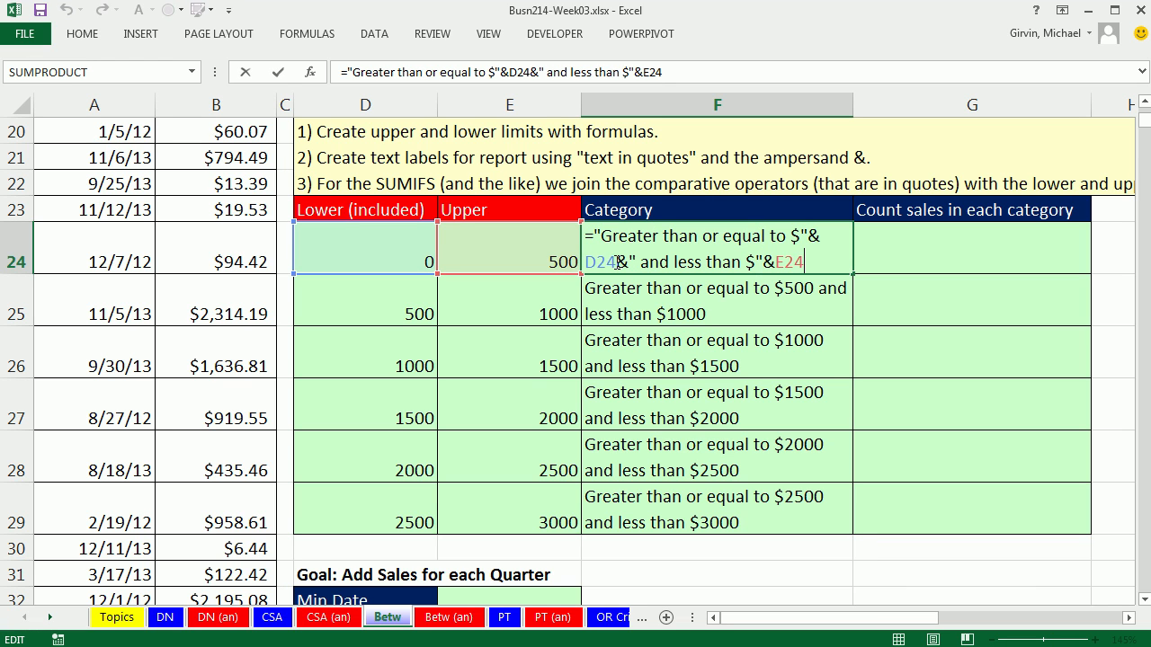
pyautogui.doubleClick(796, 234)
pyautogui.press('Delete')
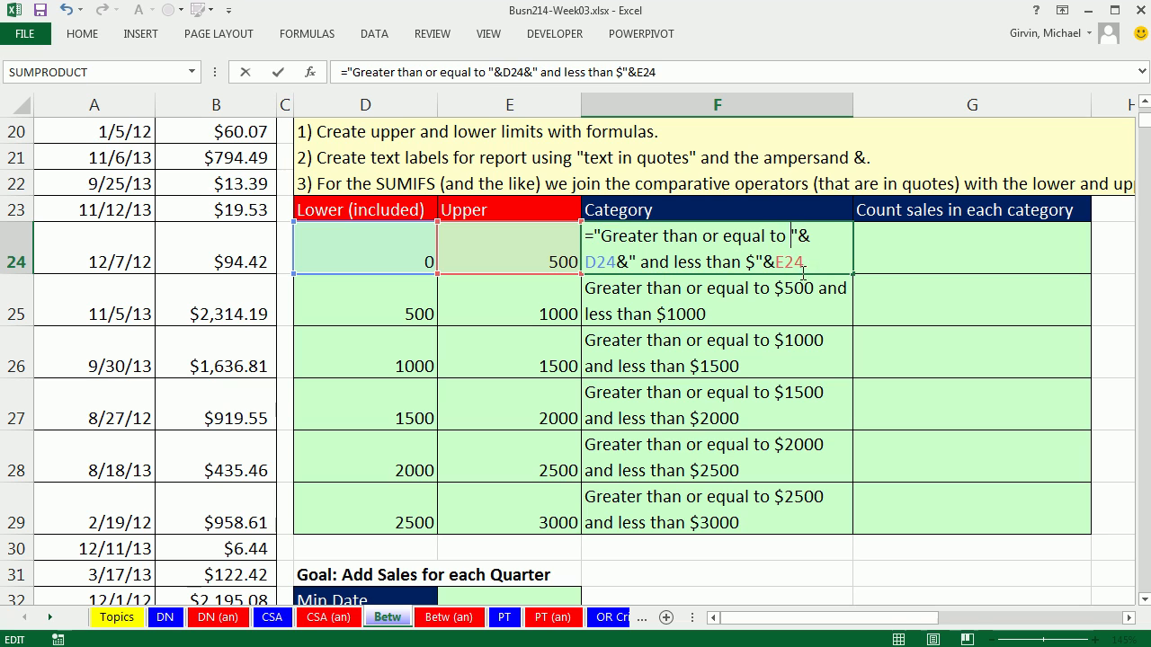
pyautogui.doubleClick(751, 260)
pyautogui.press('Delete')
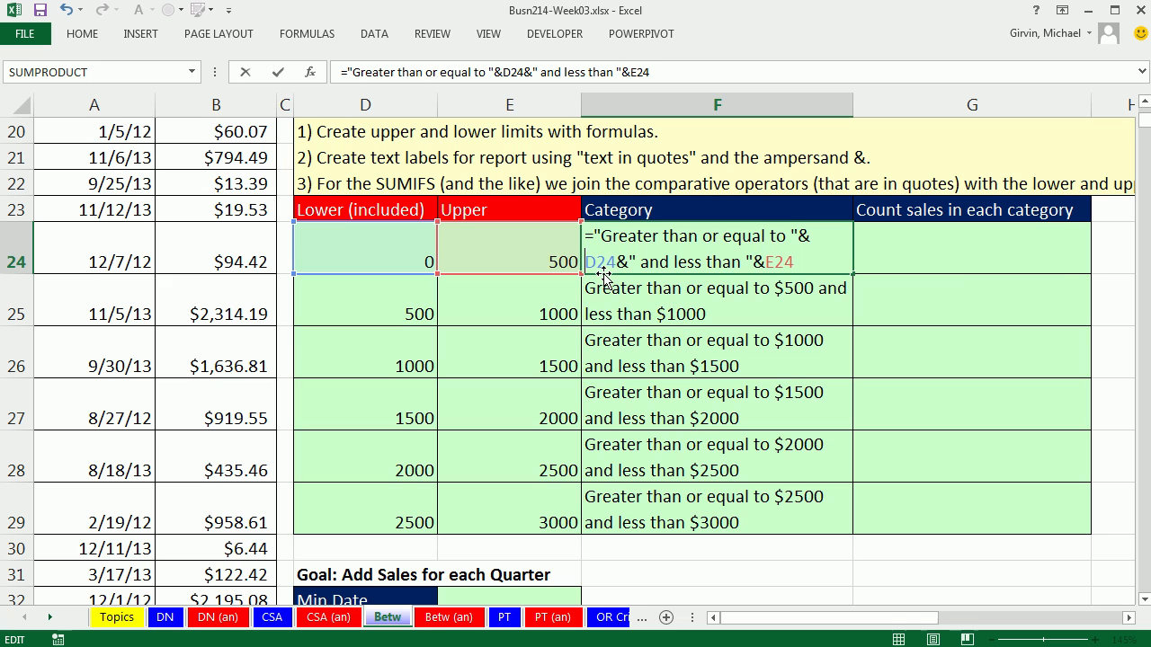
# Wrap the lower limit reference in F24's label formula as DOLLAR(D24,0).
pyautogui.write('do')
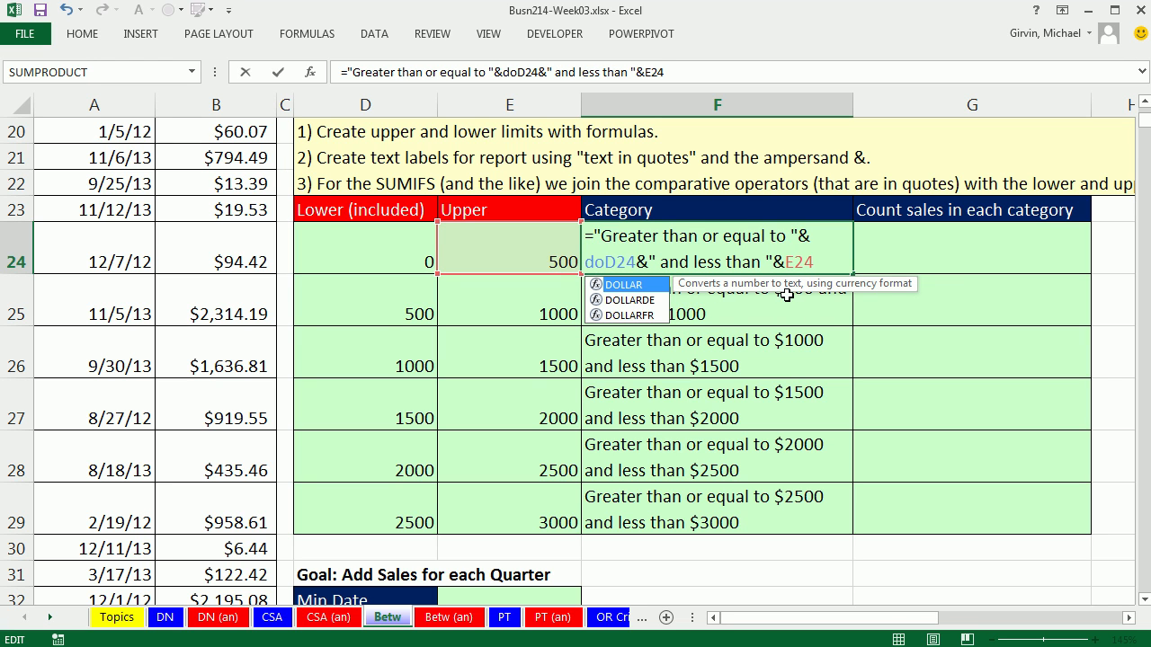
pyautogui.press('Tab')
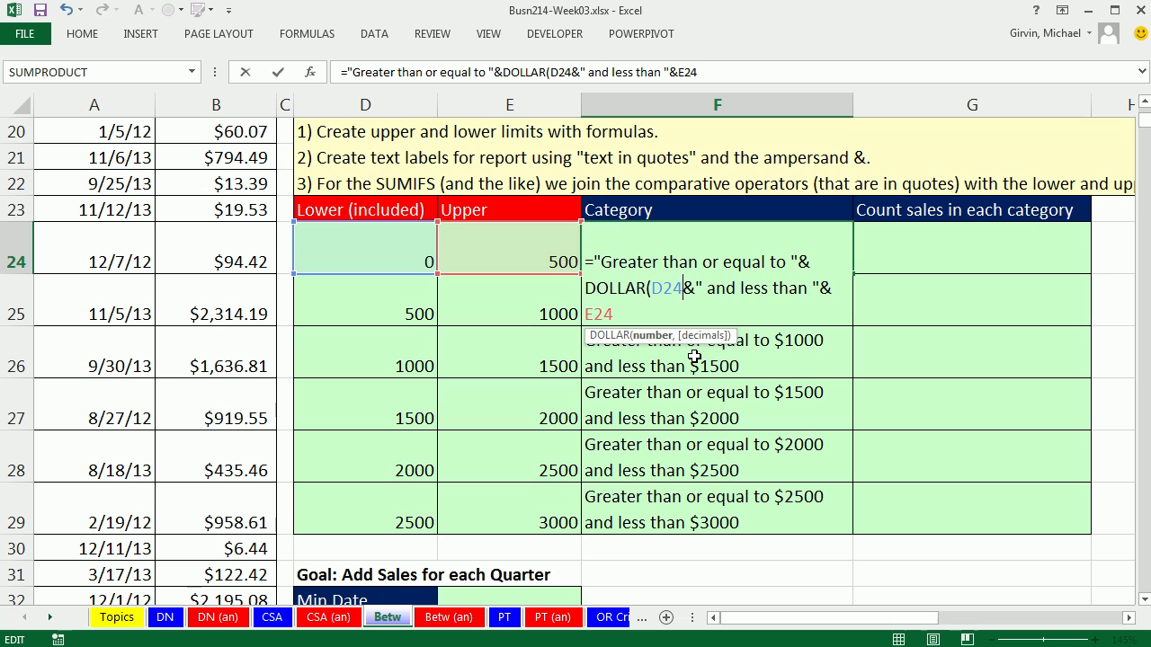
pyautogui.write(',')
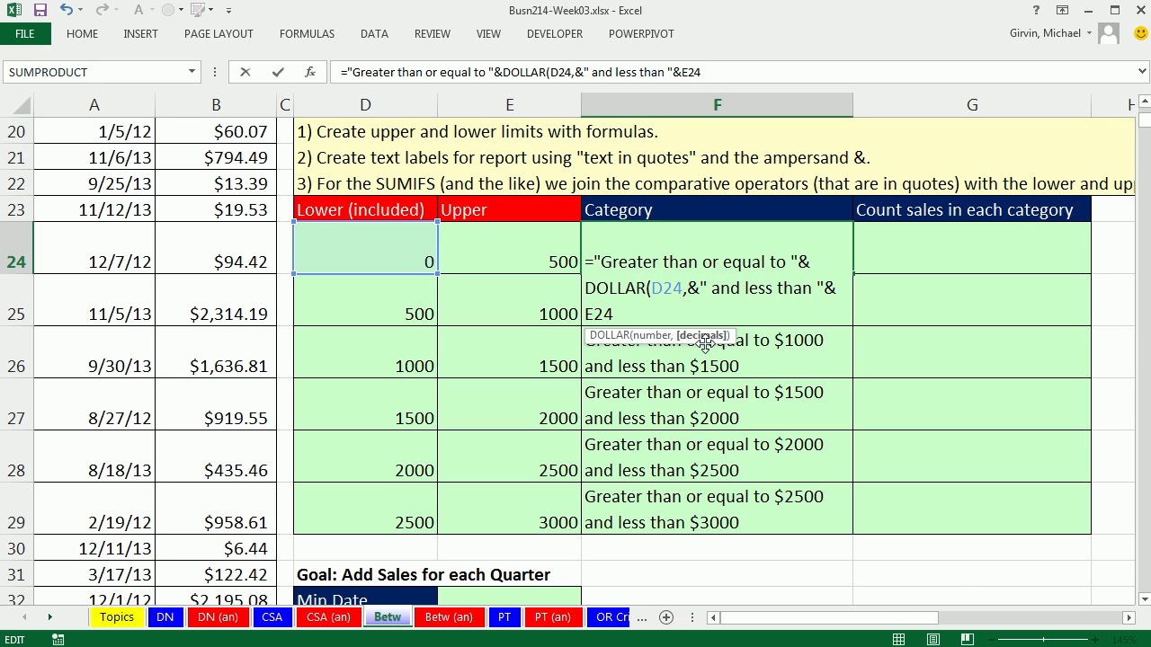
pyautogui.write('0')
pyautogui.press('BackSpace')
pyautogui.write('2')
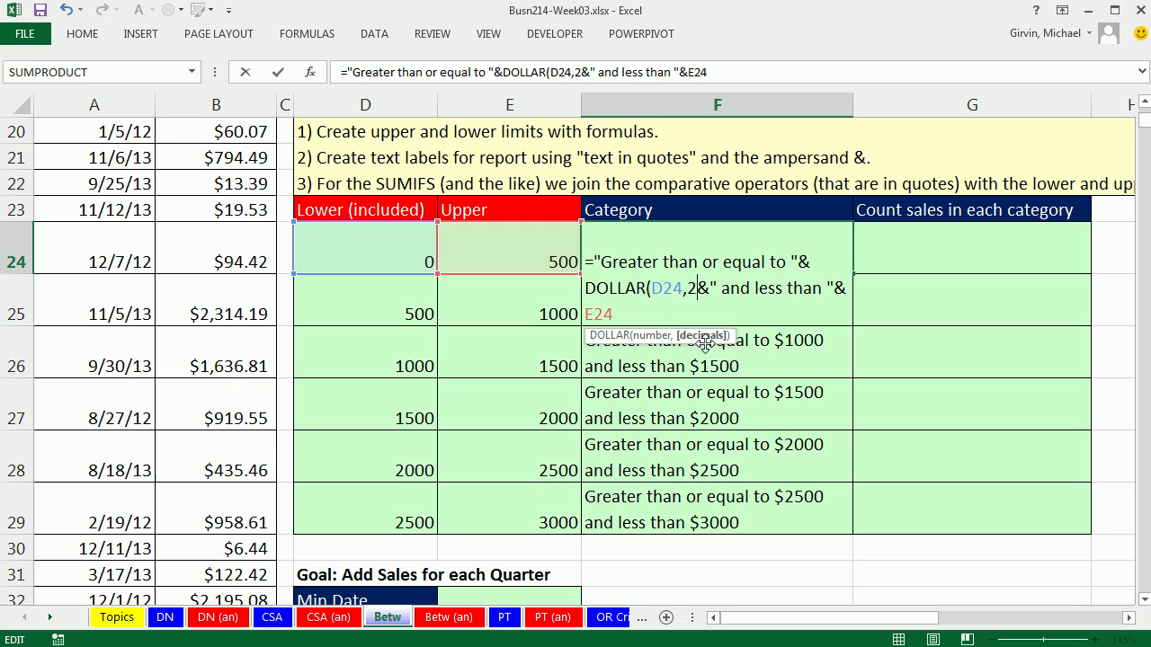
pyautogui.press('BackSpace')
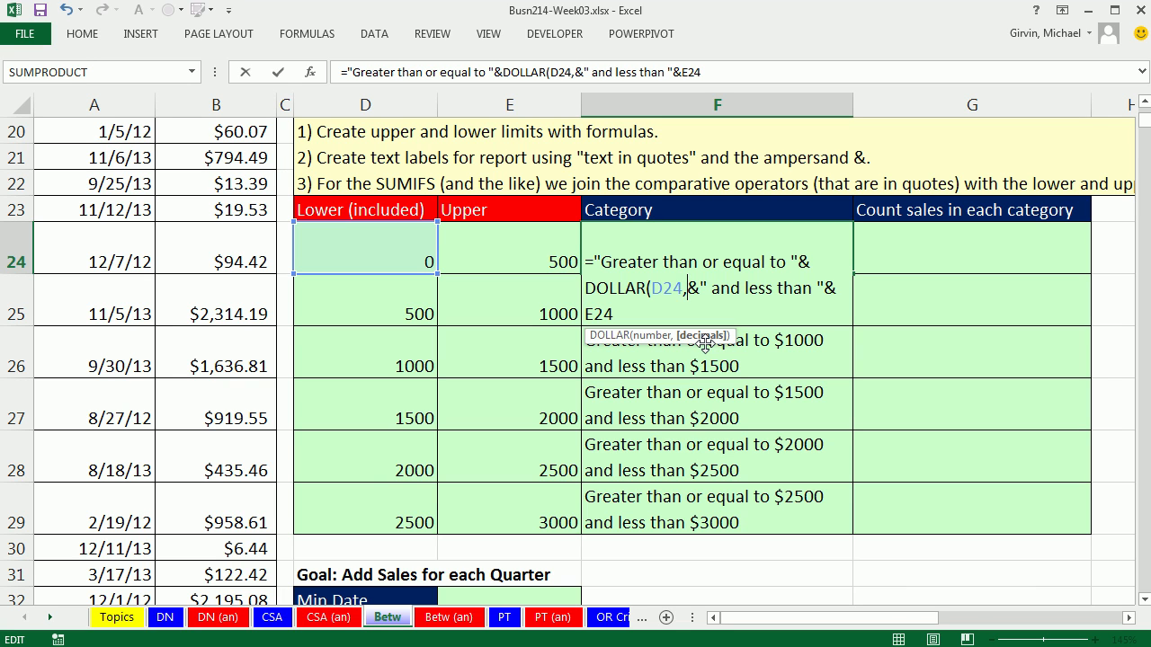
pyautogui.write('0')
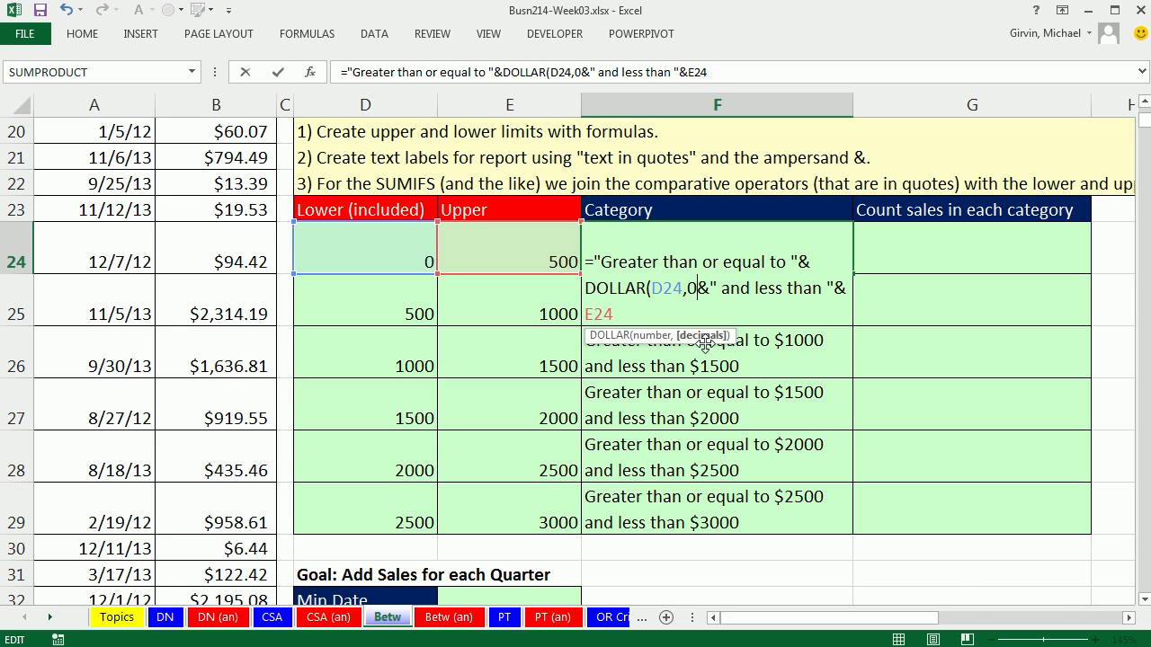
pyautogui.write(')')
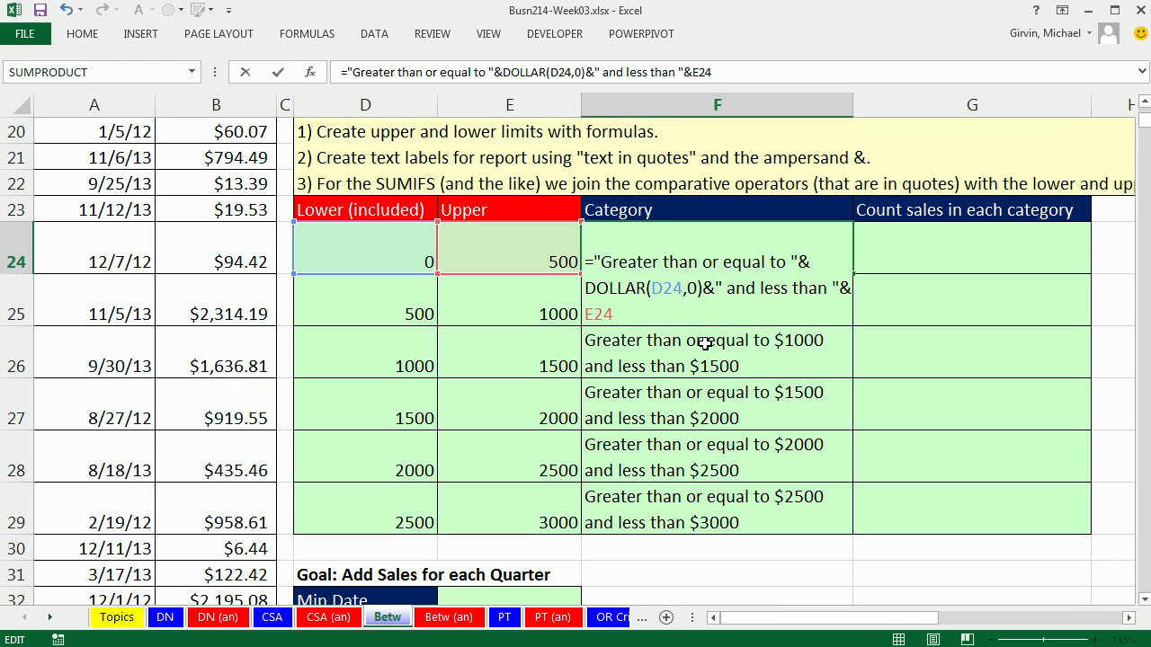
pyautogui.hotkey('ctrl', 'Return')
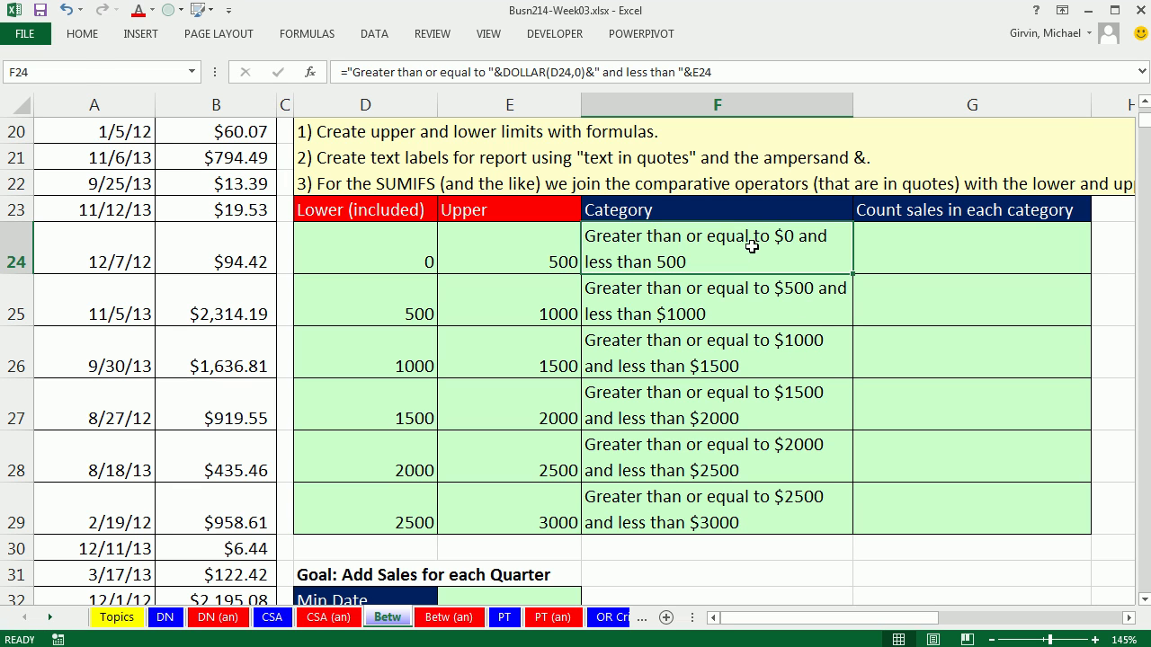
# Wrap the upper limit reference in F24's label formula as DOLLAR(E24,0) and fill the formula down to F29.
pyautogui.press('F2')
pyautogui.click(586, 313)
pyautogui.write('do')
pyautogui.press('Tab')
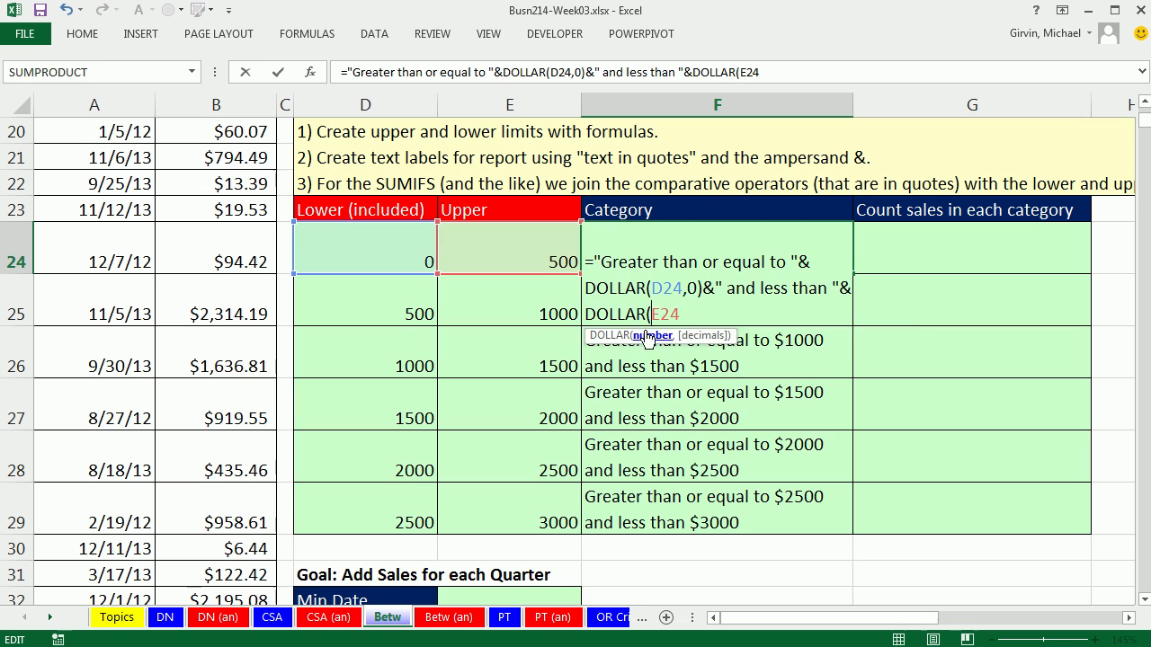
pyautogui.write(',0')
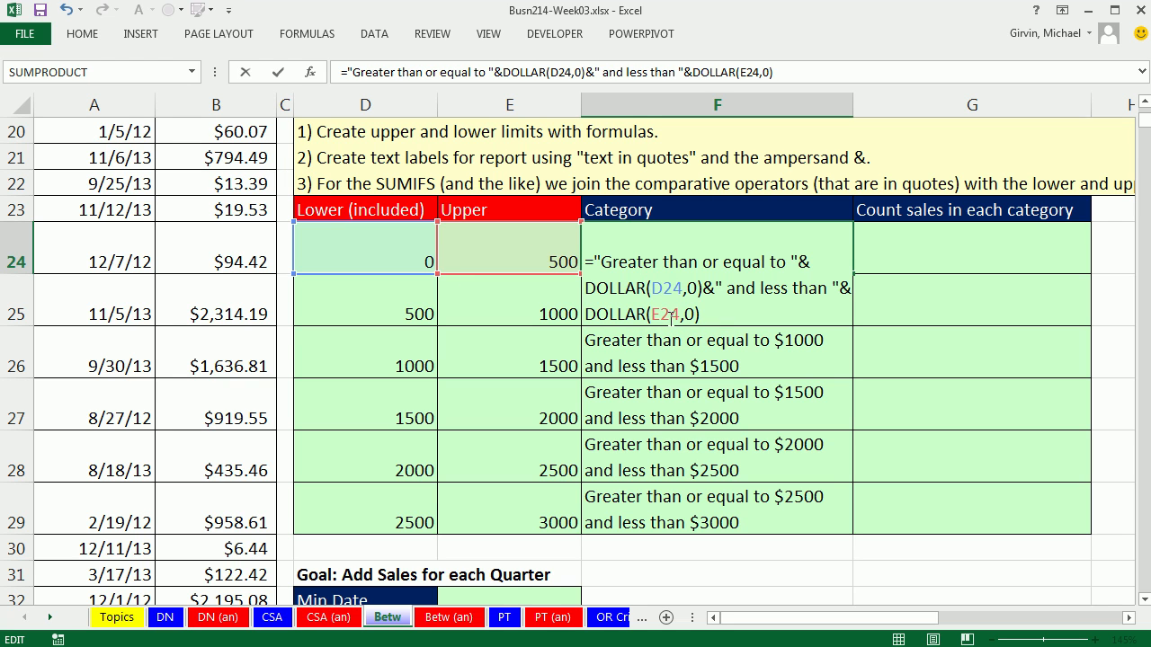
pyautogui.hotkey('ctrl', 'Return')
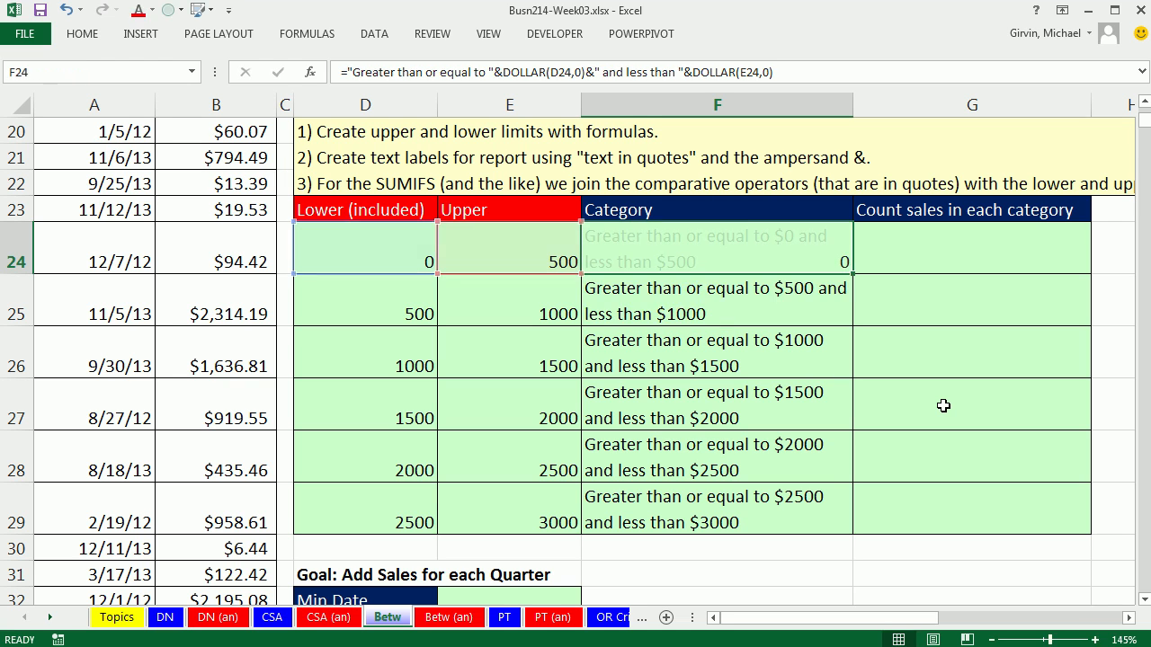
pyautogui.doubleClick(853, 275)
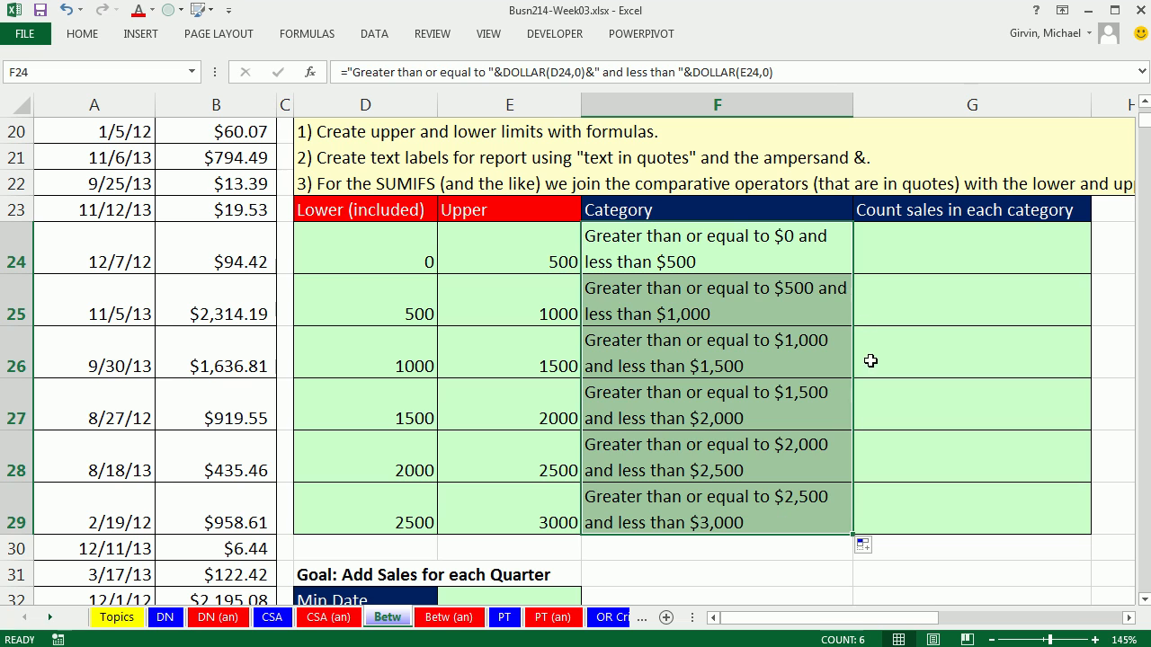
# Begin a COUNTIFS formula in G24 with the named range Sales as the first criteria range.
pyautogui.click(910, 247)
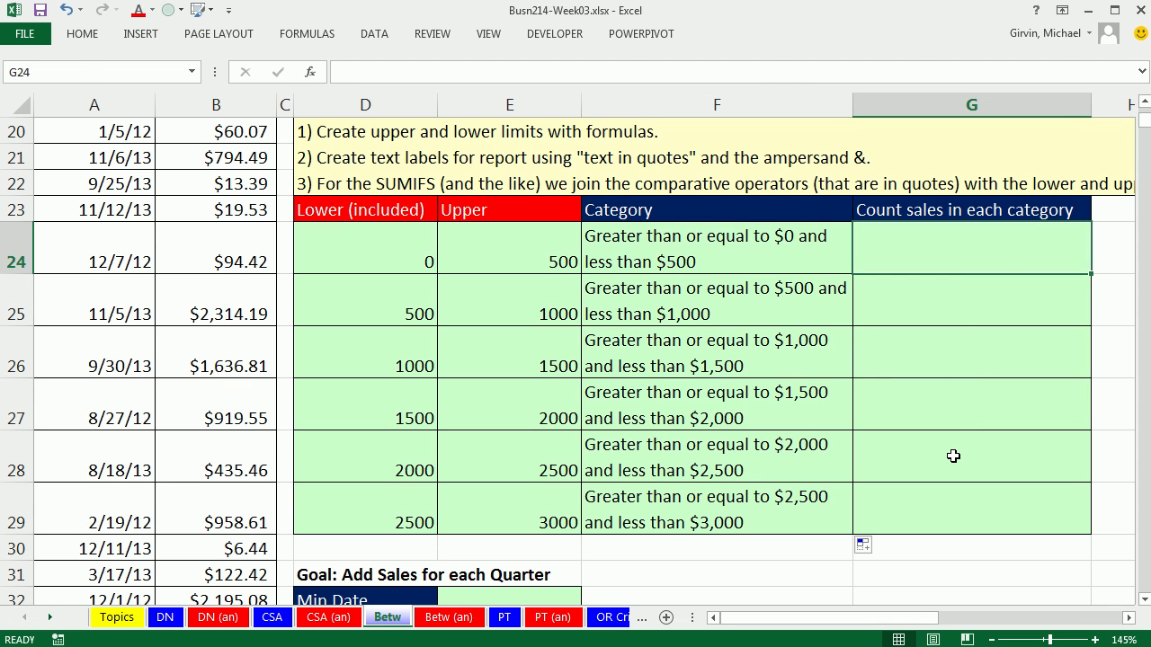
pyautogui.write('=coun')
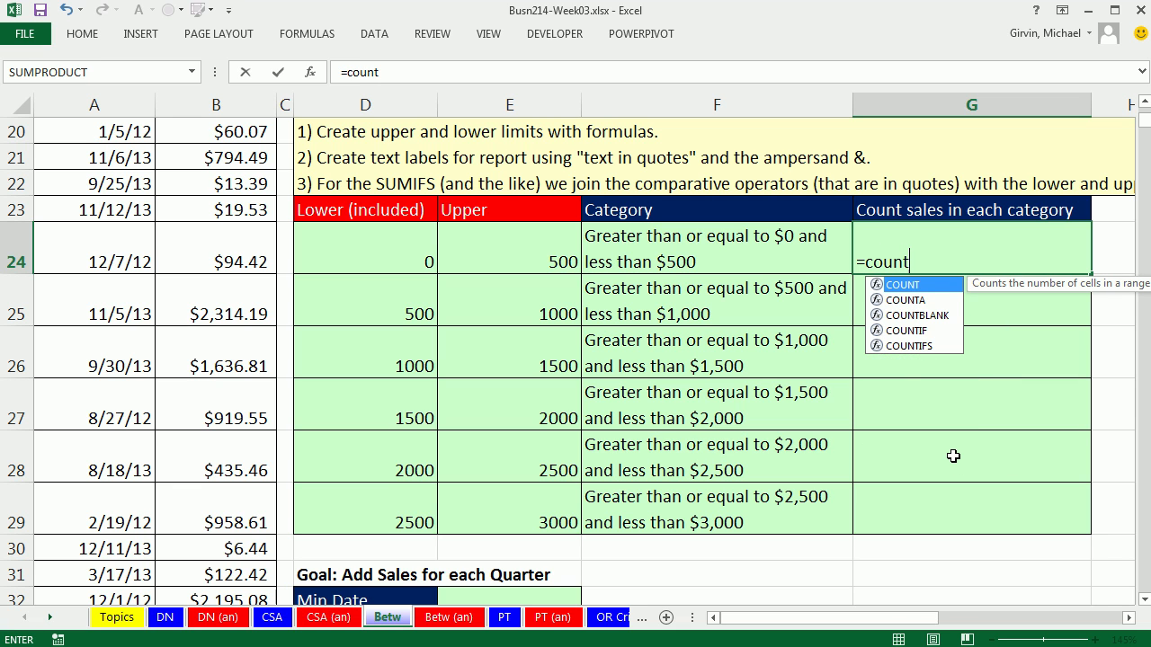
pyautogui.write('t')
pyautogui.press('Down')
pyautogui.press('Down')
pyautogui.press('Down')
pyautogui.press('Down')
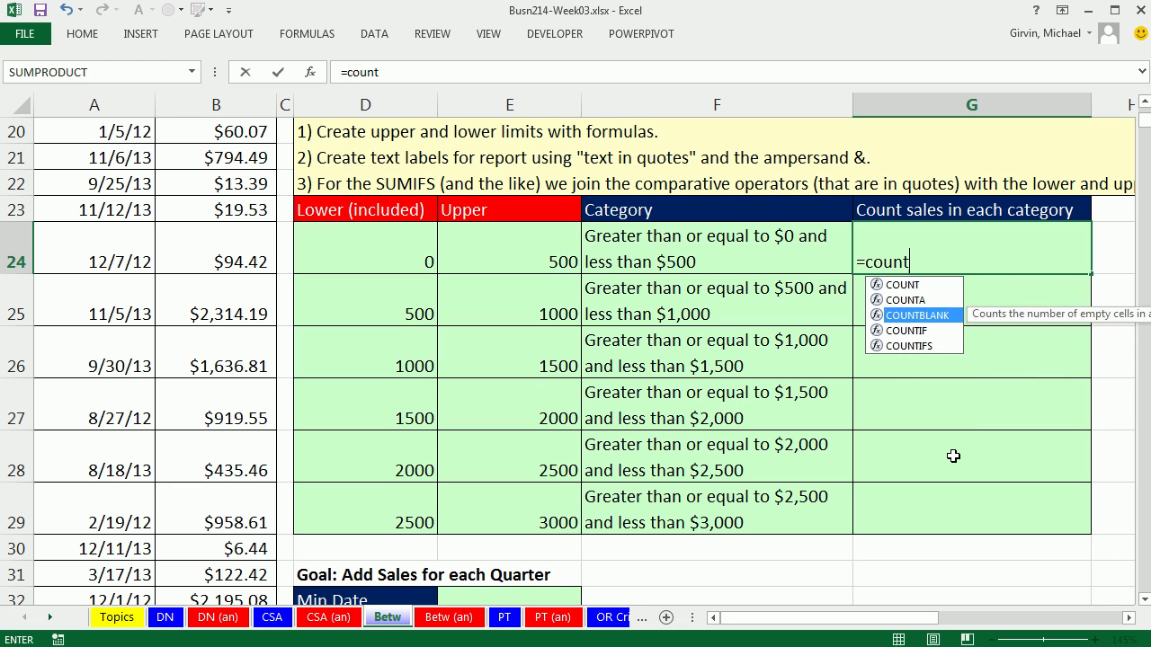
pyautogui.press('Tab')
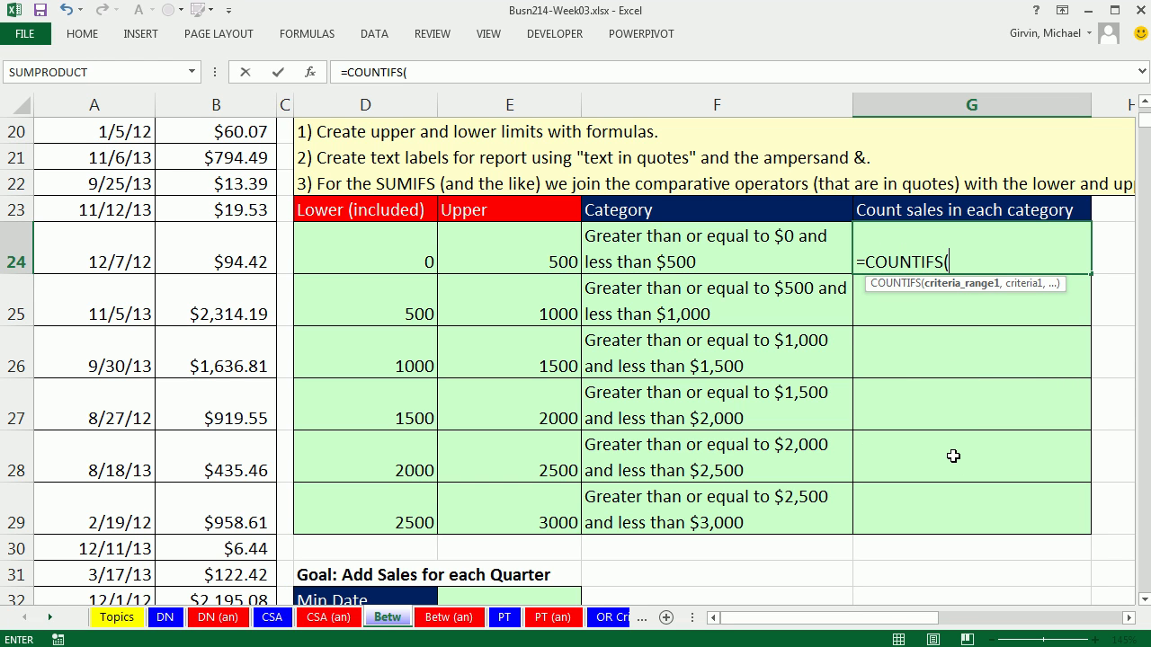
pyautogui.write('s')
pyautogui.press('Tab')
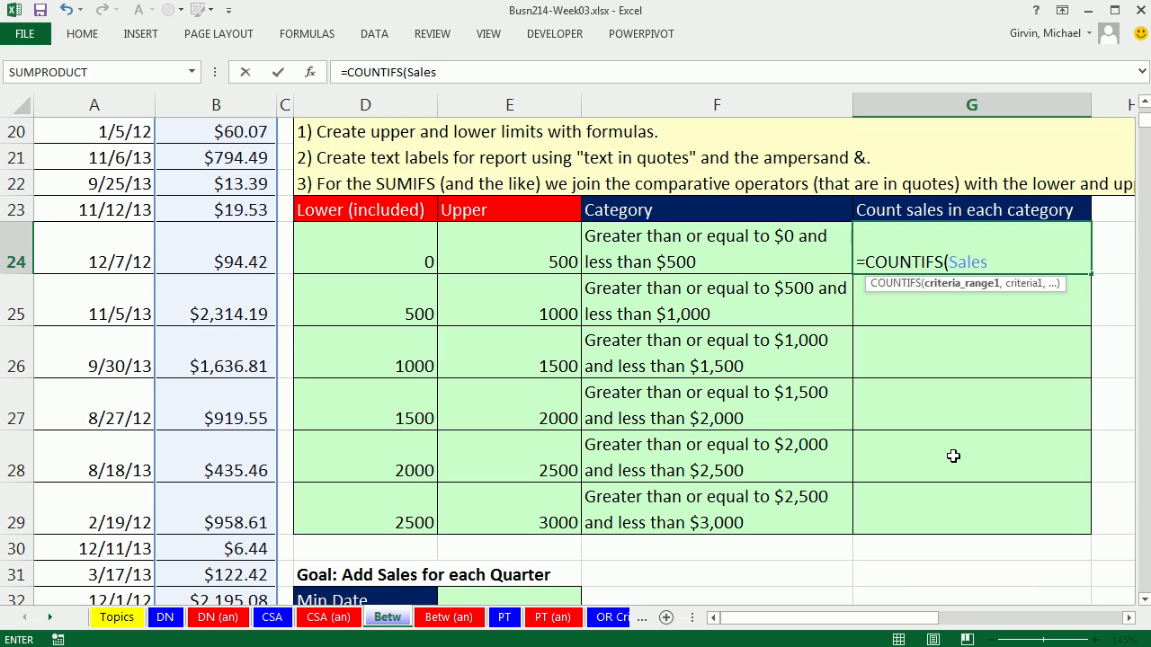
# Enter ">="&D24 as the first criteria of the COUNTIFS formula in G24.
pyautogui.write(',">=')
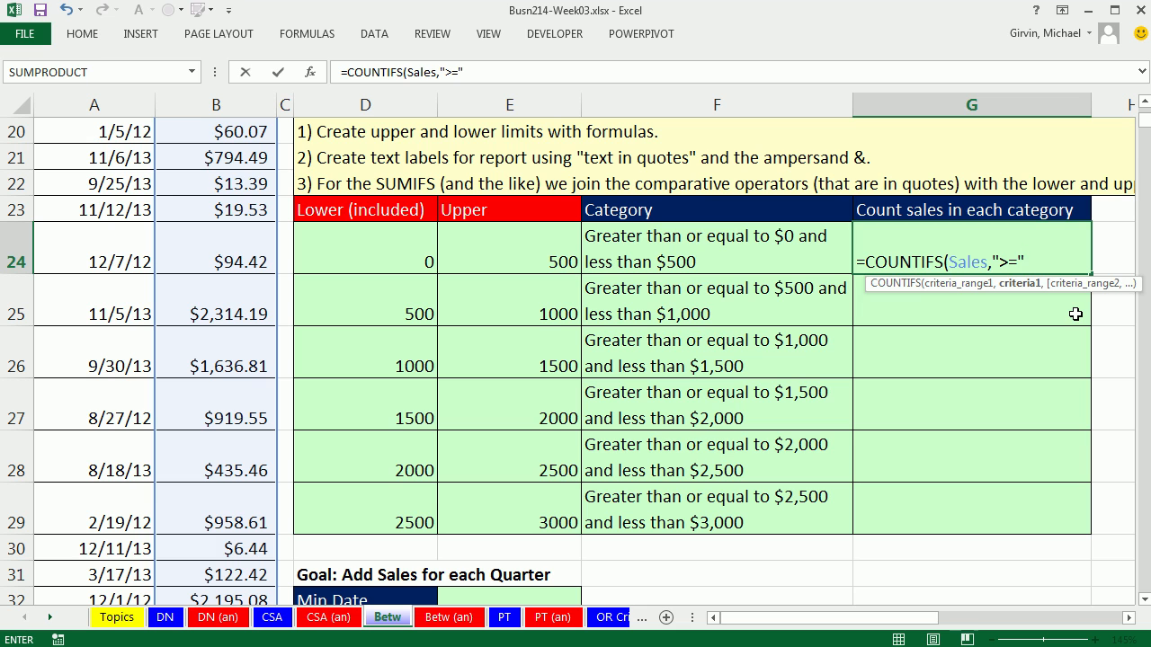
pyautogui.write('&')
pyautogui.click(402, 254)
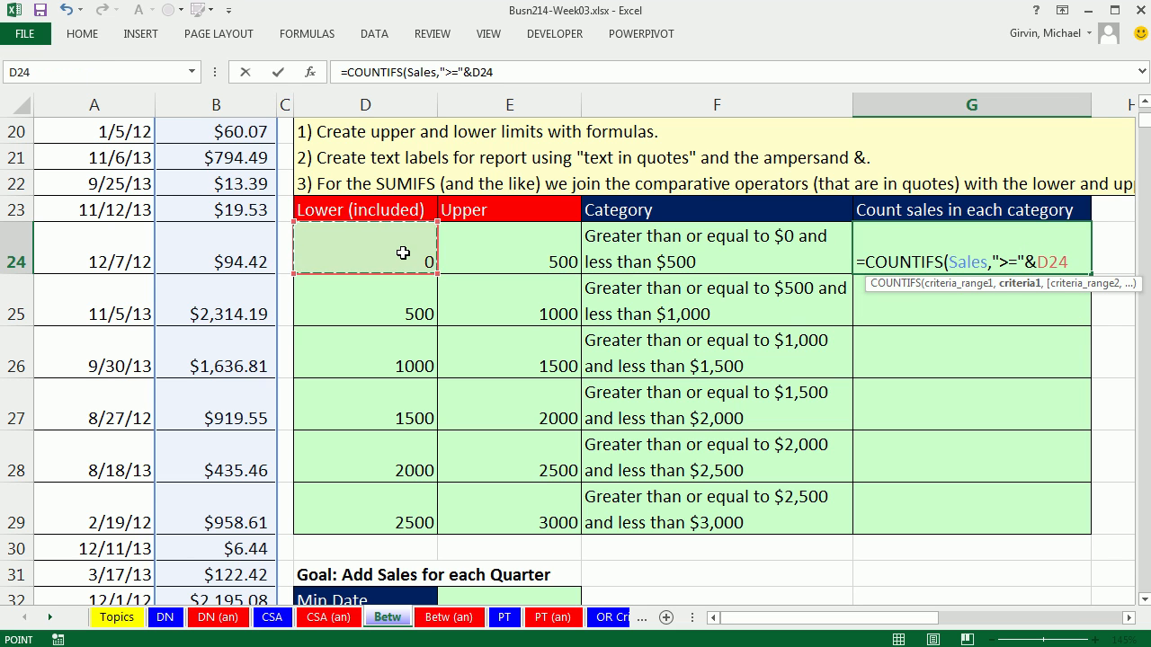
# Evaluate the first criteria argument within the COUNTIFS formula in G24, and undo the evaluation to restore the cell reference.
pyautogui.click(1012, 286)
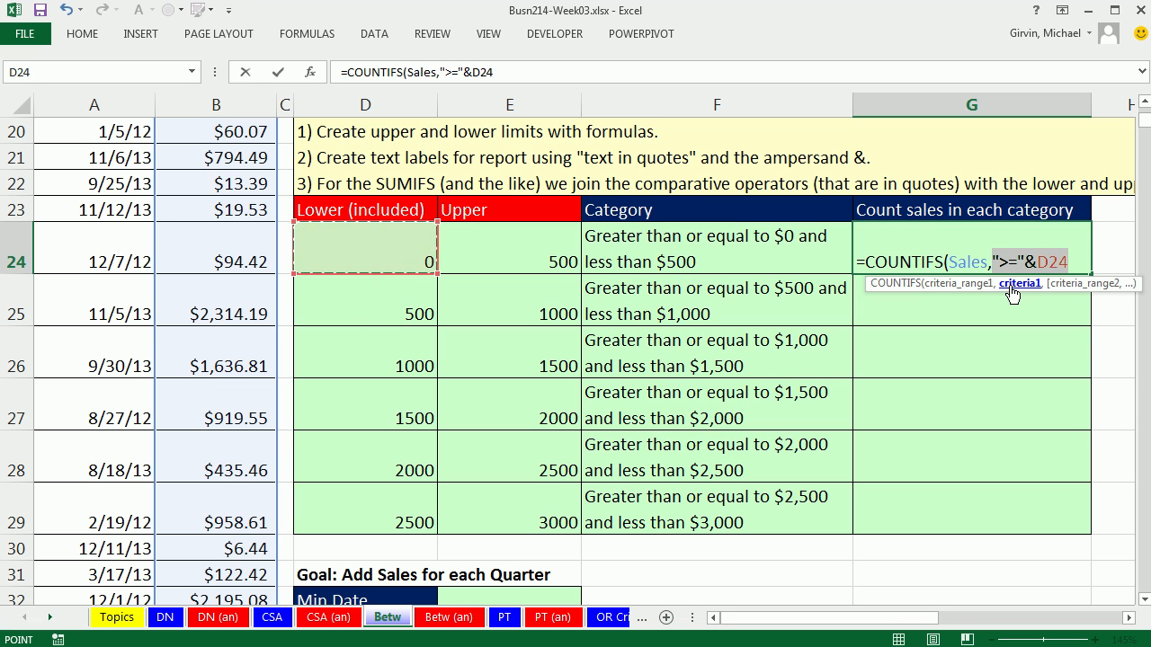
pyautogui.press('F9')
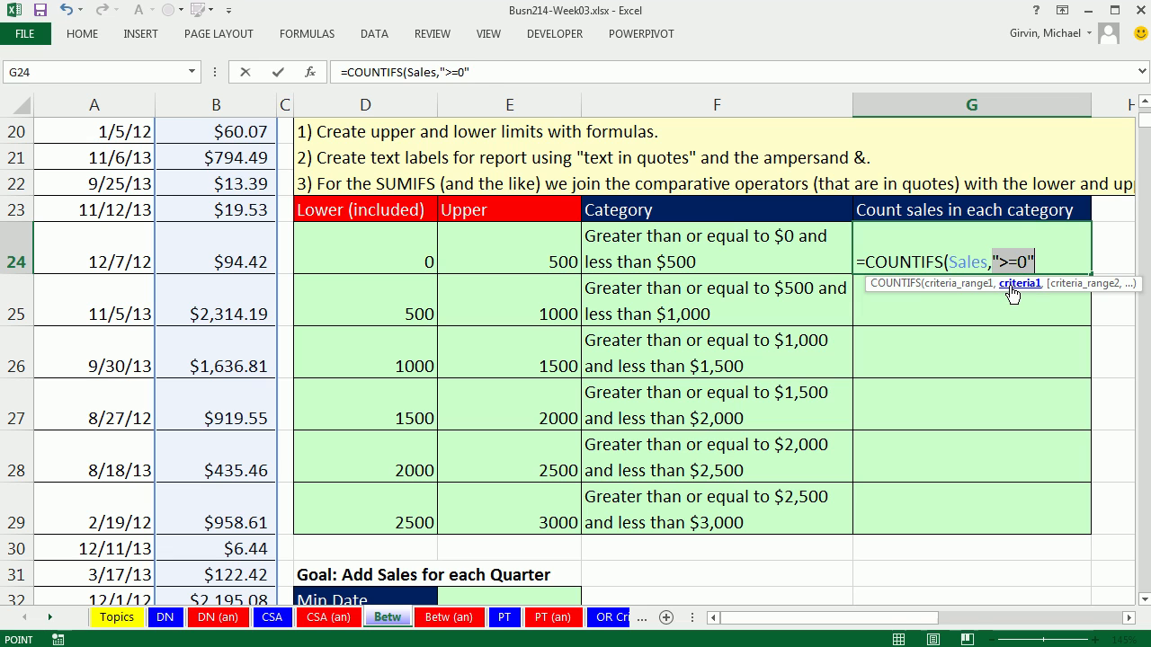
pyautogui.hotkey('ctrl', 'z')
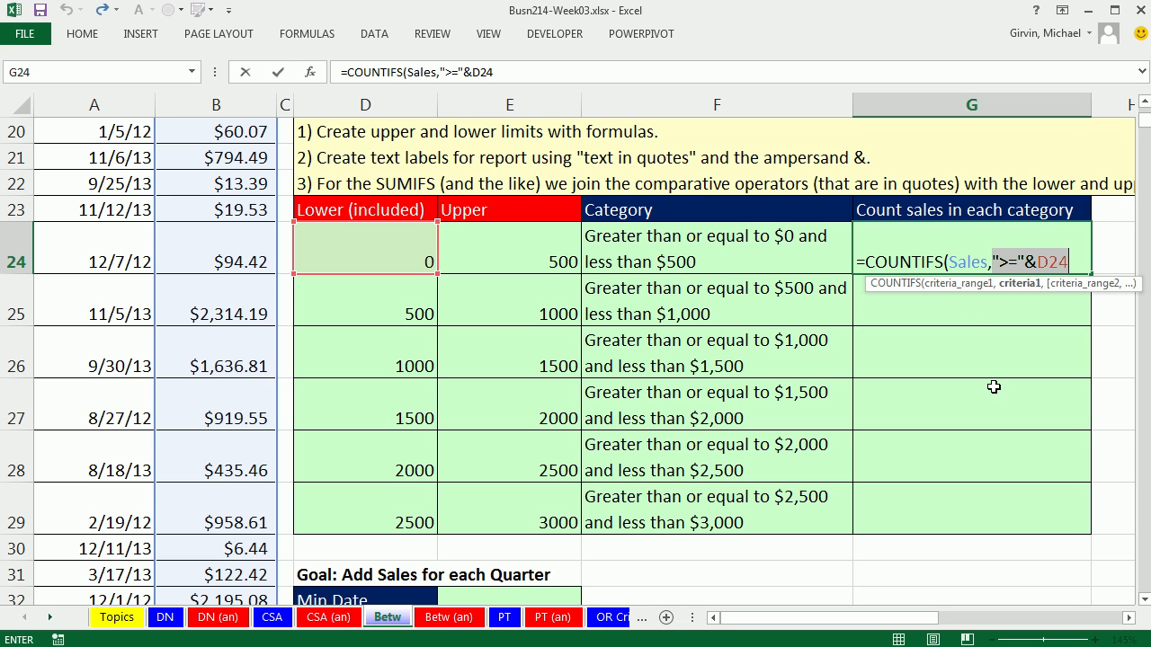
# Add the named range Sales as the second criteria range of the COUNTIFS formula in G24.
pyautogui.click(1054, 260)
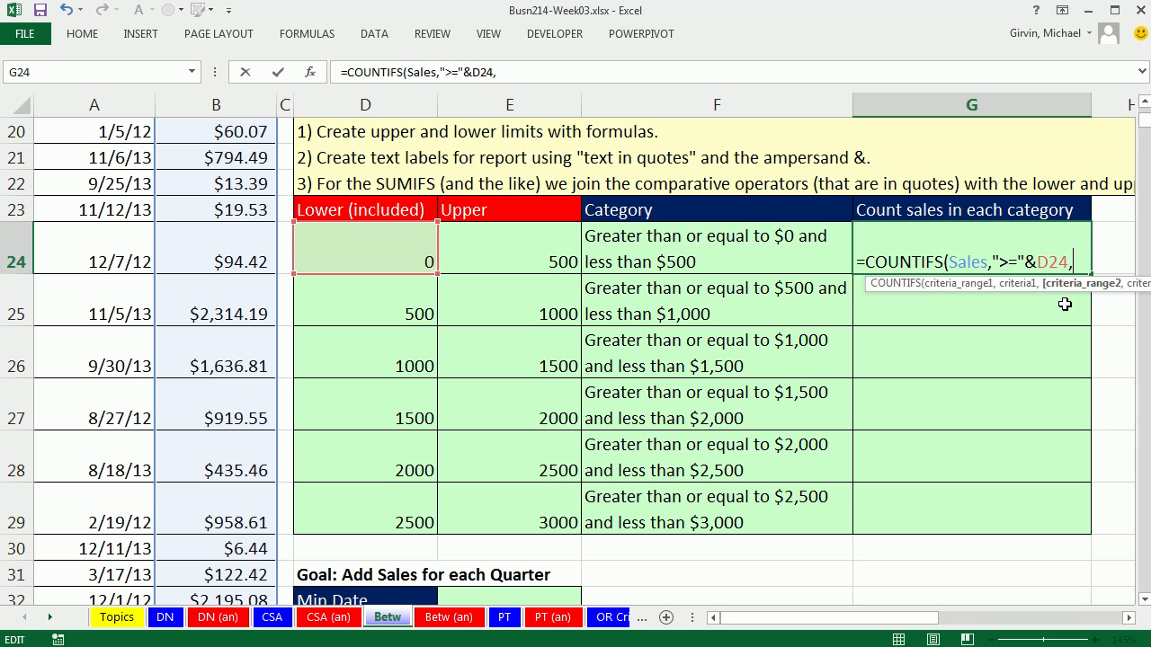
pyautogui.write(',')
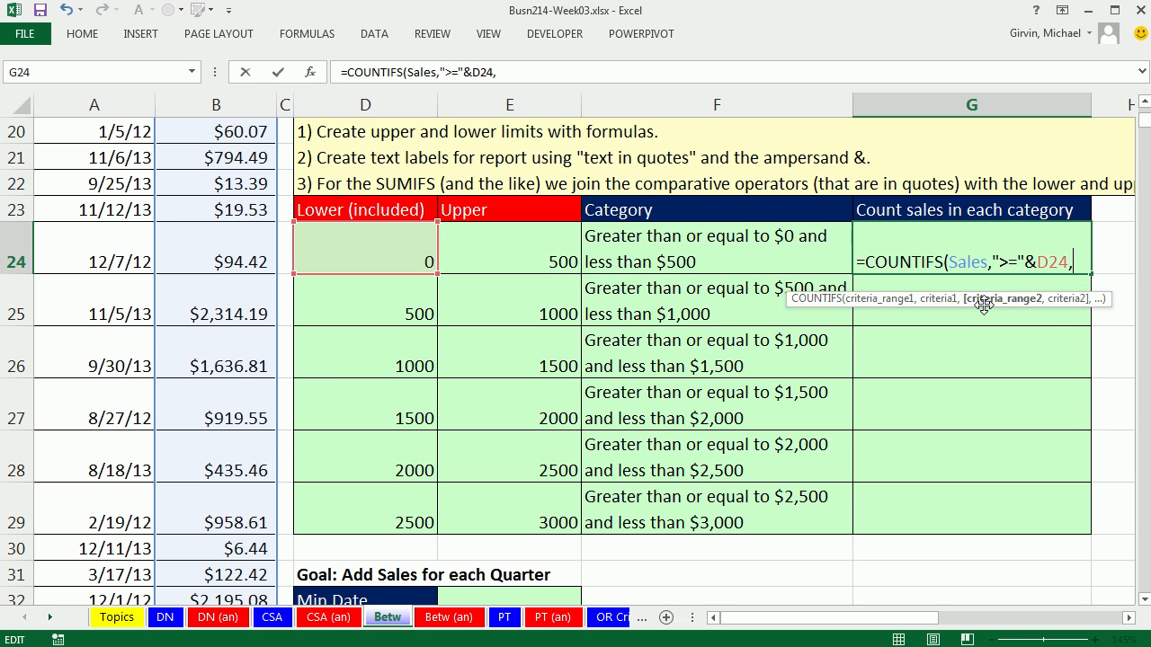
pyautogui.write('sa')
pyautogui.press('Tab')
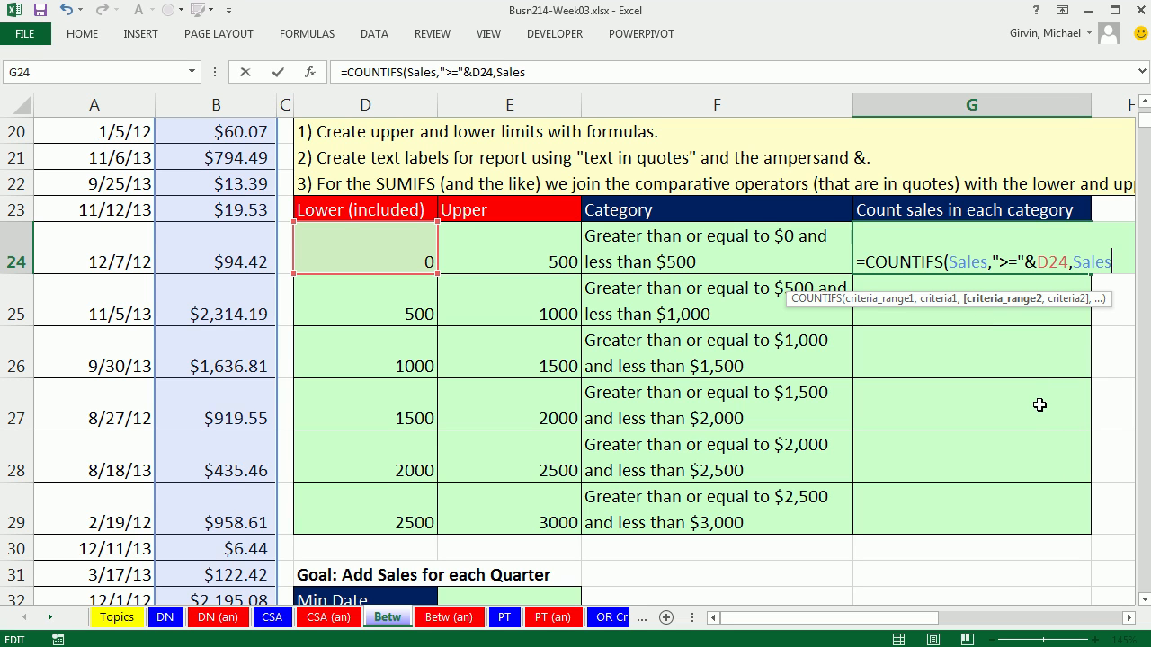
# Enter "<"&E24 as the second criteria of the COUNTIFS formula in G24.
pyautogui.write(',<')
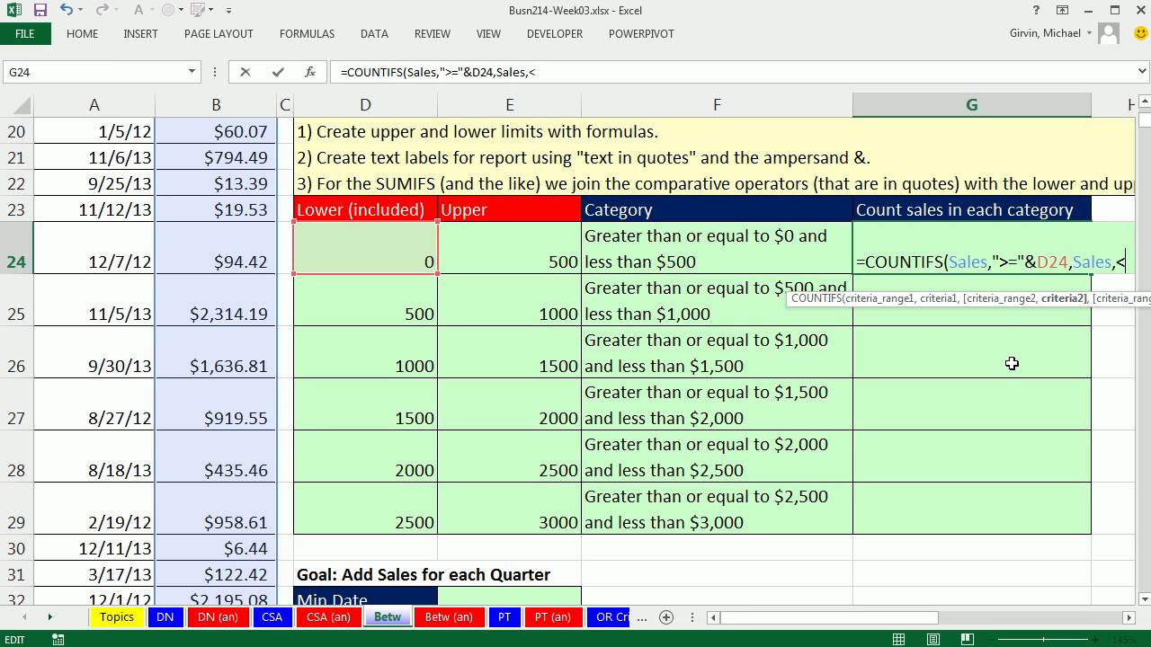
pyautogui.press('BackSpace')
pyautogui.write('"<"')
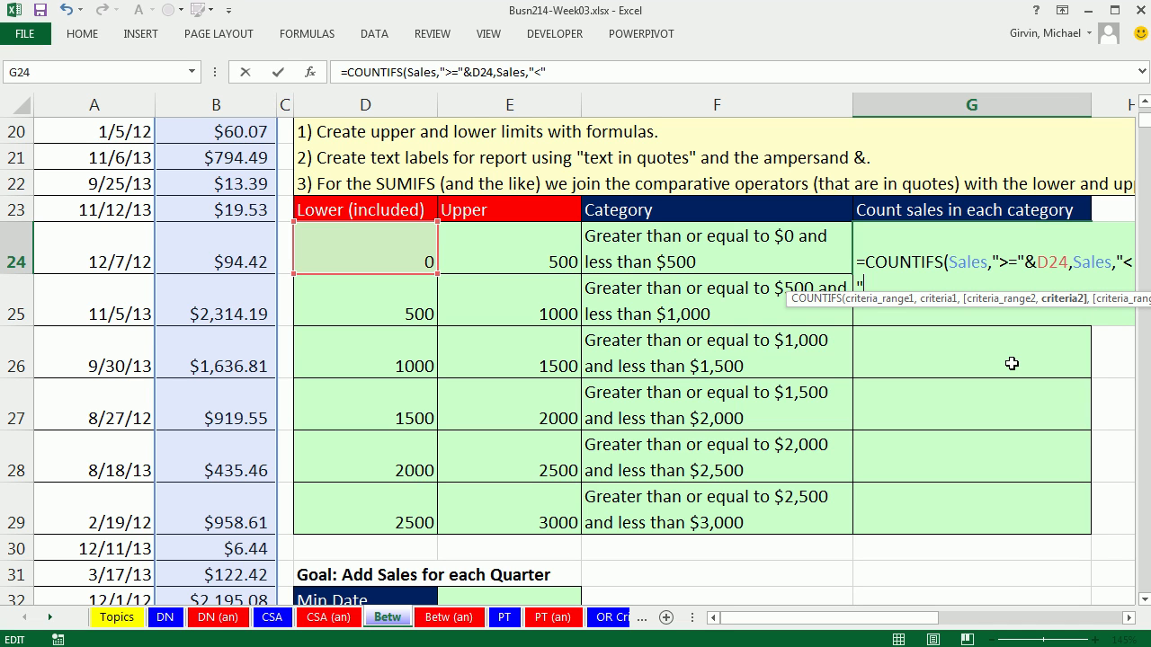
pyautogui.write('&')
pyautogui.moveTo(1028, 306); pyautogui.dragTo(976, 328)
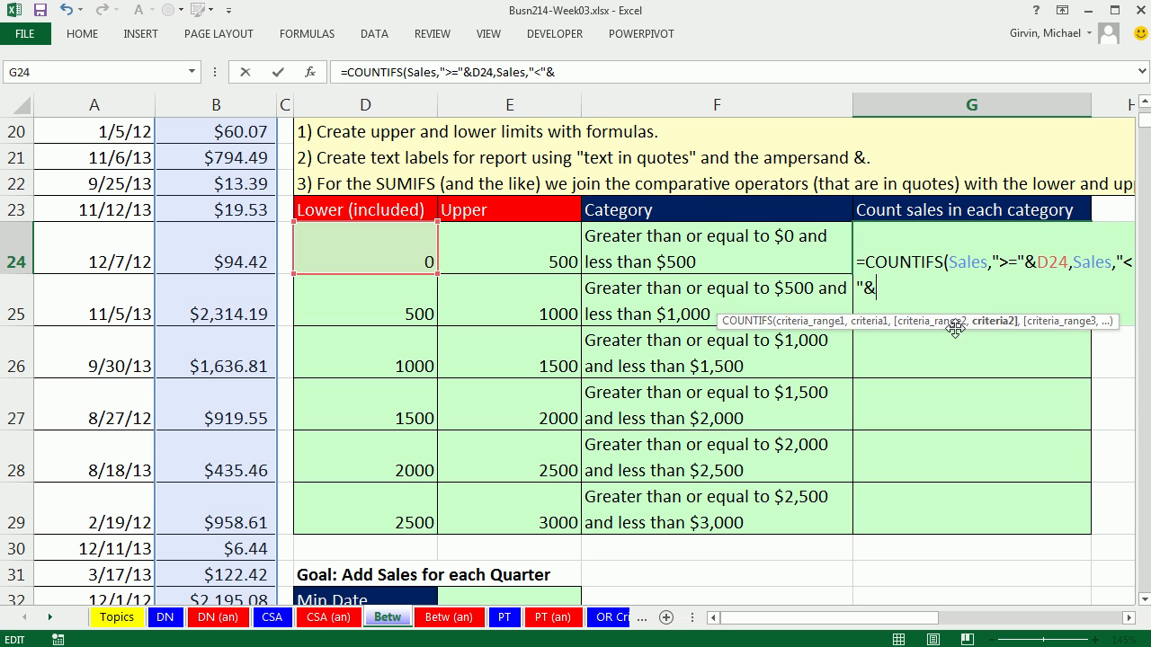
pyautogui.click(513, 244)
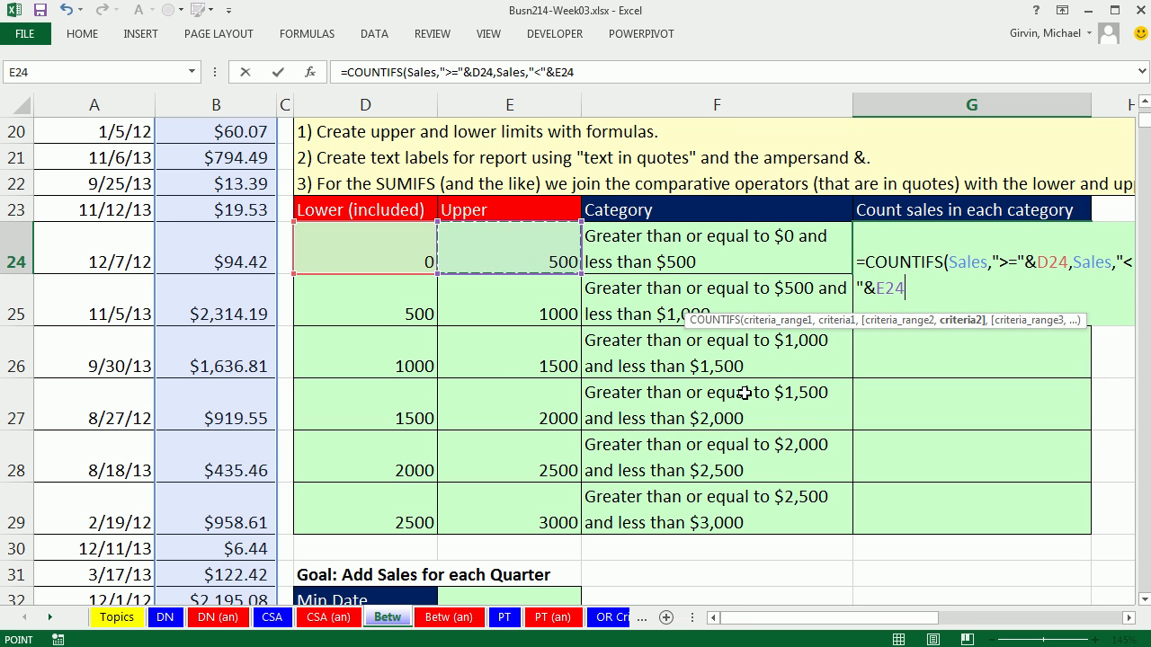
# Close and enter the COUNTIFS formula in G24, and fill it down to G29.
pyautogui.click(1128, 618)
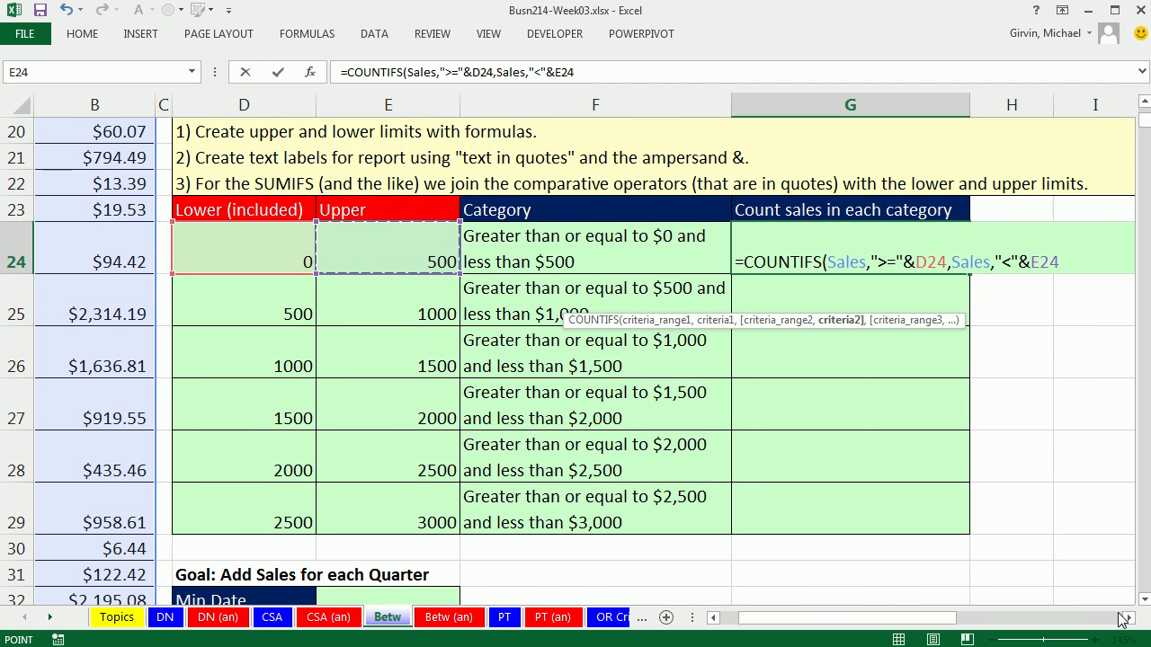
pyautogui.write(')')
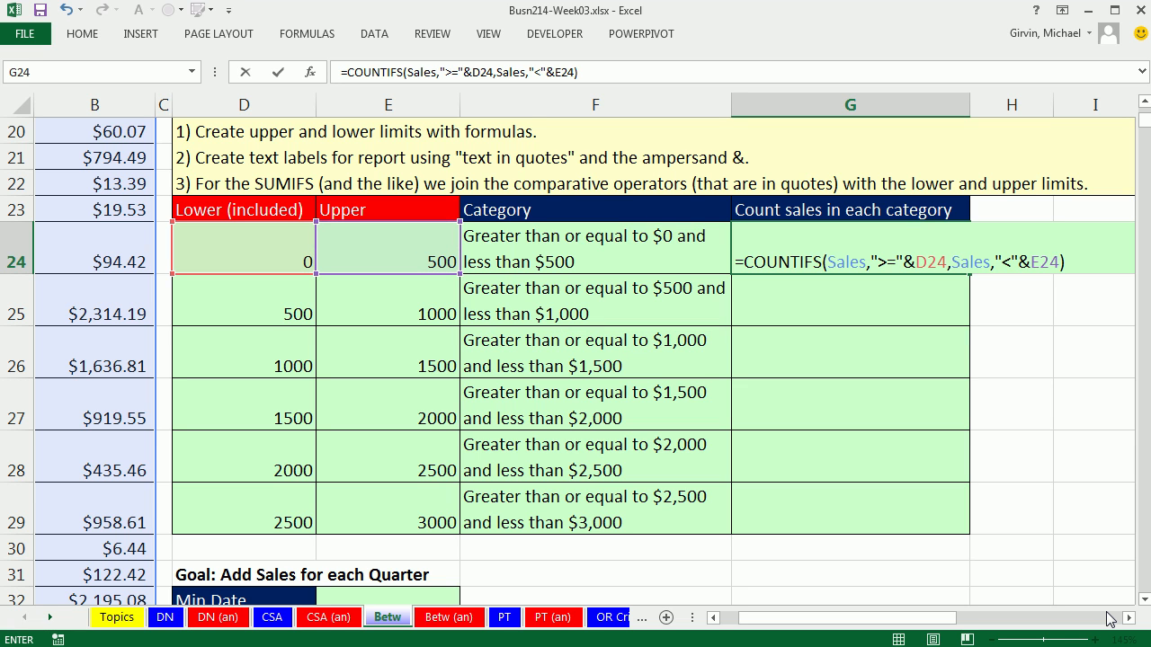
pyautogui.hotkey('ctrl', 'Return')
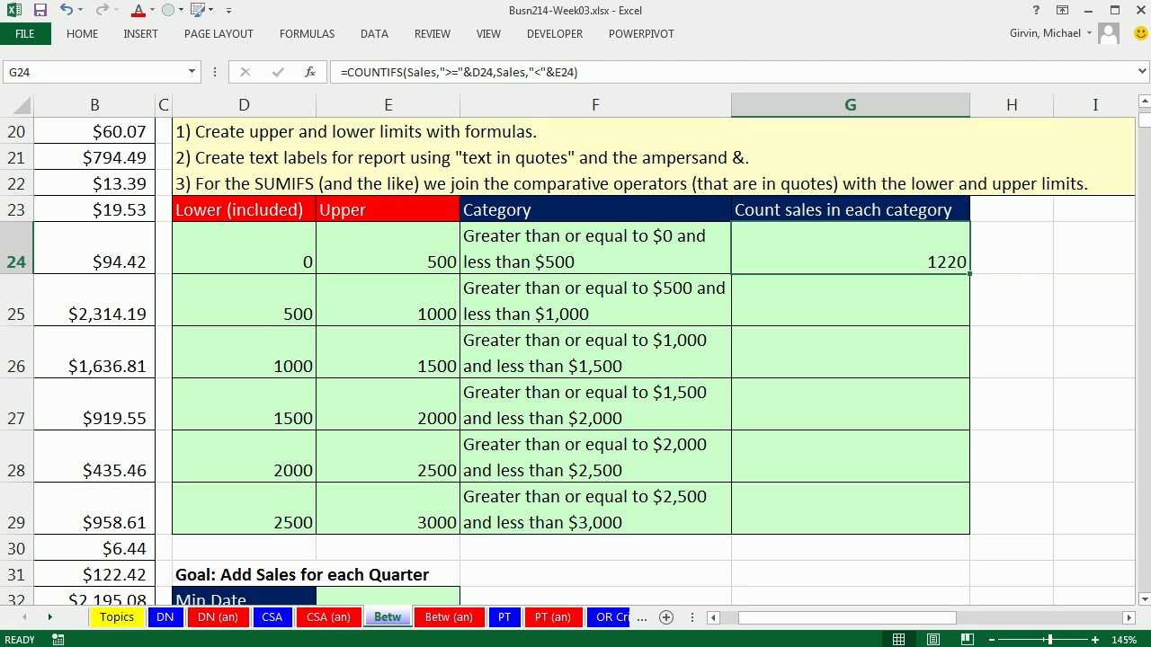
pyautogui.doubleClick(969, 274)
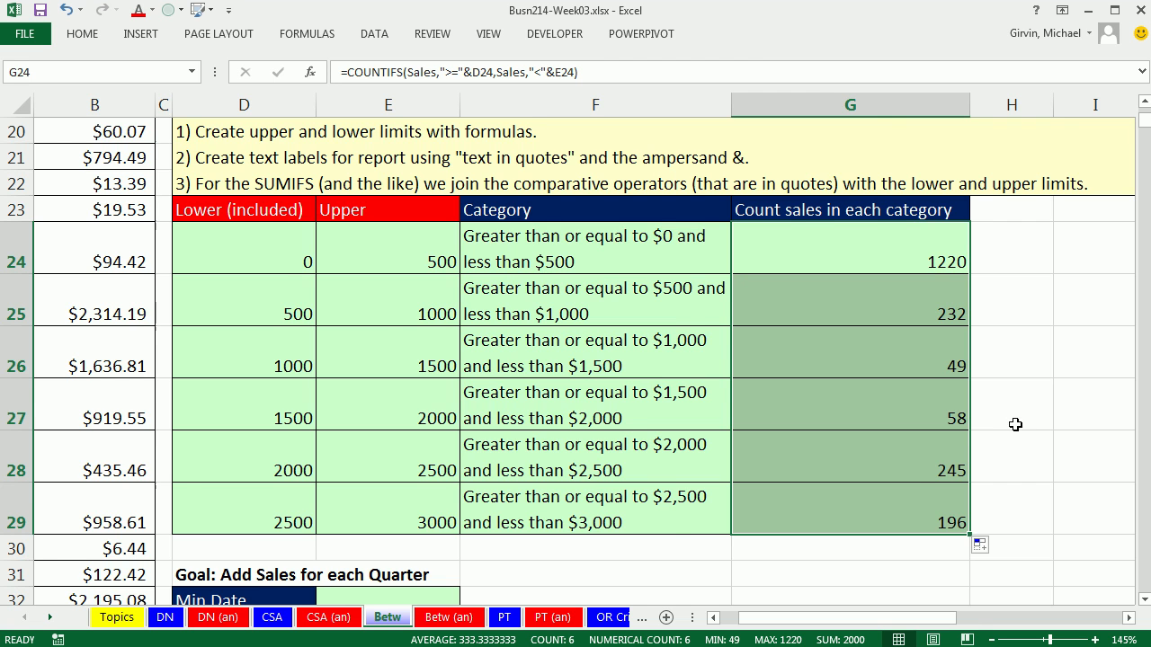
# Highlight the category and count report in F23:G29, including its headers, for review.
pyautogui.scroll(-1, 1015, 424)
pyautogui.moveTo(604, 248); pyautogui.dragTo(884, 521)
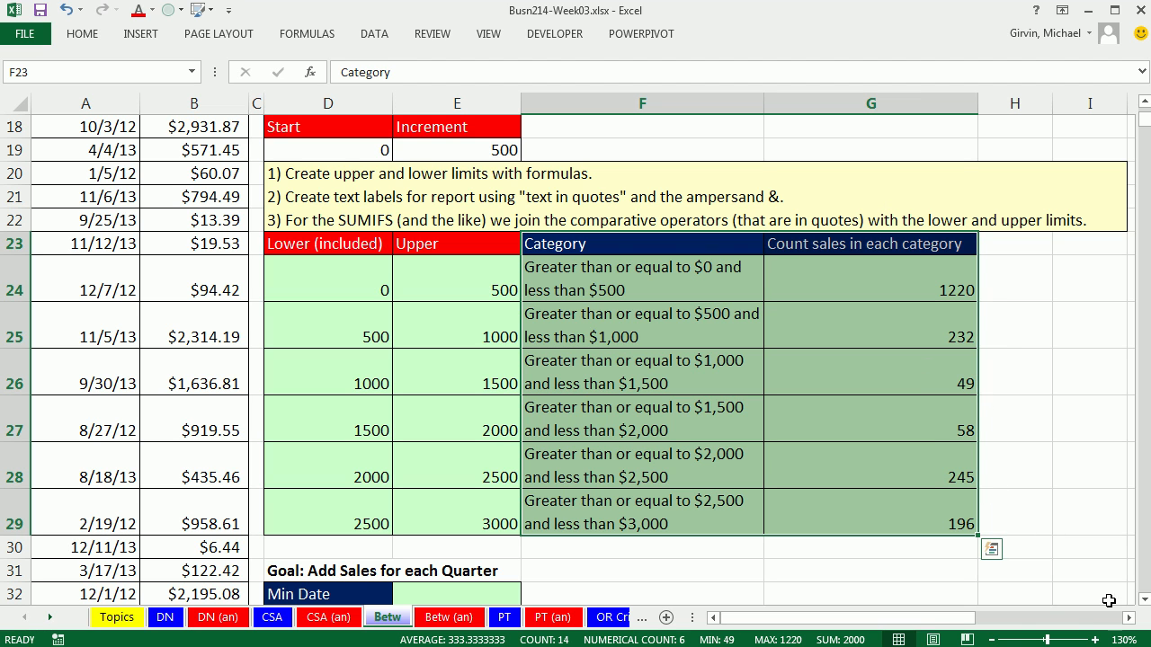
pyautogui.moveTo(919, 619); pyautogui.dragTo(836, 620)
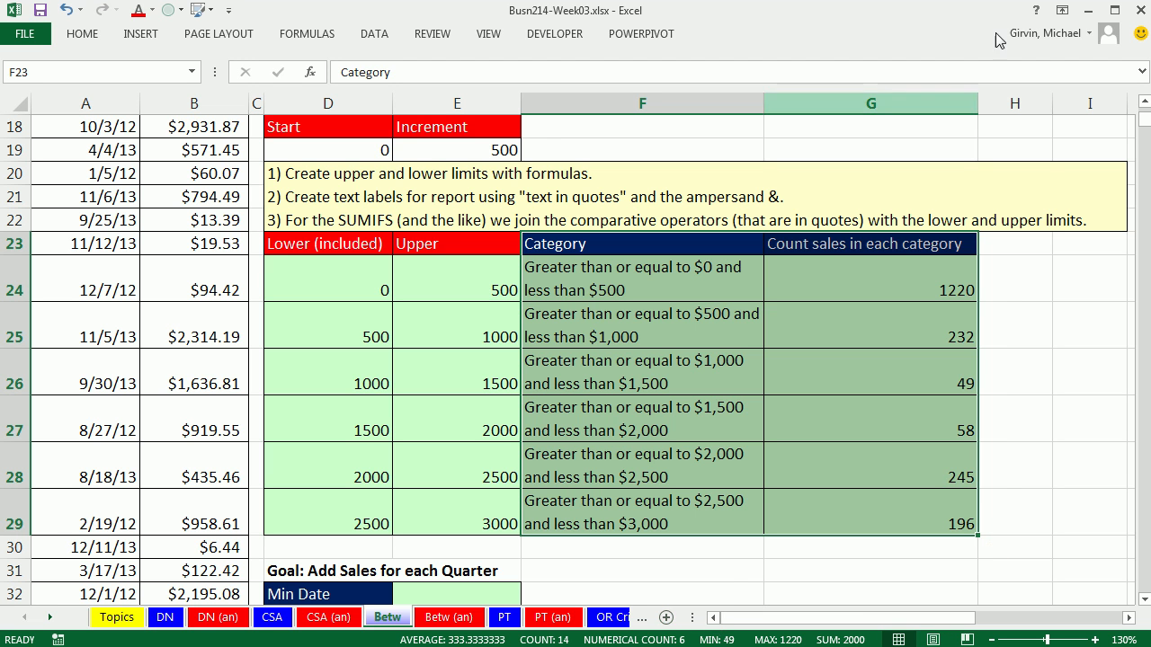
# Calculate the earliest date in E32 with the MIN function on the named range Date.
pyautogui.click(1144, 600)
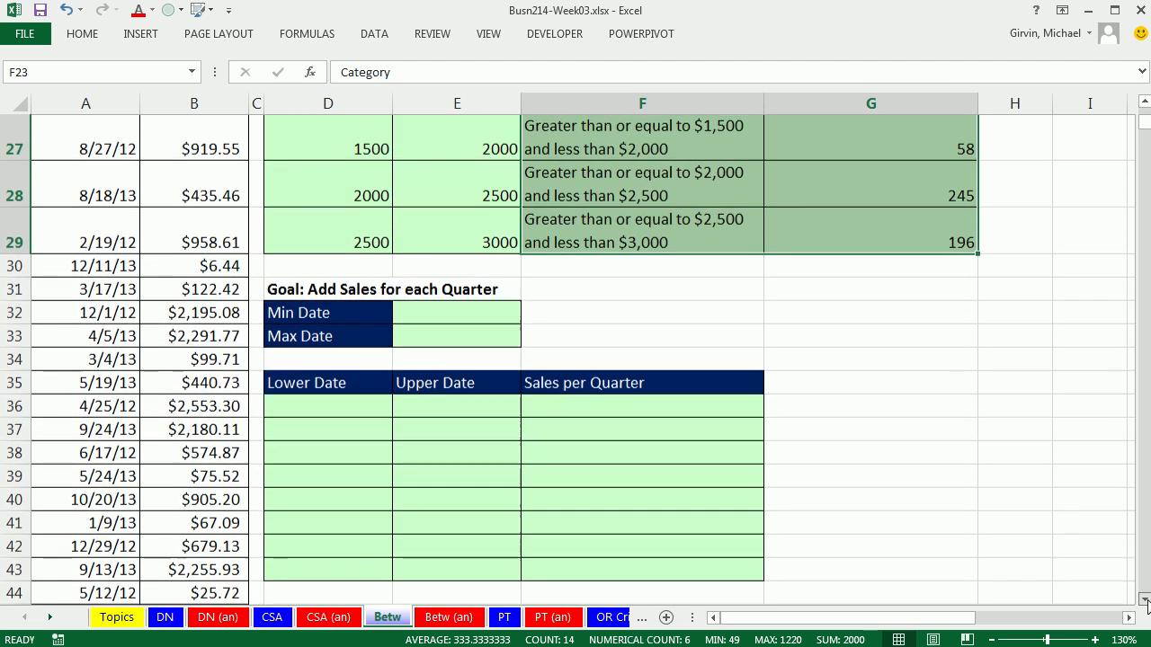
pyautogui.click(1144, 600)
pyautogui.click(1144, 601)
pyautogui.click(1144, 600)
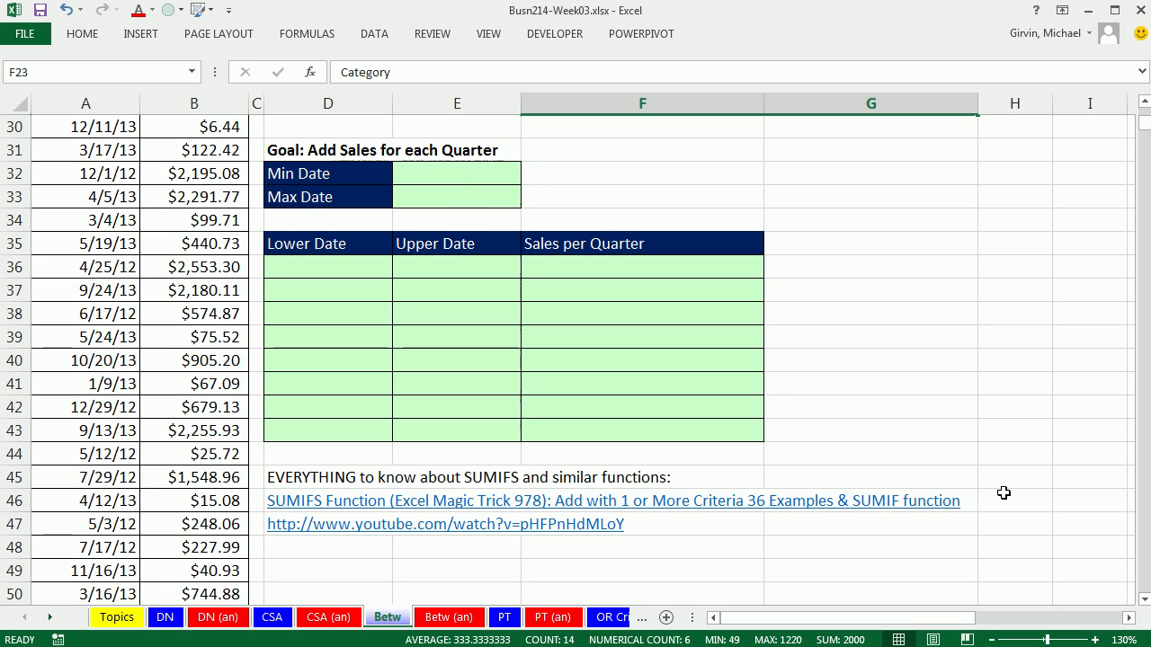
pyautogui.click(449, 182)
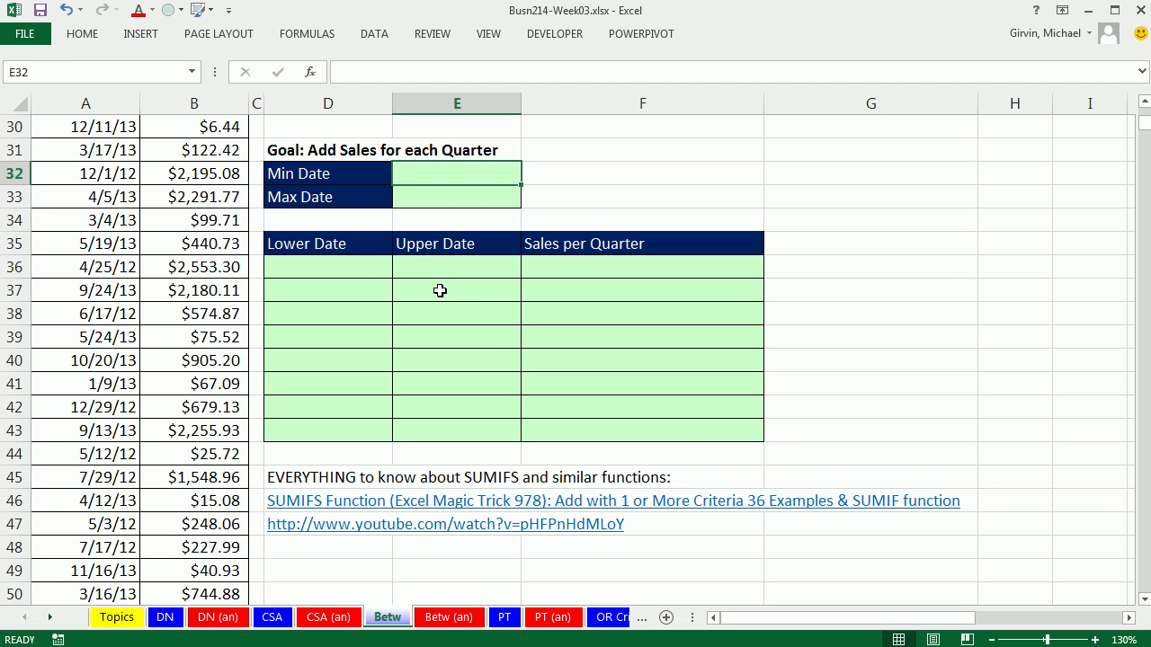
pyautogui.write('=min')
pyautogui.press('Tab')
pyautogui.write('da')
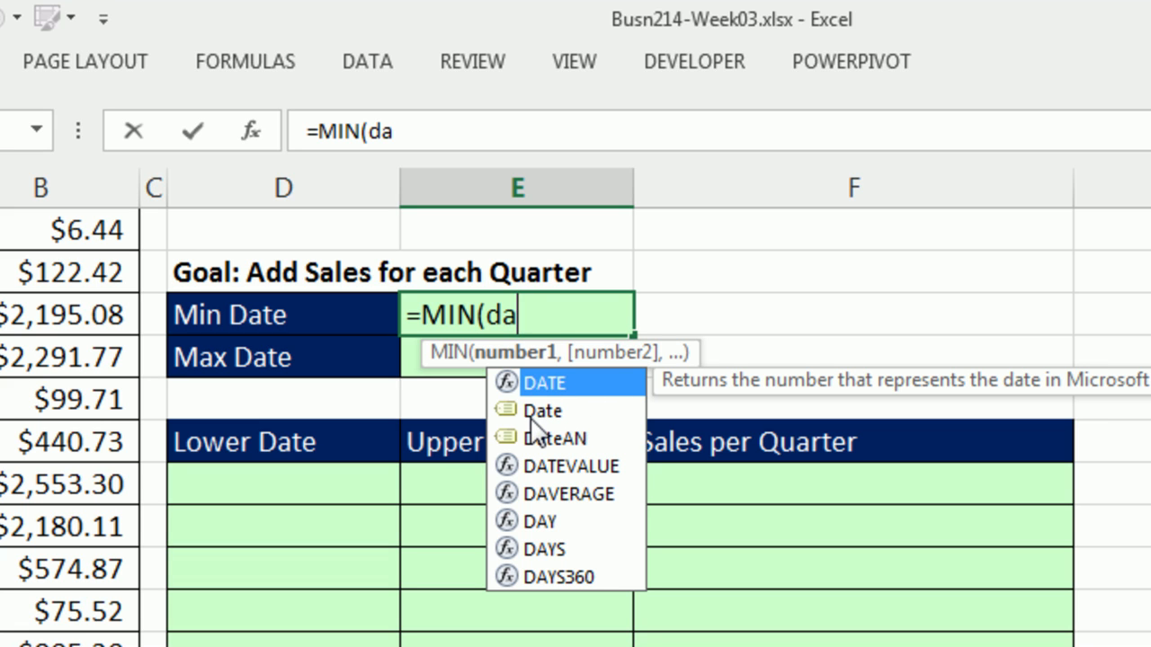
pyautogui.press('Down')
pyautogui.press('Tab')
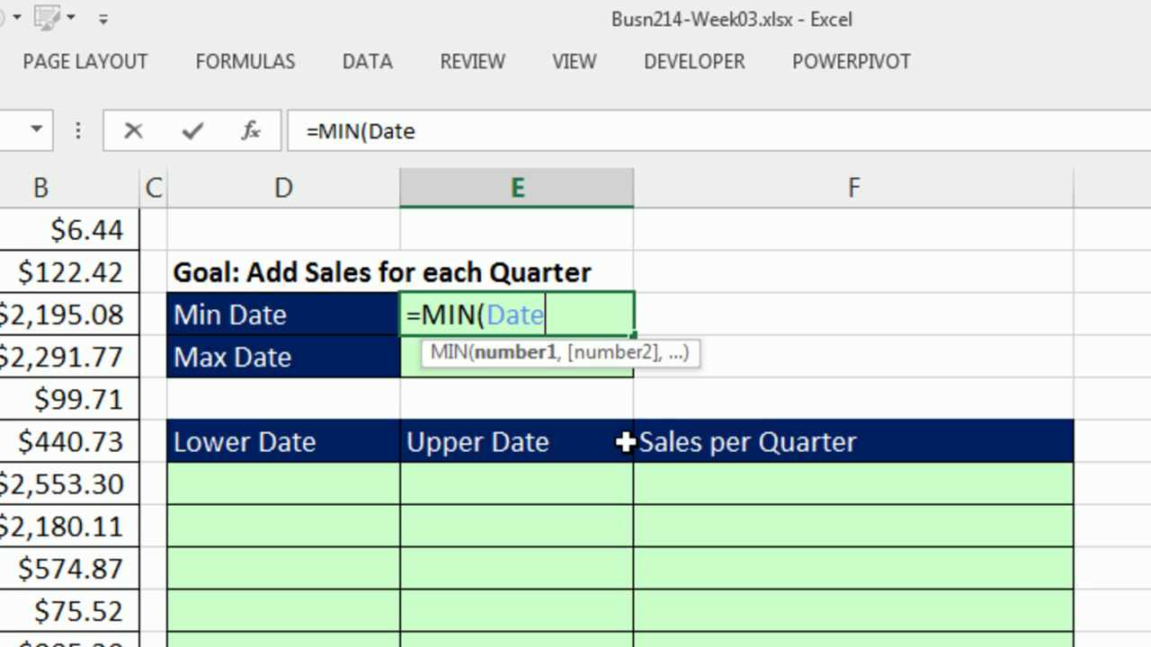
pyautogui.write(')')
pyautogui.press('BackSpace')
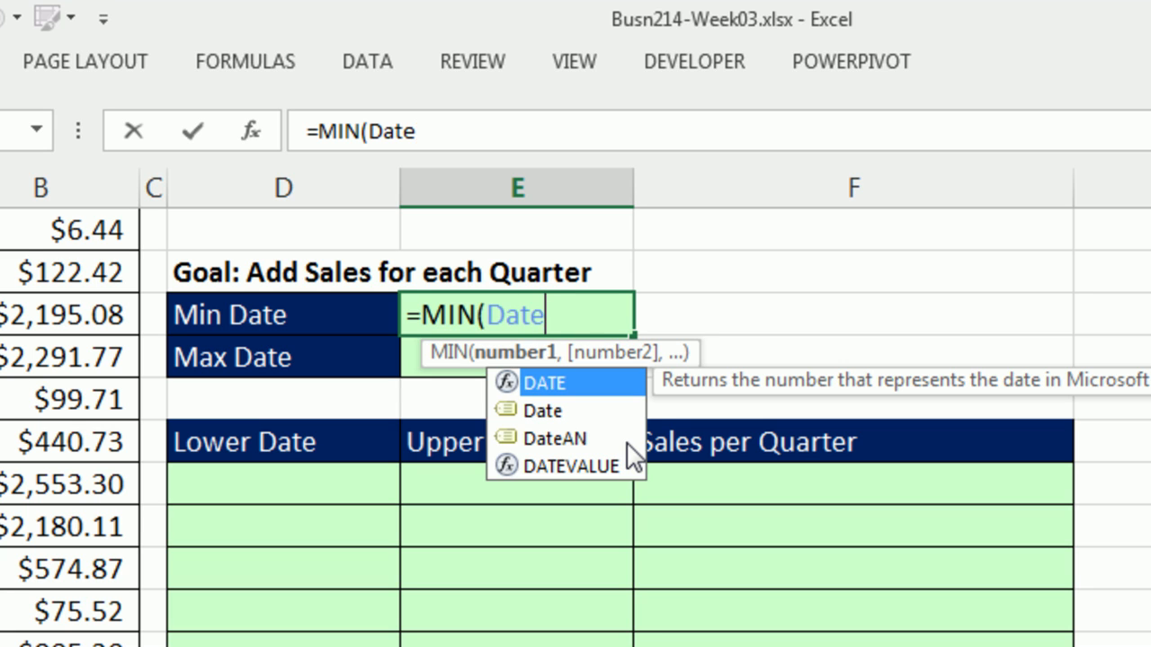
pyautogui.press('Return')
# Calculate the latest date in E33 with the MAX function on the named range Date.
pyautogui.write('=max')
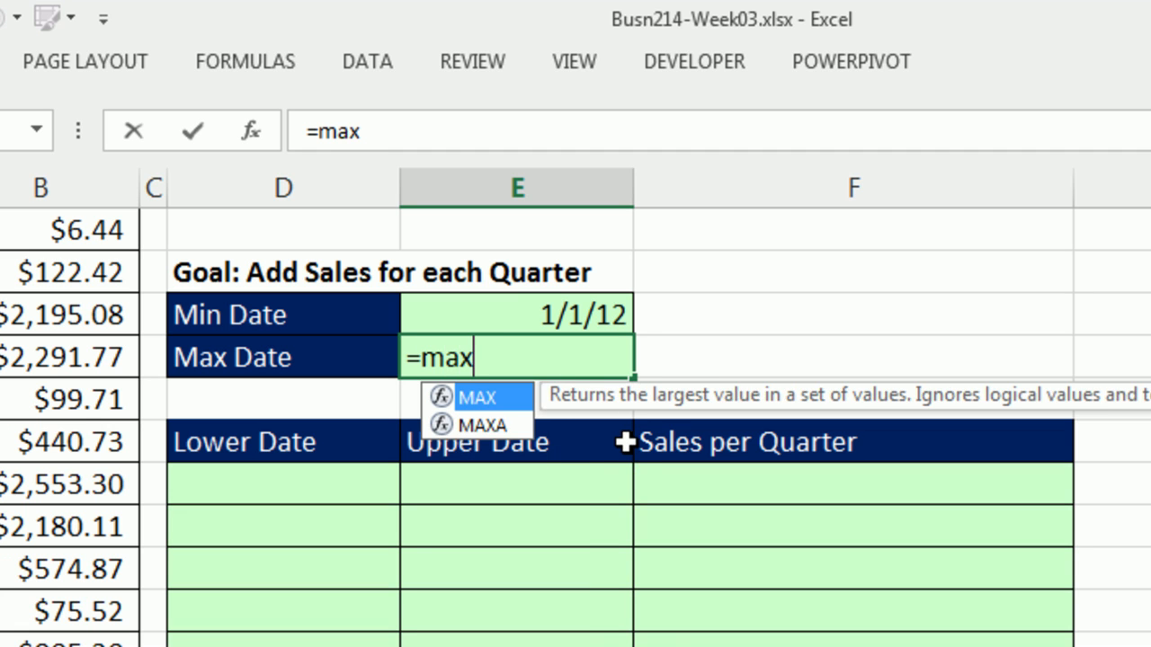
pyautogui.press('Tab')
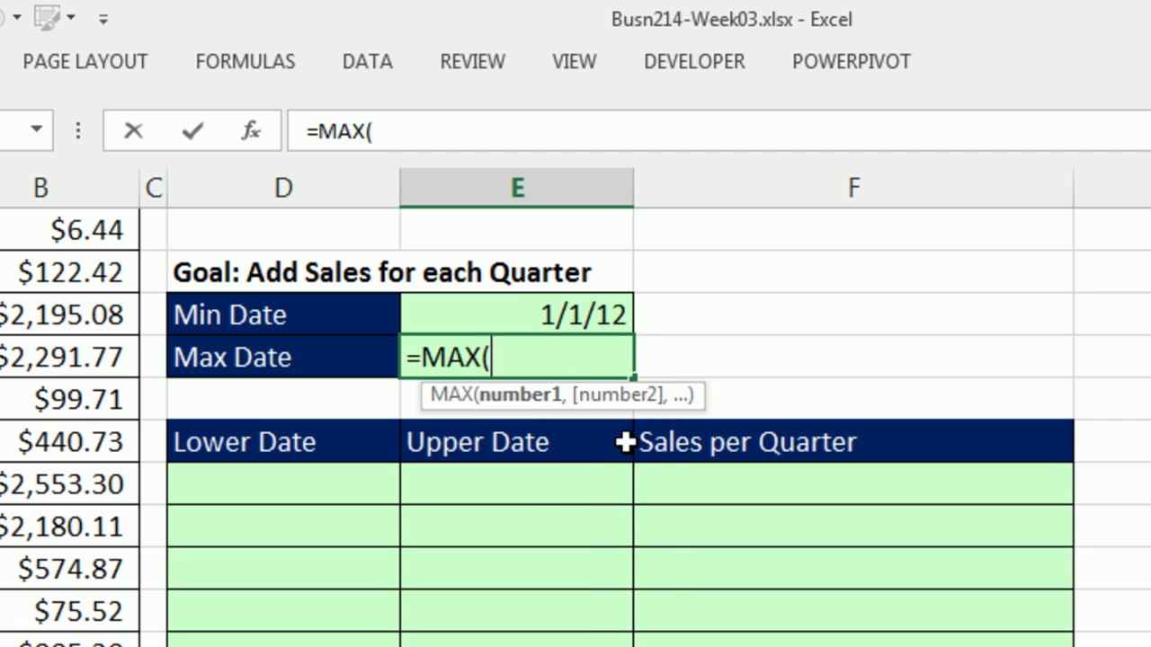
pyautogui.write('date')
pyautogui.press('Down')
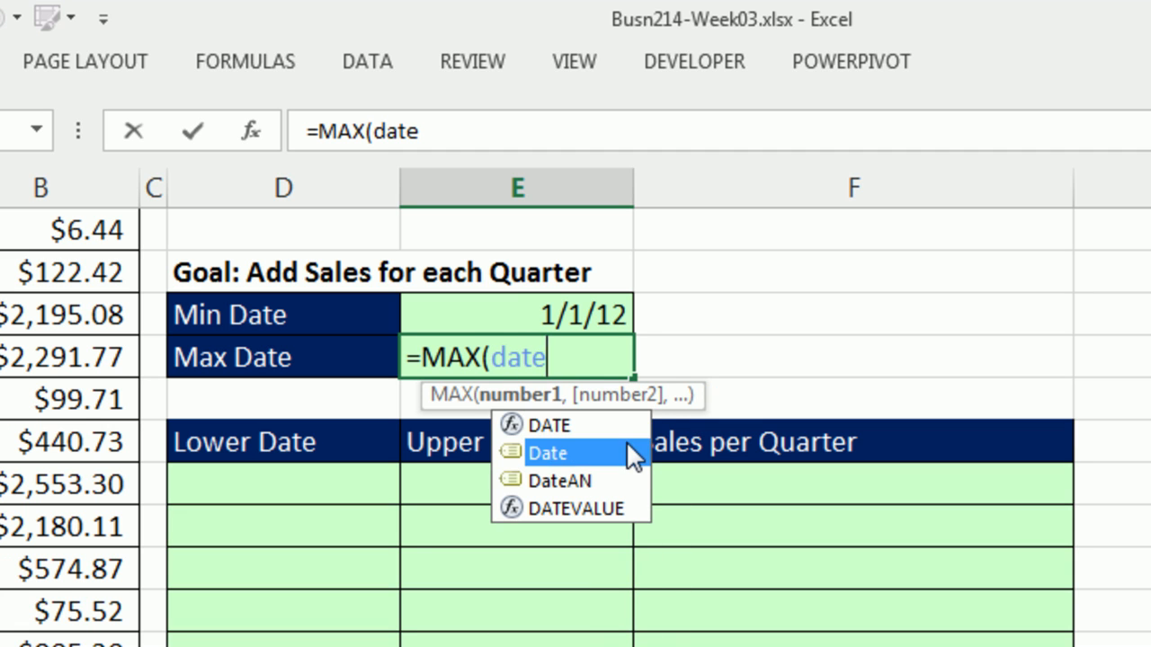
pyautogui.press('Tab')
pyautogui.press('Return')
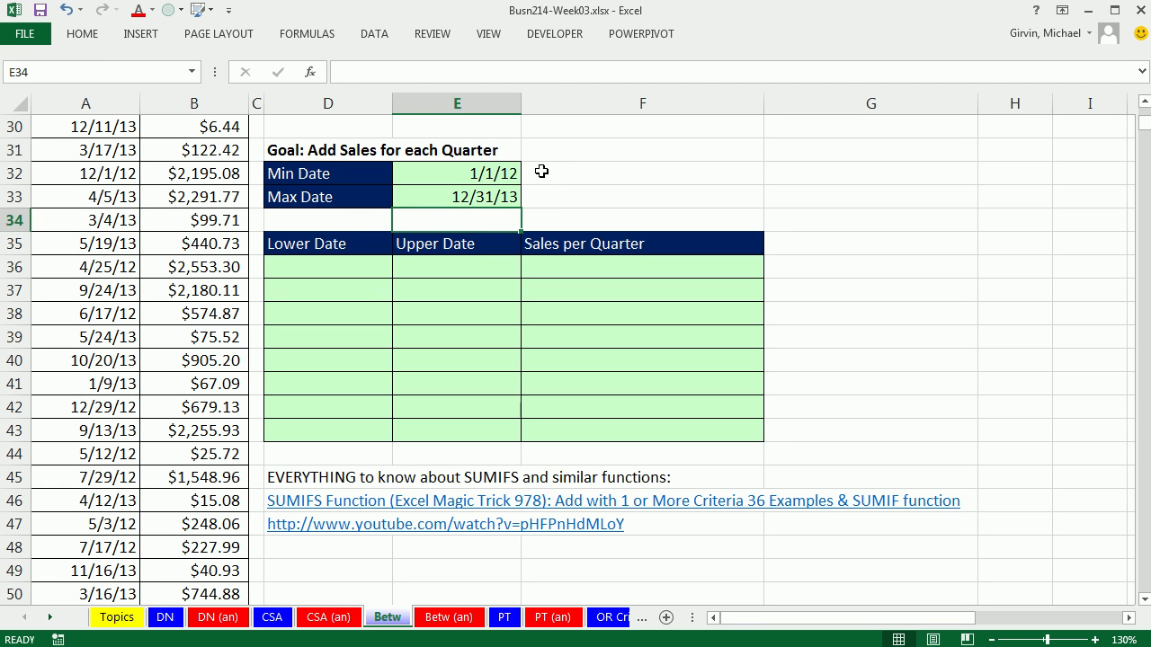
pyautogui.click(327, 270)
pyautogui.click(432, 273)
pyautogui.click(376, 293)
pyautogui.click(417, 296)
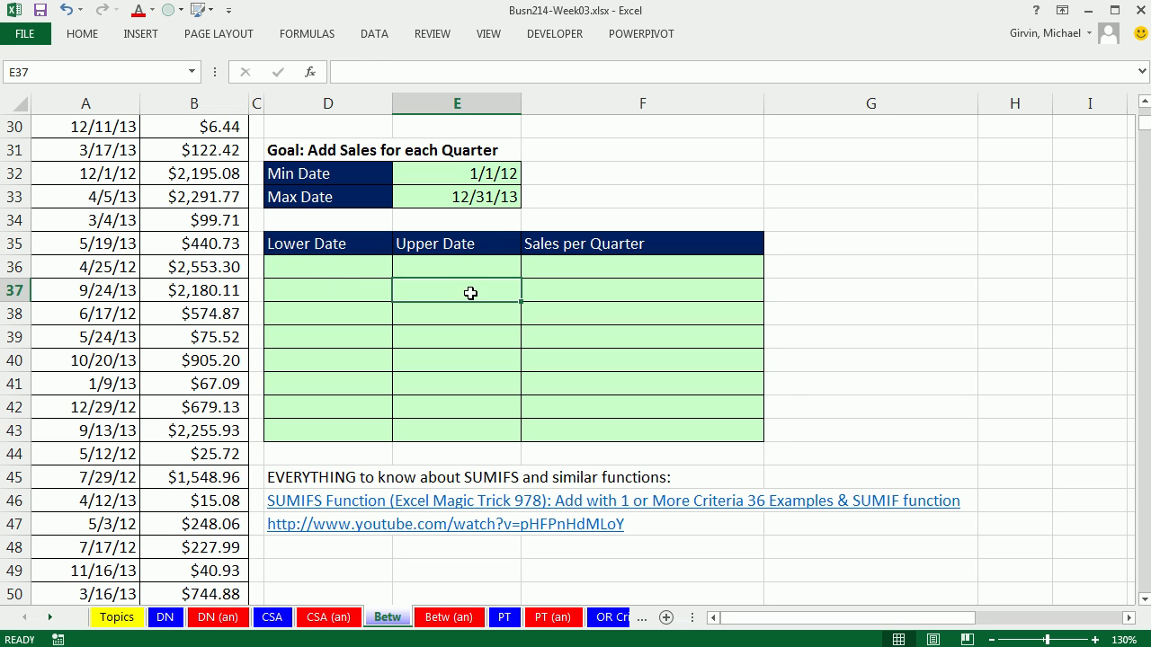
# Link the first Lower Date in D36 to the minimum date with the formula =E32.
pyautogui.click(336, 265)
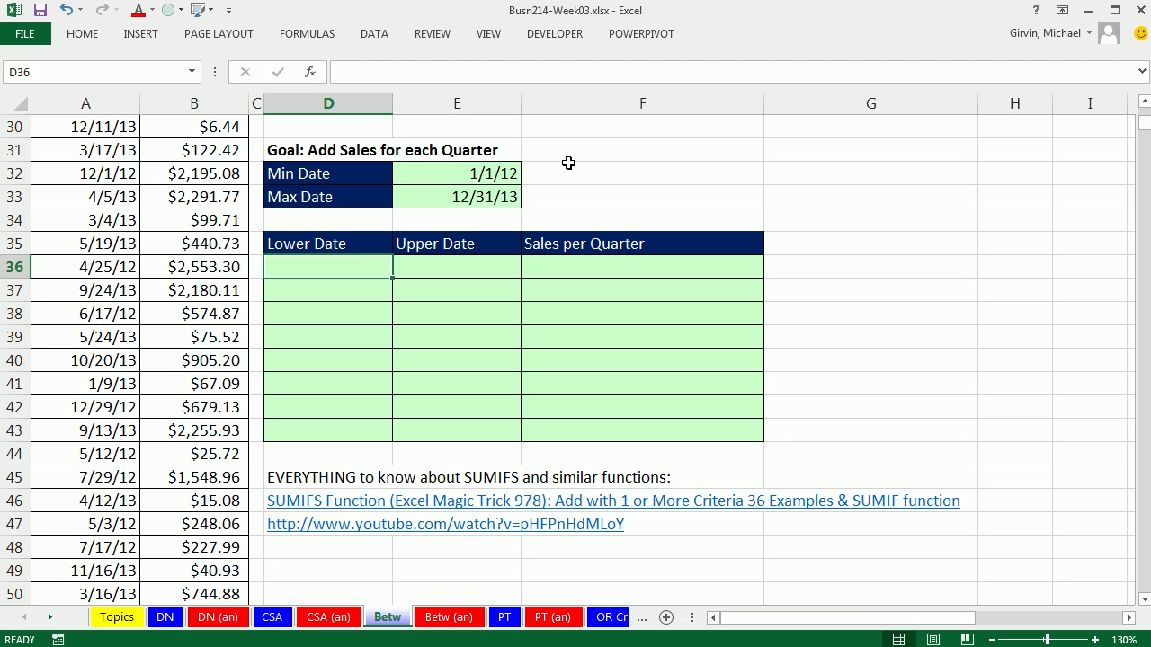
pyautogui.write('=')
pyautogui.click(475, 171)
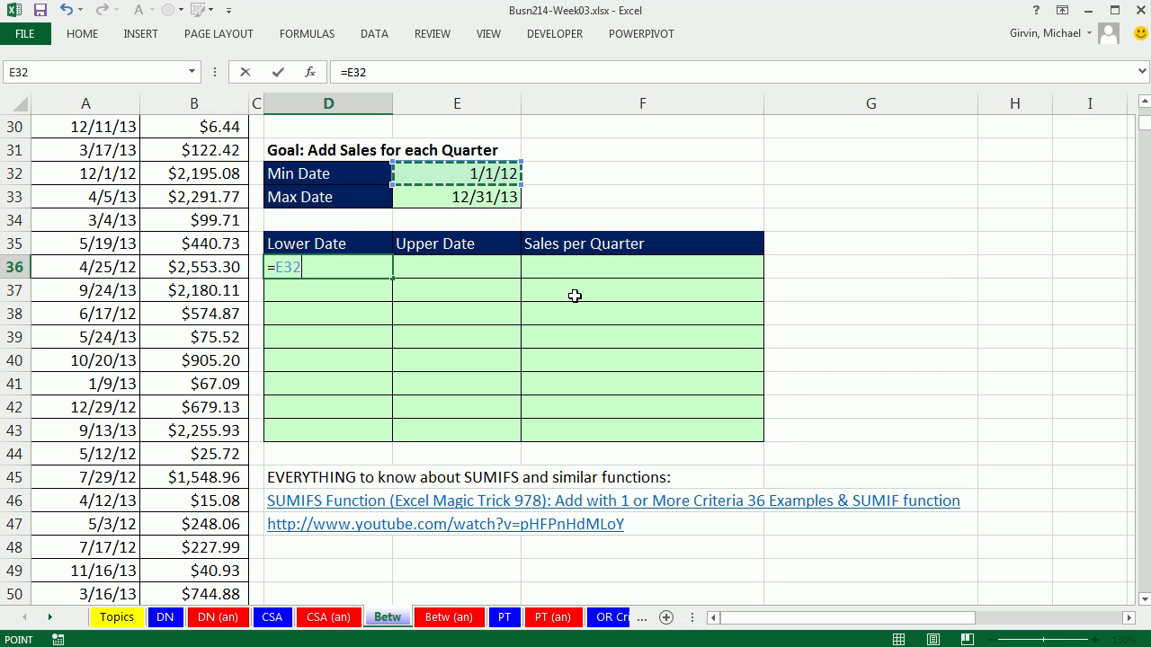
pyautogui.press('Tab')
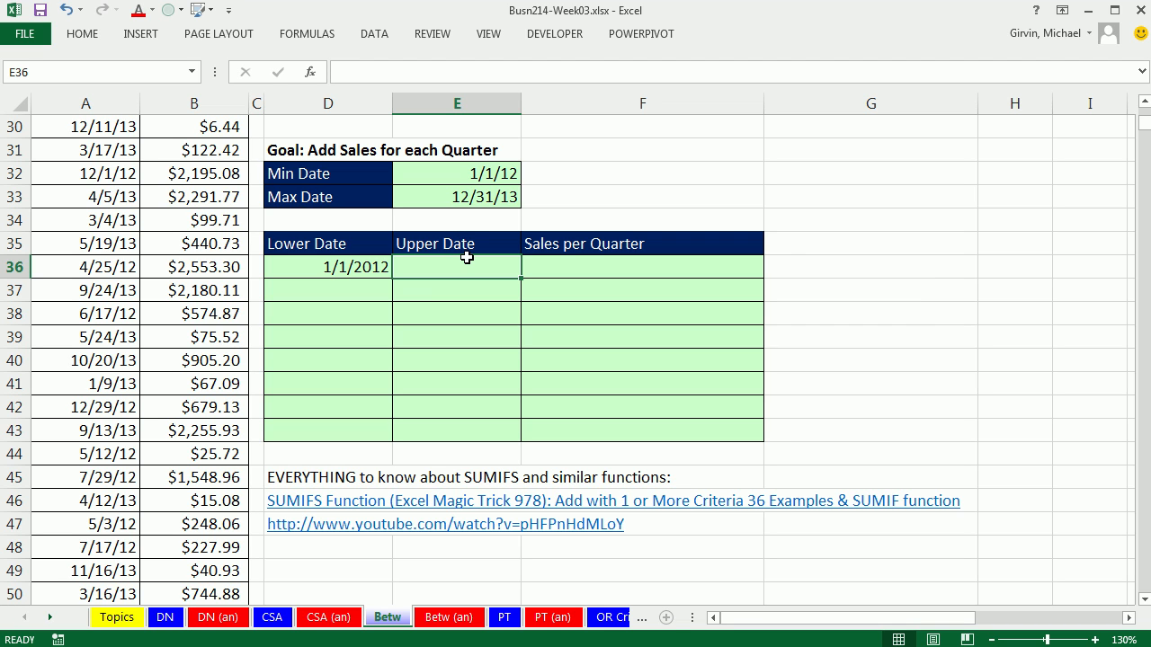
pyautogui.click(351, 291)
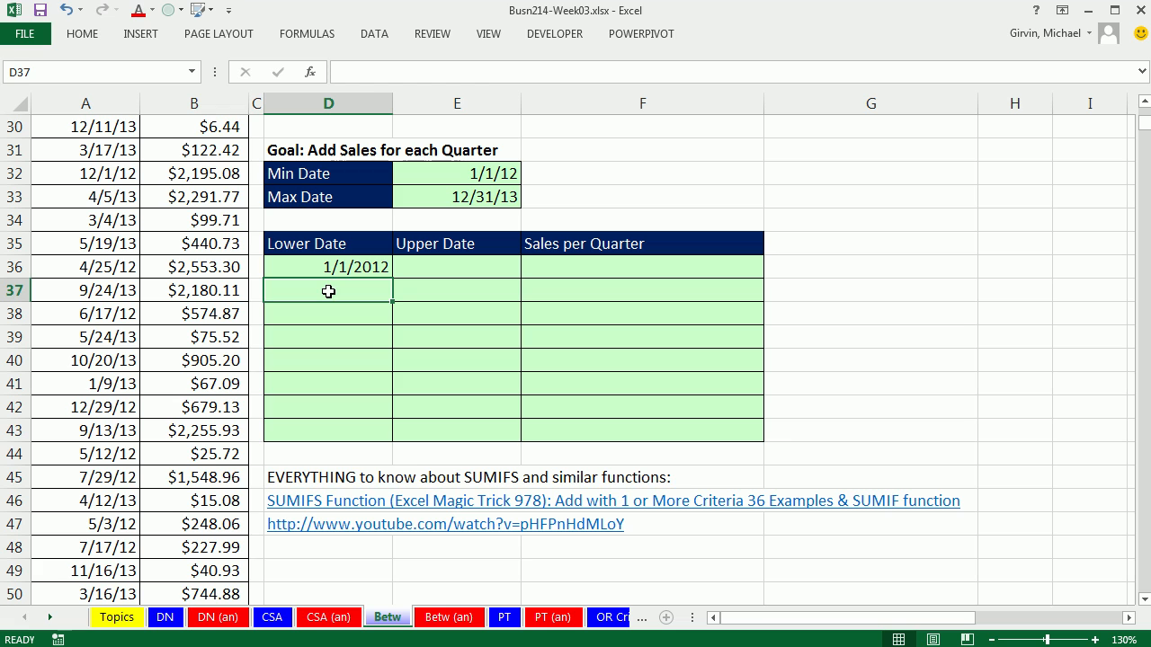
pyautogui.click(441, 287)
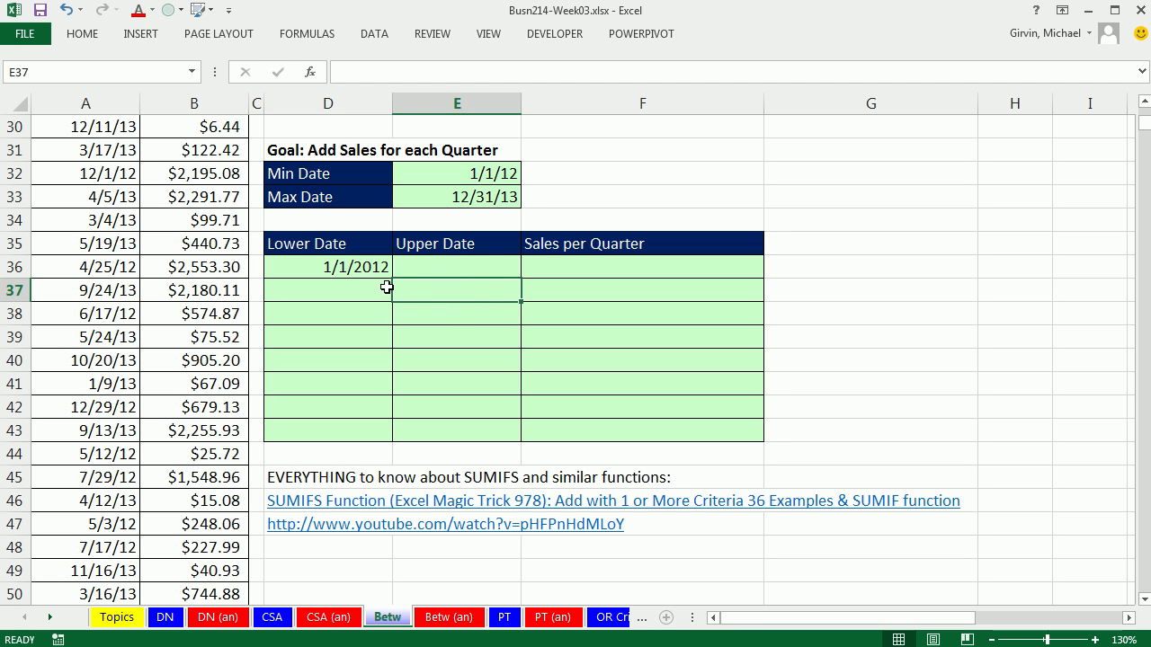
# Calculate the first Upper Date in E36 as the quarter's last day with the formula =EOMONTH(D36,2).
pyautogui.click(439, 265)
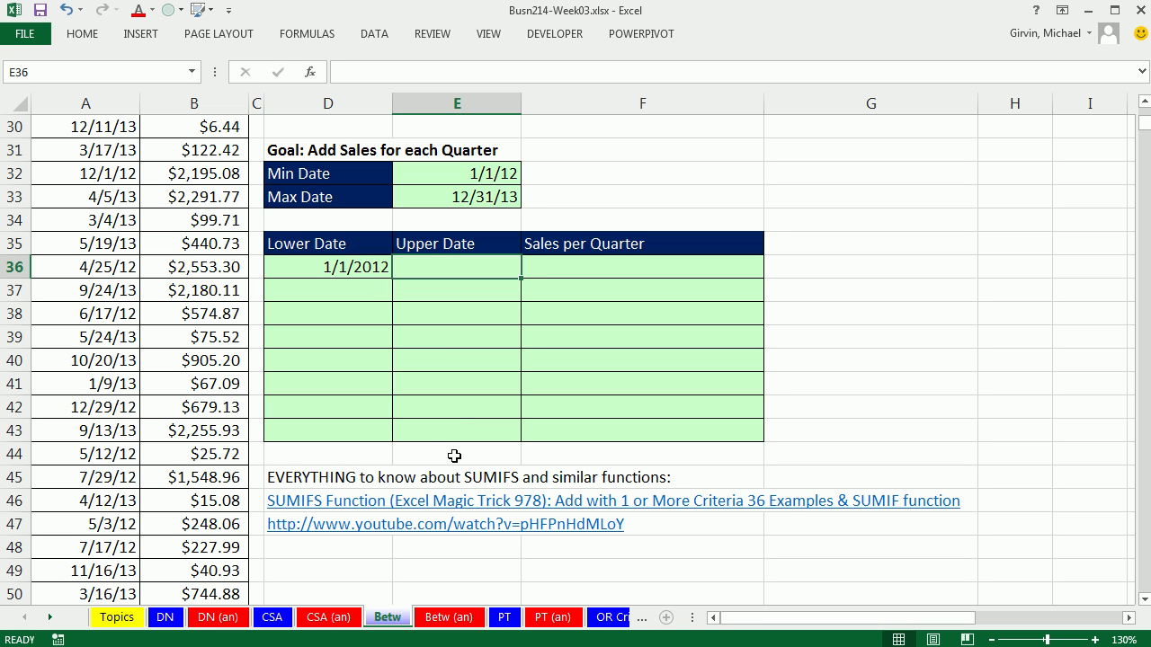
pyautogui.write('=')
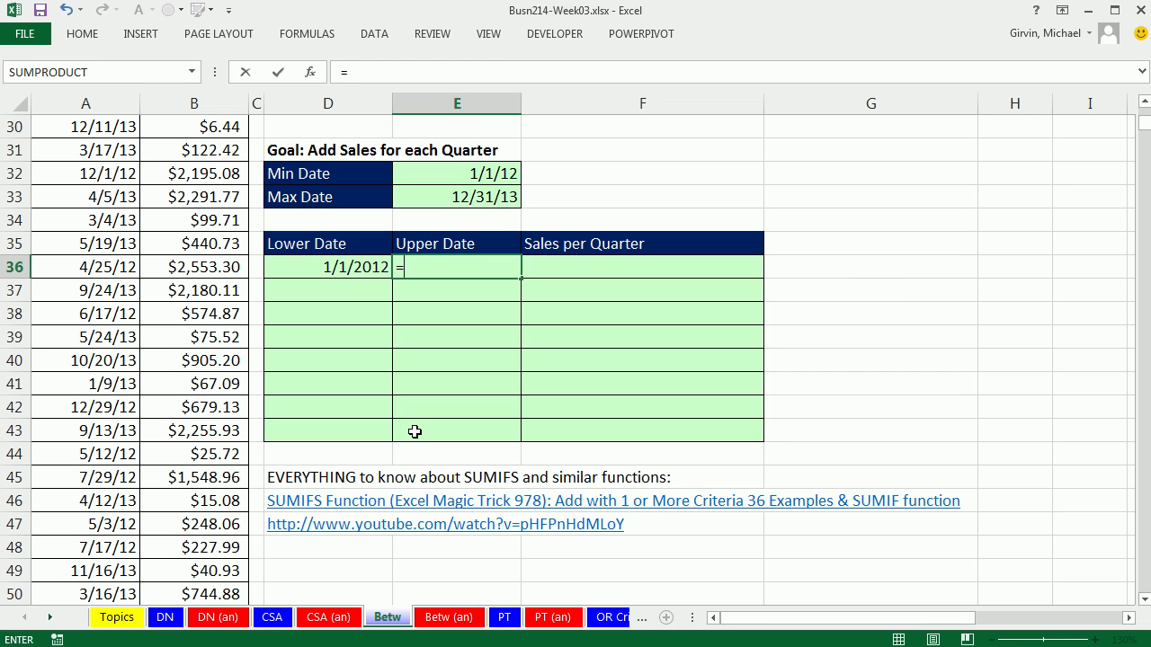
pyautogui.write('eo')
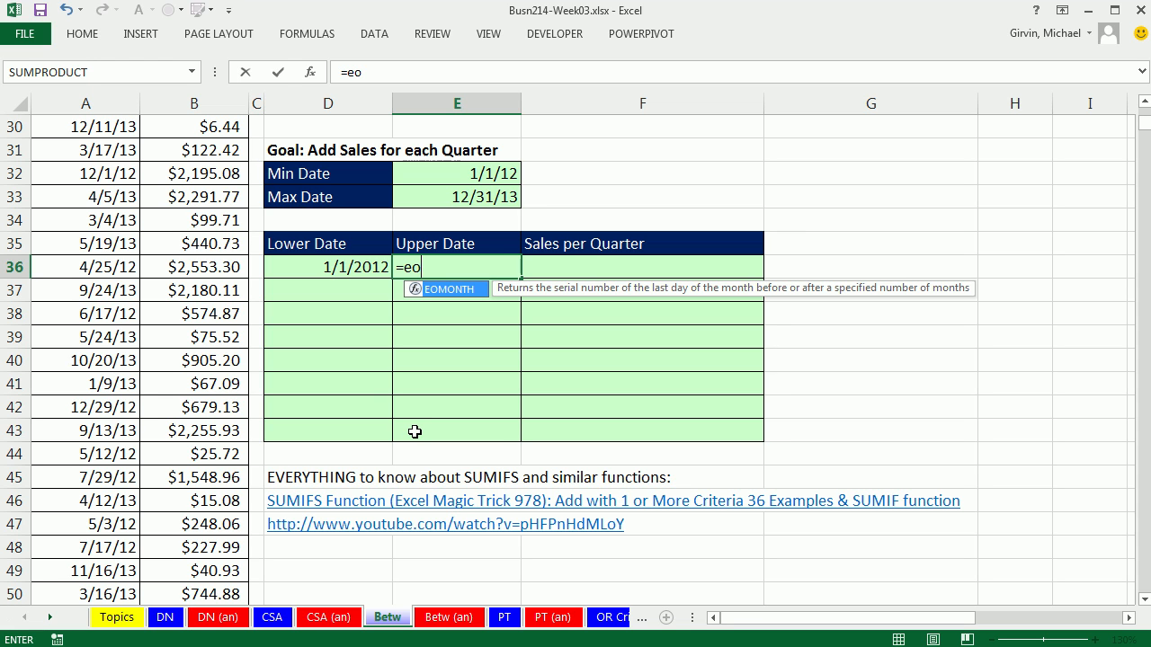
pyautogui.press('Tab')
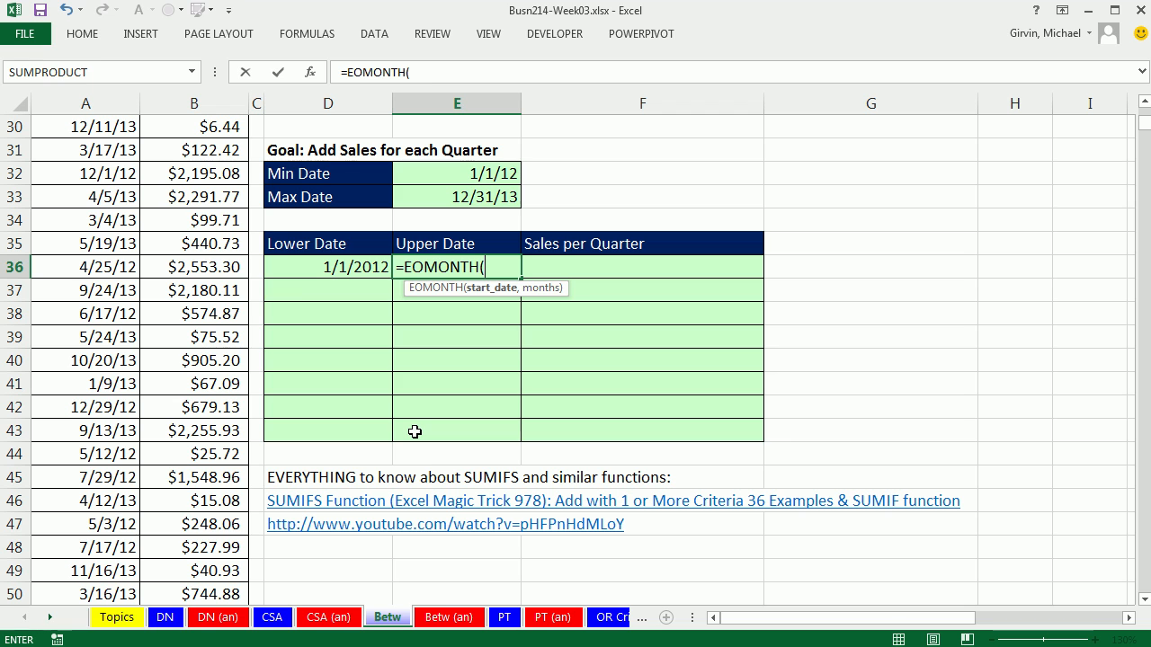
pyautogui.click(310, 269)
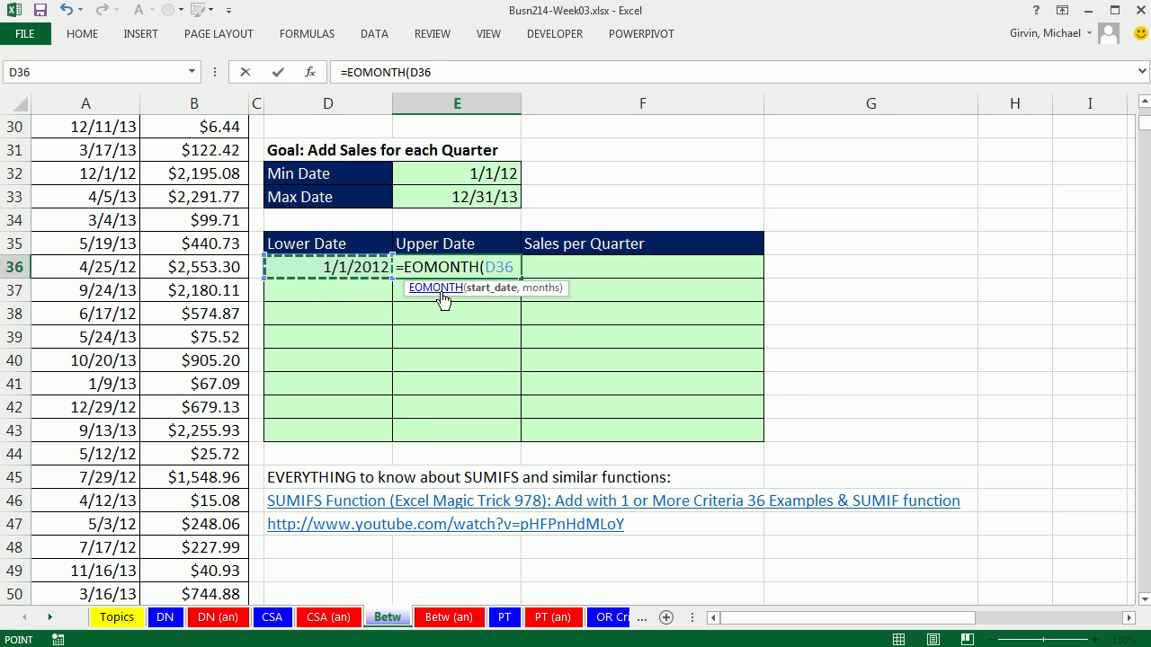
pyautogui.write(',0')
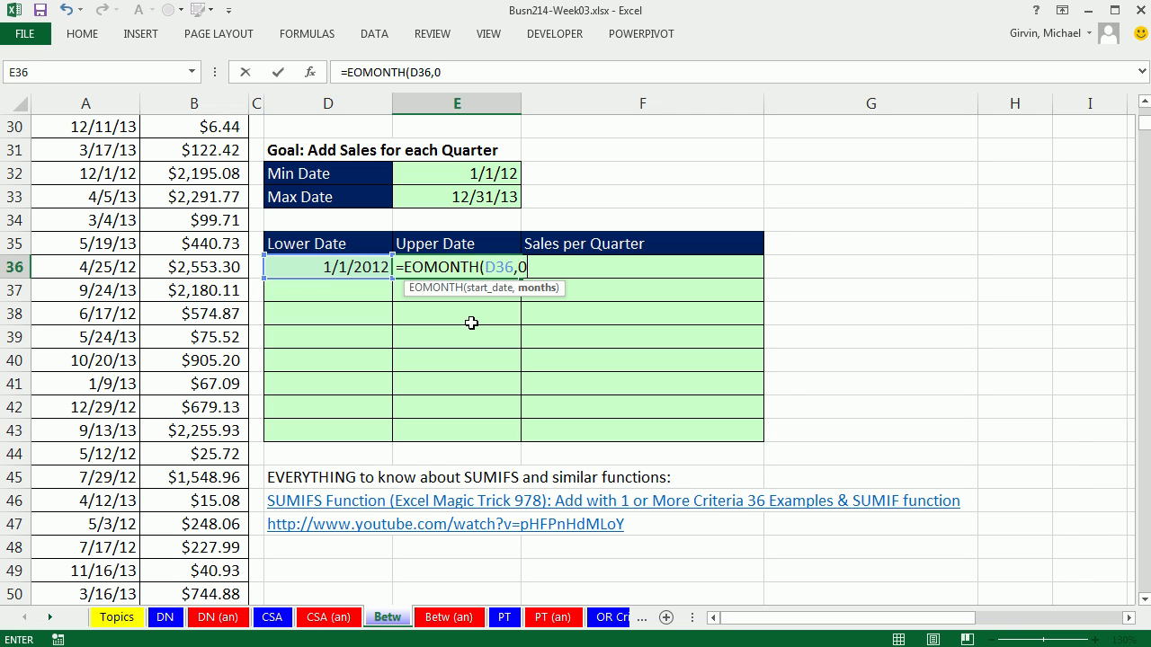
pyautogui.press('BackSpace')
pyautogui.write('1')
pyautogui.press('BackSpace')
pyautogui.write('2')
pyautogui.press('BackSpace')
pyautogui.write('-1')
pyautogui.press('BackSpace')
pyautogui.press('BackSpace')
pyautogui.write('2)')
pyautogui.hotkey('ctrl', 'Return')
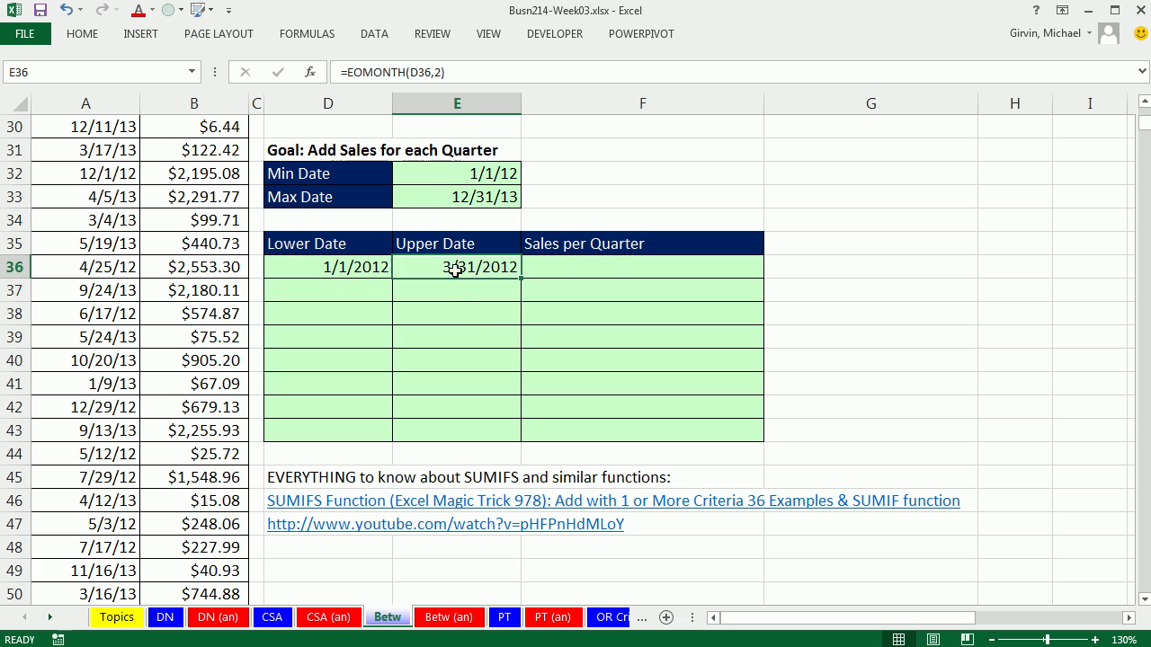
# Calculate the second Lower Date in D37 as the day after the previous Upper Date with the formula =E36+1.
pyautogui.click(366, 289)
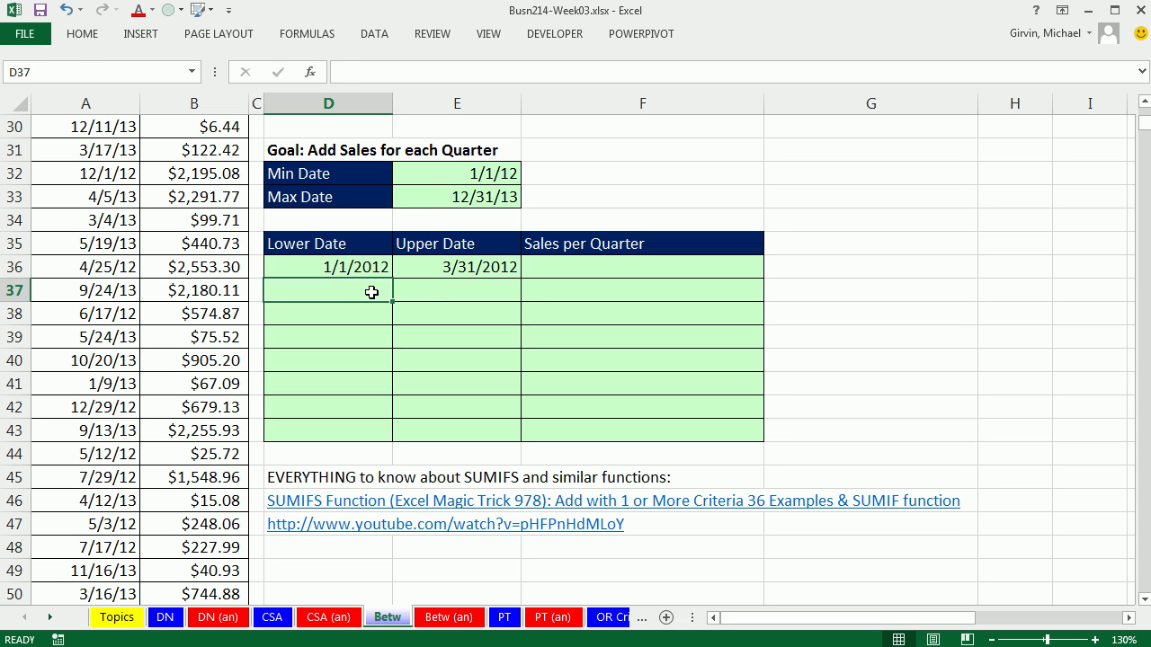
pyautogui.write('=')
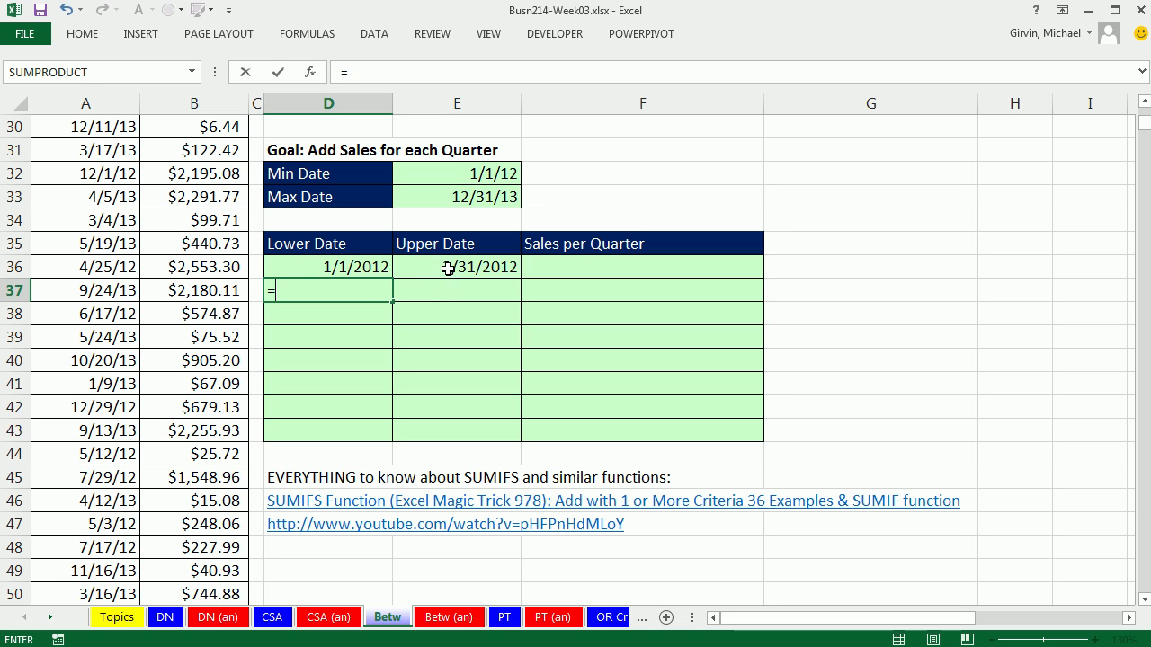
pyautogui.click(447, 268)
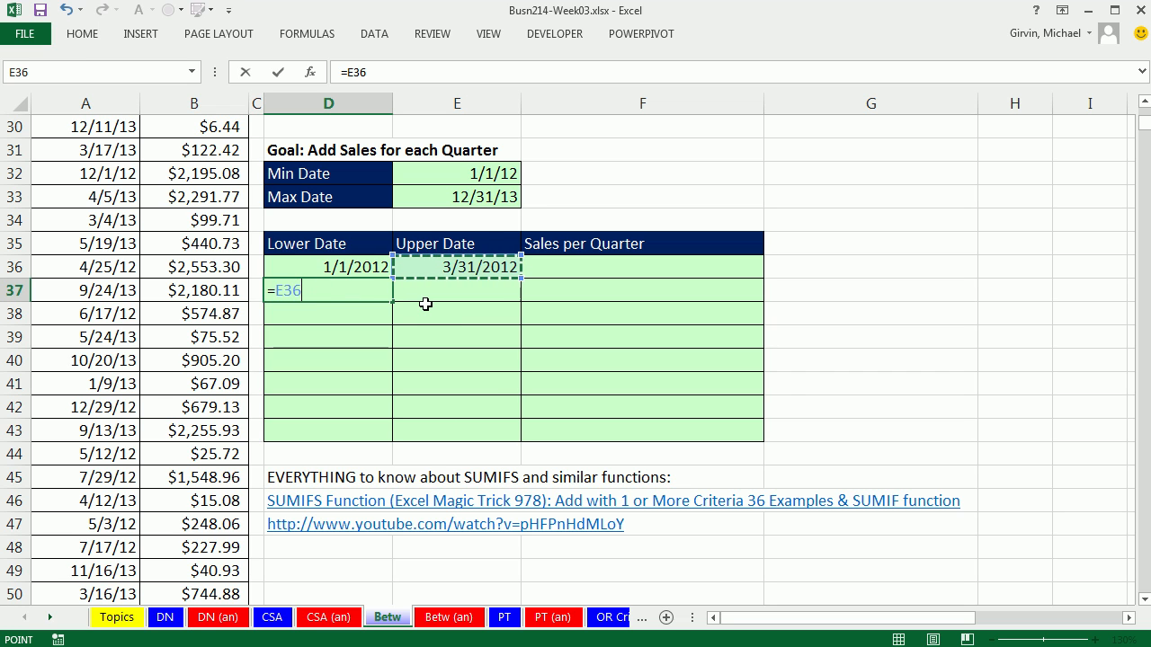
pyautogui.write('+')
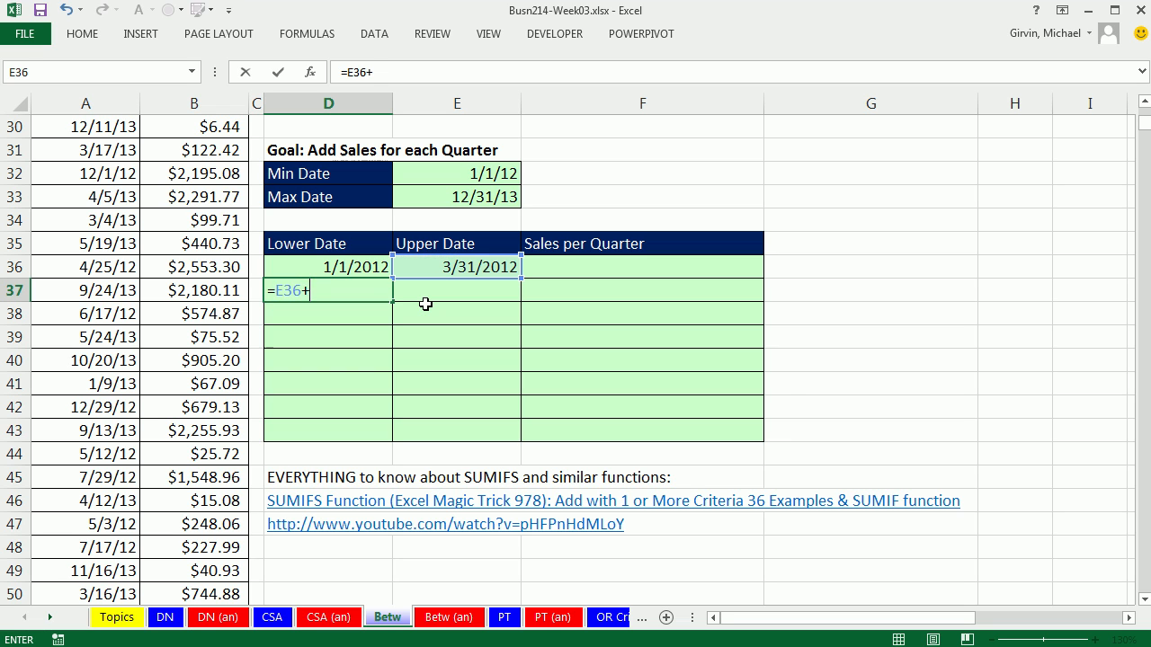
pyautogui.write('1')
pyautogui.hotkey('ctrl', 'Return')
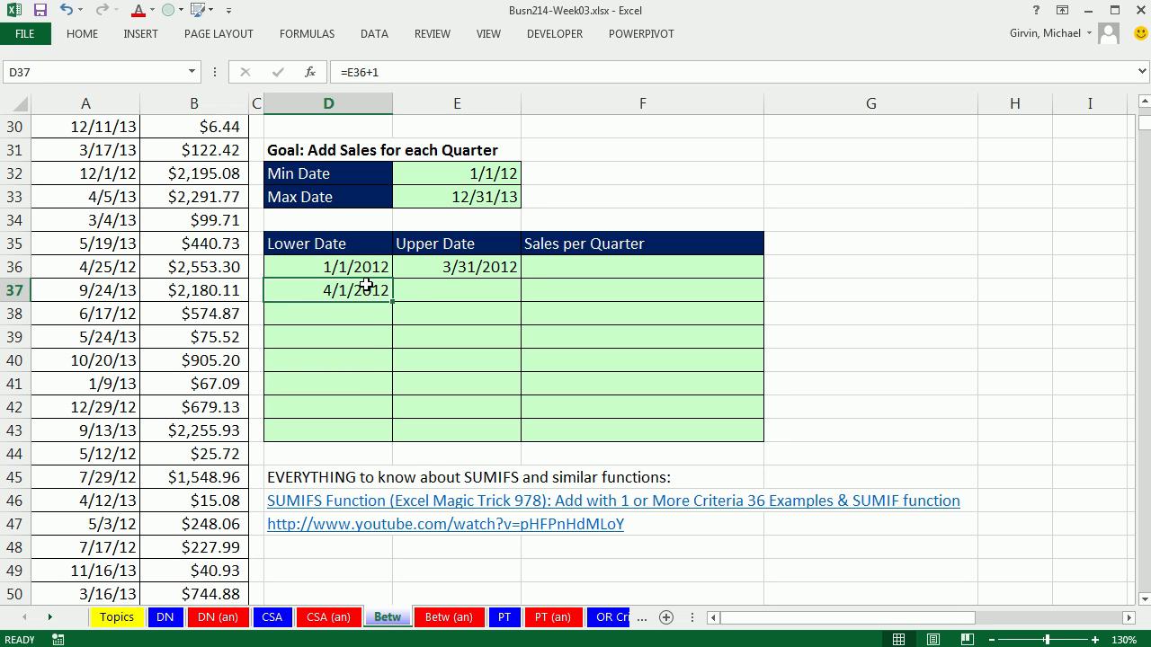
pyautogui.doubleClick(362, 291)
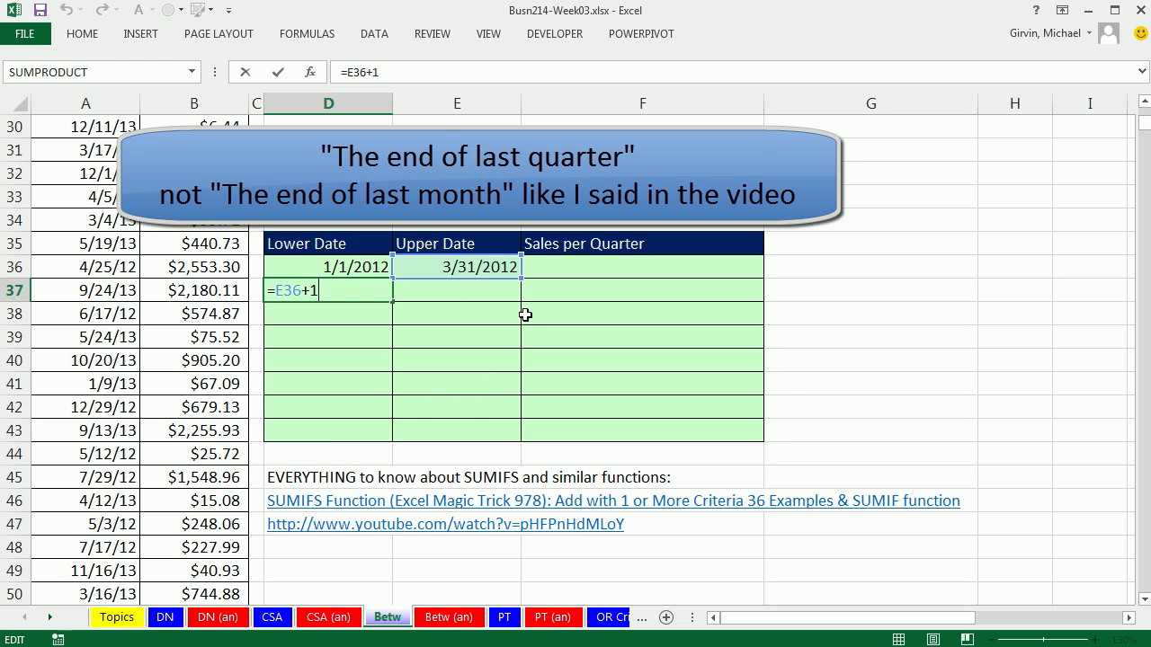
pyautogui.hotkey('ctrl', 'Return')
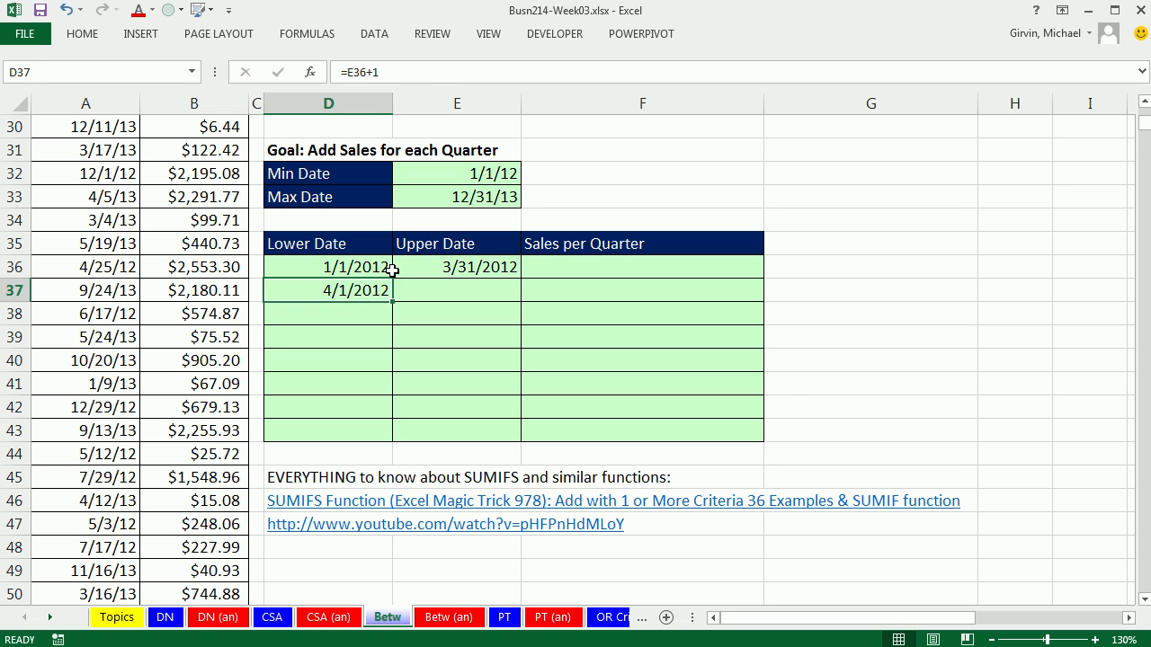
# Copy the EOMONTH formula from E36 into E37 and fill the formulas in D37:E37 down through row 43.
pyautogui.click(454, 272)
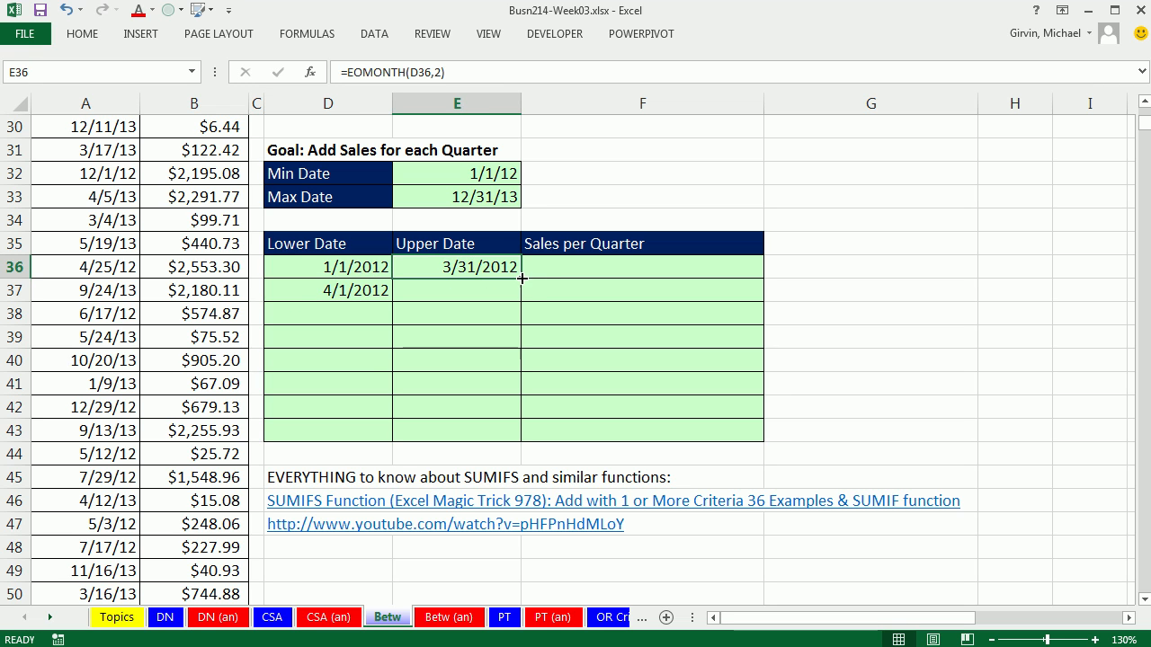
pyautogui.moveTo(521, 280); pyautogui.dragTo(520, 291)
pyautogui.doubleClick(487, 290)
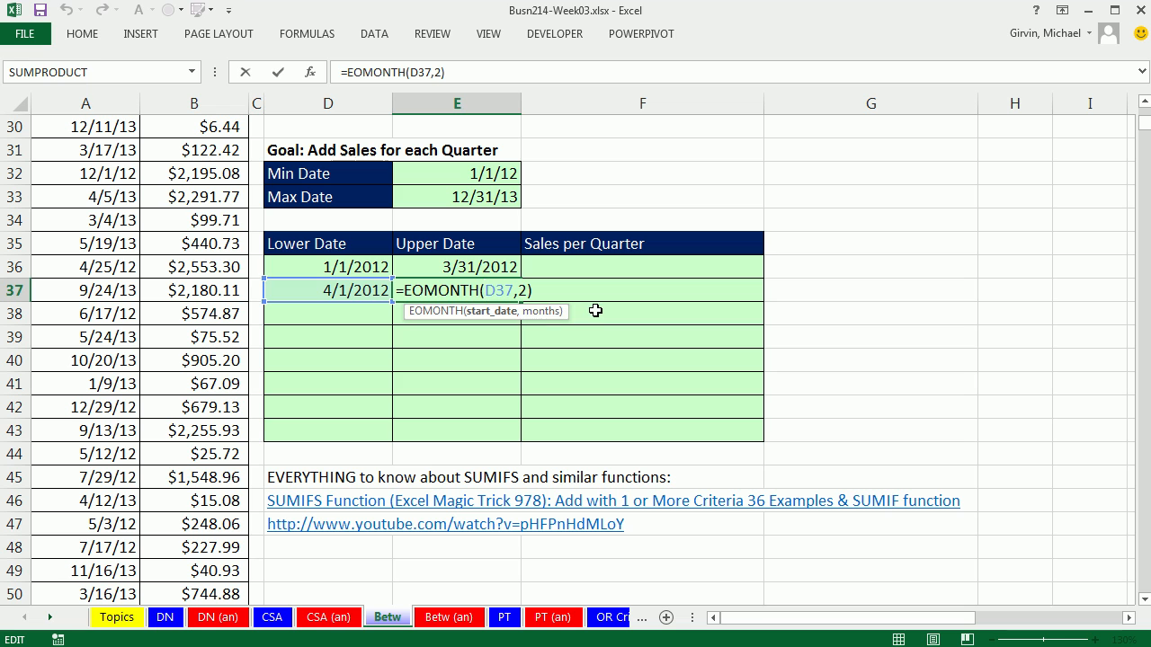
pyautogui.press('Escape')
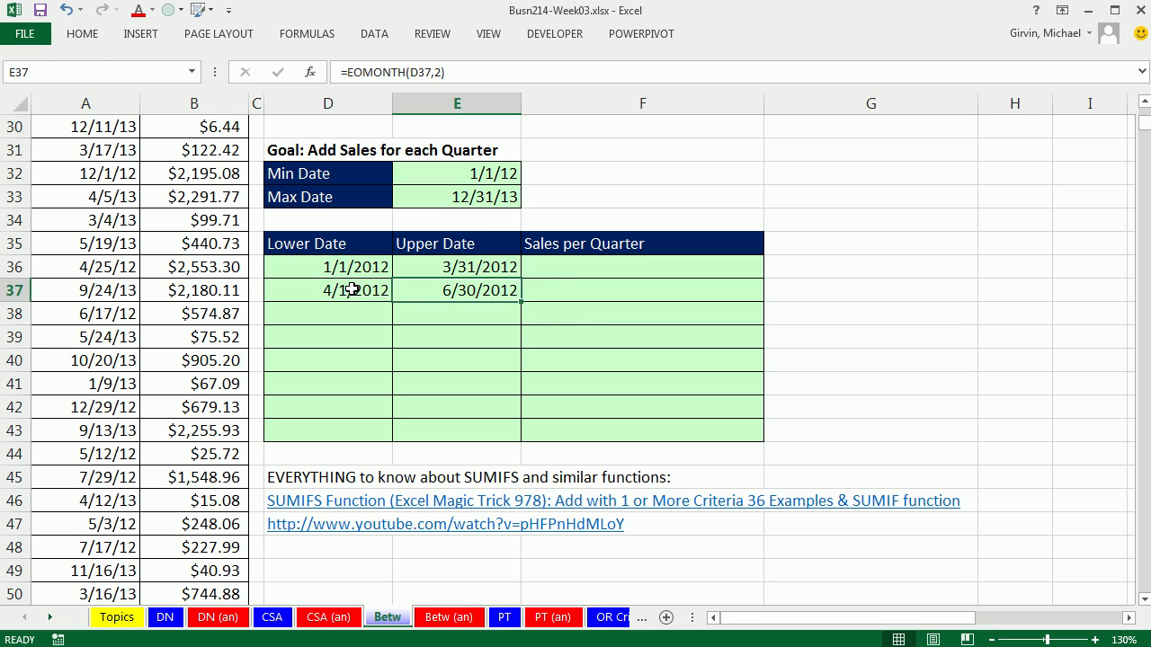
pyautogui.moveTo(341, 290); pyautogui.dragTo(449, 294)
pyautogui.moveTo(521, 304); pyautogui.dragTo(524, 440)
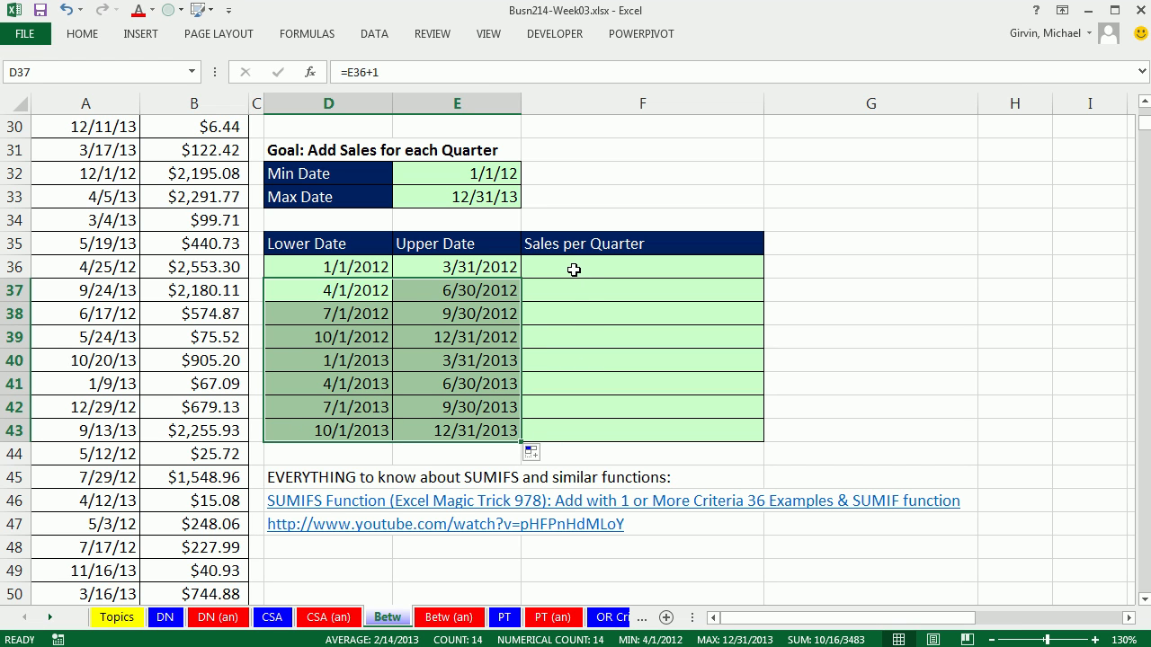
# Begin a SUMIFS formula in F36 that sums the named range Sales with the first criterion Date, ">="&D36.
pyautogui.click(573, 267)
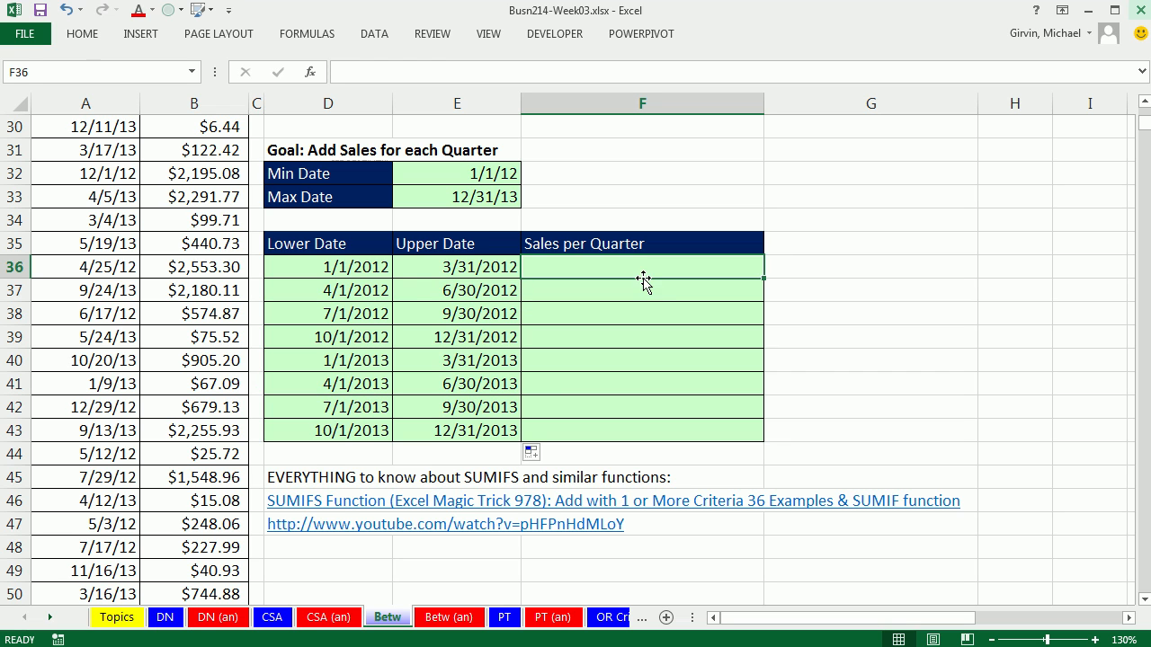
pyautogui.write('=')
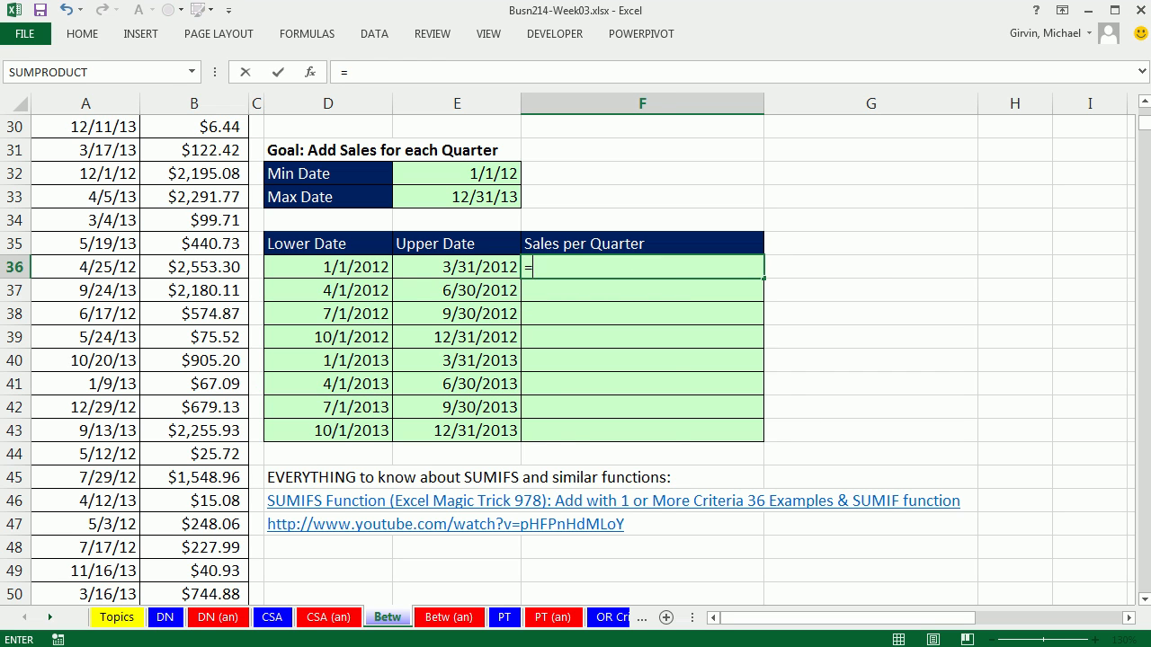
pyautogui.write('sumifs')
pyautogui.press('Tab')
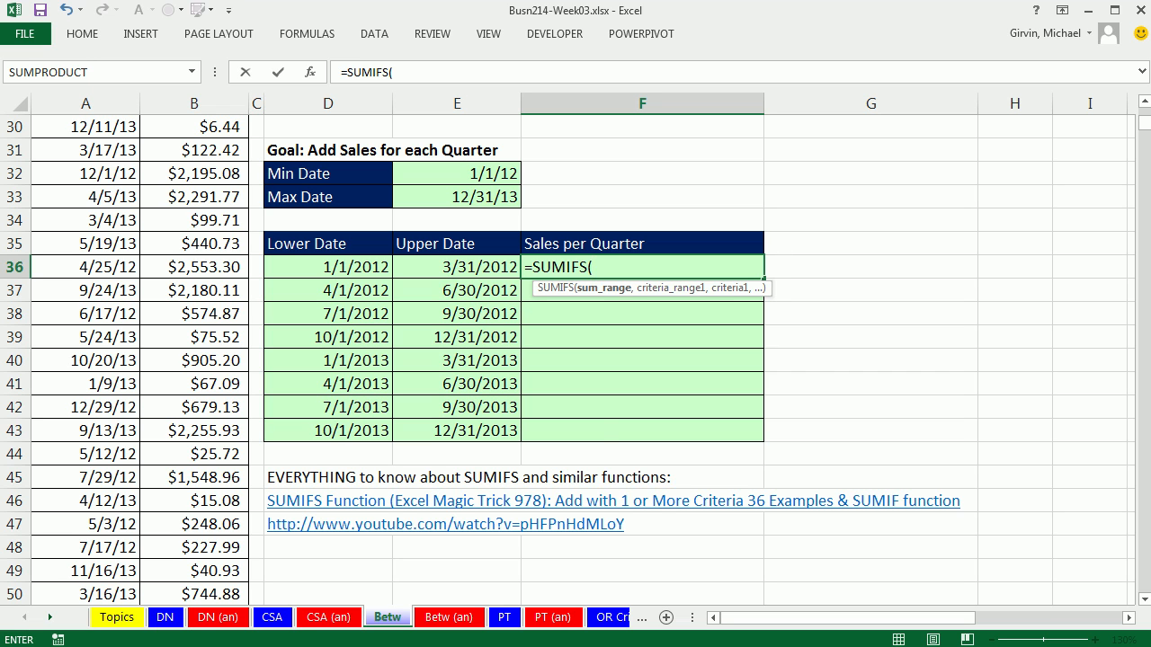
pyautogui.write('s')
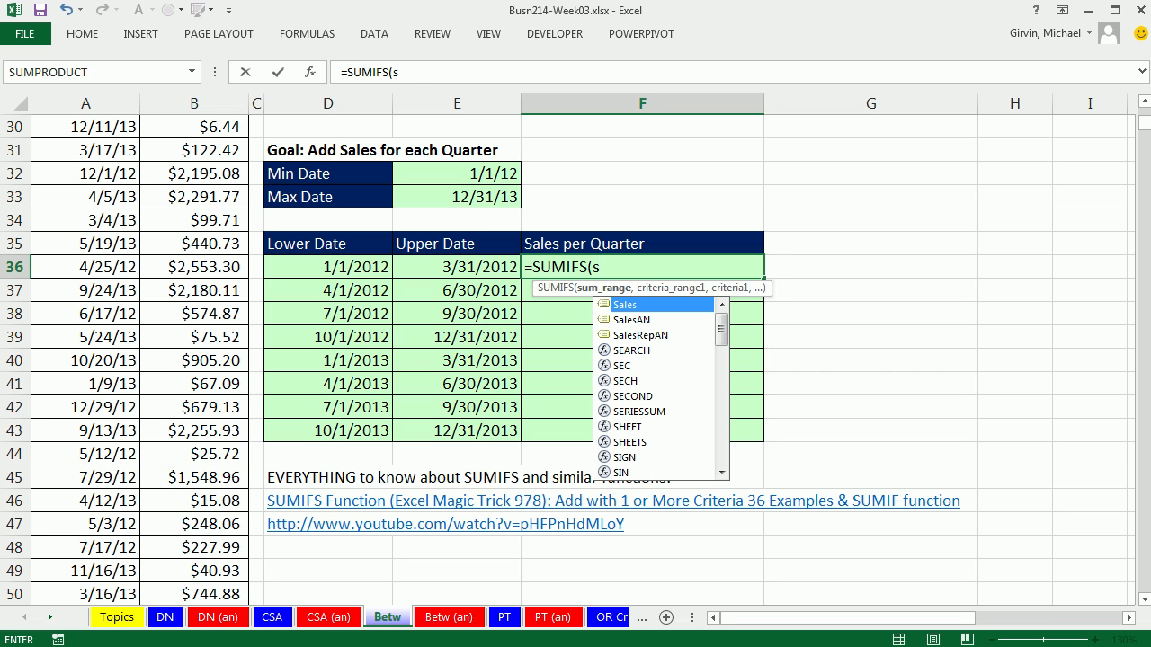
pyautogui.press('Tab')
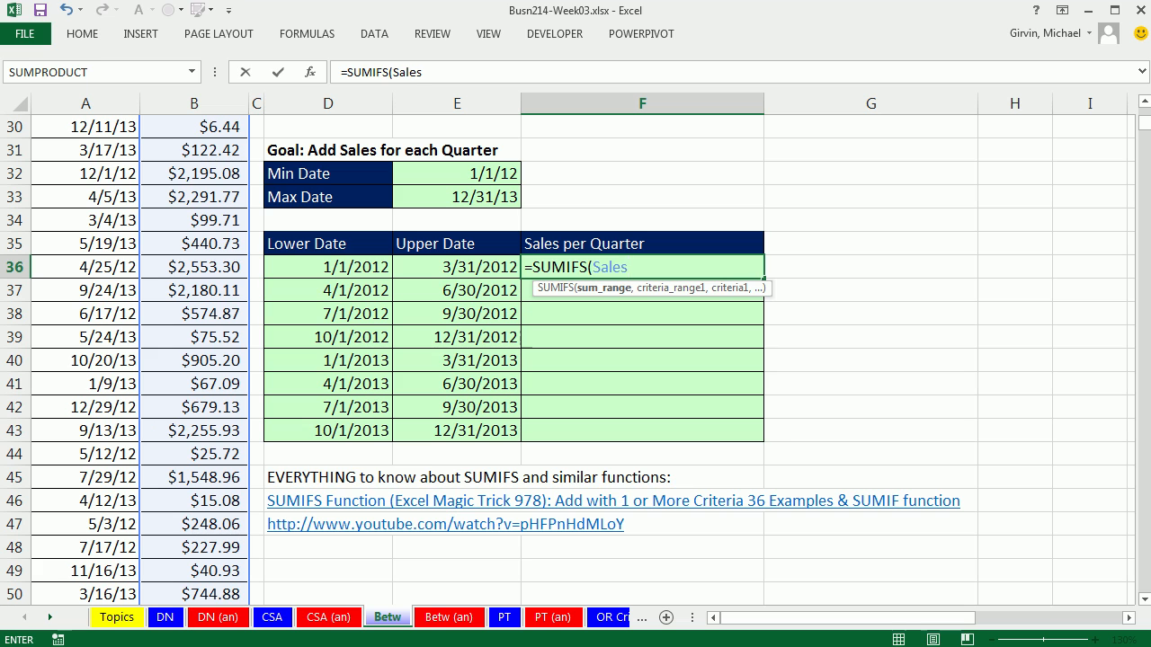
pyautogui.write(',')
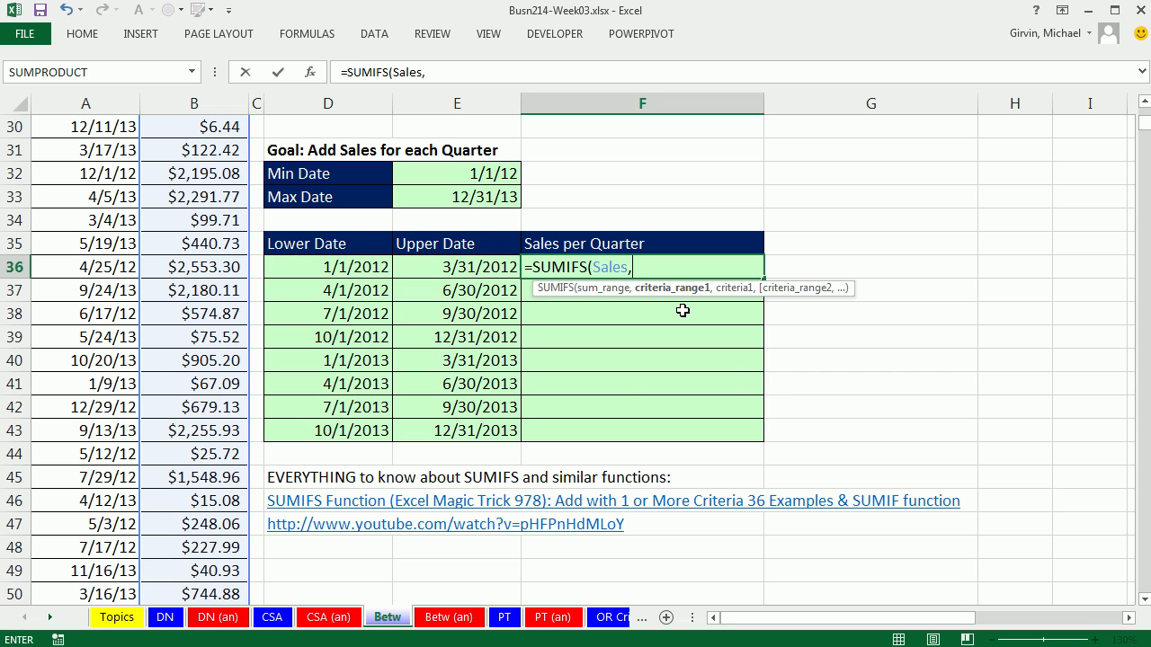
pyautogui.write('da')
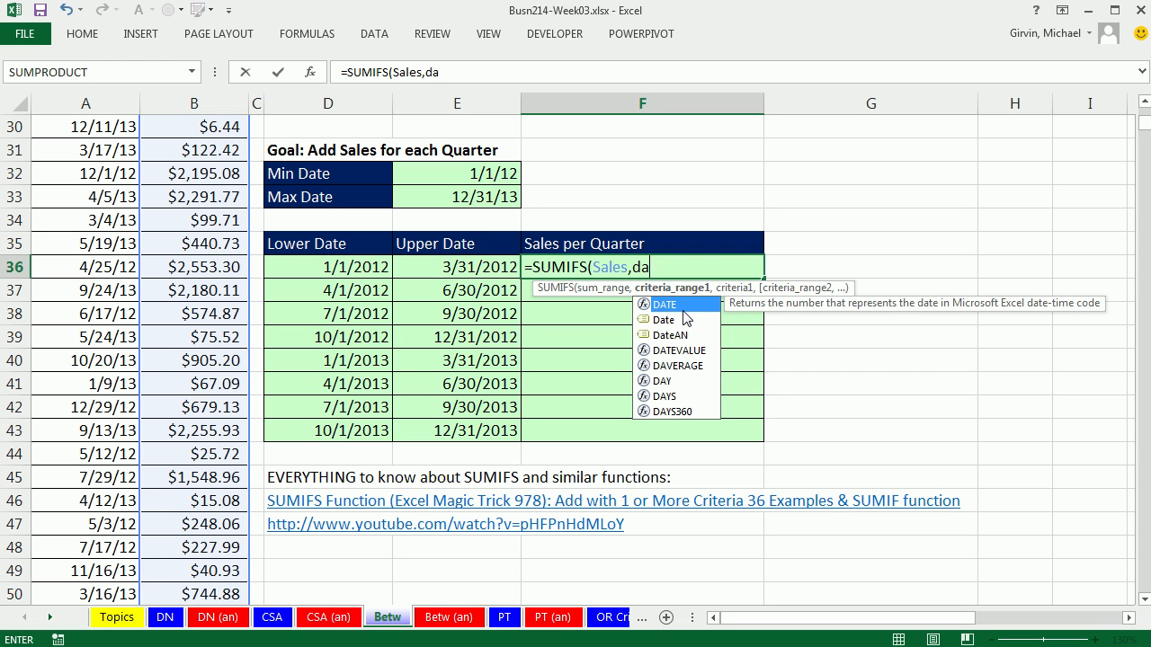
pyautogui.doubleClick(683, 316)
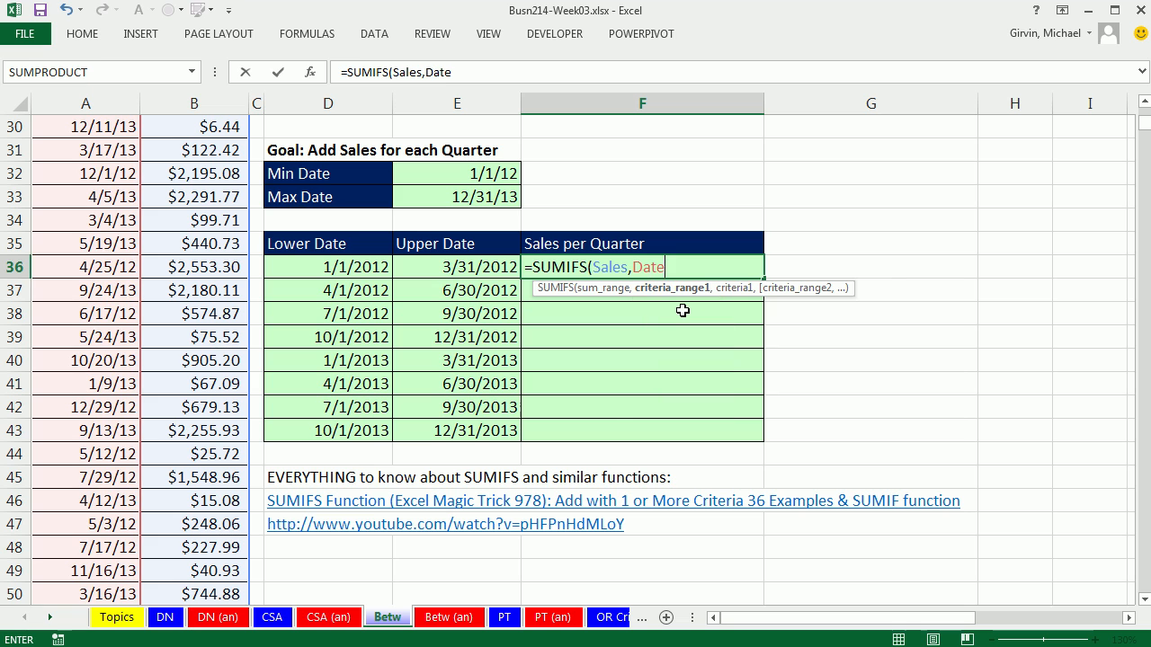
pyautogui.write(',')
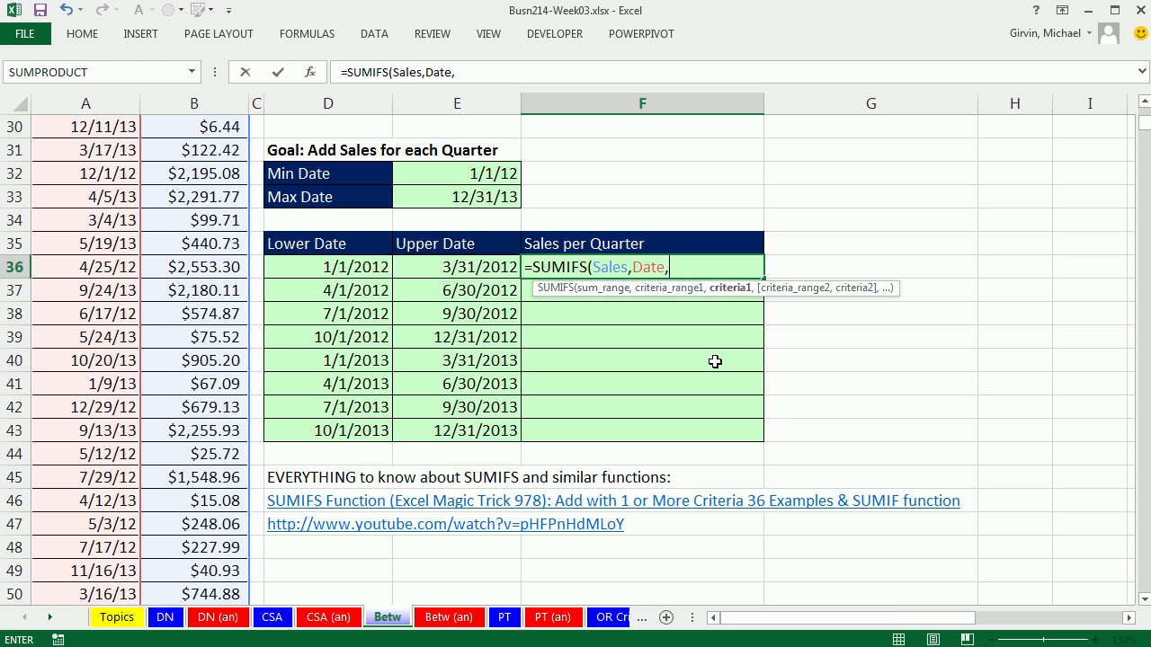
pyautogui.write('">="')
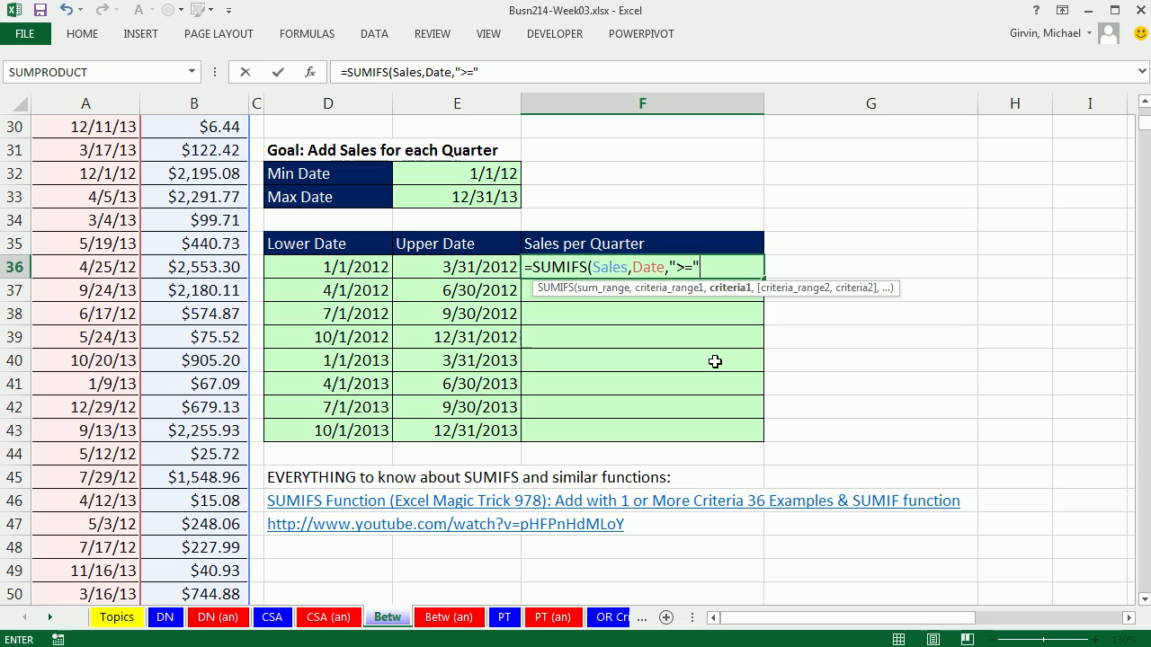
pyautogui.write('&')
pyautogui.click(350, 268)
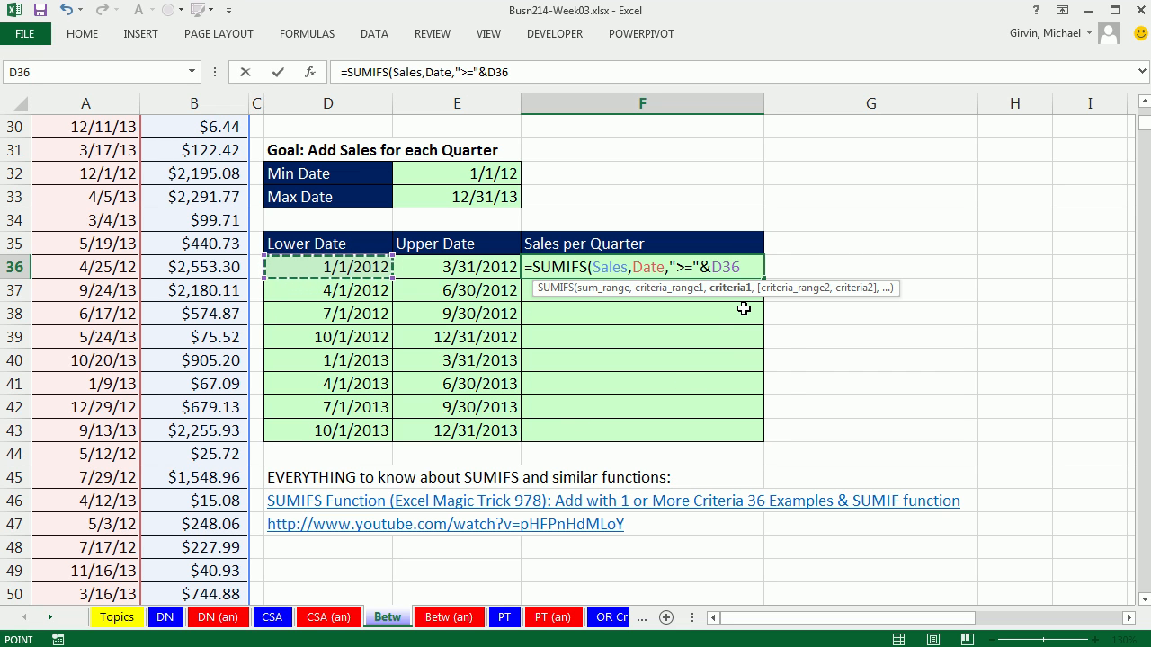
# Complete the F36 SUMIFS formula with the second criterion Date, "<="&E36 and fill it down through F43.
pyautogui.write(',')
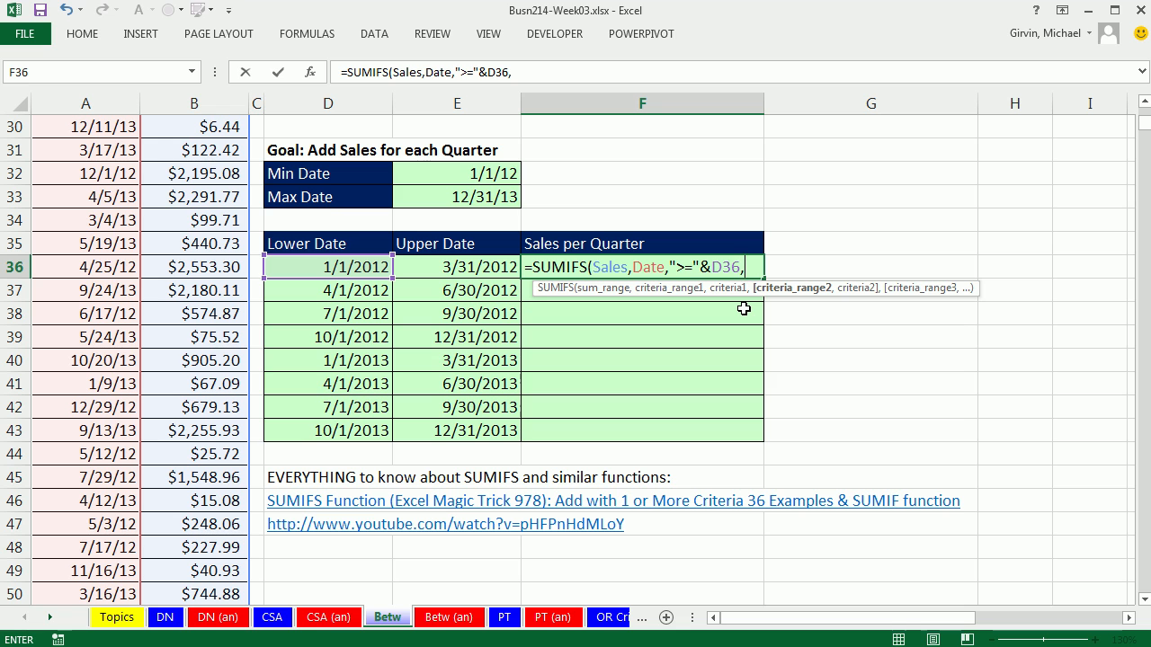
pyautogui.write('date')
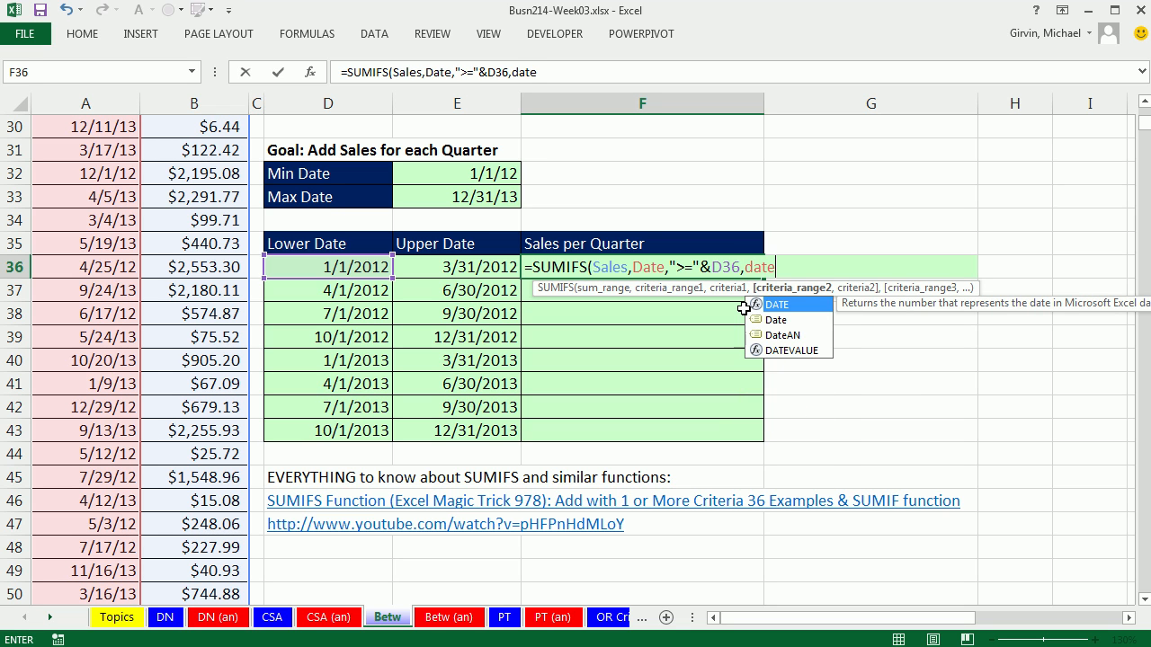
pyautogui.press('Down')
pyautogui.press('Tab')
pyautogui.write(',')
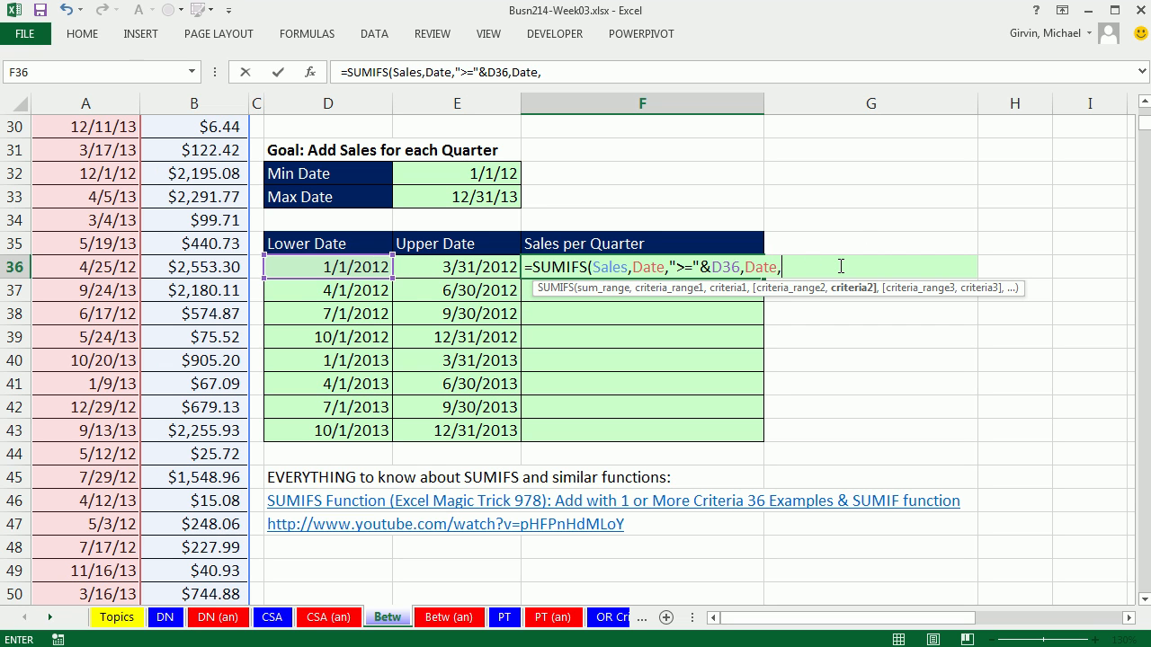
pyautogui.write('"')
pyautogui.press('BackSpace')
pyautogui.write('<=')
pyautogui.write('"&')
pyautogui.click(496, 263)
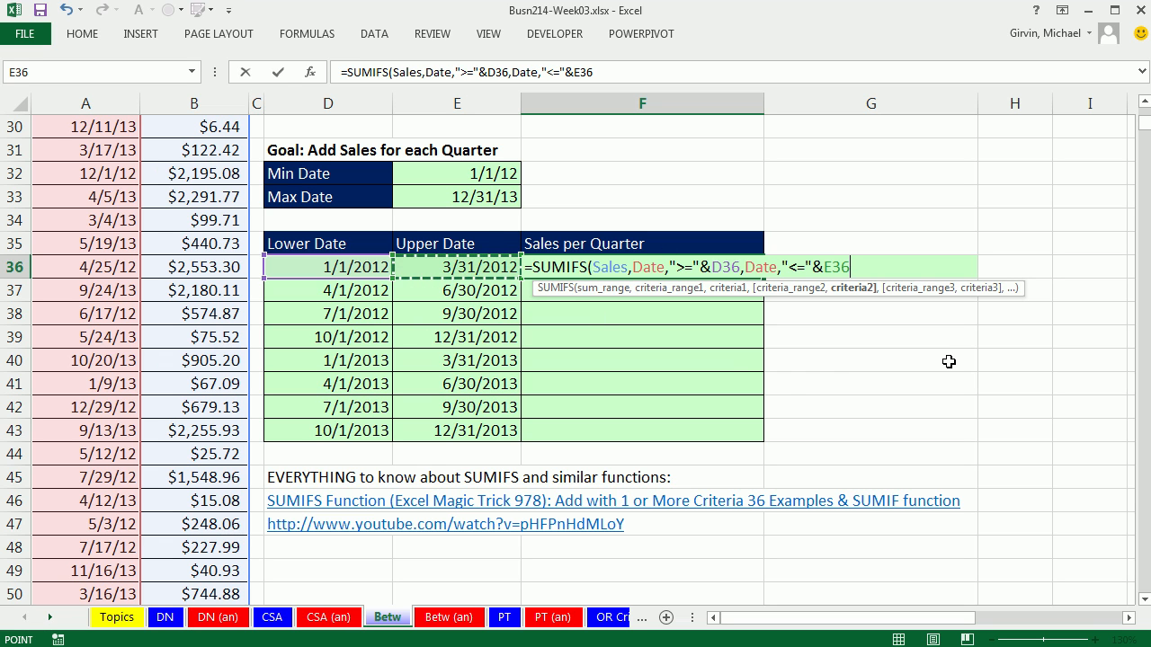
pyautogui.write(')')
pyautogui.hotkey('ctrl', 'Return')
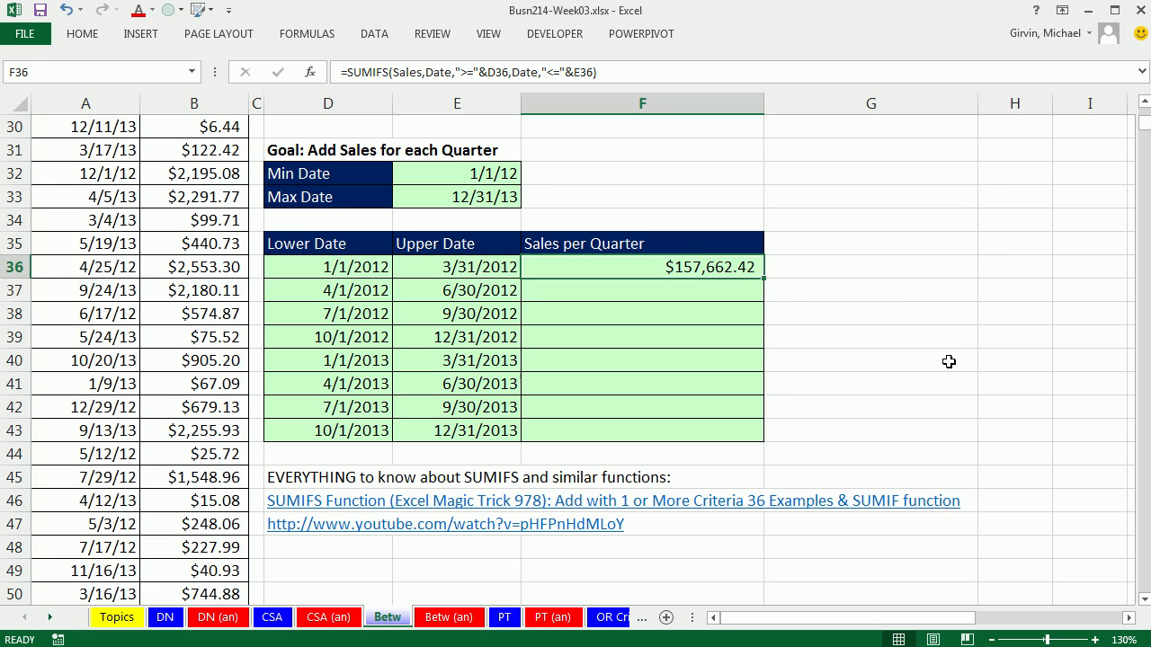
pyautogui.doubleClick(764, 278)
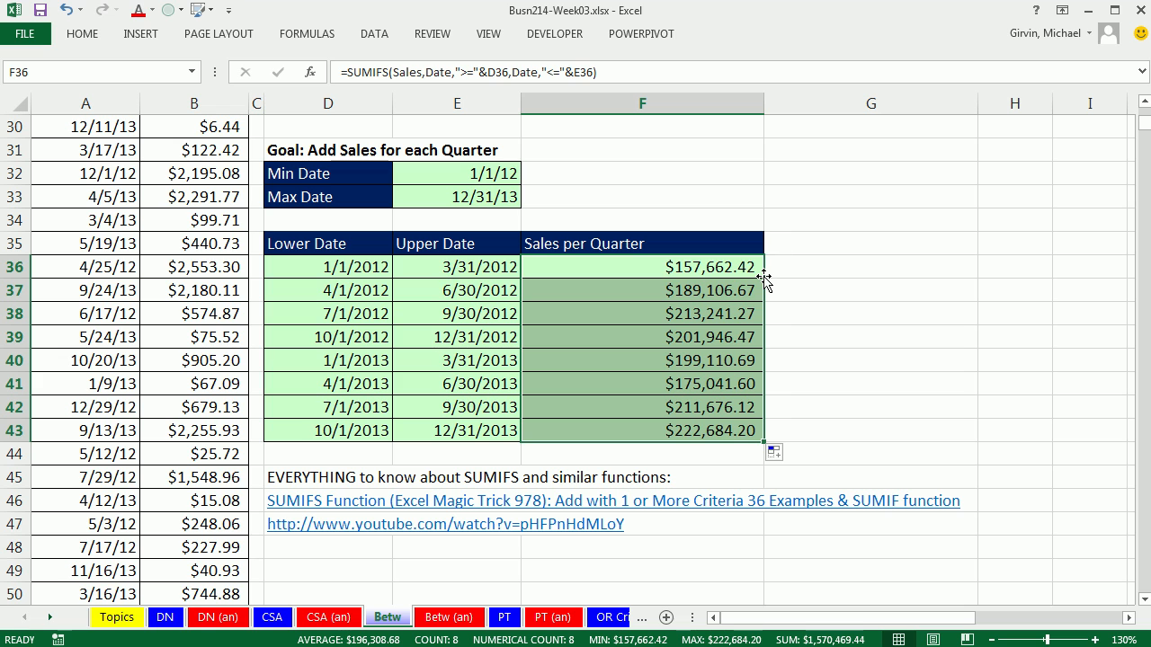
# Check the SUMIFS formula in the last Sales per Quarter cell, F43, against the Date and Sales columns.
pyautogui.hotkey('ctrl', '.')
pyautogui.press('F2')
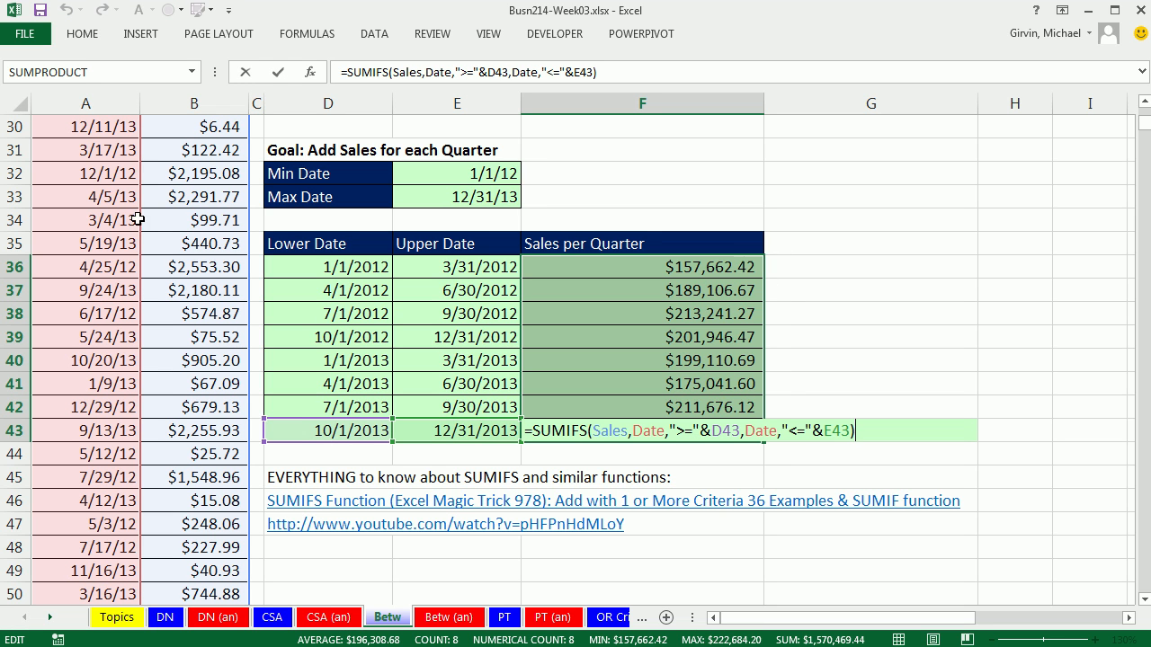
pyautogui.scroll(10, 162, 346)
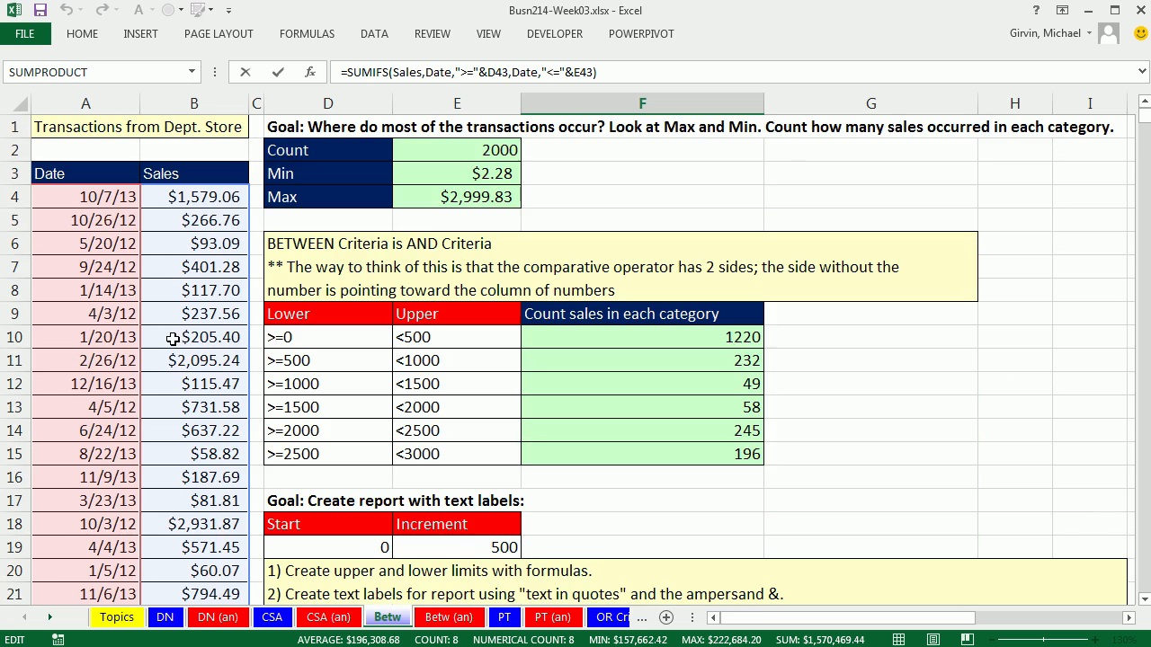
pyautogui.scroll(-6, 178, 355)
pyautogui.scroll(-3, 178, 355)
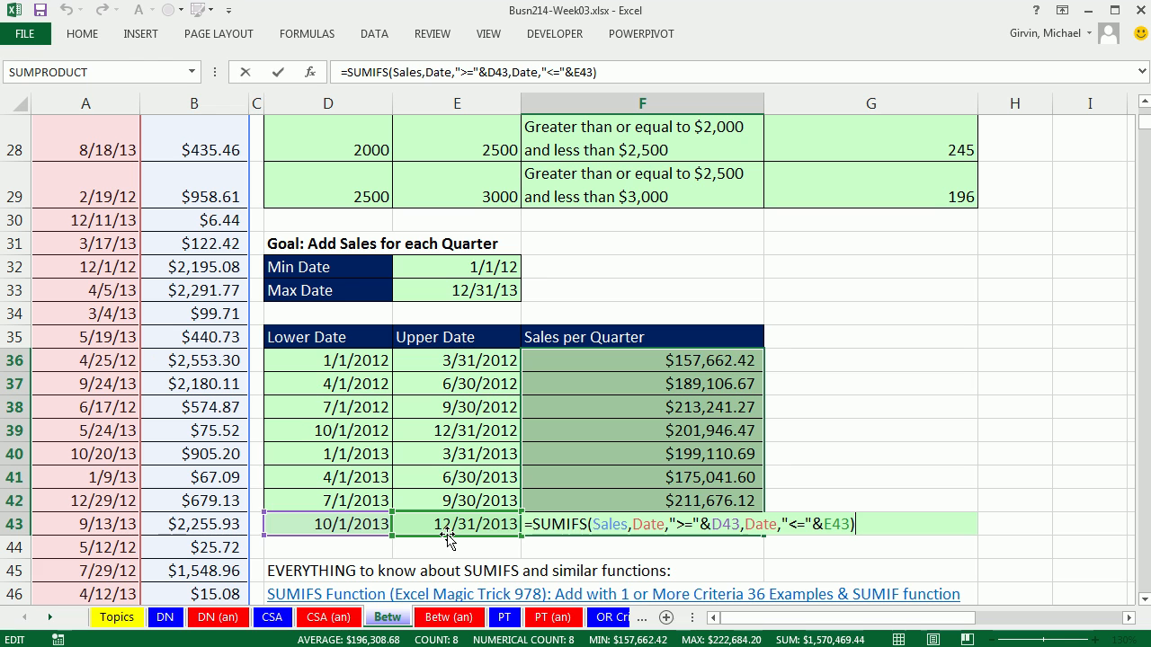
pyautogui.hotkey('ctrl', 'Return')
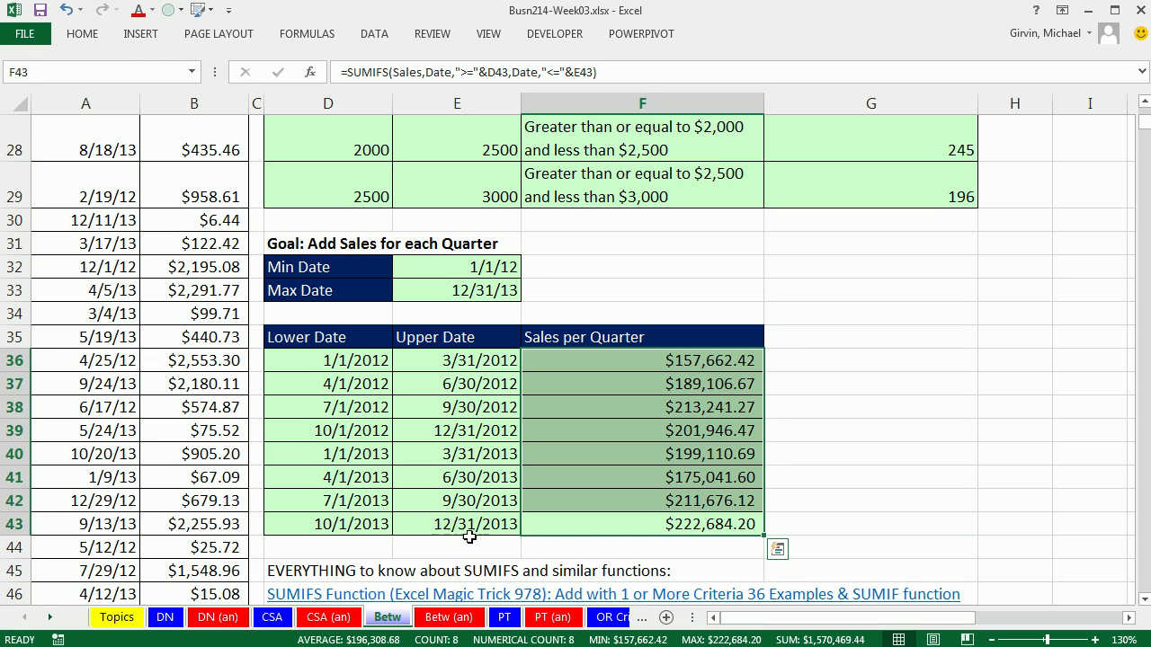
pyautogui.click(706, 362)
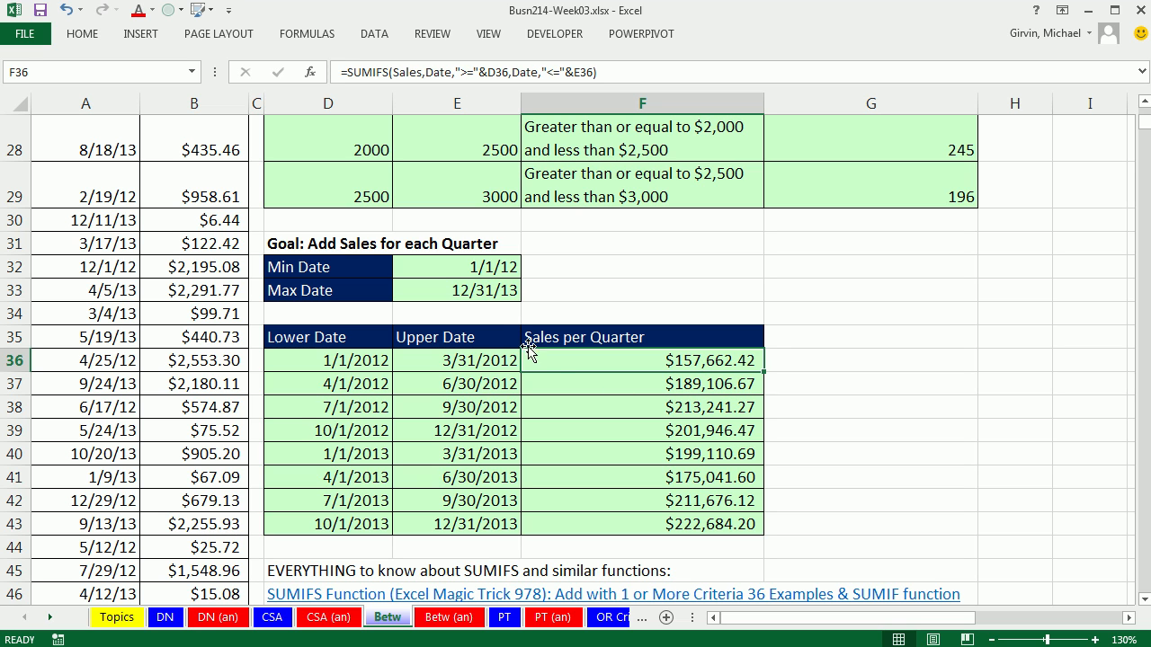
# Switch to the PT sheet and review the lower and upper limits in D7 and E7.
pyautogui.click(509, 624)
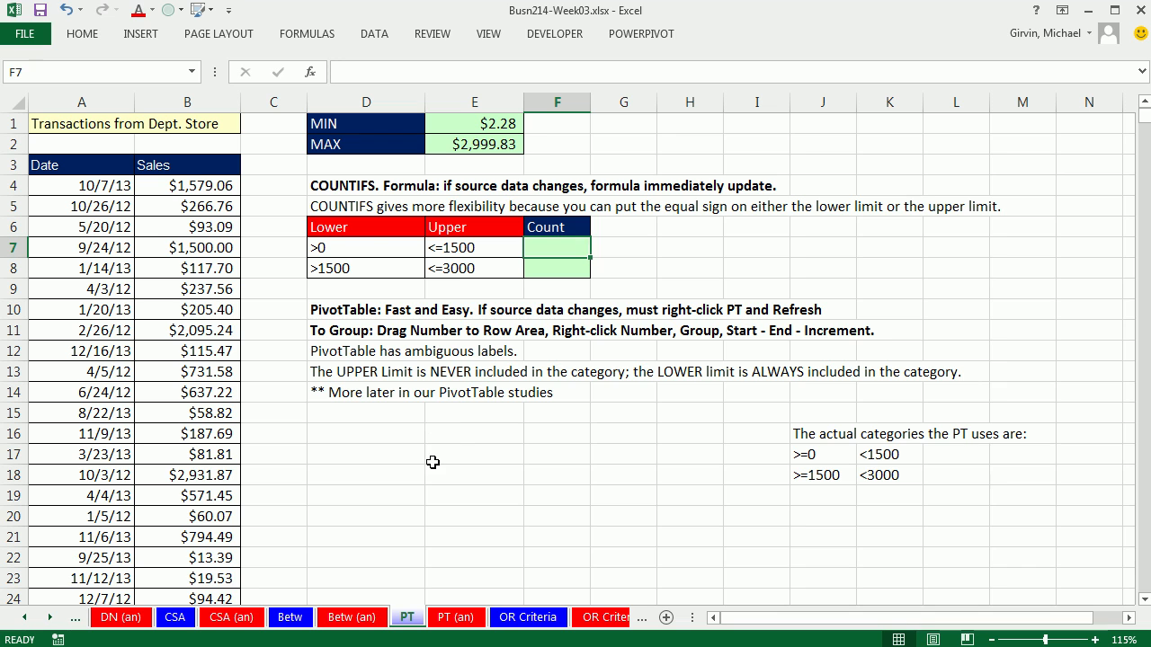
pyautogui.click(324, 247)
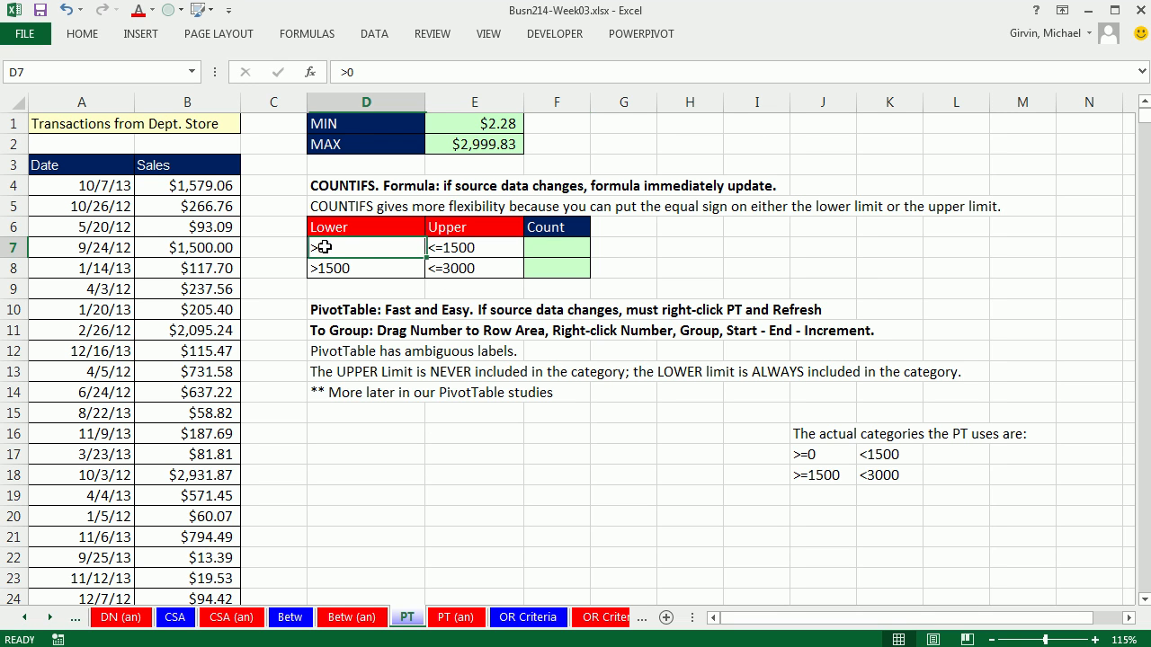
pyautogui.click(467, 250)
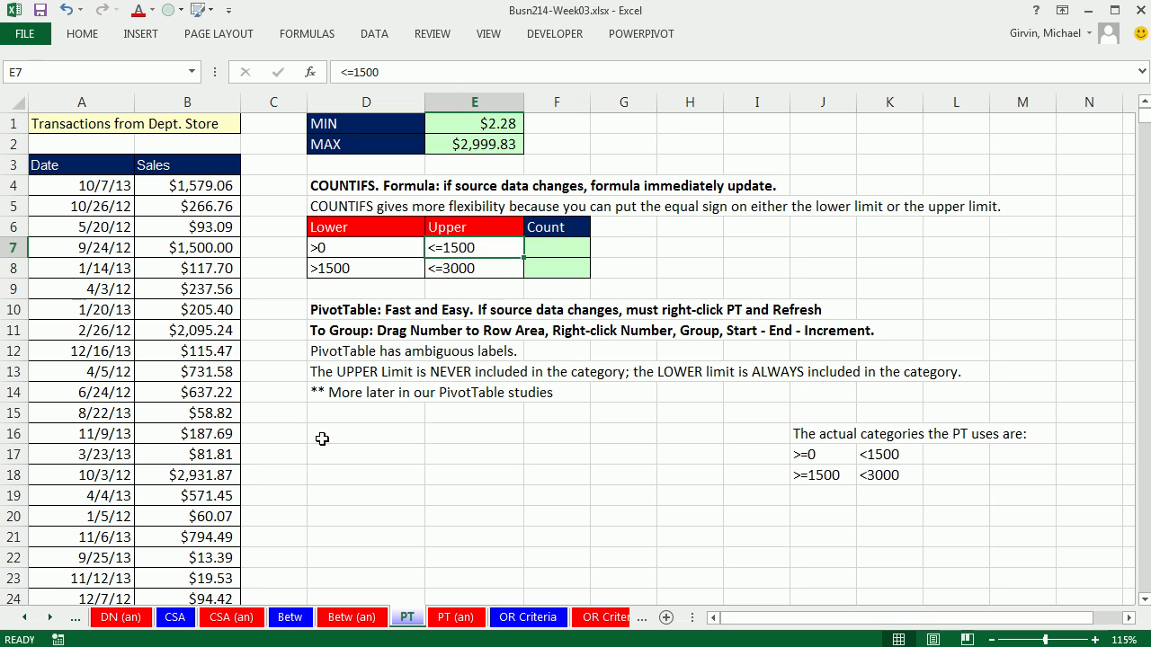
pyautogui.click(566, 243)
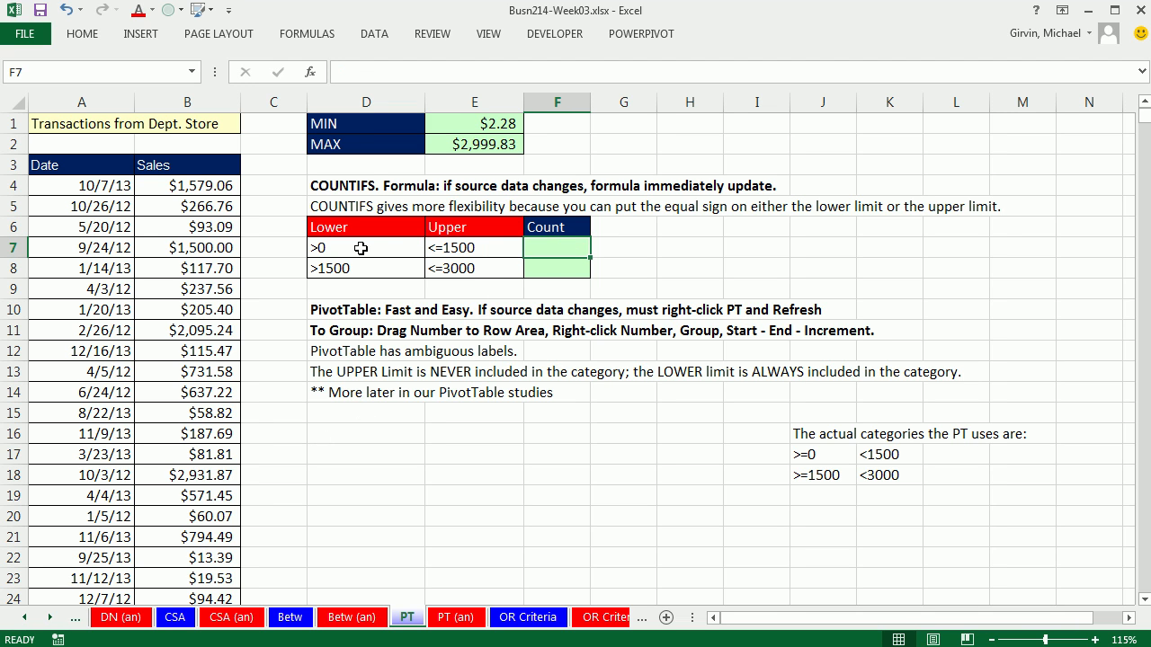
pyautogui.click(464, 248)
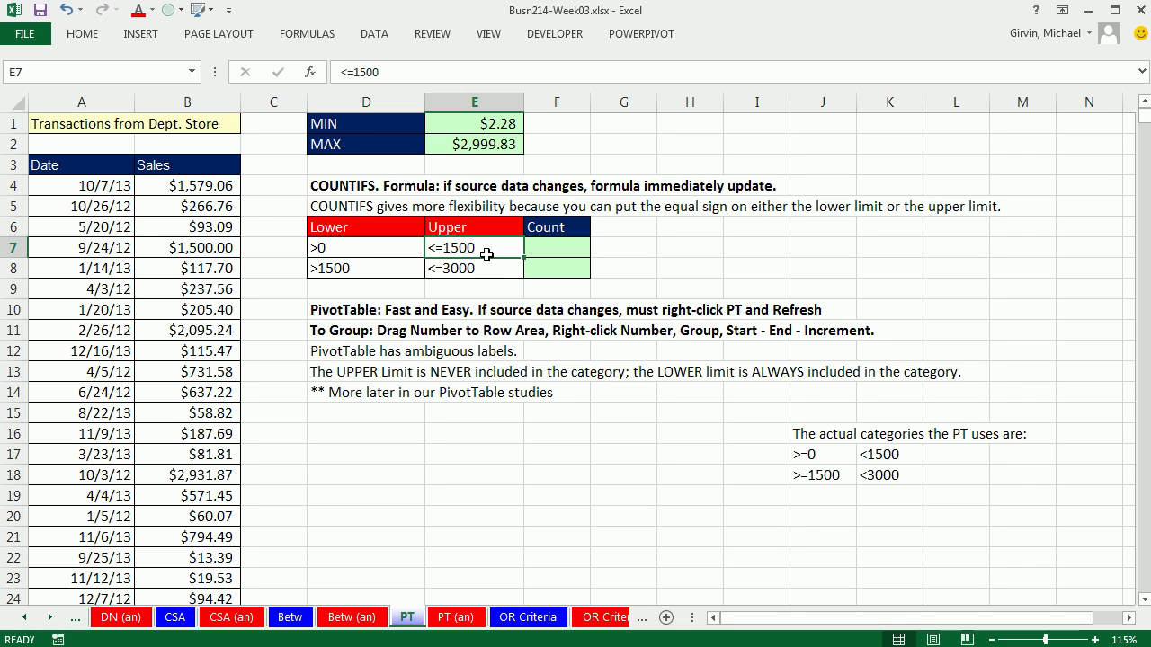
pyautogui.click(343, 249)
pyautogui.click(453, 244)
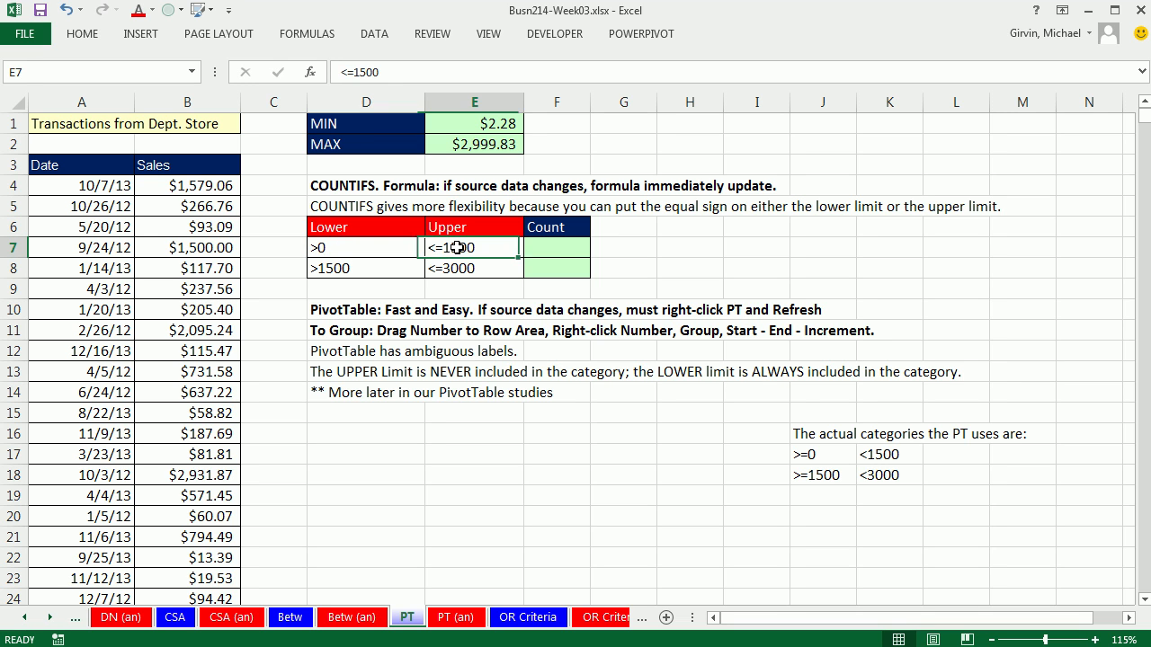
# Begin a COUNTIFS formula in F7 with the absolute Sales range $B$4:$B$2003 and the lower limit D7 as first criterion.
pyautogui.click(554, 244)
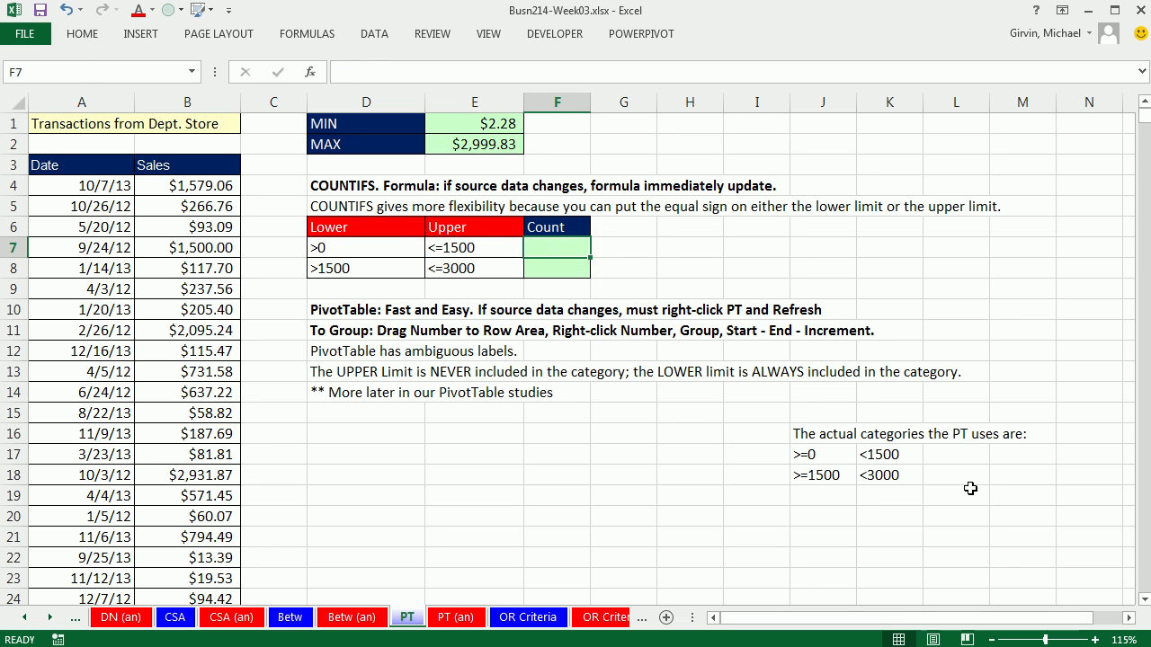
pyautogui.write('=co')
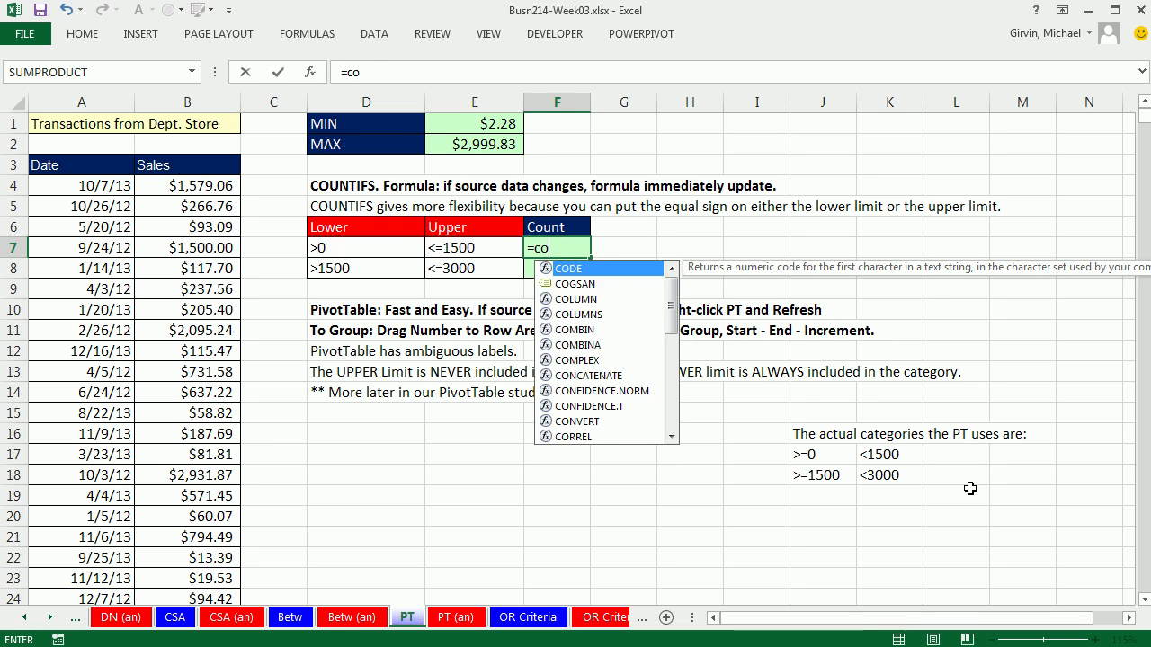
pyautogui.write('untifs')
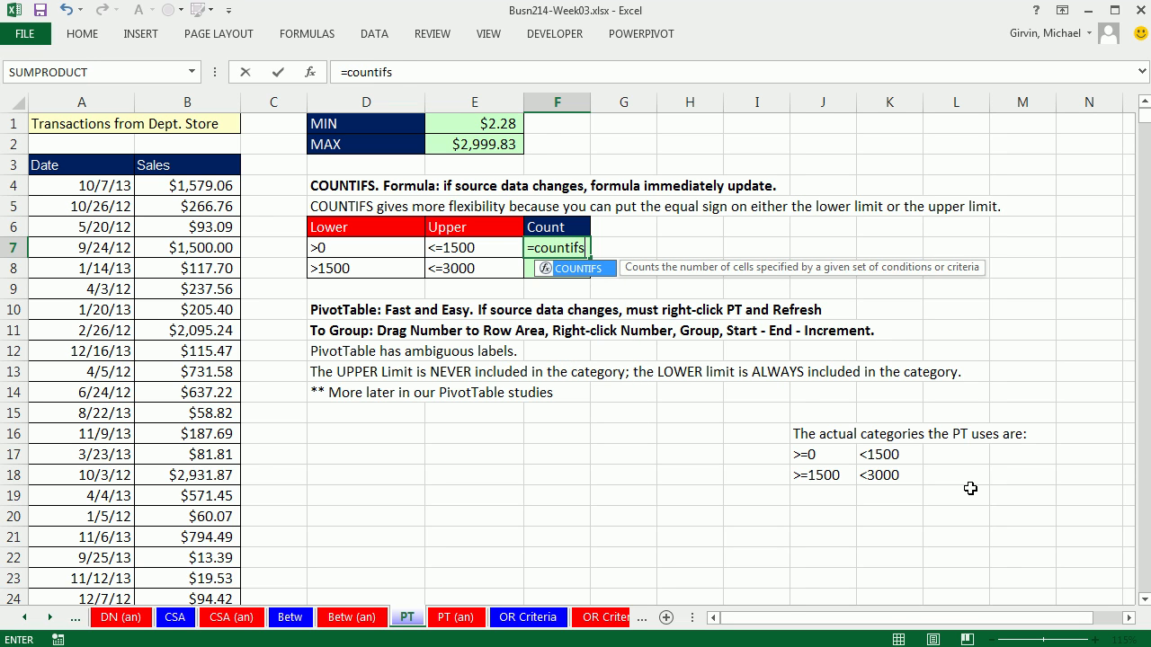
pyautogui.press('Tab')
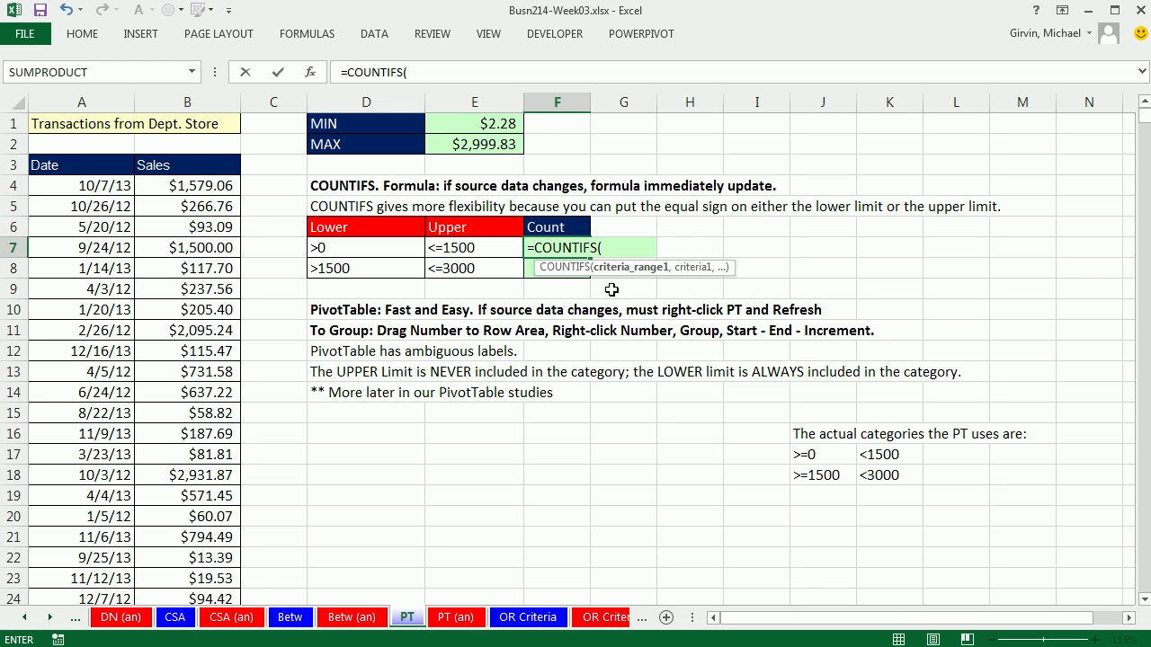
pyautogui.click(206, 187)
pyautogui.hotkey('ctrl', 'shift', 'Down')
pyautogui.hotkey('ctrl', 'BackSpace')
pyautogui.press('F4')
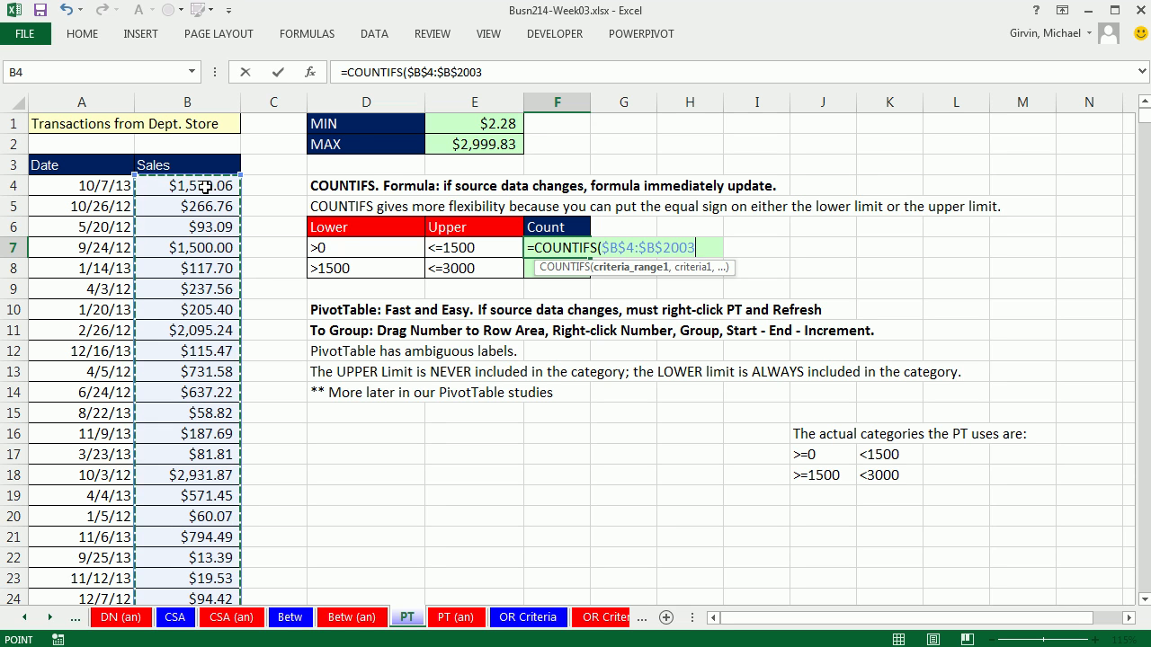
pyautogui.write(',')
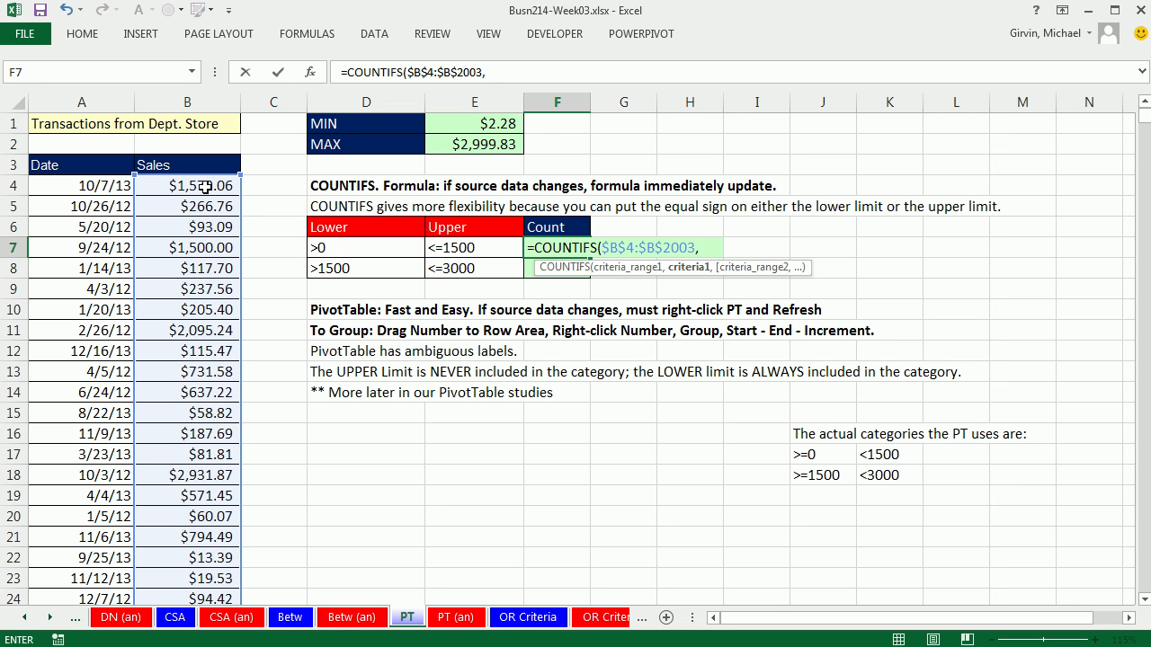
pyautogui.press('Left')
pyautogui.press('Left')
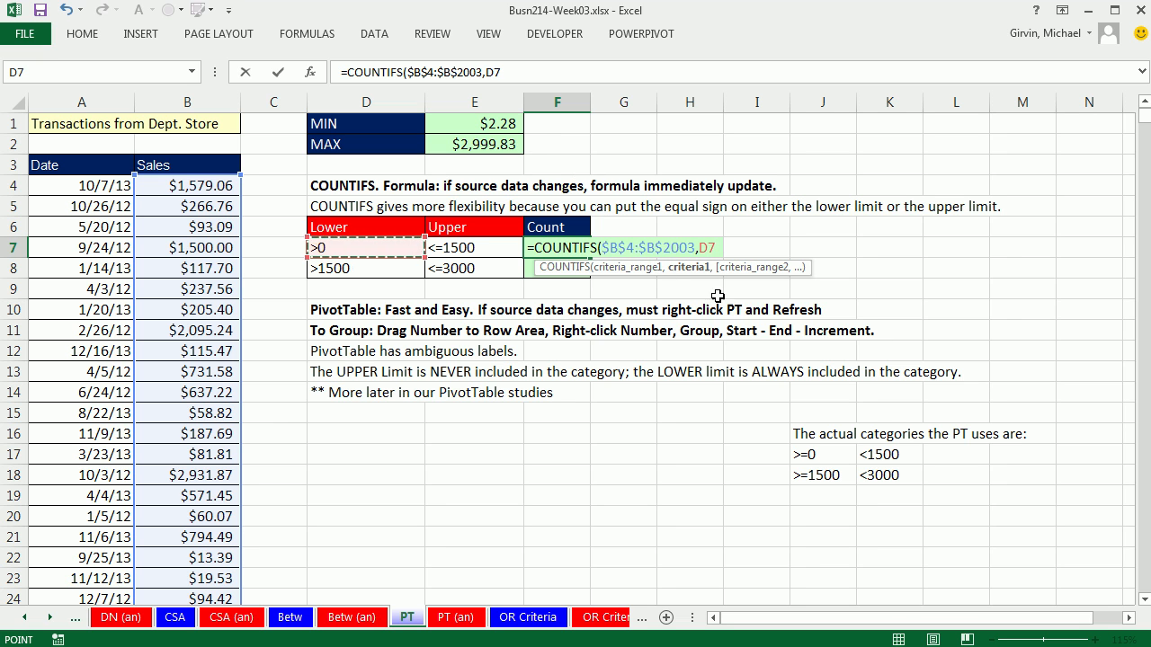
pyautogui.write(',')
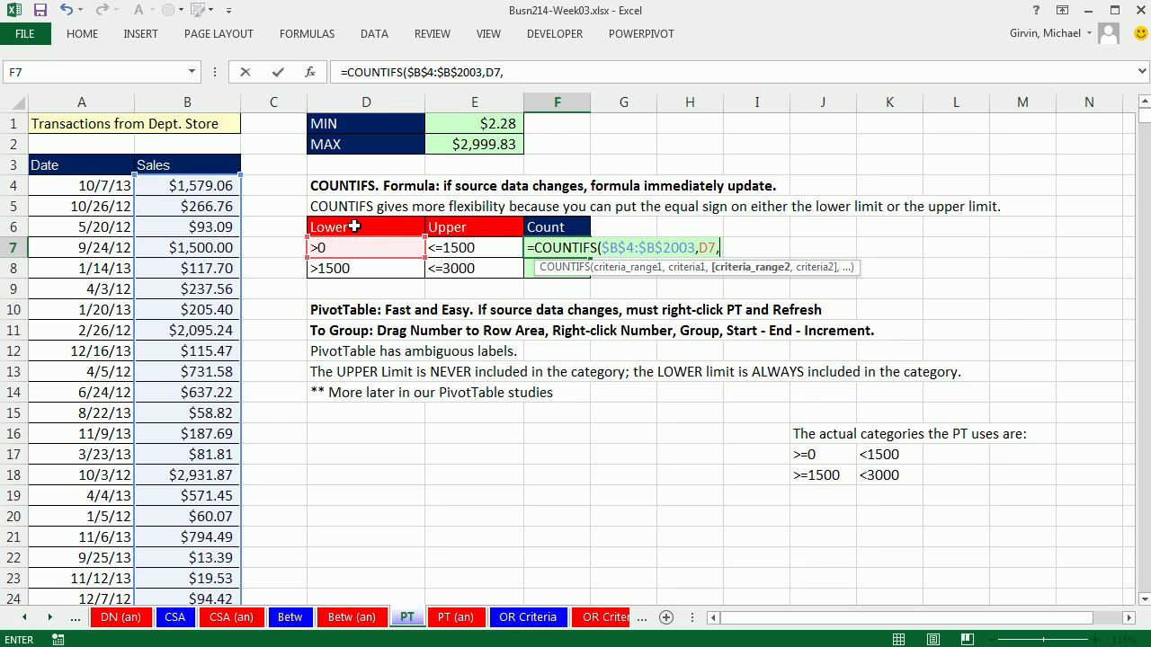
# Complete the F7 COUNTIFS formula with the range $B$4:$B$2003 and upper limit E7, and fill it down to F8.
pyautogui.click(178, 184)
pyautogui.hotkey('ctrl', 'shift', 'Down')
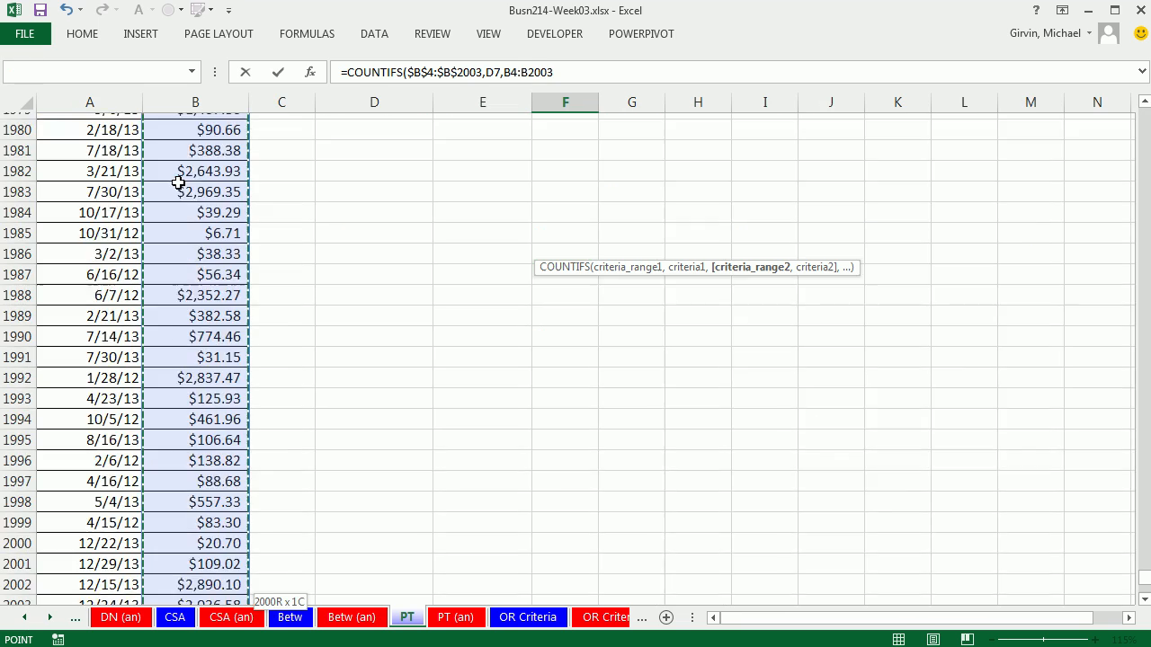
pyautogui.press('F4')
pyautogui.hotkey('ctrl', 'BackSpace')
pyautogui.write(',')
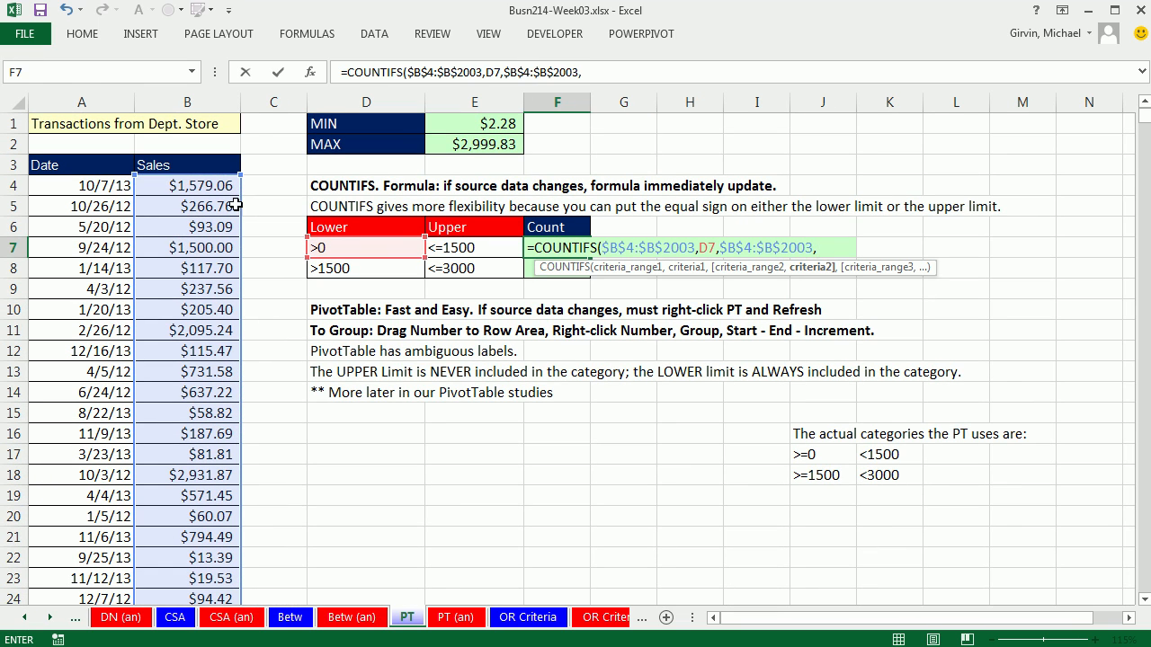
pyautogui.click(469, 248)
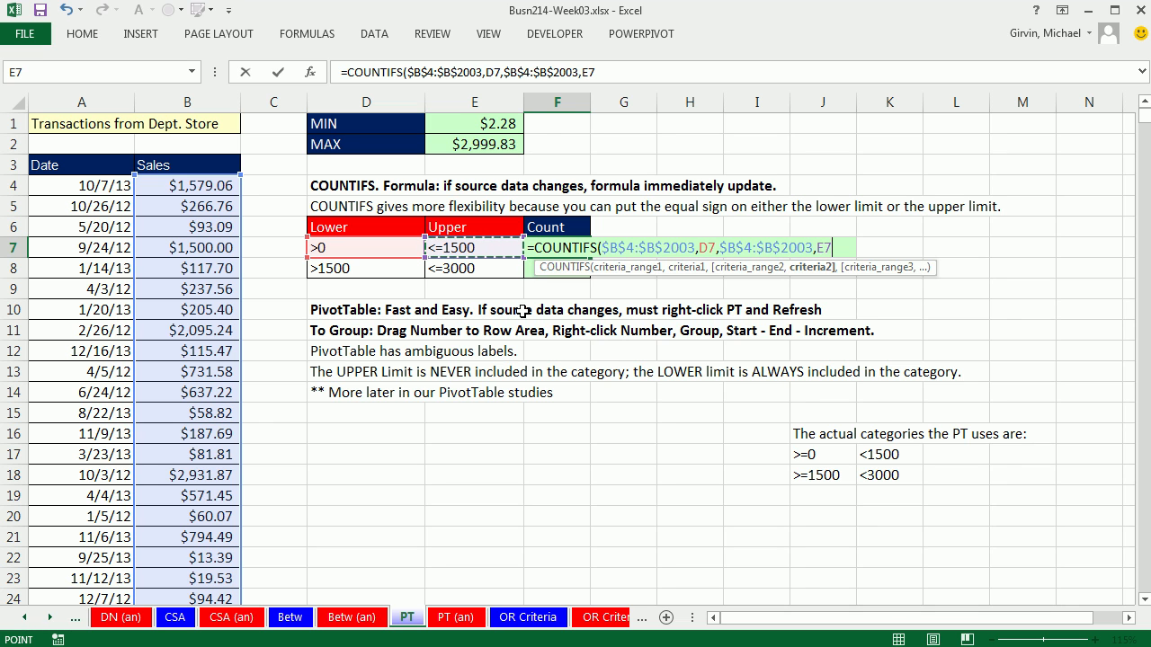
pyautogui.write(')')
pyautogui.hotkey('ctrl', 'Return')
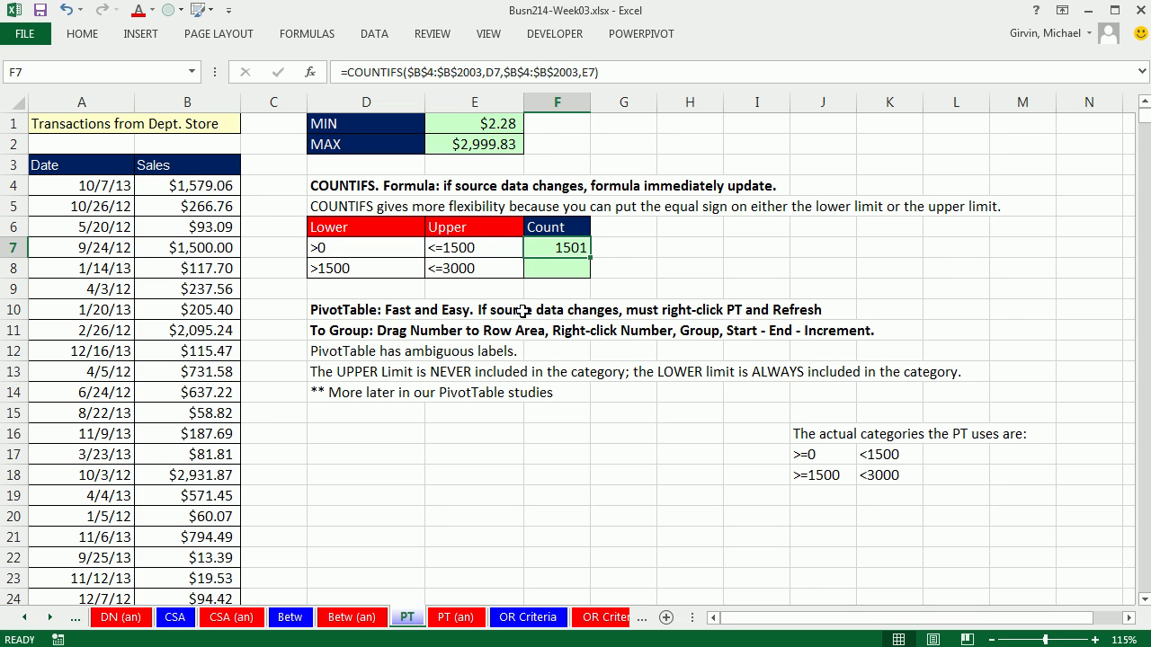
pyautogui.moveTo(591, 259); pyautogui.dragTo(592, 277)
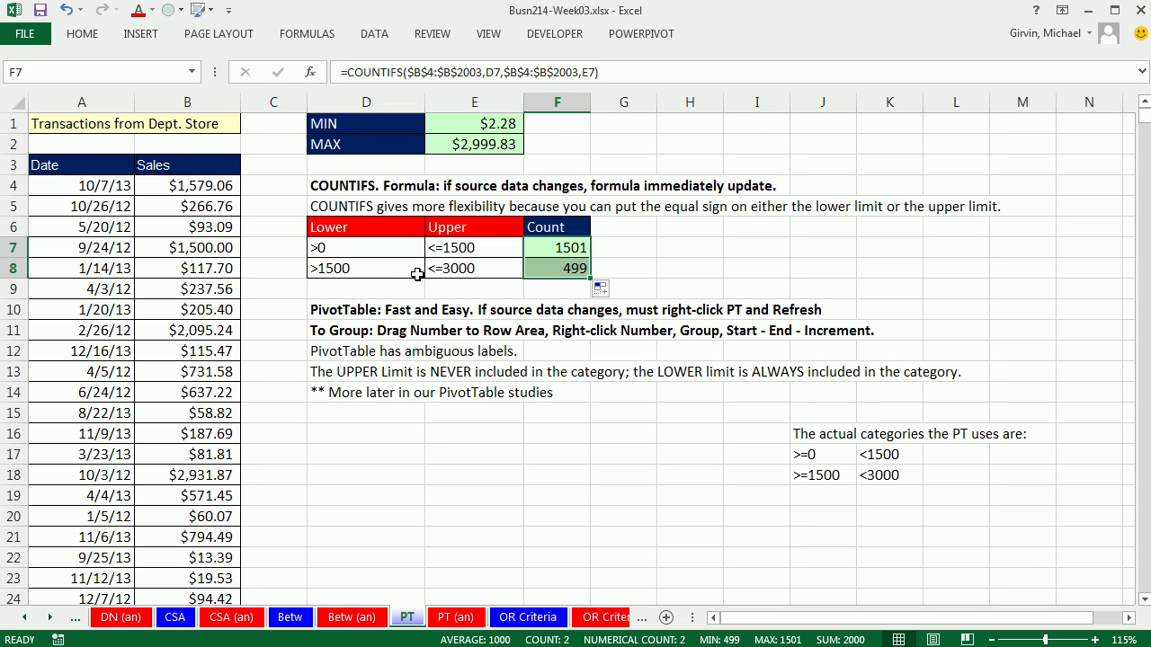
# Create a PivotTable from PT!$A$3:$B$2003 in cell D16 of the existing worksheet, with Sales in the Rows area.
pyautogui.click(163, 288)
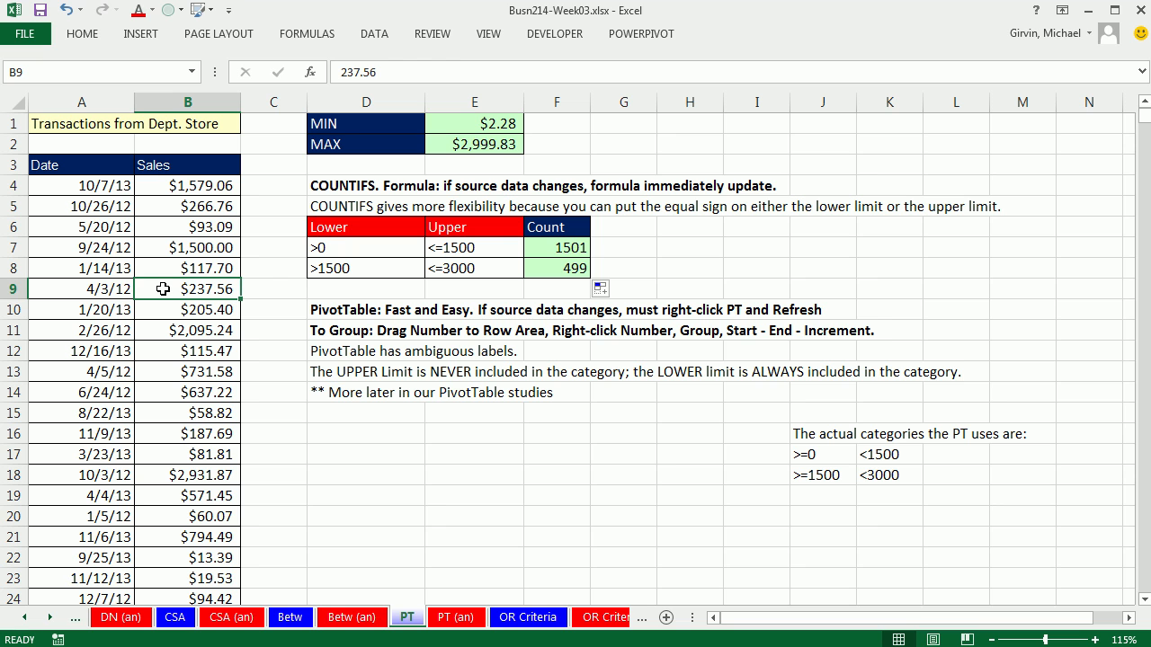
pyautogui.click(135, 34)
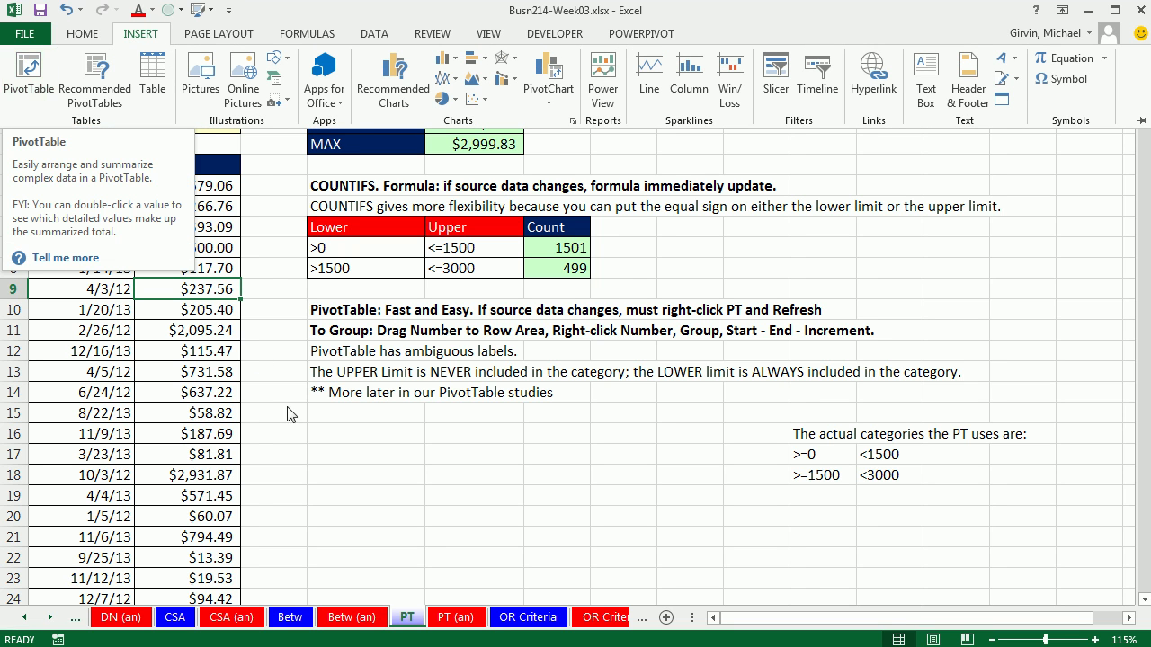
pyautogui.click(262, 369)
pyautogui.press('alt')
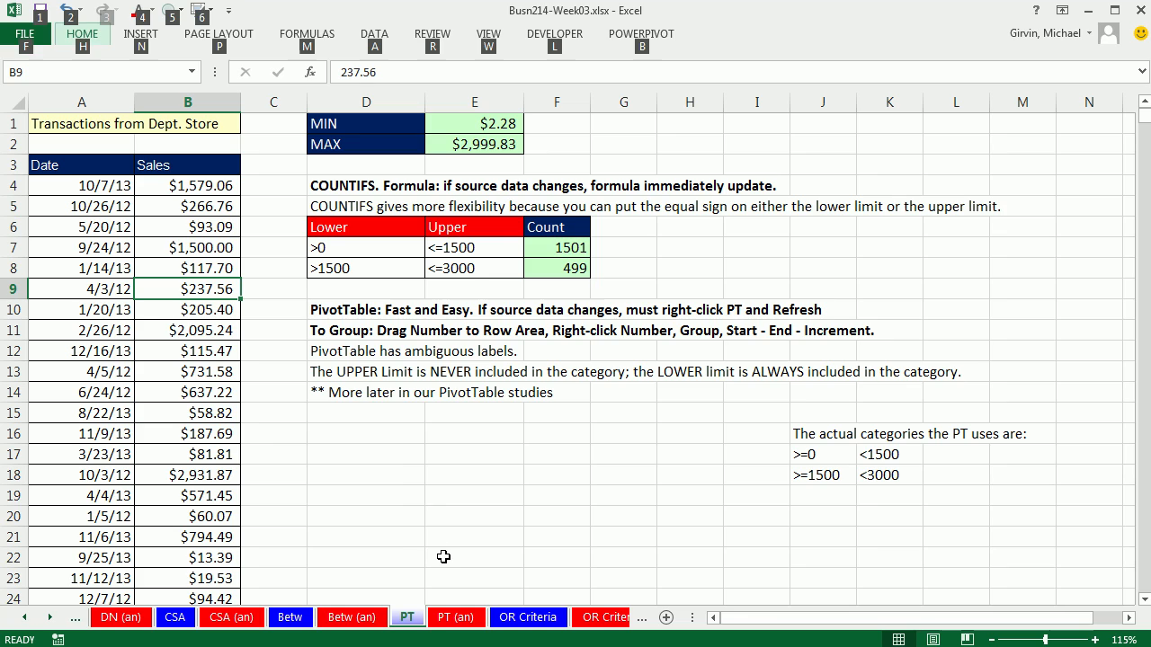
pyautogui.press('n')
pyautogui.press('v')
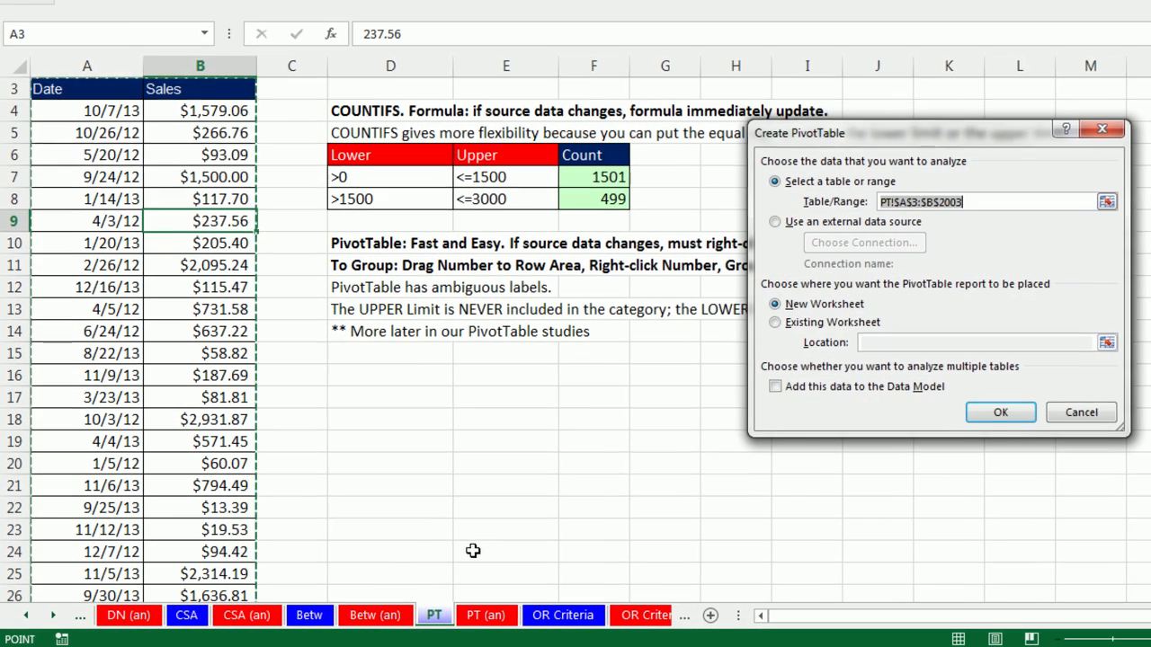
pyautogui.click(776, 322)
pyautogui.click(864, 343)
pyautogui.click(386, 375)
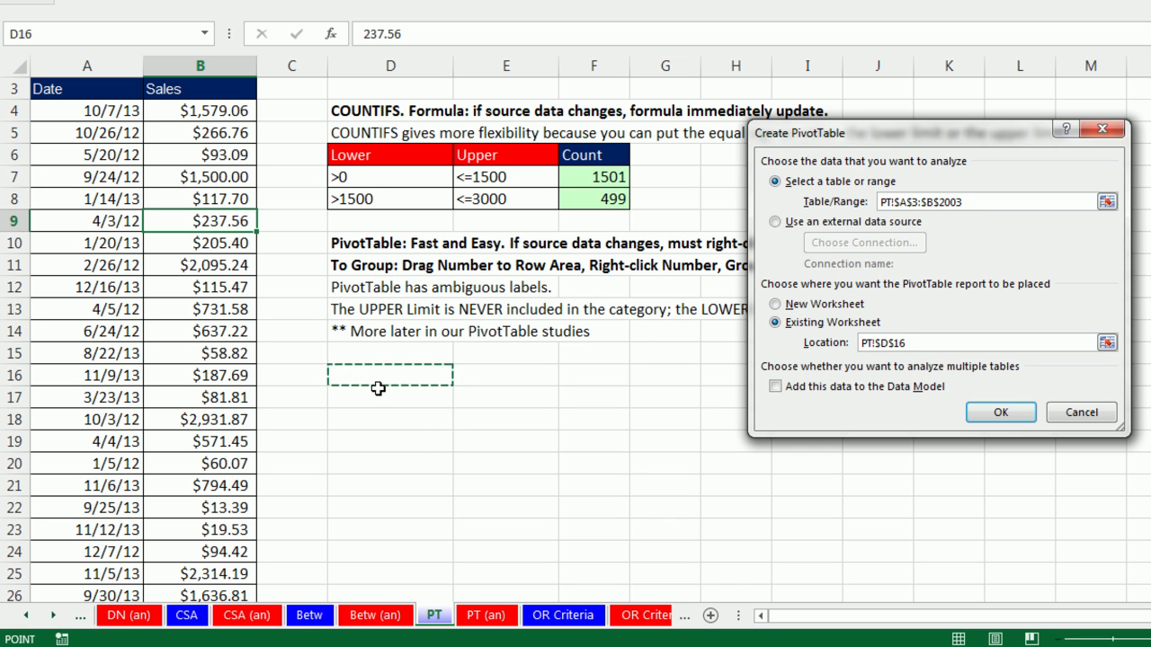
pyautogui.click(995, 421)
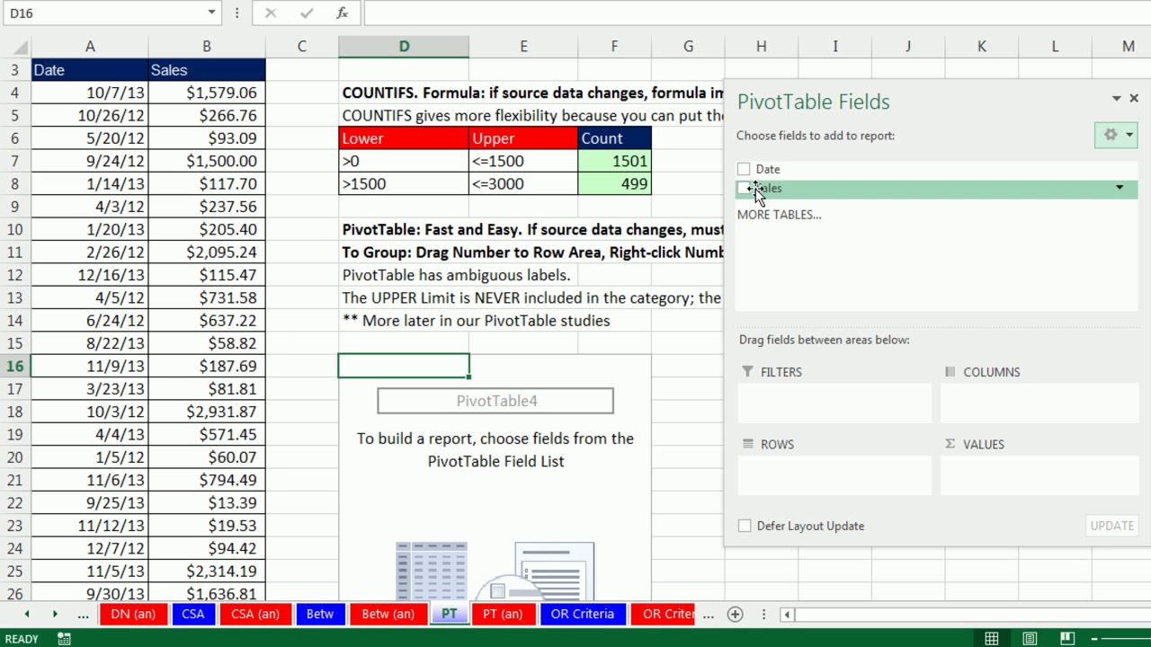
pyautogui.moveTo(755, 190); pyautogui.dragTo(814, 466)
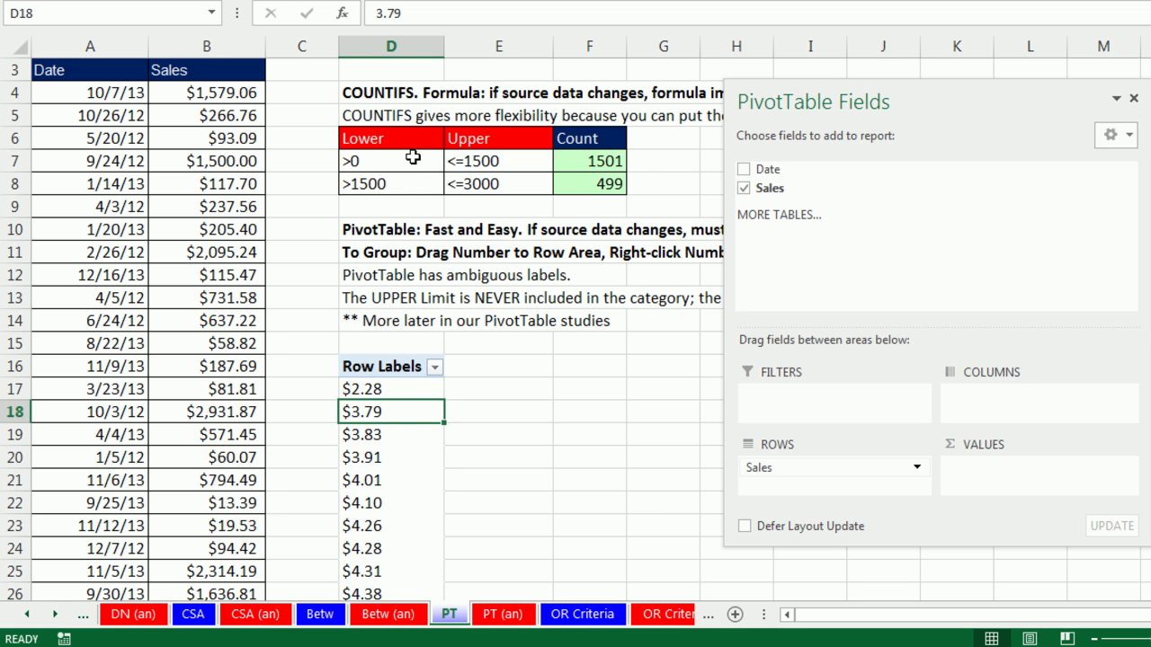
# Group the PivotTable's Sales row labels starting at 0, ending at 3000, in increments of 1500.
pyautogui.rightClick(383, 418)
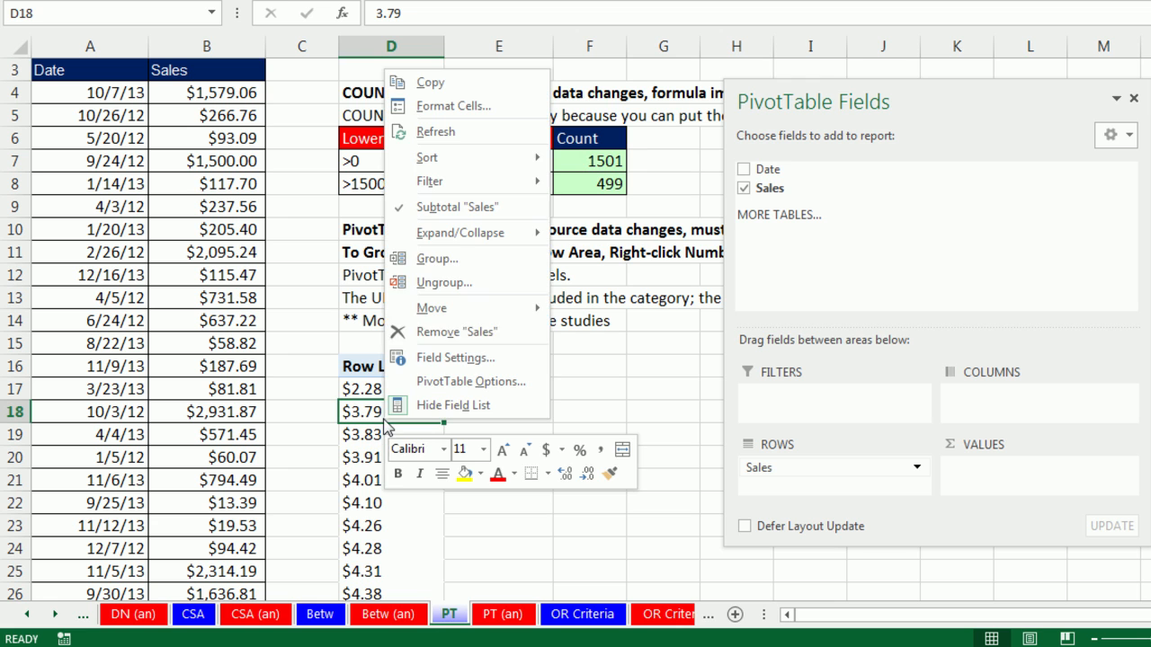
pyautogui.click(438, 261)
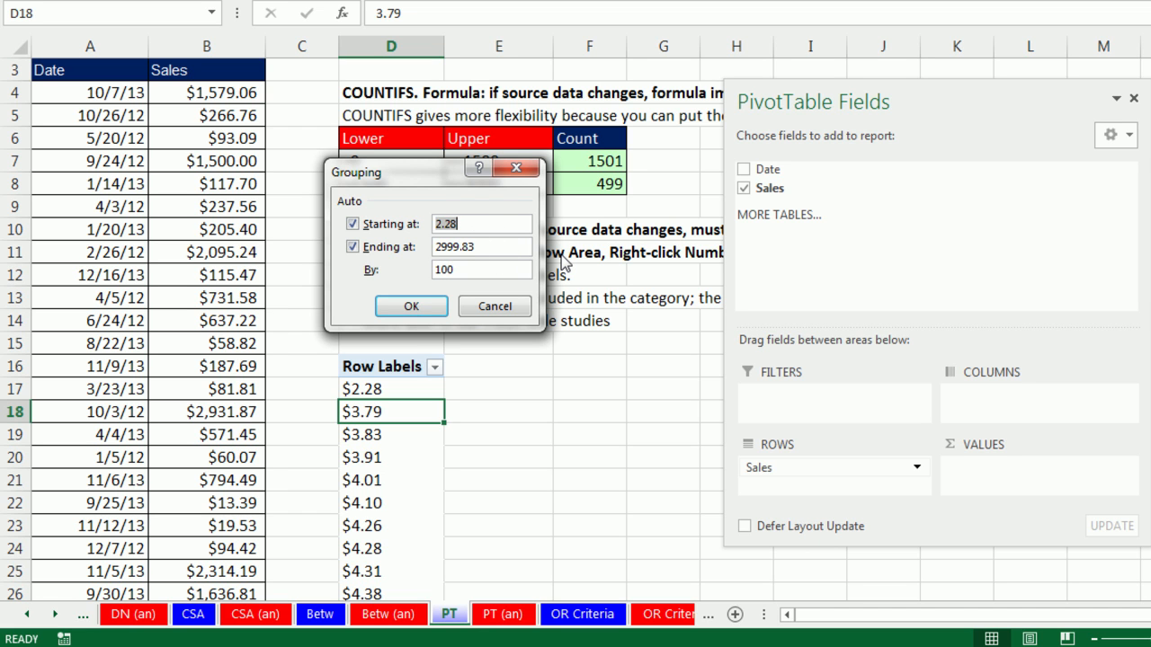
pyautogui.write('0')
pyautogui.press('Tab')
pyautogui.press('Tab')
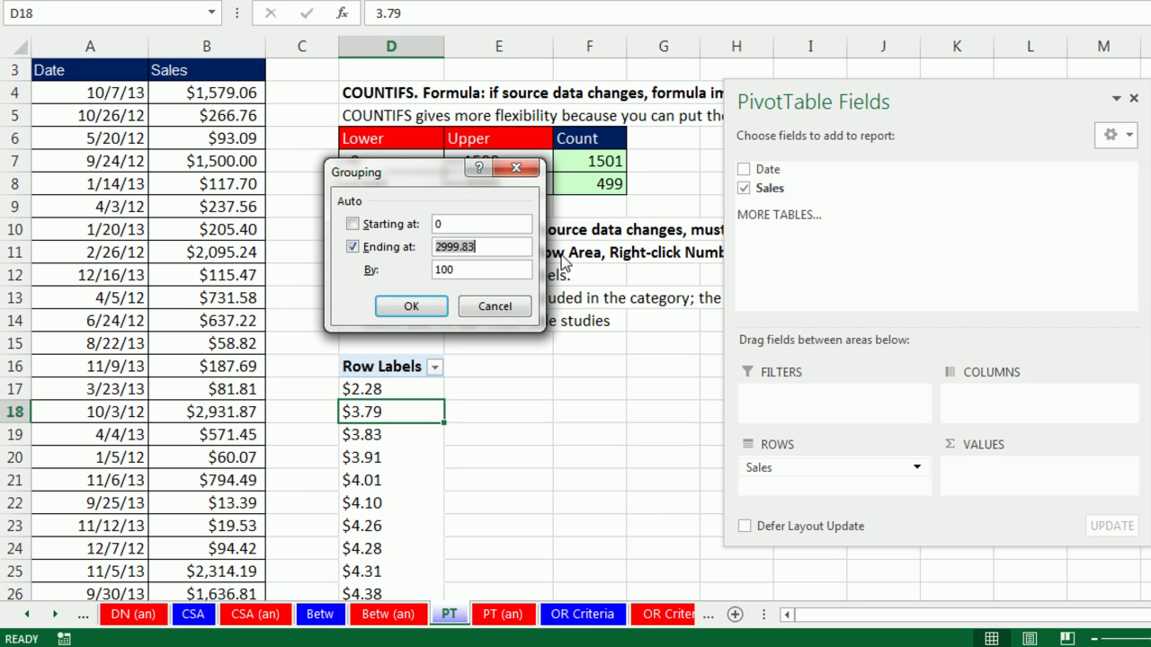
pyautogui.write('3000')
pyautogui.press('Tab')
pyautogui.write('15')
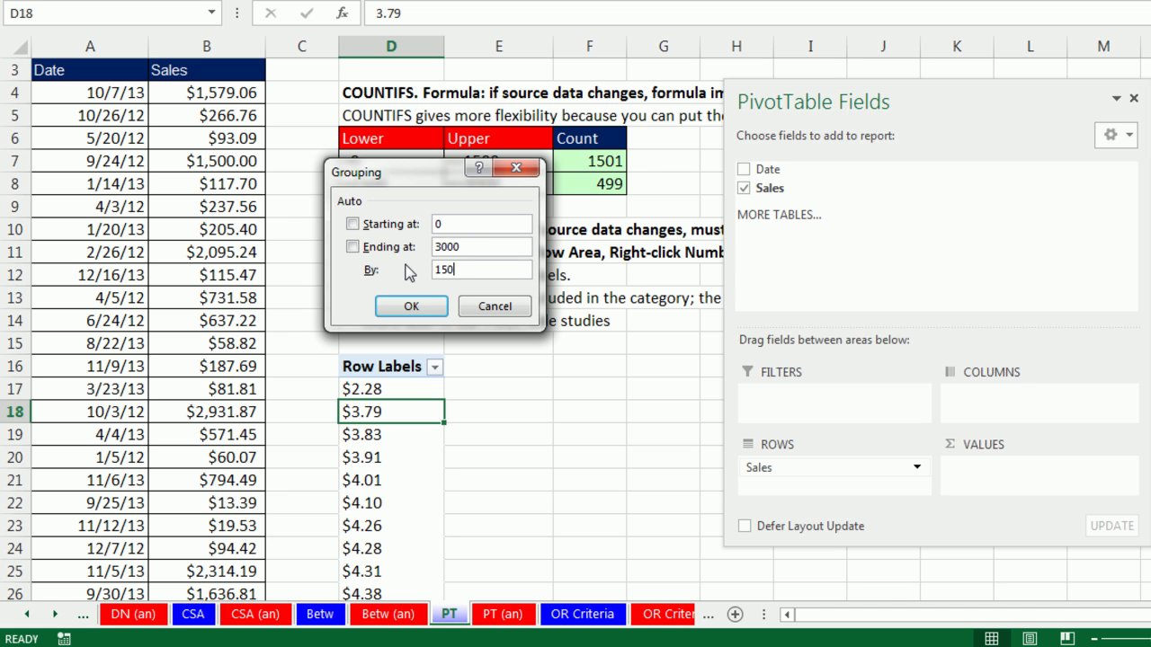
pyautogui.click(434, 308)
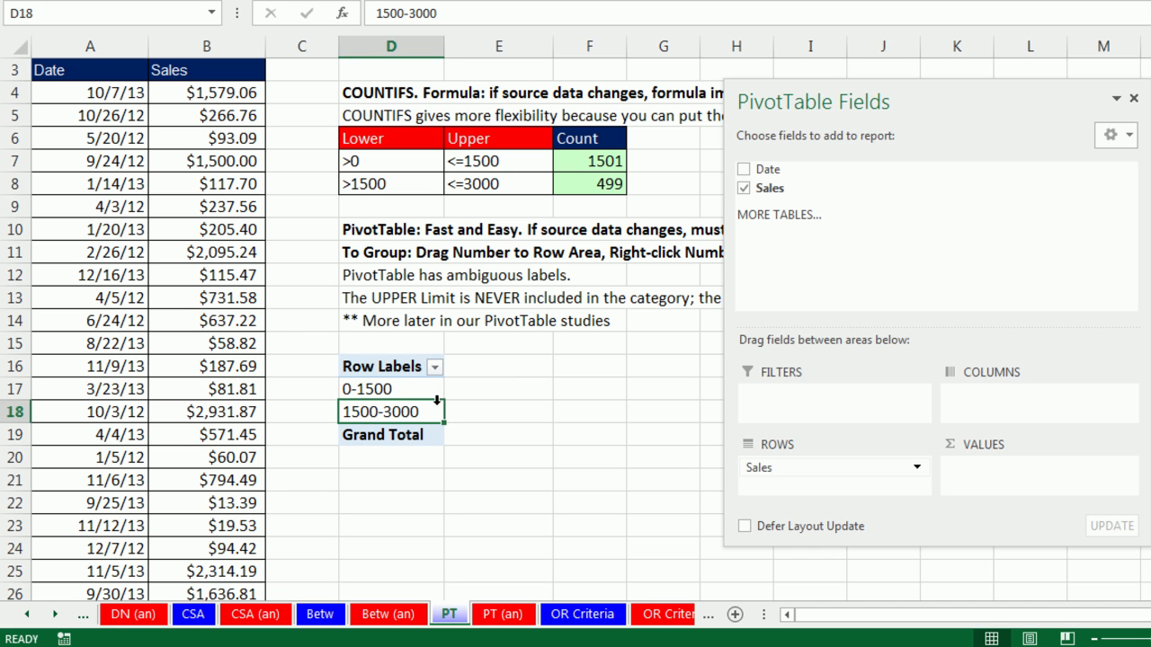
# Add Sales to the PivotTable's Values area as a count and move the field list clear of the notes.
pyautogui.moveTo(751, 189); pyautogui.dragTo(995, 481)
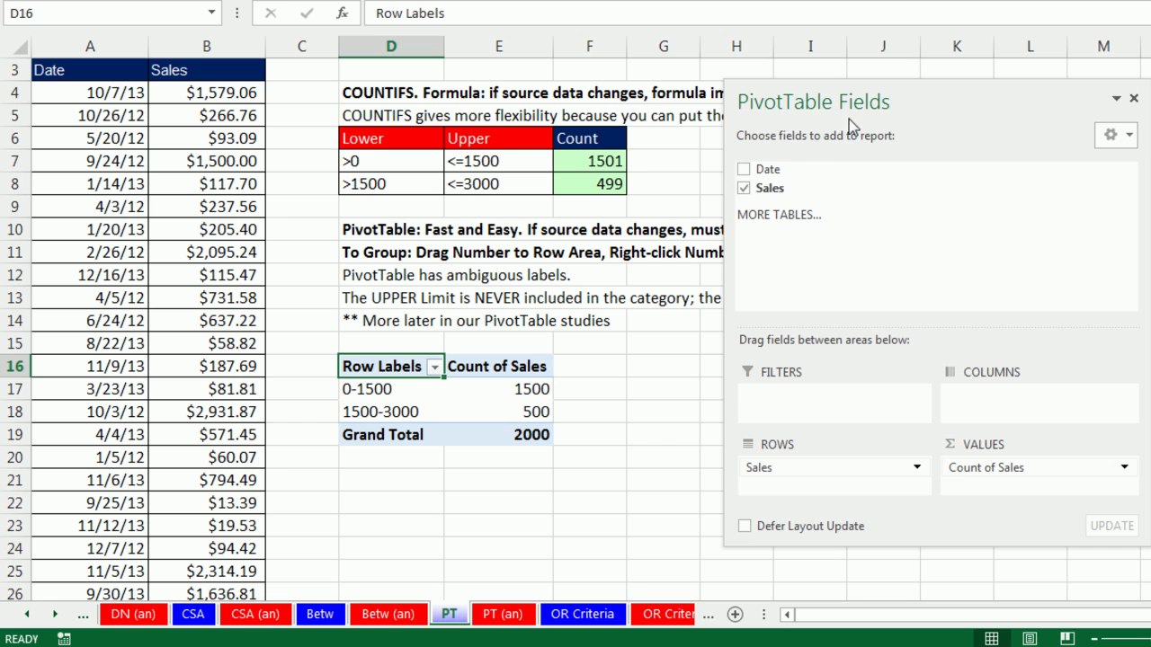
pyautogui.moveTo(910, 101); pyautogui.dragTo(1149, 194)
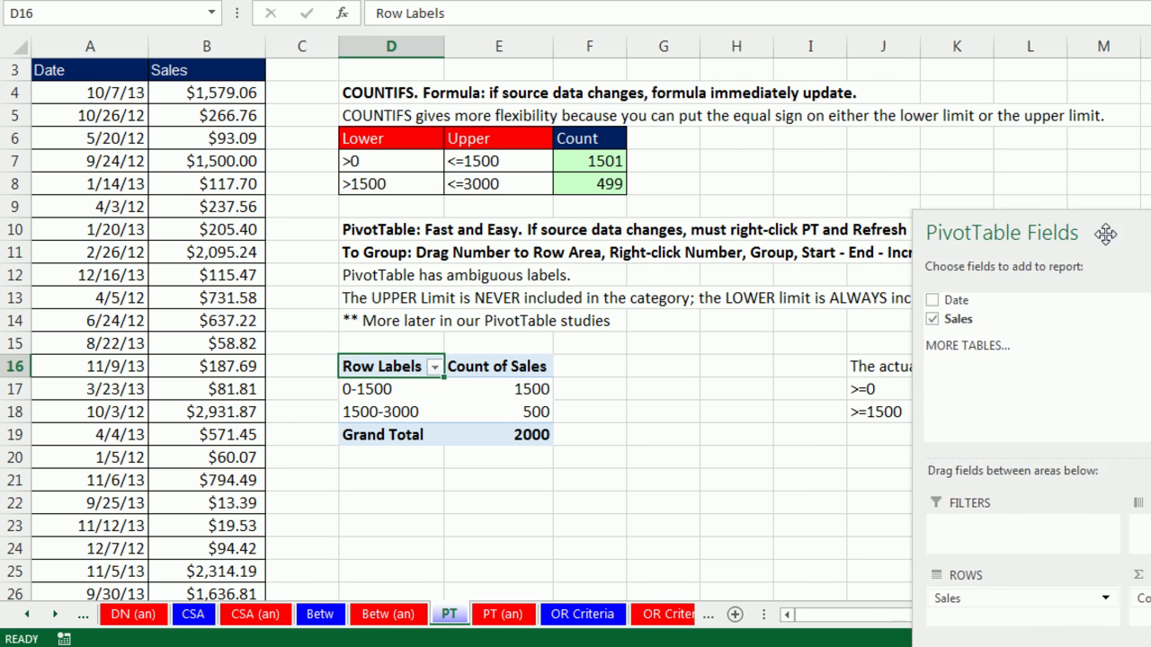
# Review the actual PivotTable category limits in H16:I18 and check the boundary sale in B7.
pyautogui.moveTo(865, 374); pyautogui.dragTo(952, 412)
pyautogui.moveTo(858, 430); pyautogui.dragTo(733, 418)
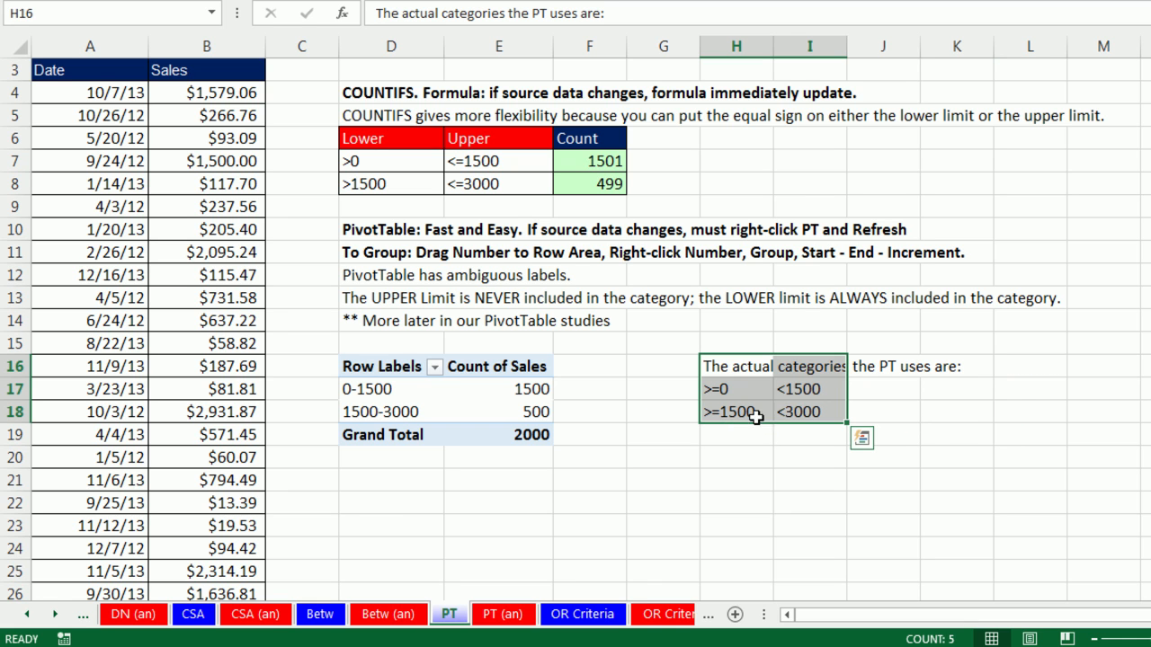
pyautogui.moveTo(797, 392); pyautogui.dragTo(803, 412)
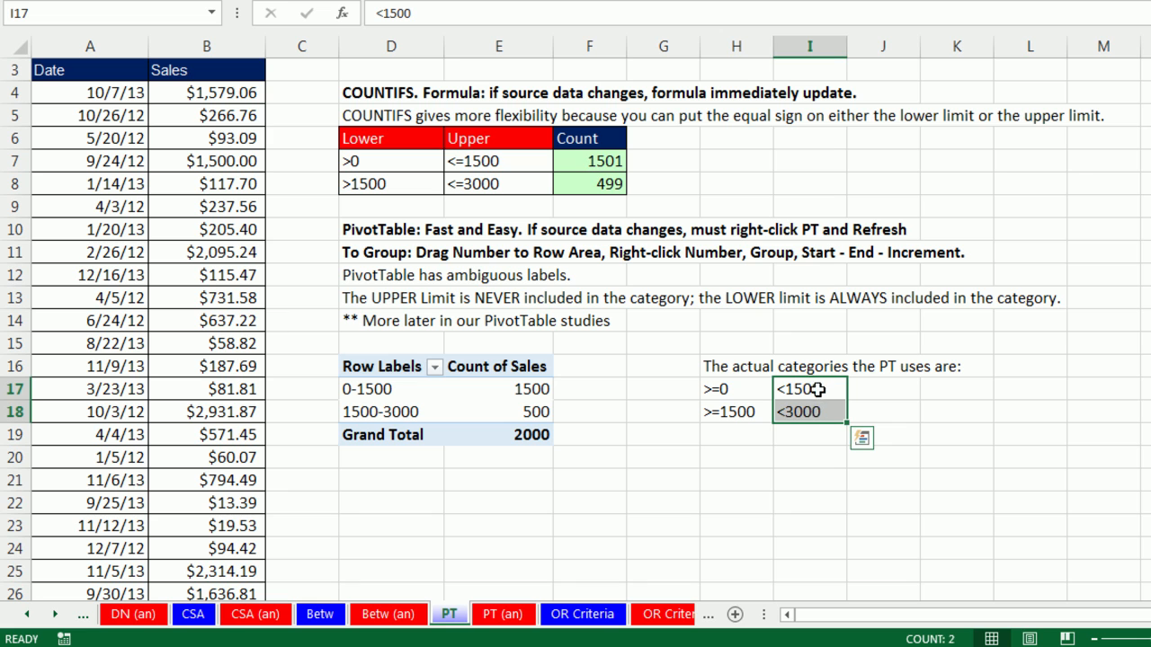
pyautogui.moveTo(712, 390); pyautogui.dragTo(726, 417)
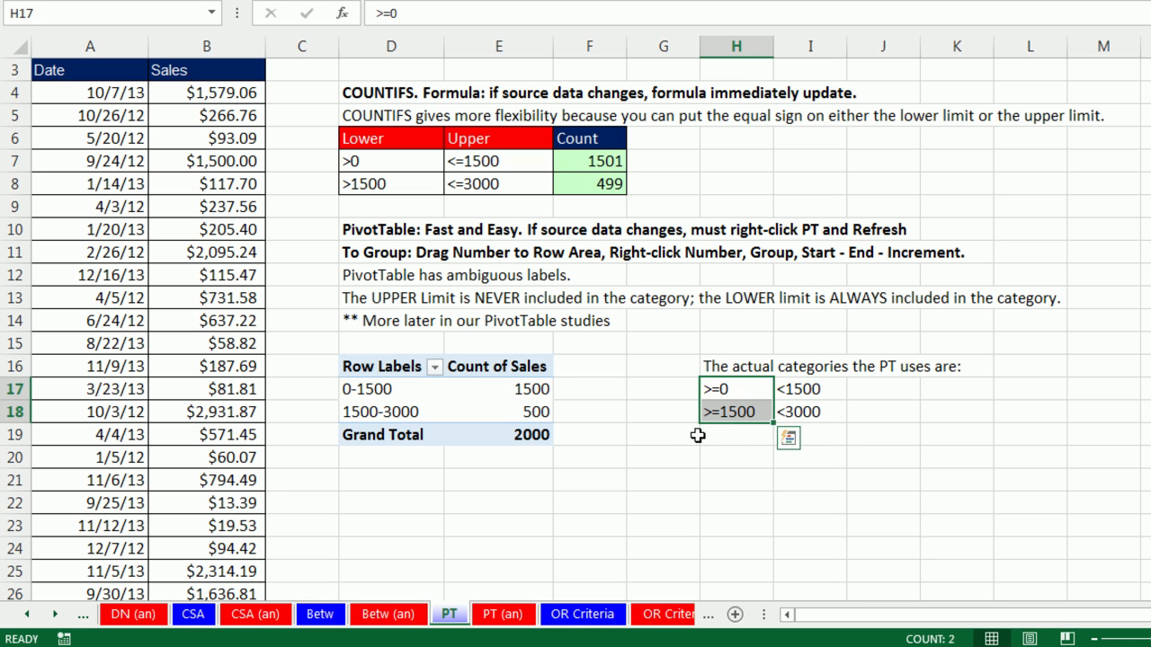
pyautogui.click(222, 163)
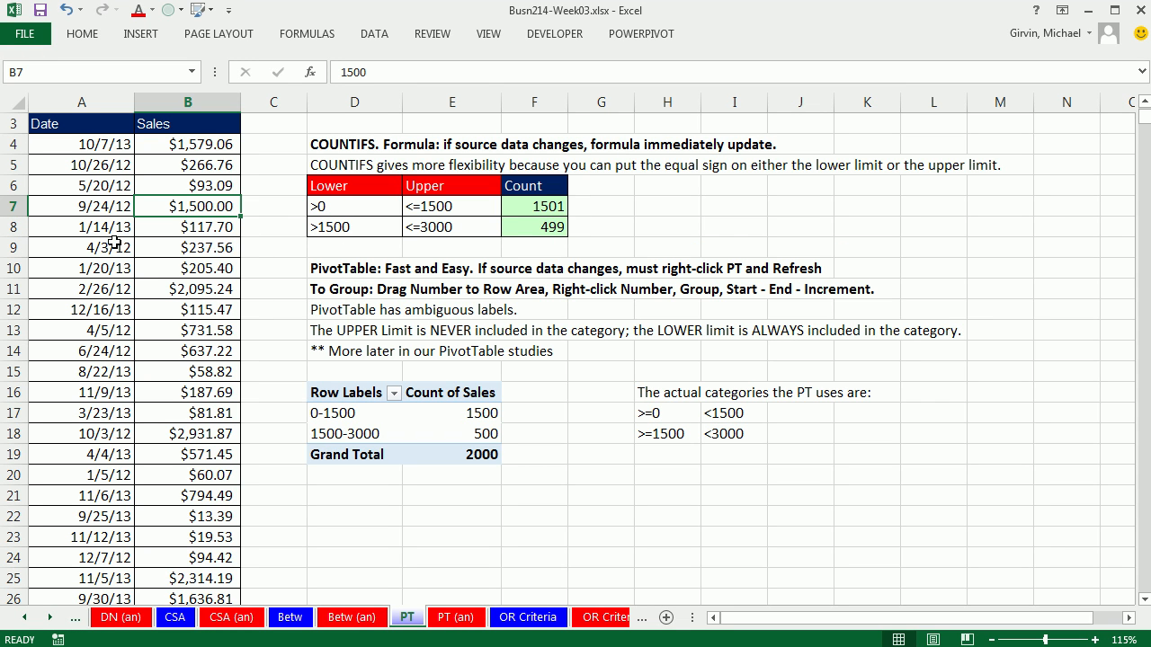
# Change the sale in B8 to 3000 and refresh the PivotTable.
pyautogui.click(165, 232)
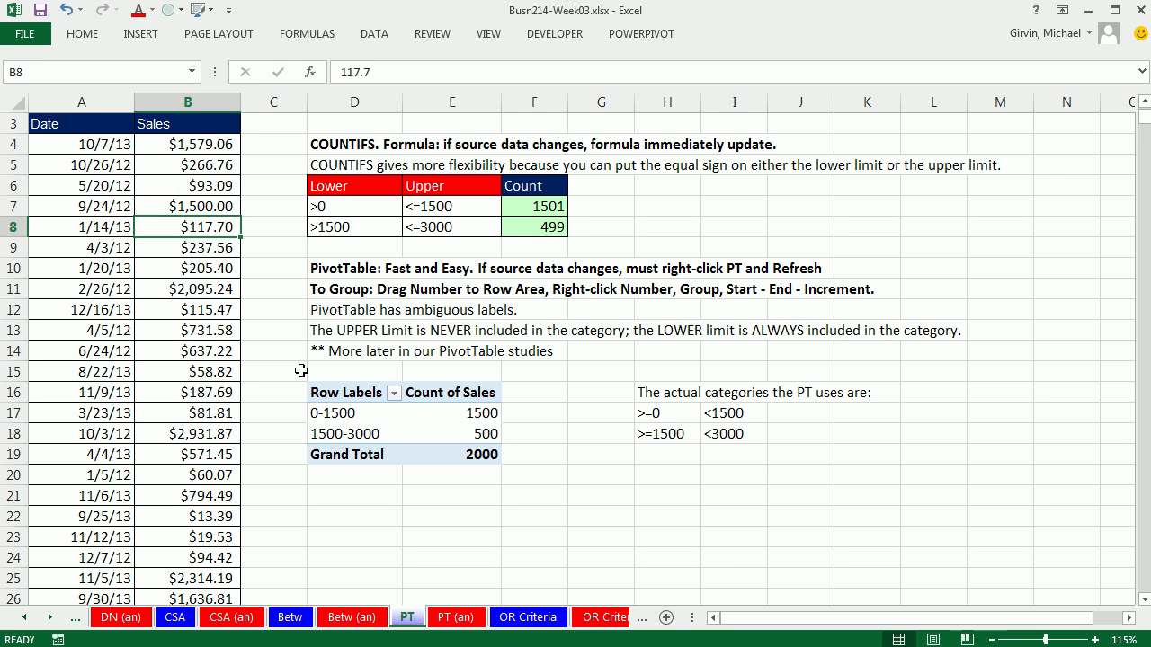
pyautogui.write('3000')
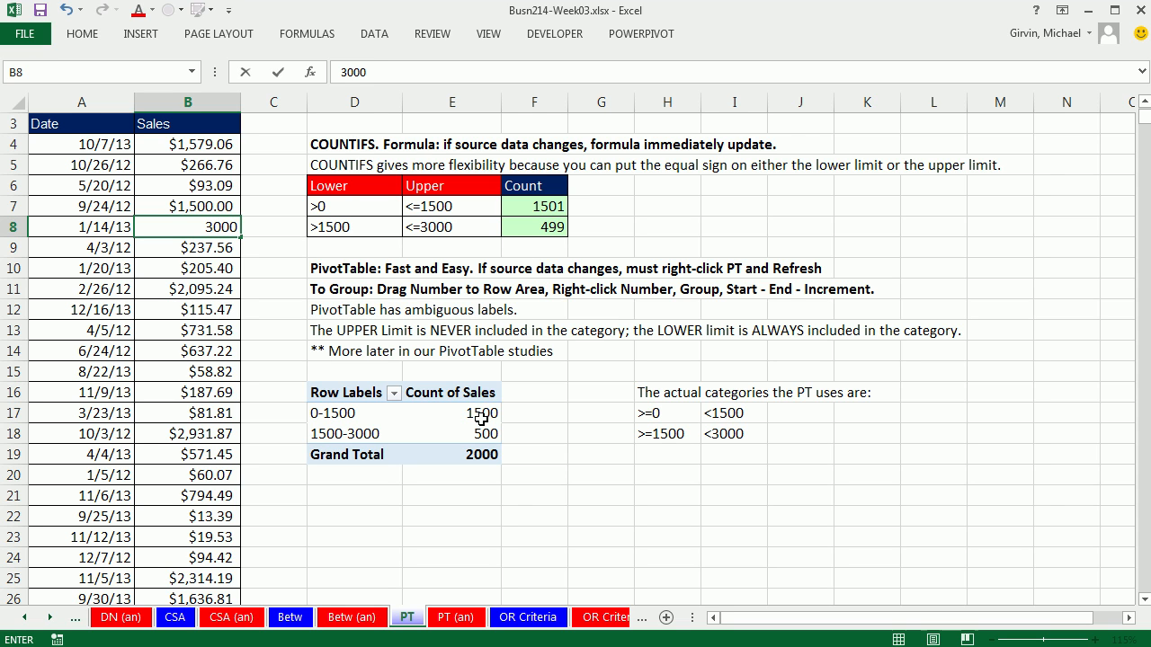
pyautogui.press('Return')
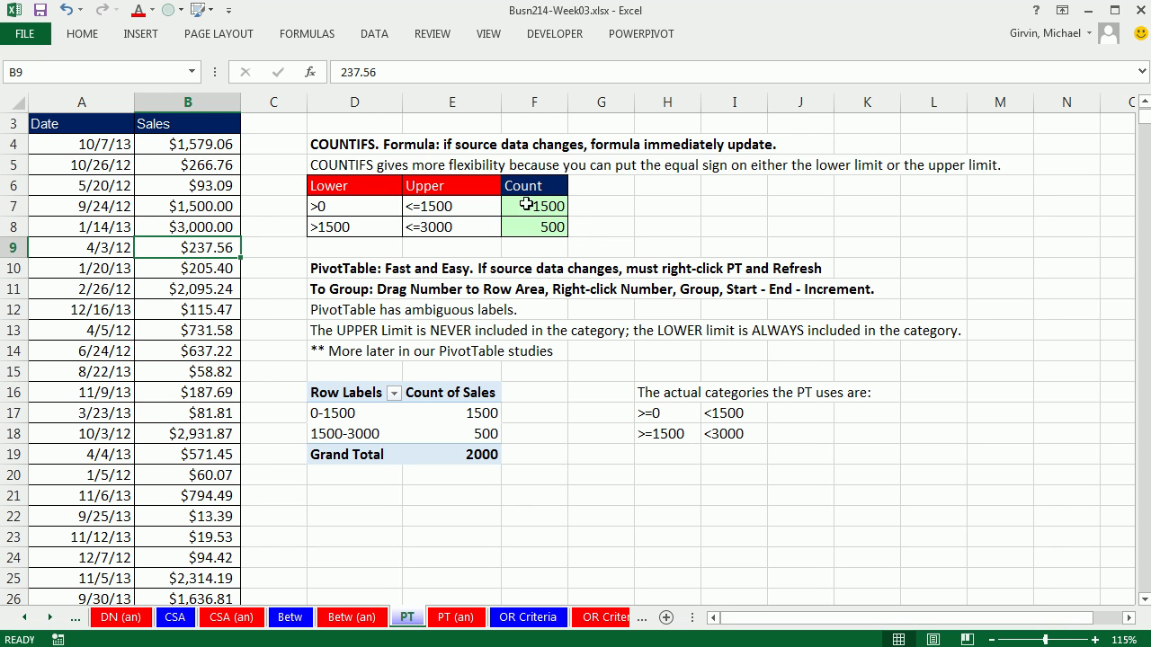
pyautogui.rightClick(438, 418)
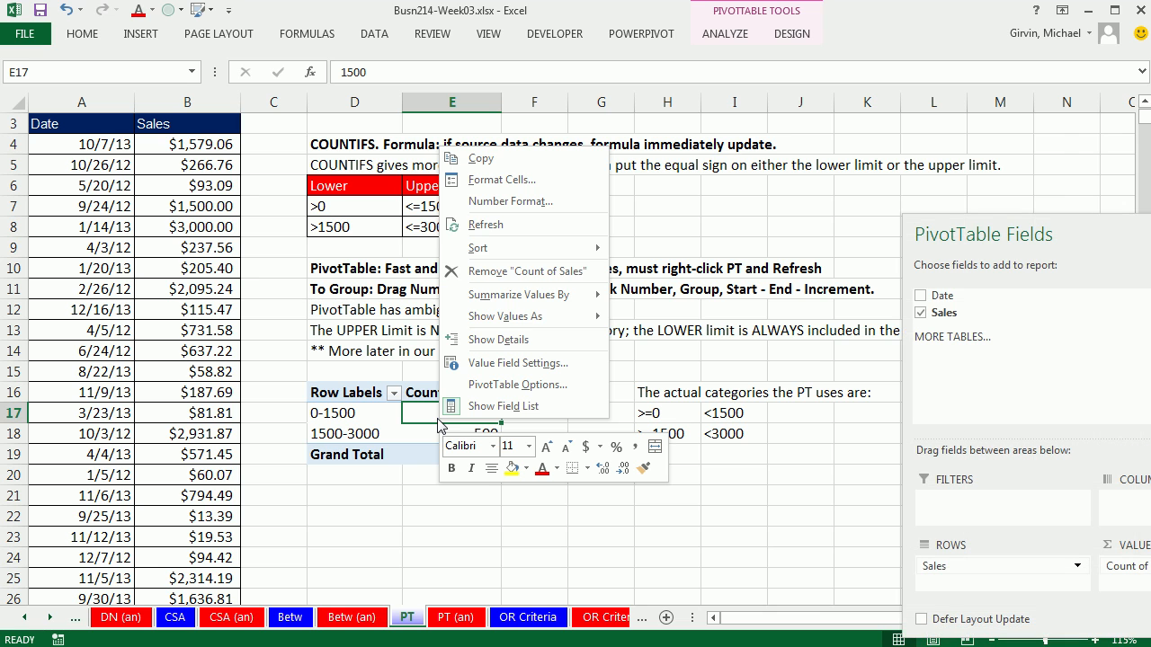
pyautogui.click(479, 226)
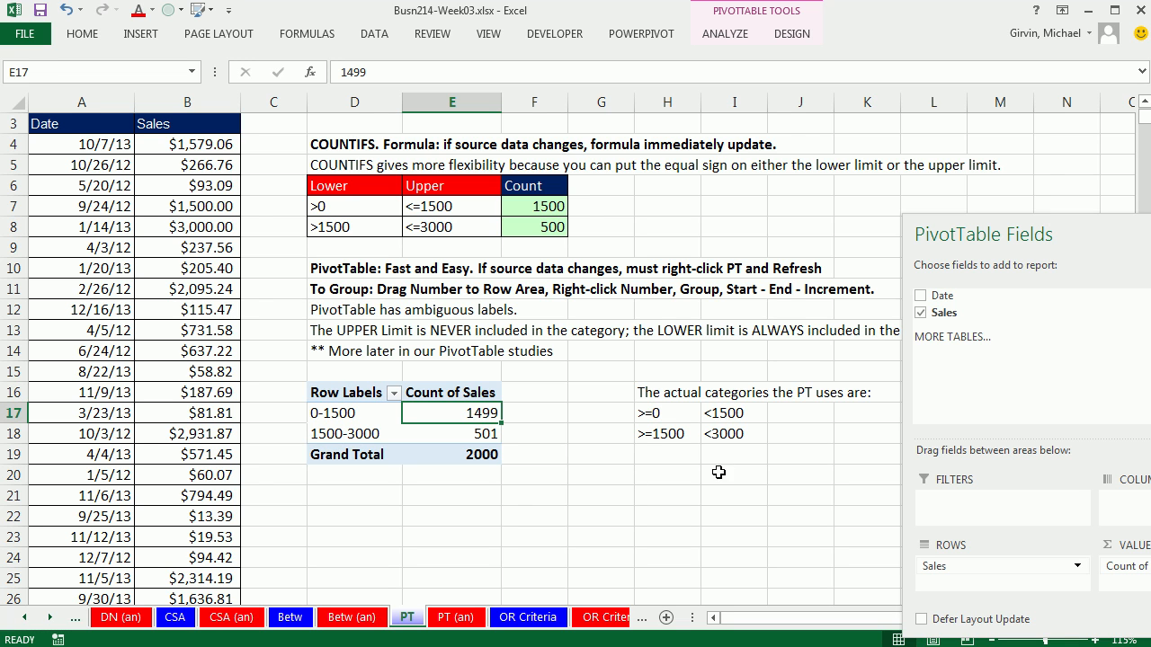
# Compare the upper limits in I17:I18 and lower limits in H17:H18 with the refreshed PivotTable categories.
pyautogui.moveTo(724, 413); pyautogui.dragTo(724, 436)
pyautogui.moveTo(652, 412); pyautogui.dragTo(662, 440)
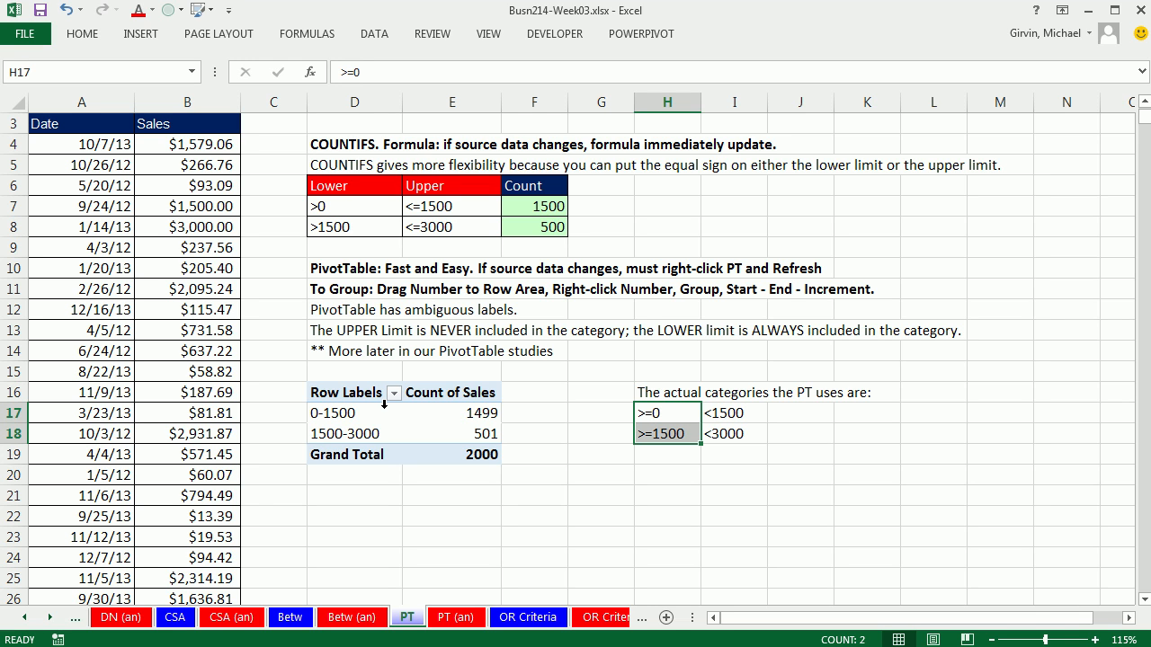
pyautogui.click(477, 505)
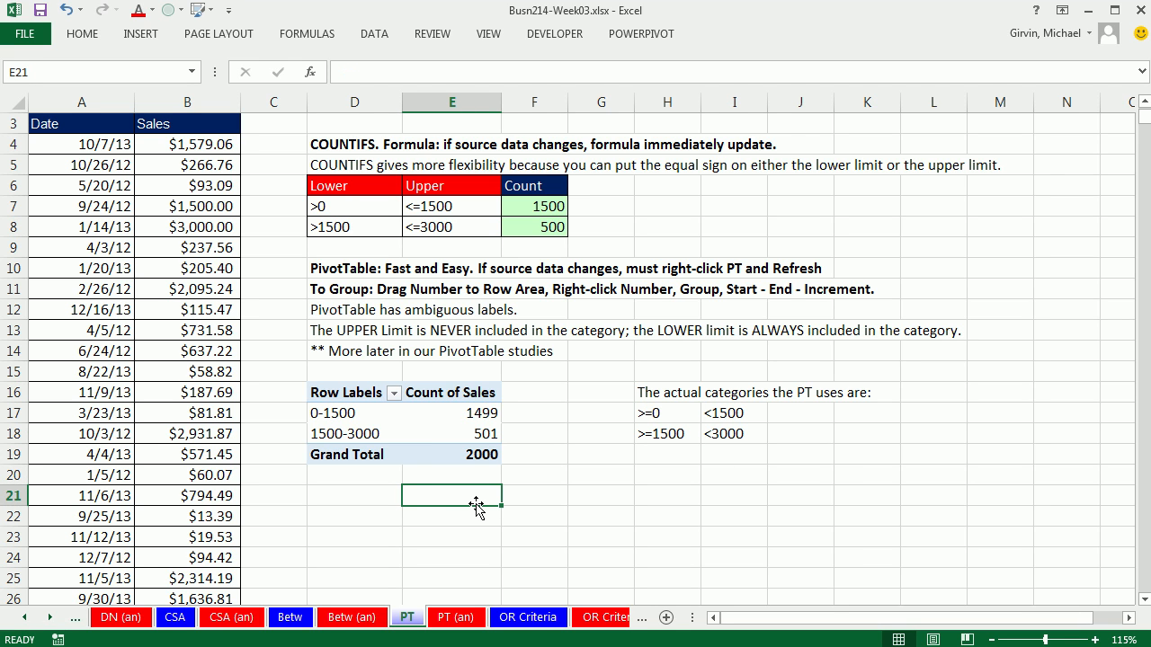